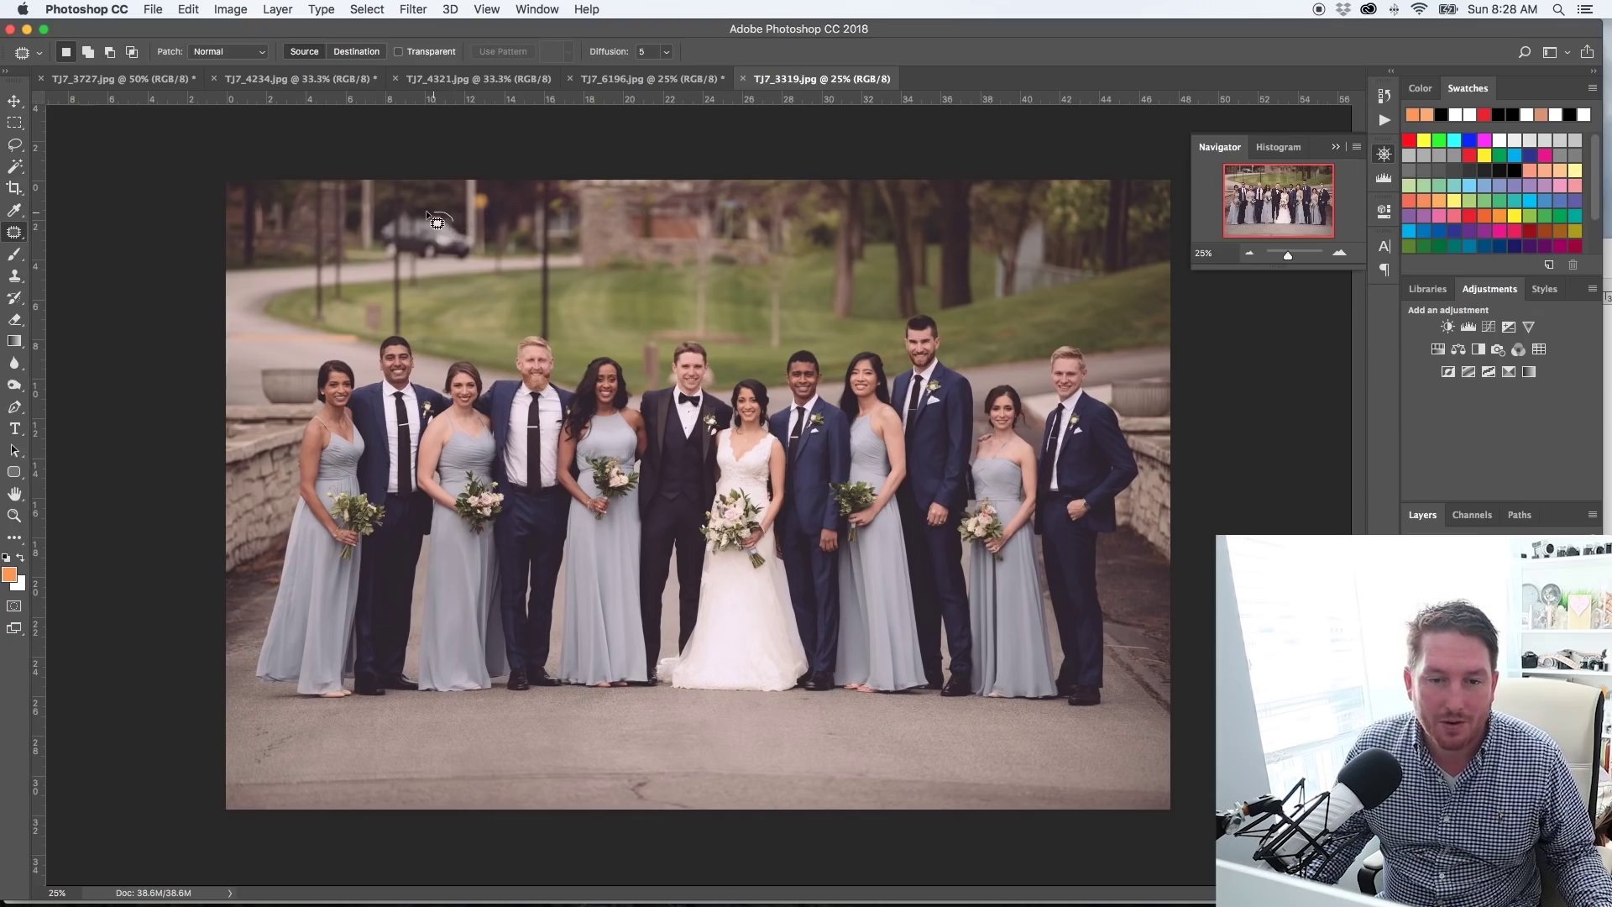
Select the parked car in the background, fill it with Content-Aware at 100% opacity, and clear the selection
{"action": "mouse_move", "coordinate": [394, 271]}
{"action": "left_mouse_down"}
{"action": "mouse_move", "coordinate": [490, 262]}
{"action": "mouse_move", "coordinate": [467, 229]}
{"action": "left_mouse_up"}
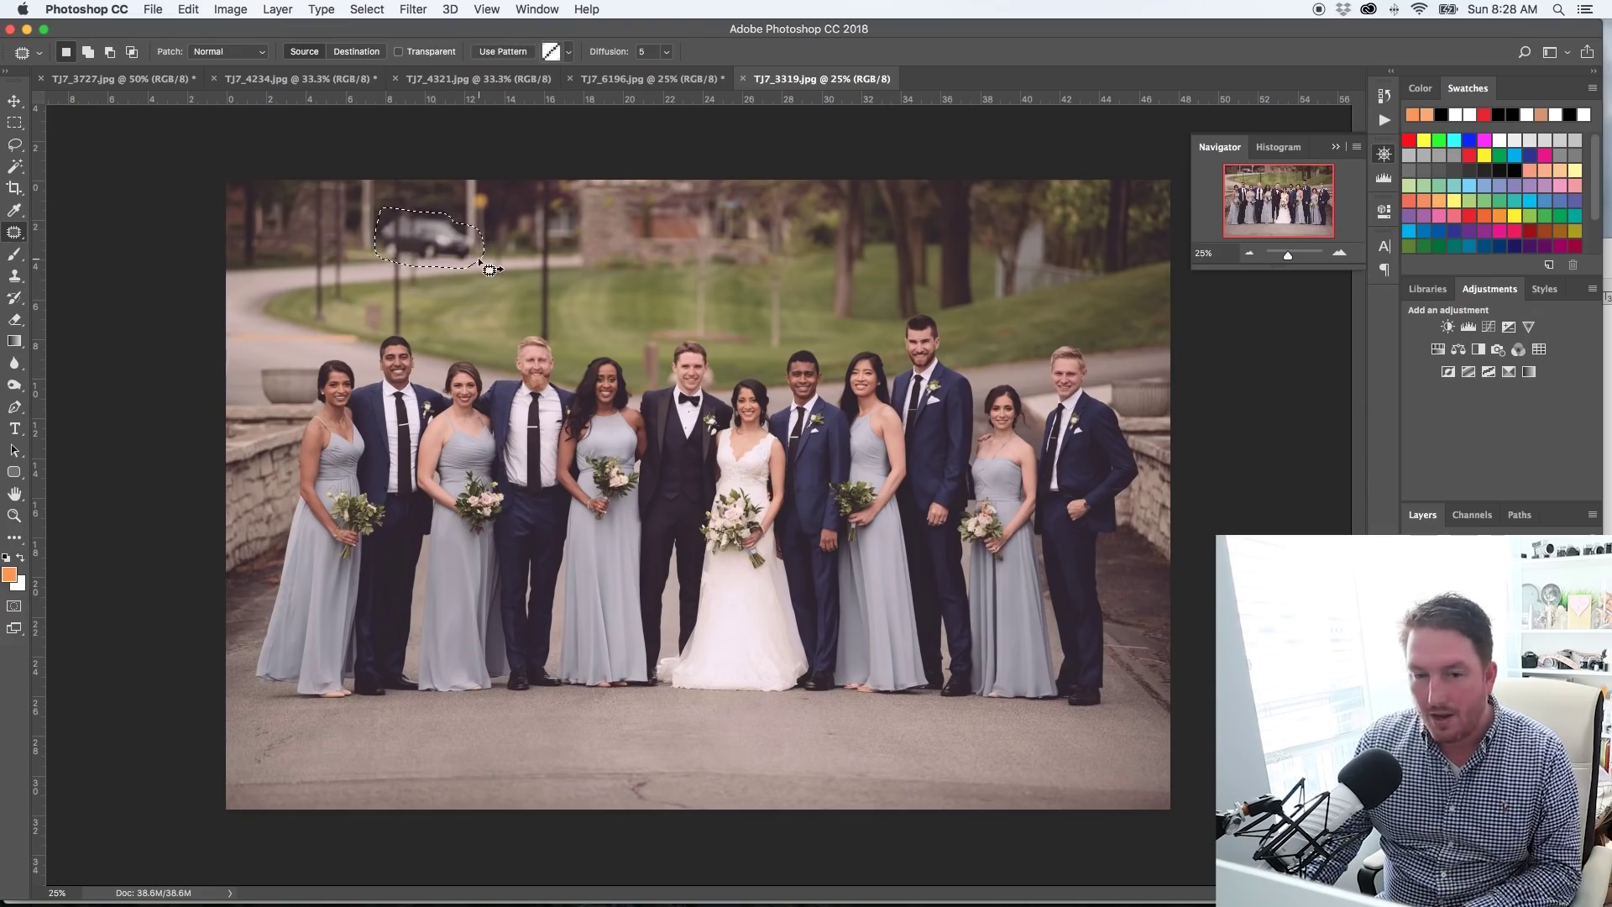
{"action": "key", "text": "shift+BackSpace"}
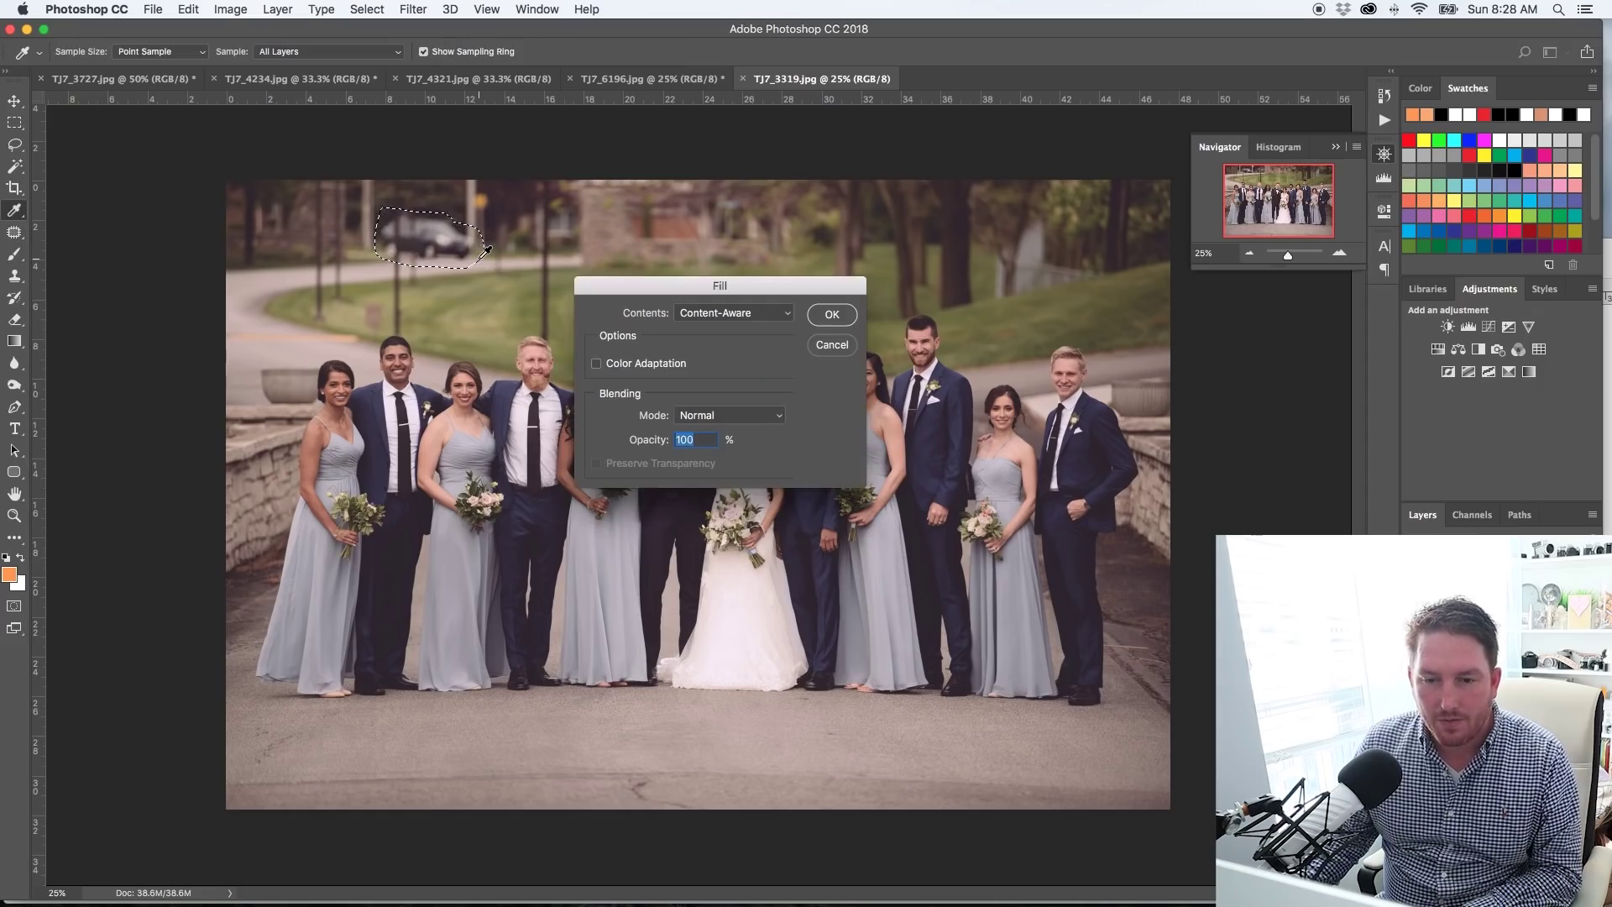
{"action": "left_click_drag", "start_coordinate": [721, 279], "coordinate": [728, 277]}
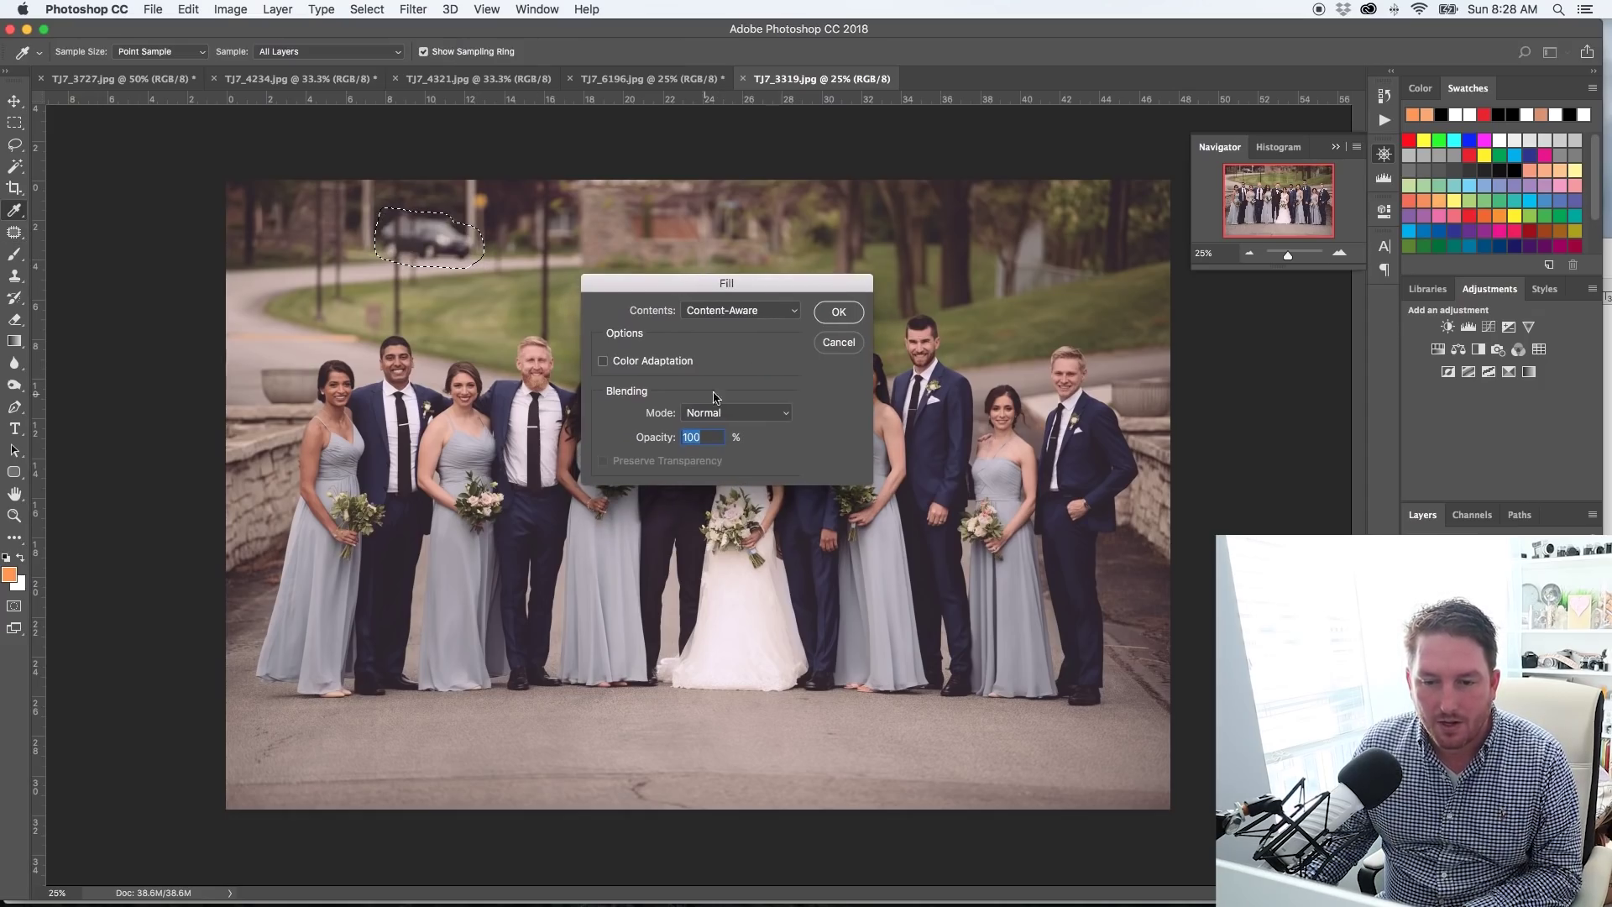
{"action": "left_click", "coordinate": [838, 312]}
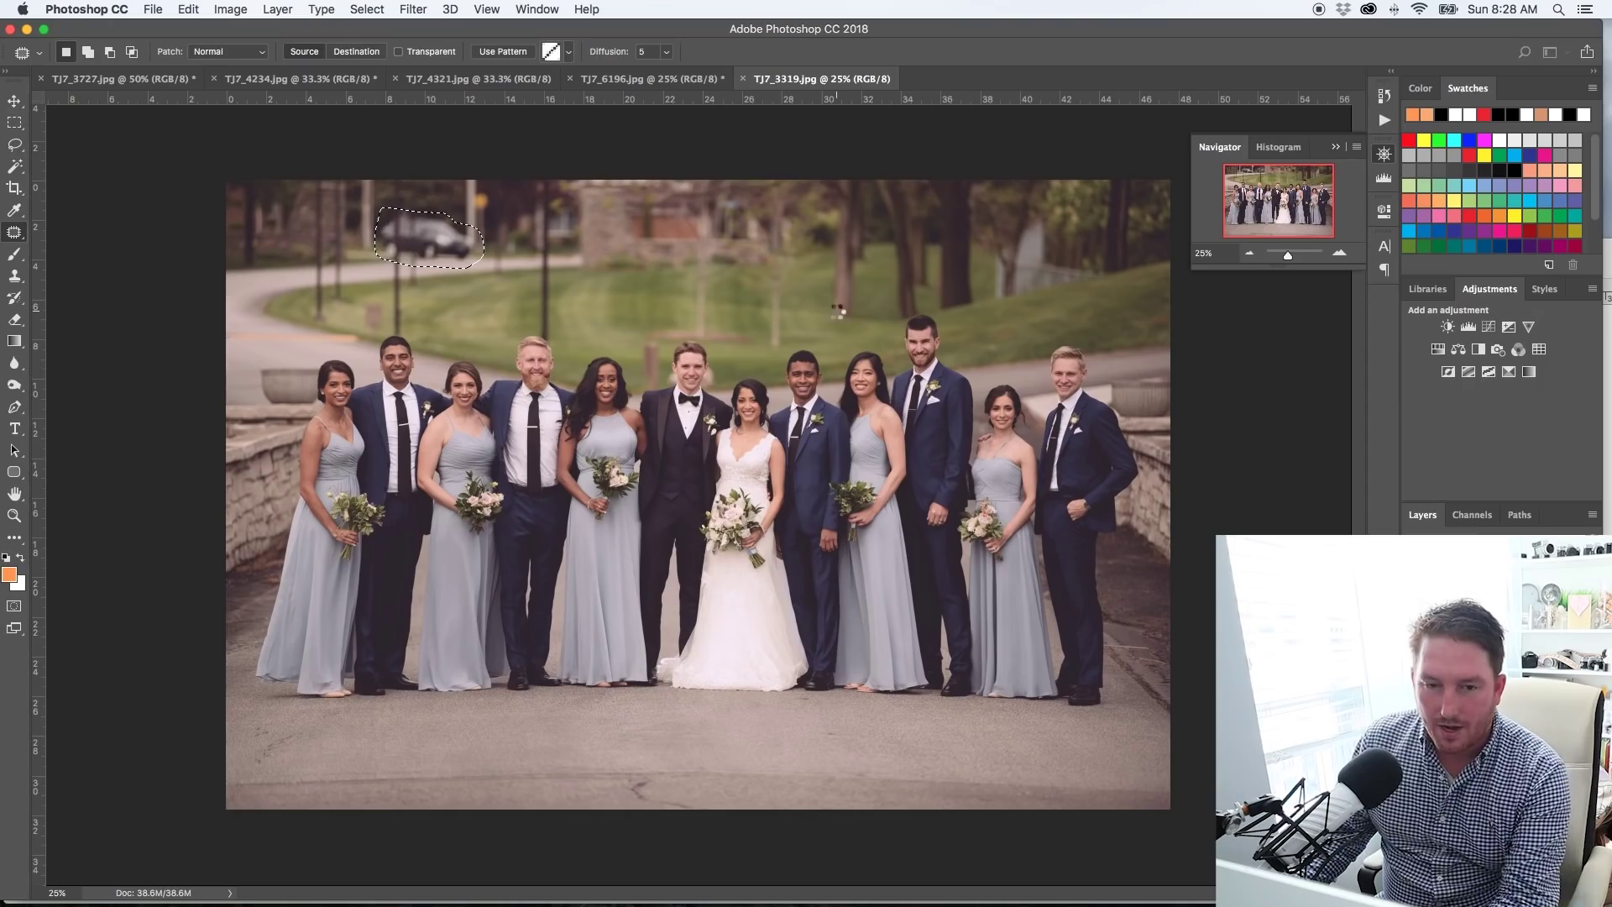
{"action": "key", "text": "super+d"}
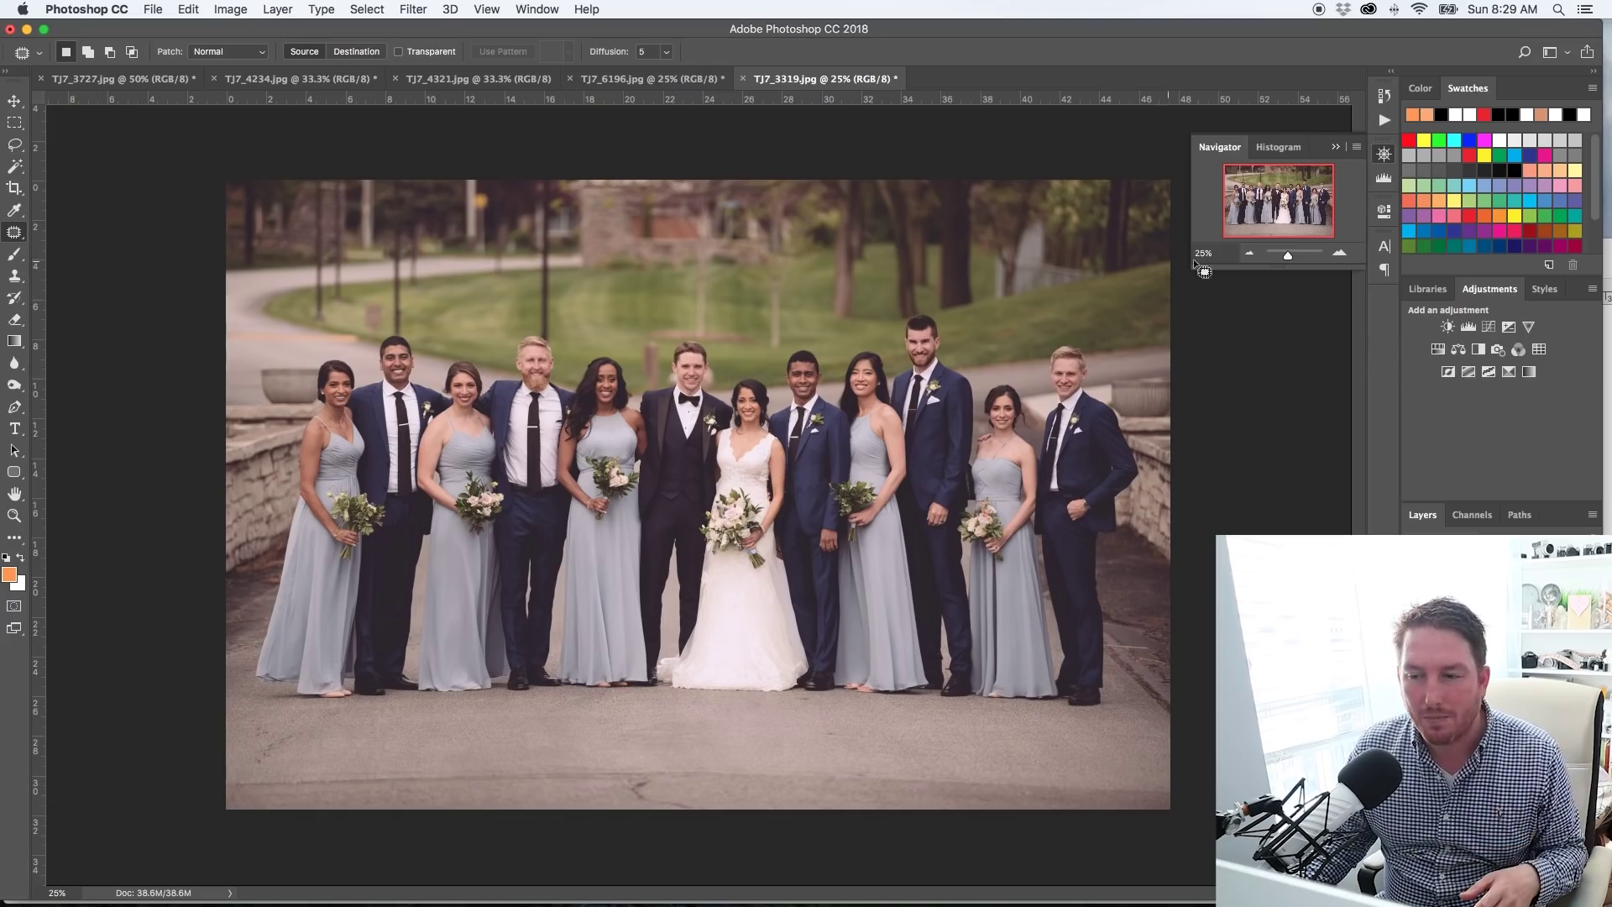
Set the Clone Stamp brush to 17% hardness and stroke over the grass beside the groom's face
{"action": "left_click", "coordinate": [1339, 253]}
{"action": "left_click", "coordinate": [1339, 253]}
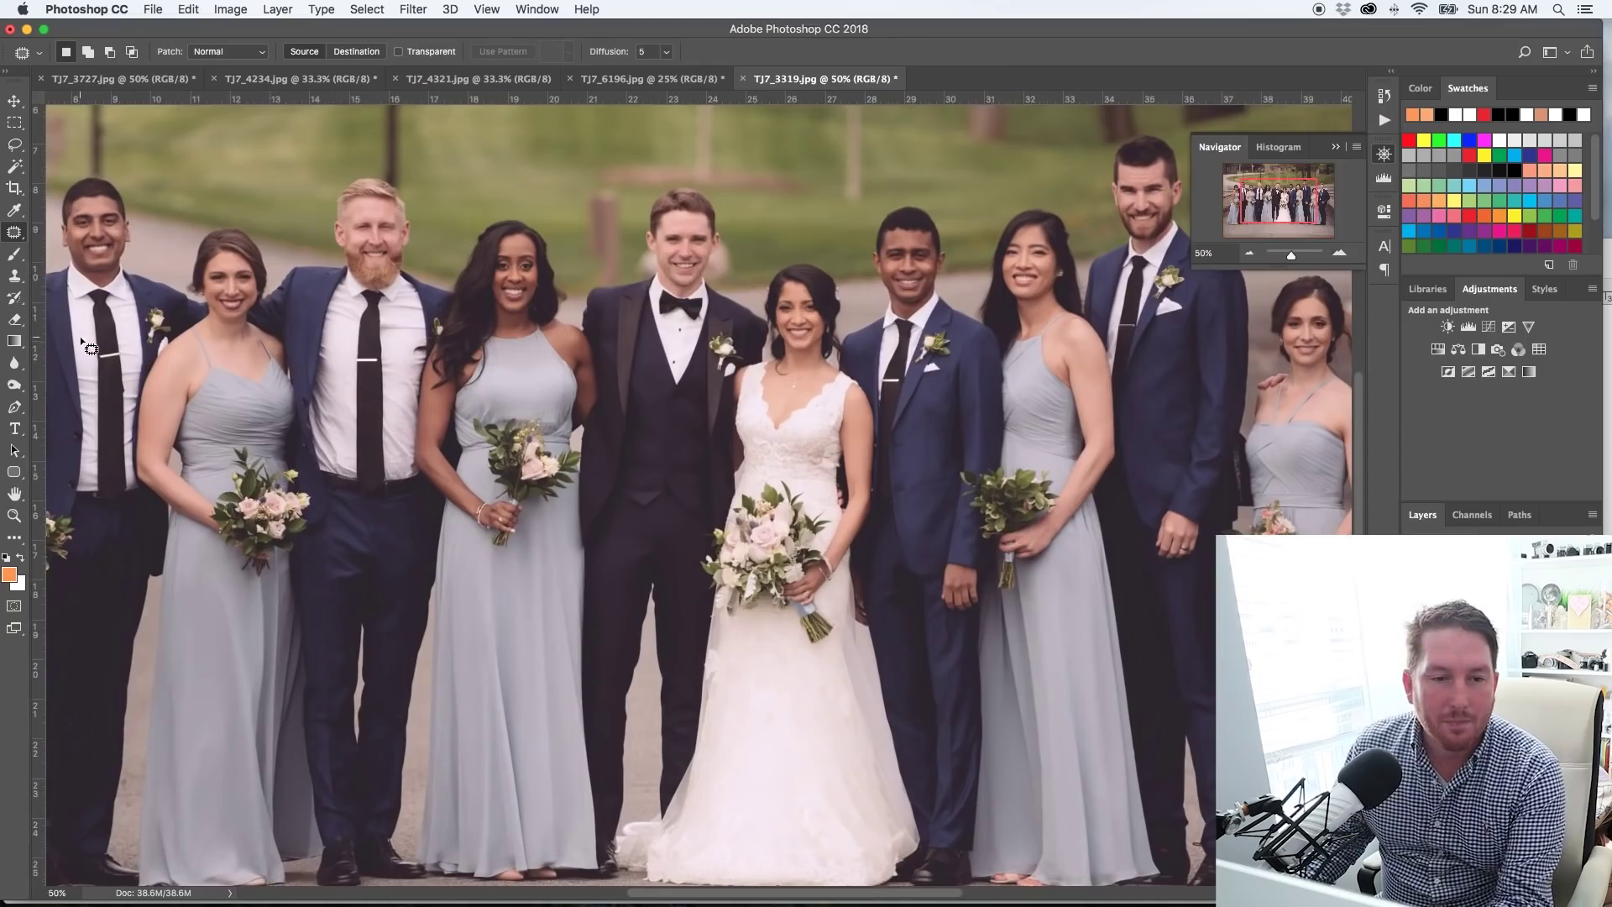
{"action": "left_click", "coordinate": [16, 282]}
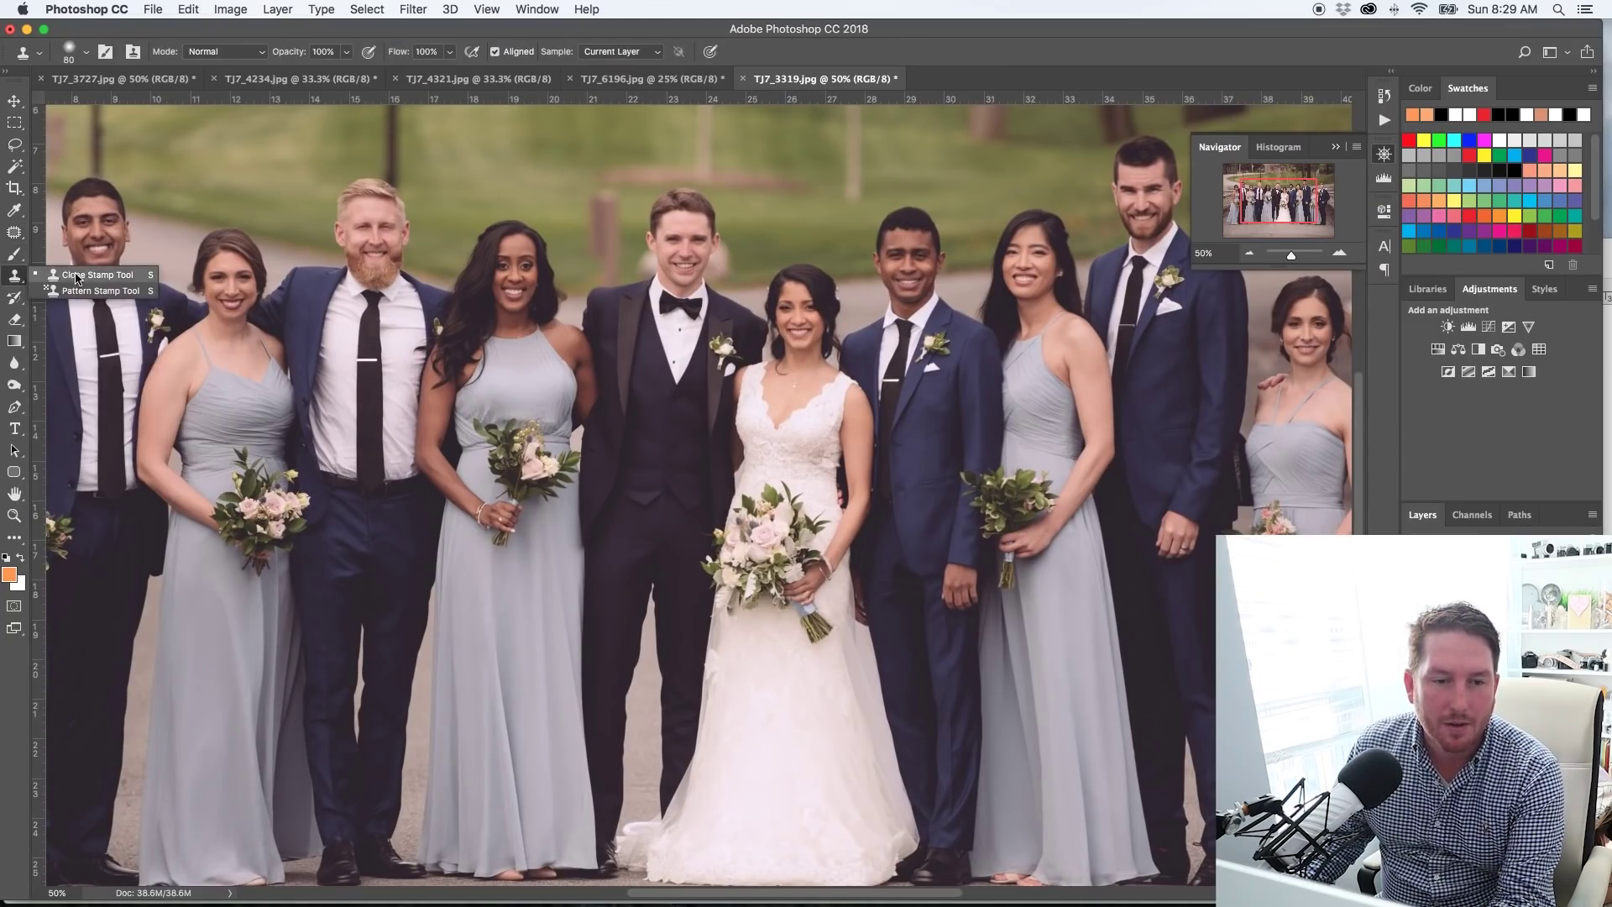
{"action": "scroll", "coordinate": [806, 273], "scroll_direction": "up", "scroll_amount": 2}
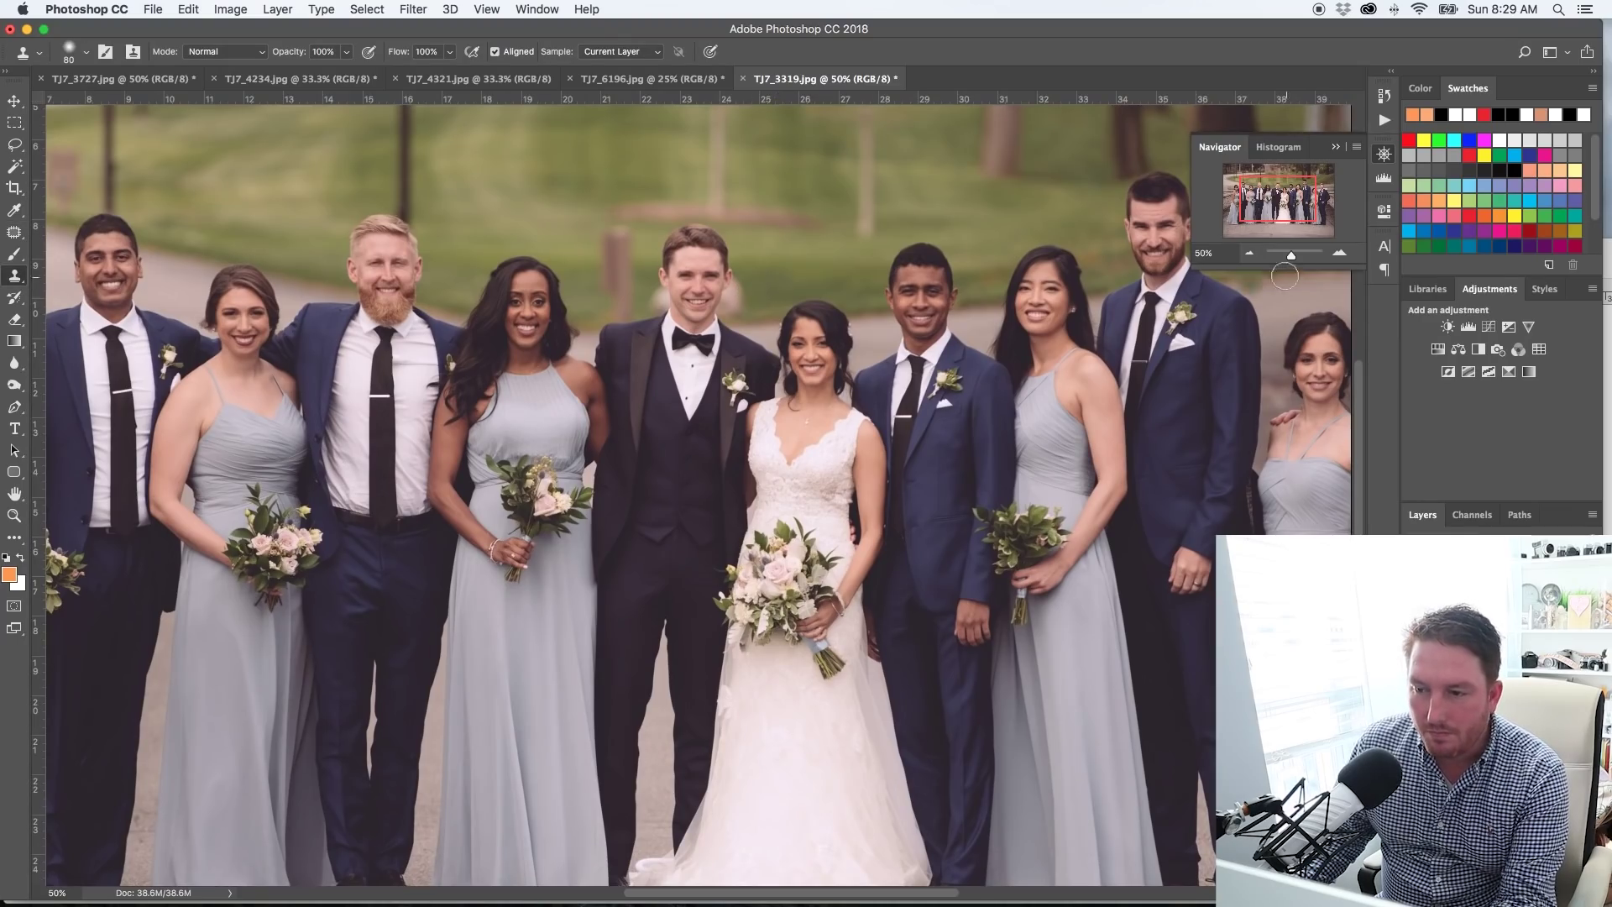
{"action": "left_click", "coordinate": [1340, 253]}
{"action": "key", "text": "super+plus"}
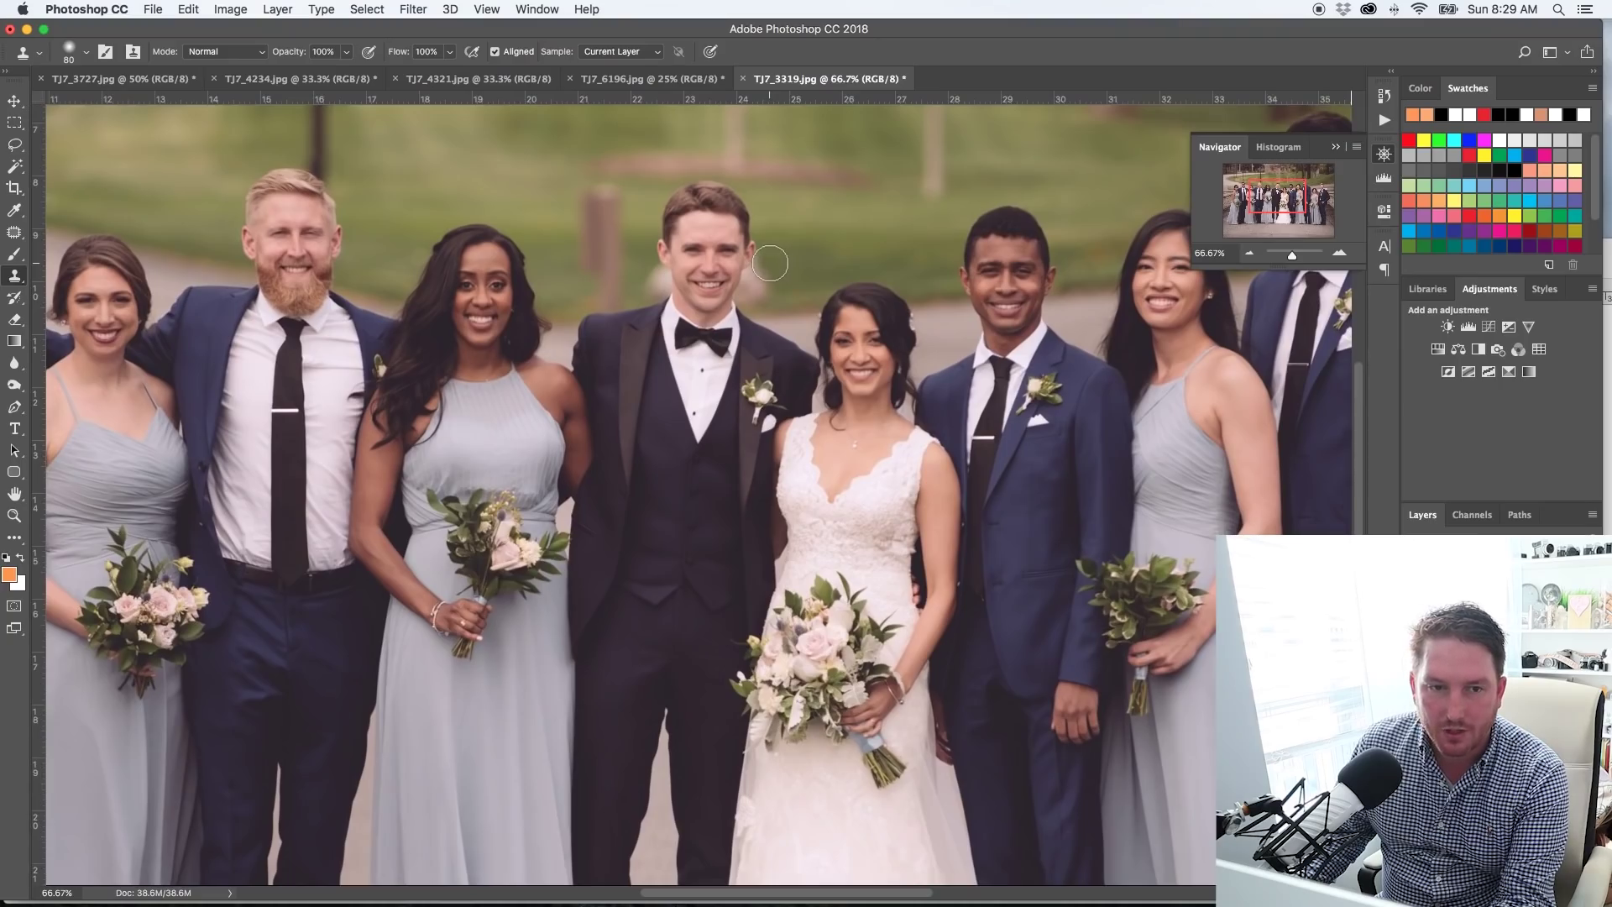
{"action": "left_click", "coordinate": [86, 52]}
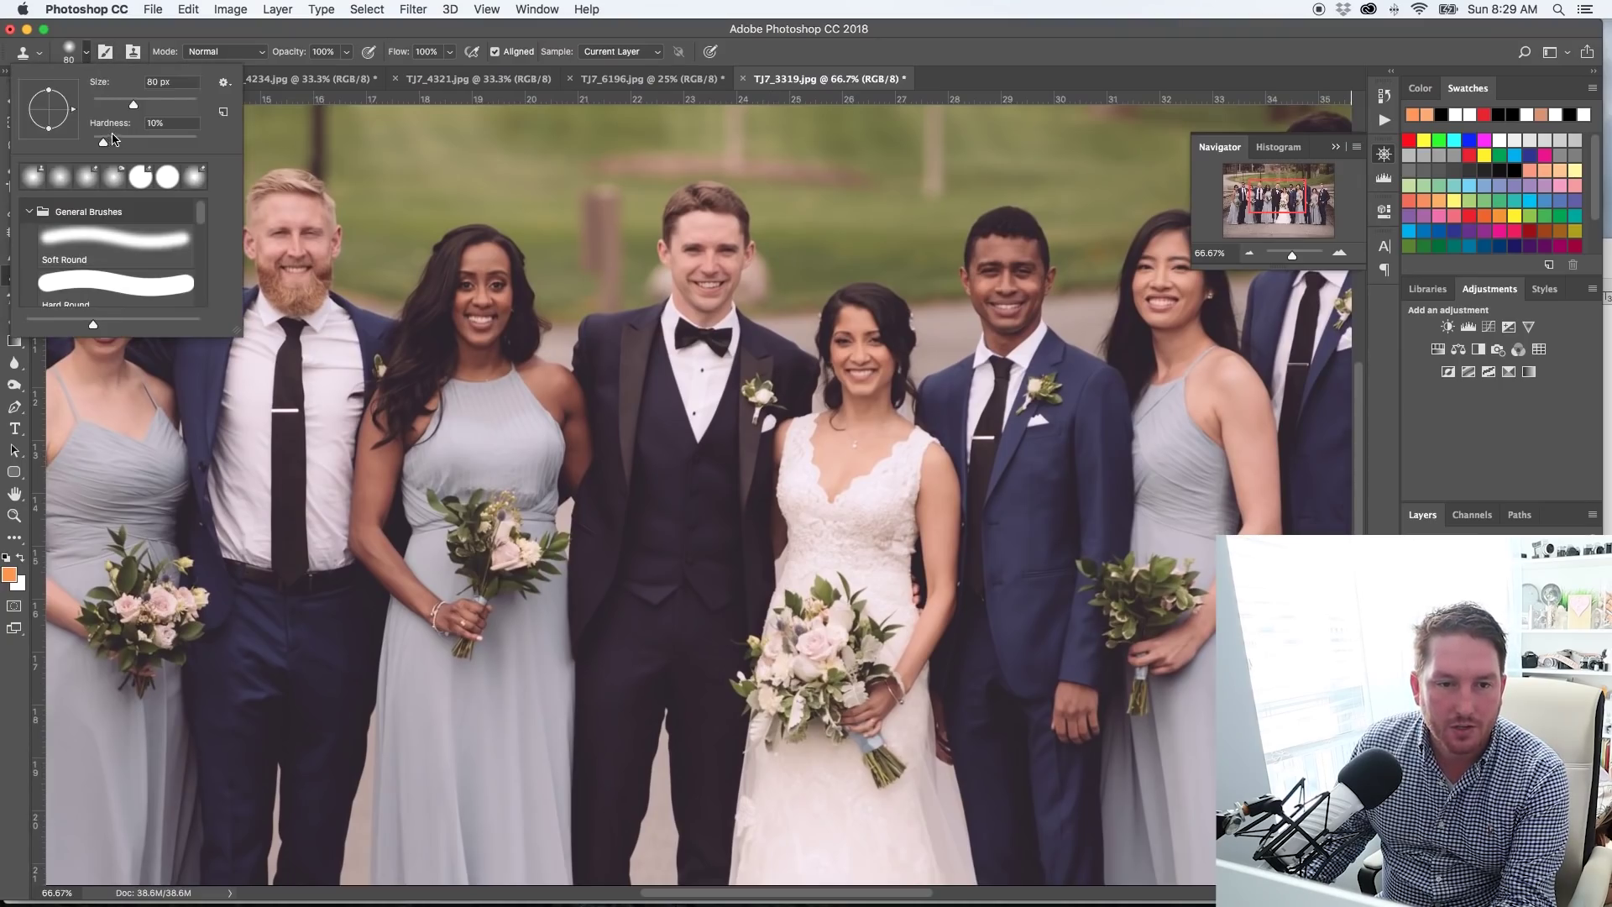
{"action": "left_click_drag", "start_coordinate": [114, 140], "coordinate": [109, 145]}
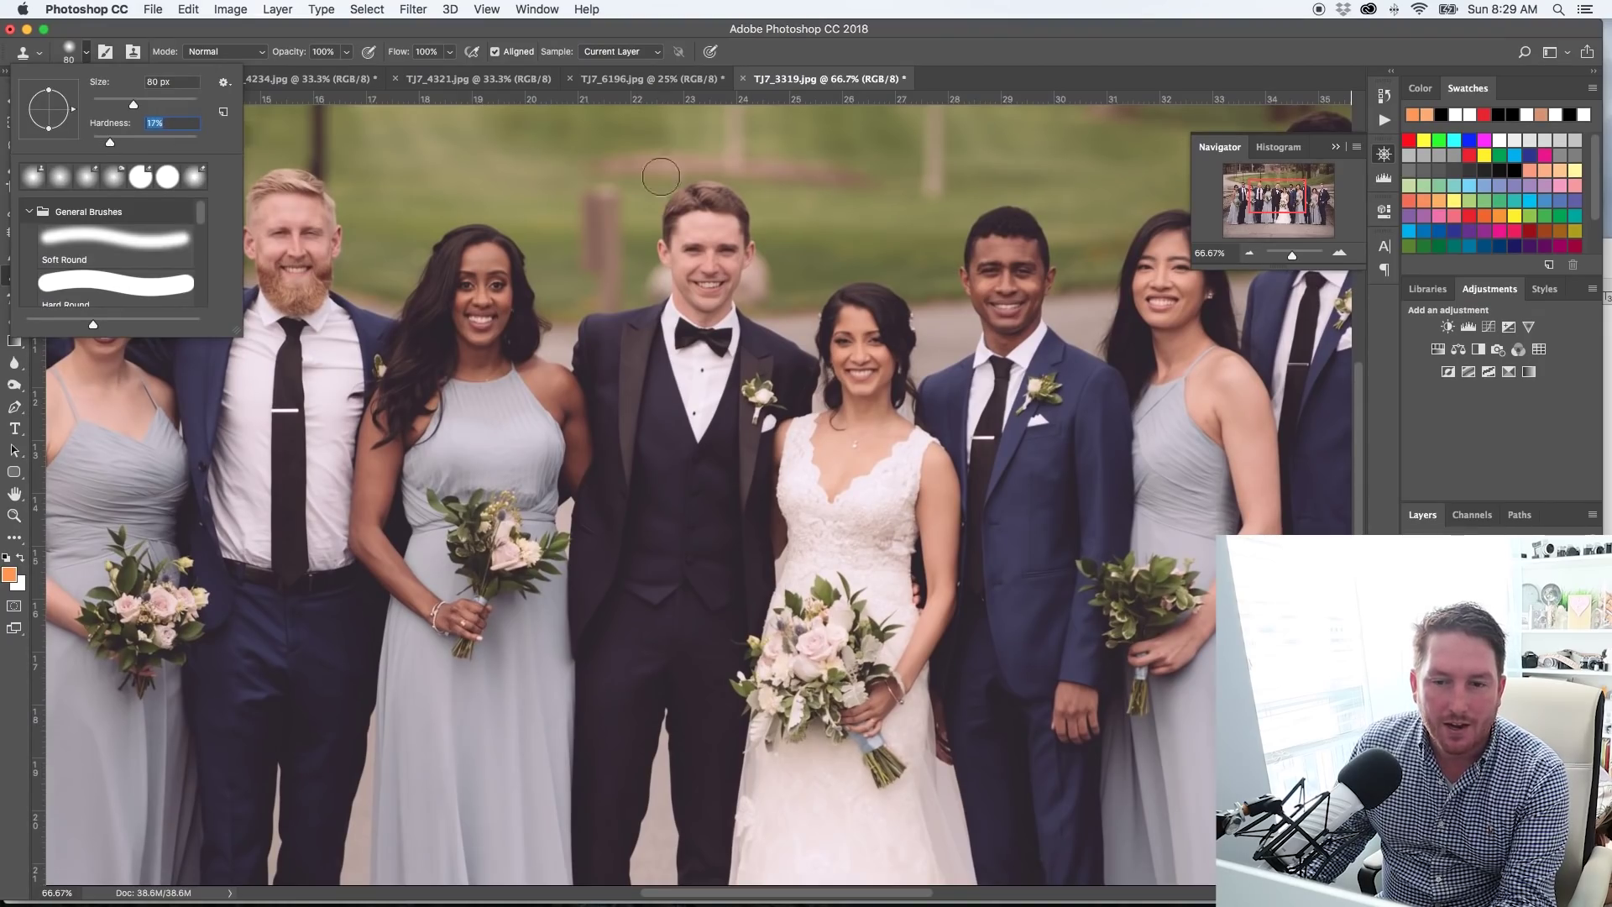
{"action": "left_click", "coordinate": [936, 49]}
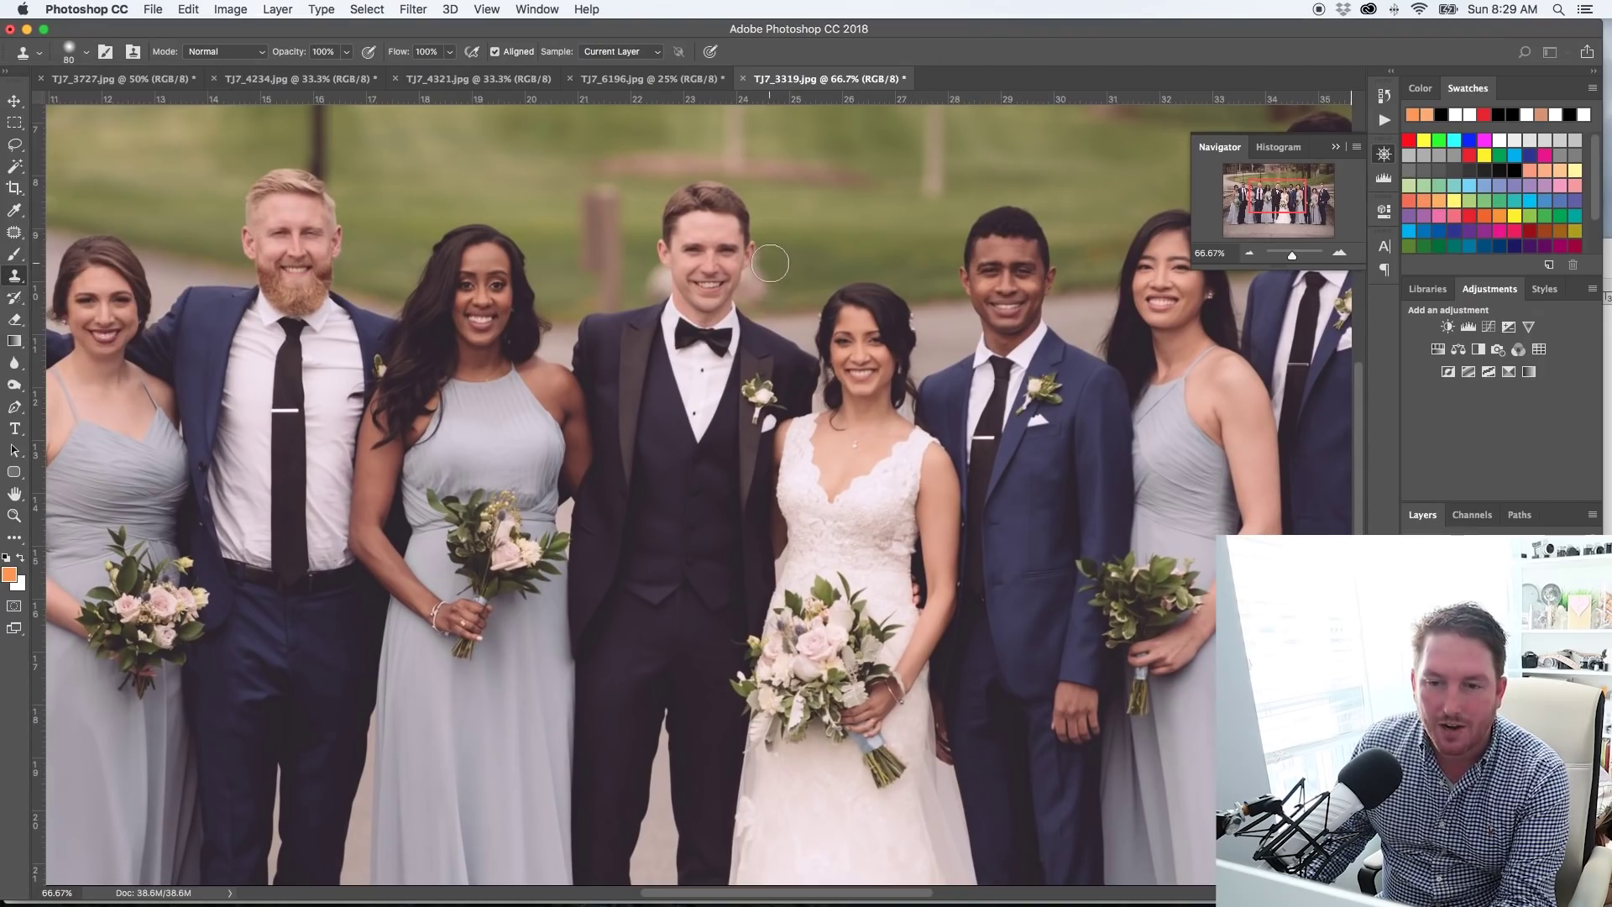
{"action": "left_click_drag", "start_coordinate": [760, 289], "coordinate": [768, 262]}
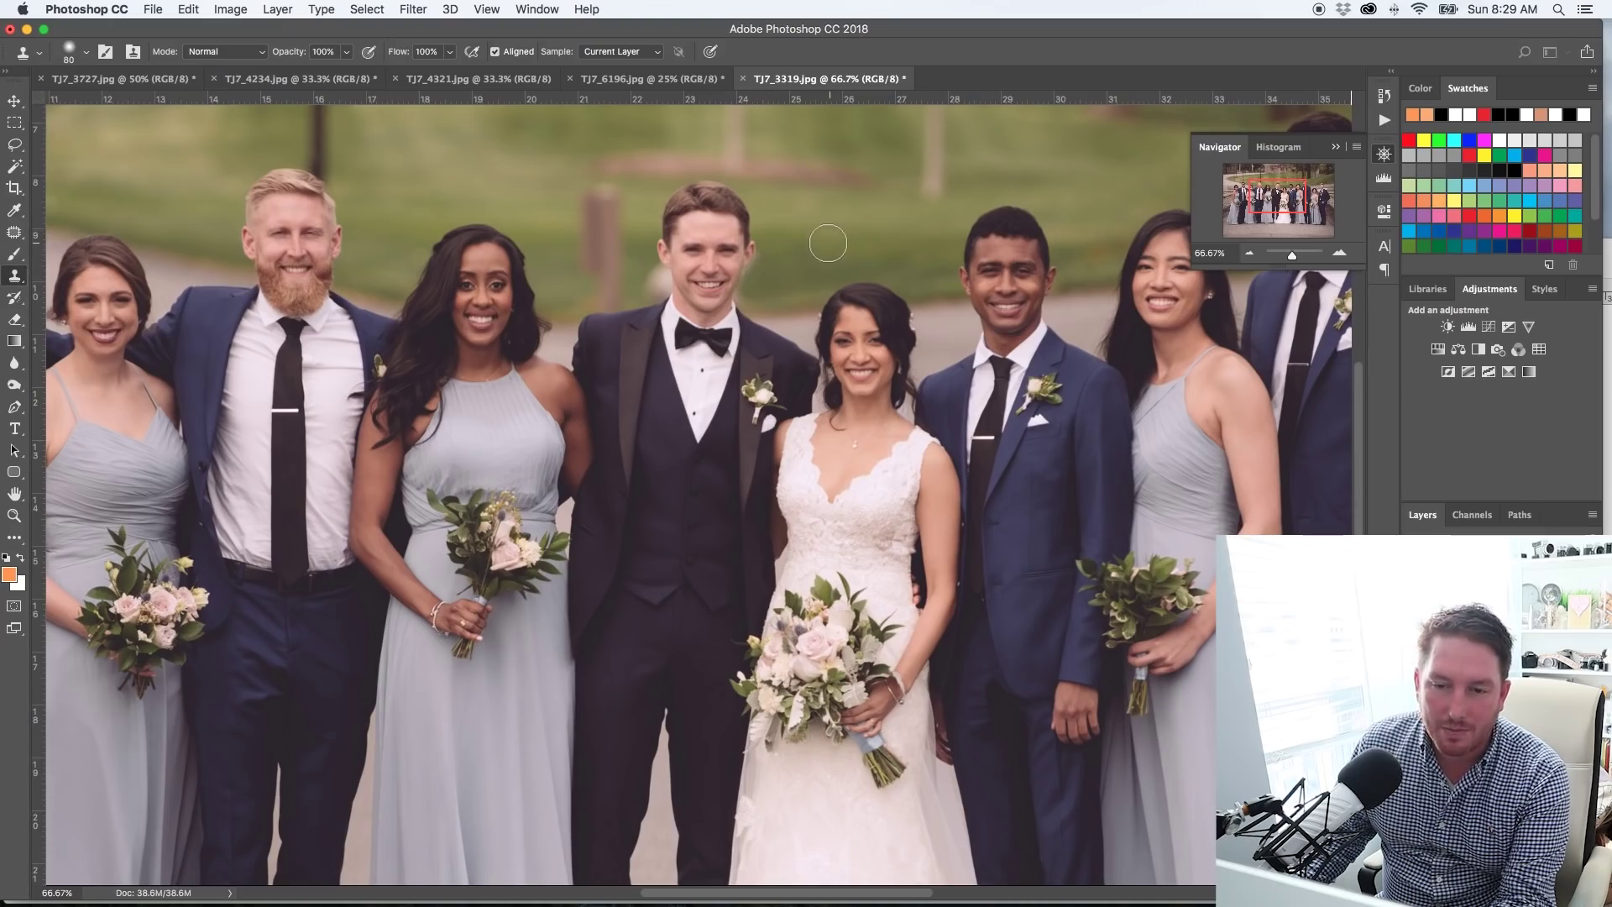
Set the Clone Stamp hardness to 46% and try cloning grass over the edge of the groom's cheek, undoing the stroke
{"action": "left_click", "coordinate": [85, 51]}
{"action": "left_click_drag", "start_coordinate": [122, 141], "coordinate": [150, 144]}
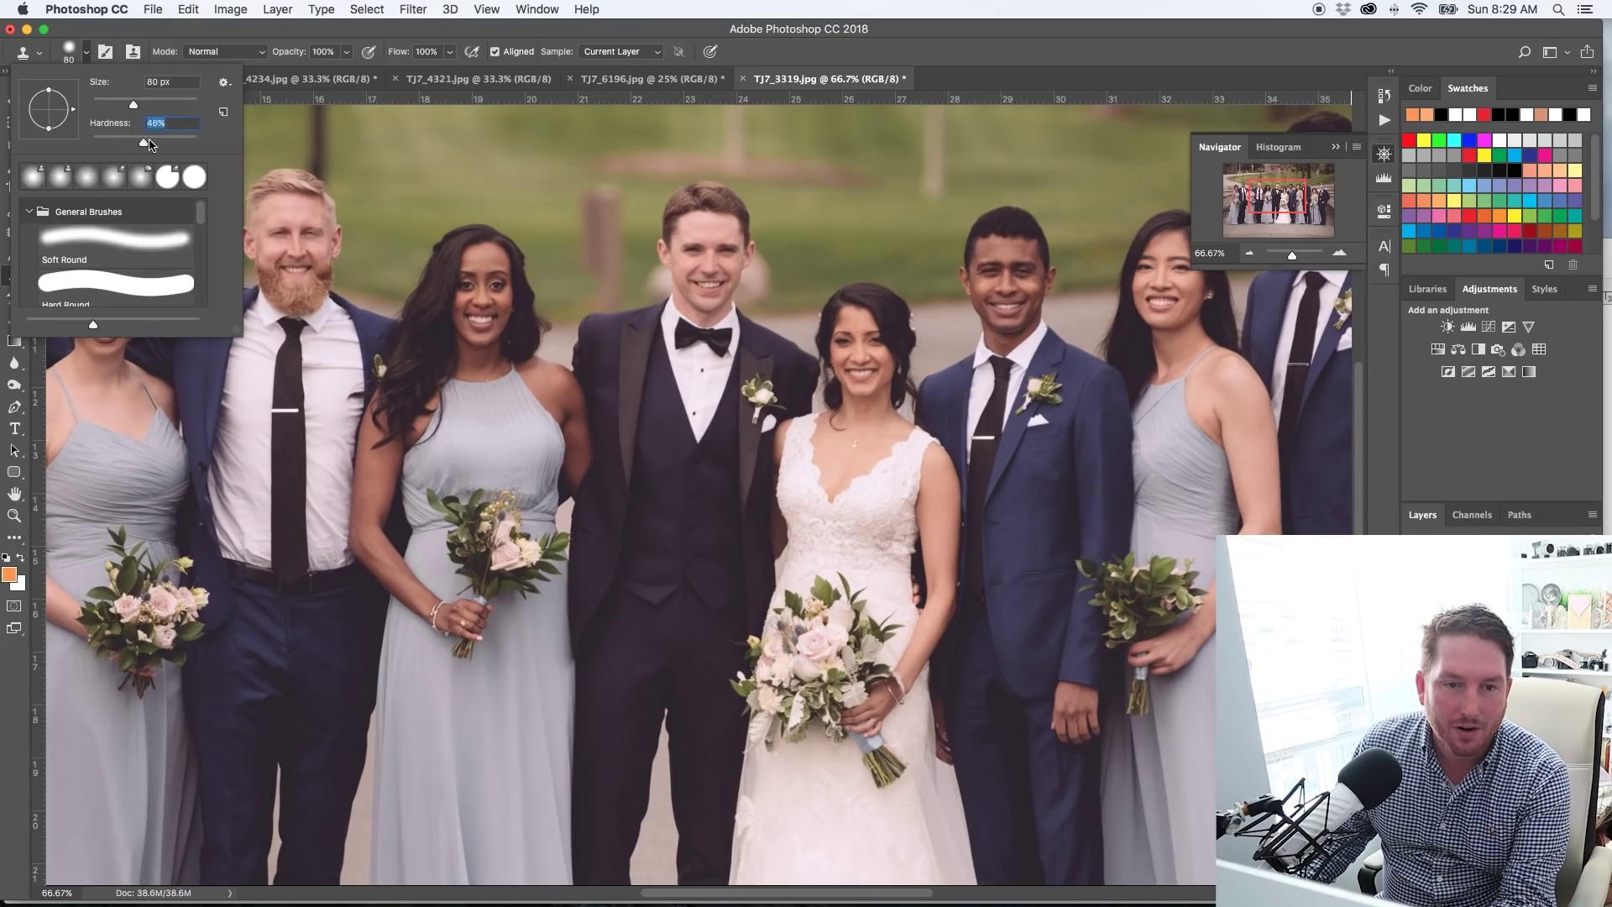
{"action": "key", "text": "Return"}
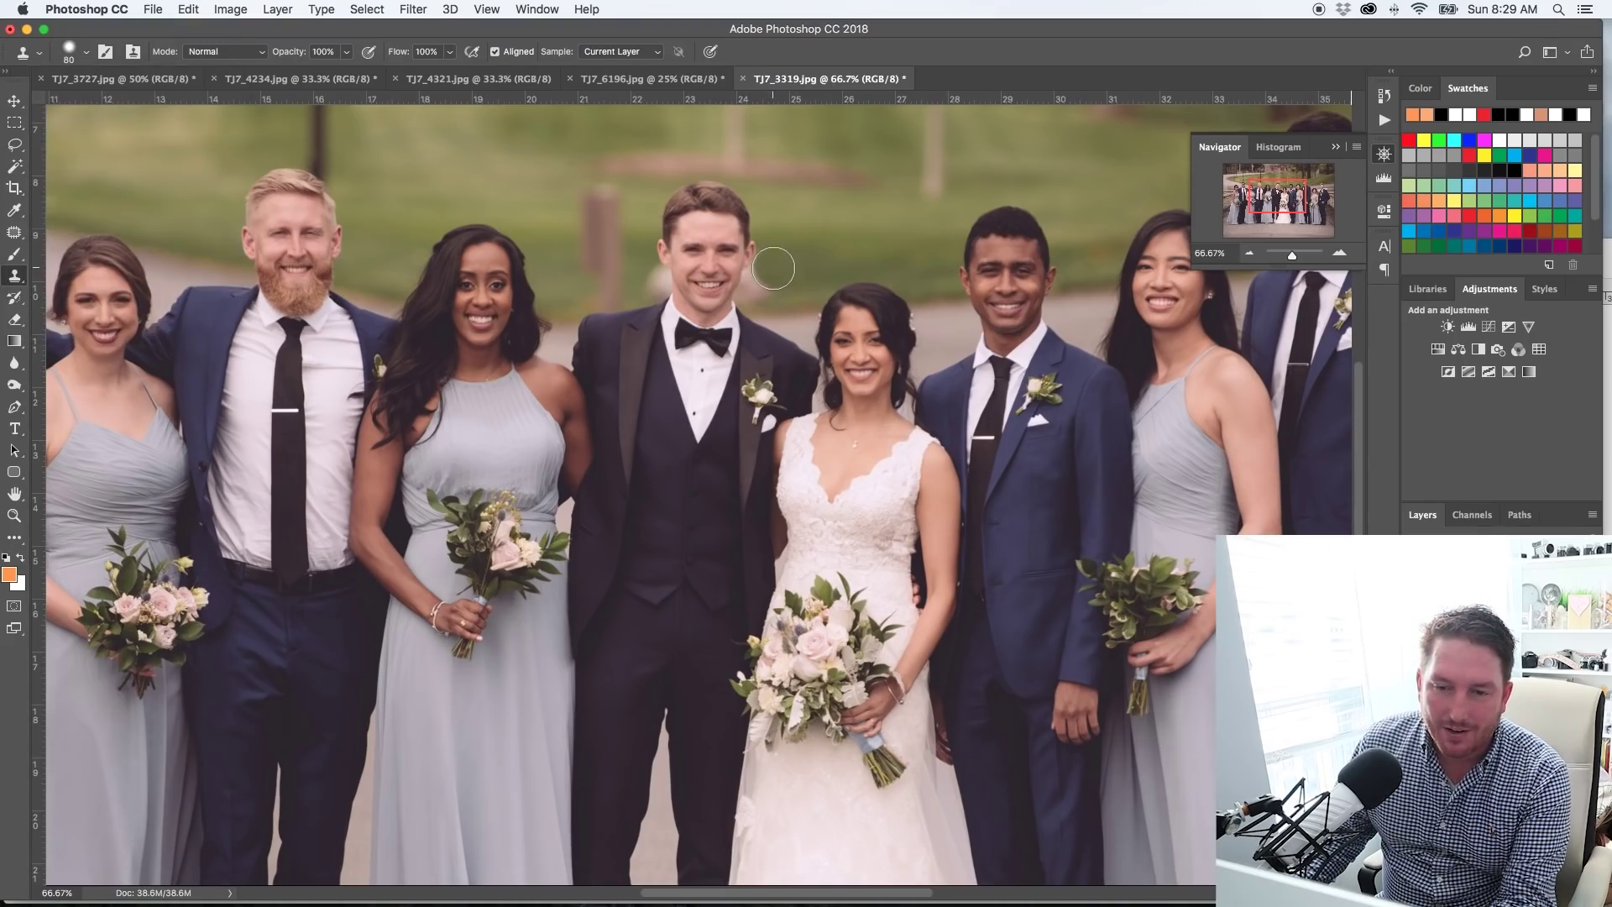
{"action": "mouse_move", "coordinate": [770, 269]}
{"action": "left_mouse_down"}
{"action": "mouse_move", "coordinate": [759, 290]}
{"action": "mouse_move", "coordinate": [709, 274]}
{"action": "left_mouse_up"}
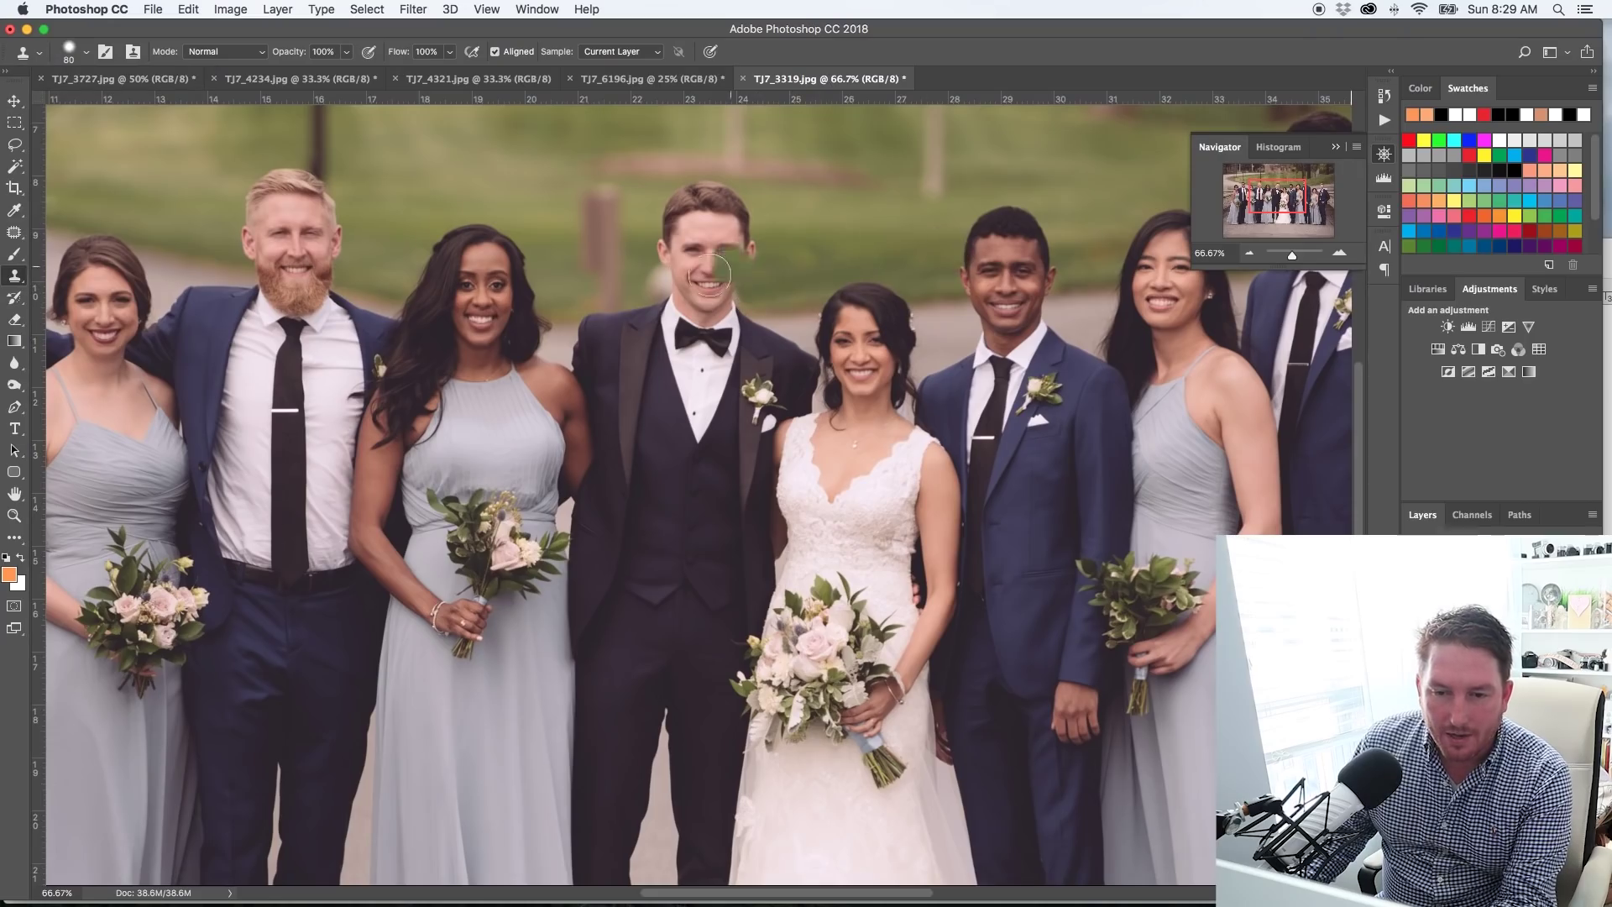
{"action": "key", "text": "super+z"}
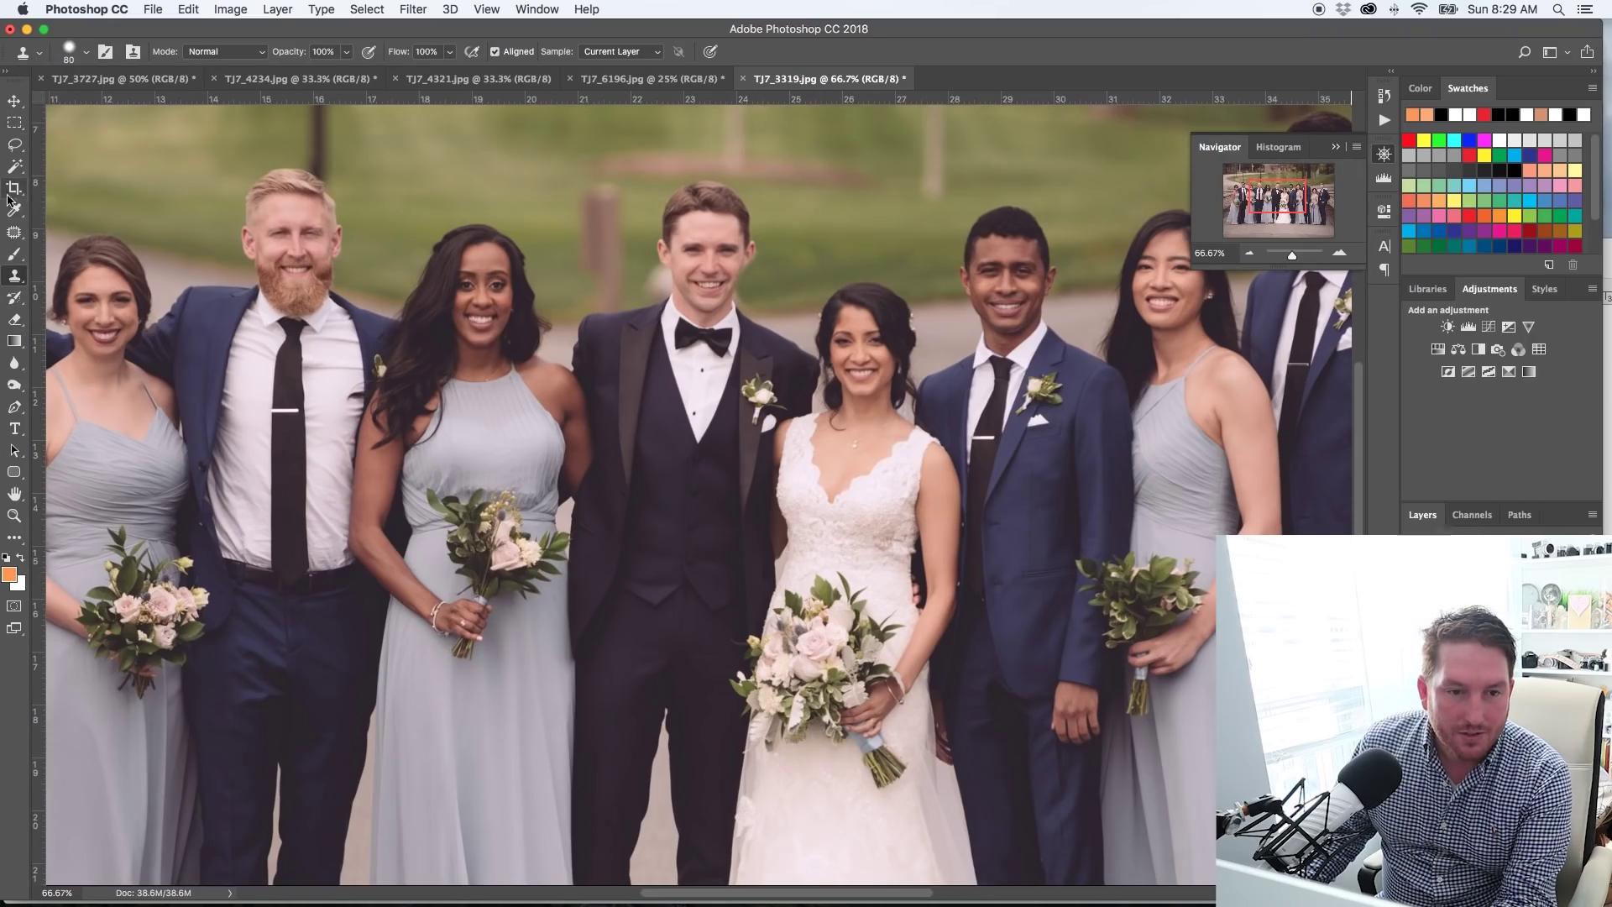
{"action": "left_click", "coordinate": [14, 144]}
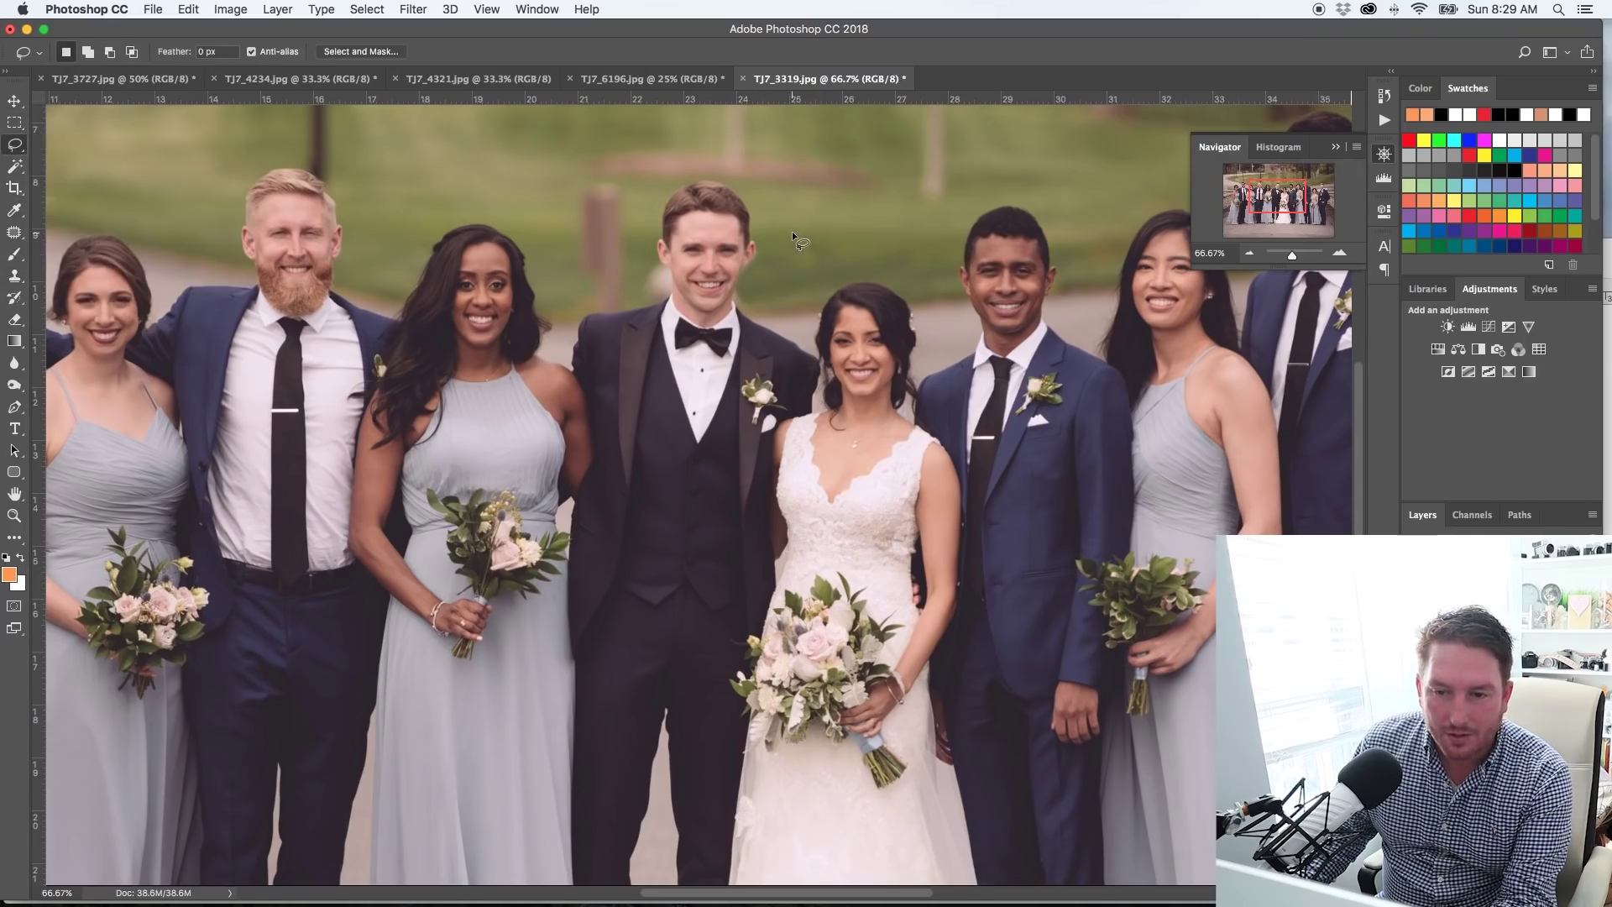
{"action": "mouse_move", "coordinate": [793, 232]}
{"action": "left_mouse_down"}
{"action": "mouse_move", "coordinate": [778, 272]}
{"action": "mouse_move", "coordinate": [828, 272]}
{"action": "mouse_move", "coordinate": [832, 235]}
{"action": "left_mouse_up"}
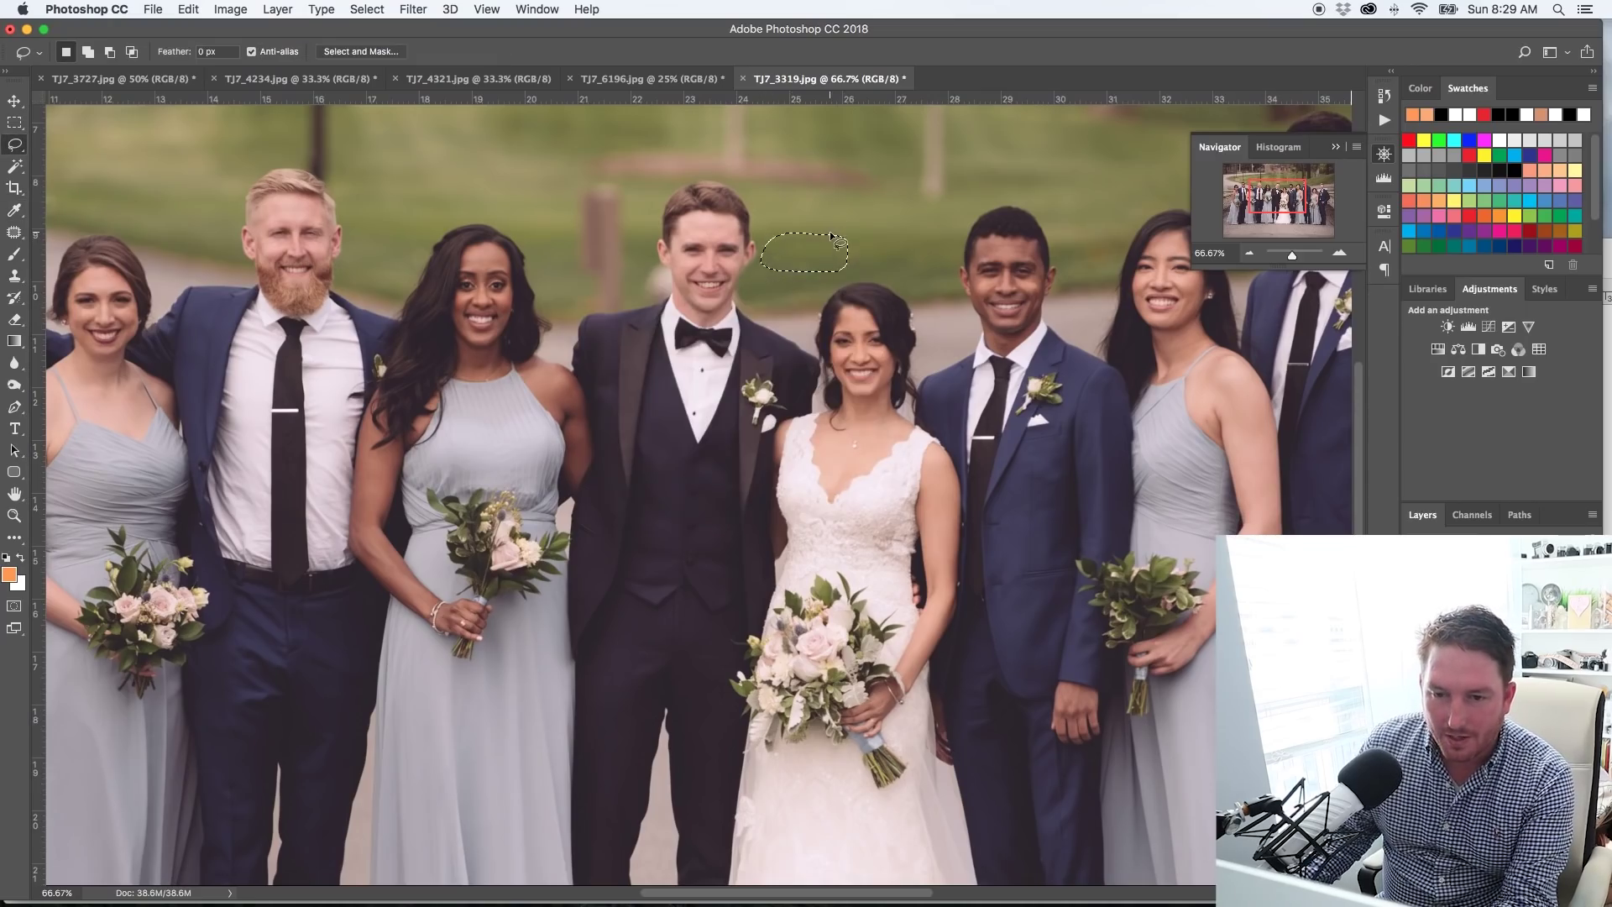
{"action": "key", "text": "super+d"}
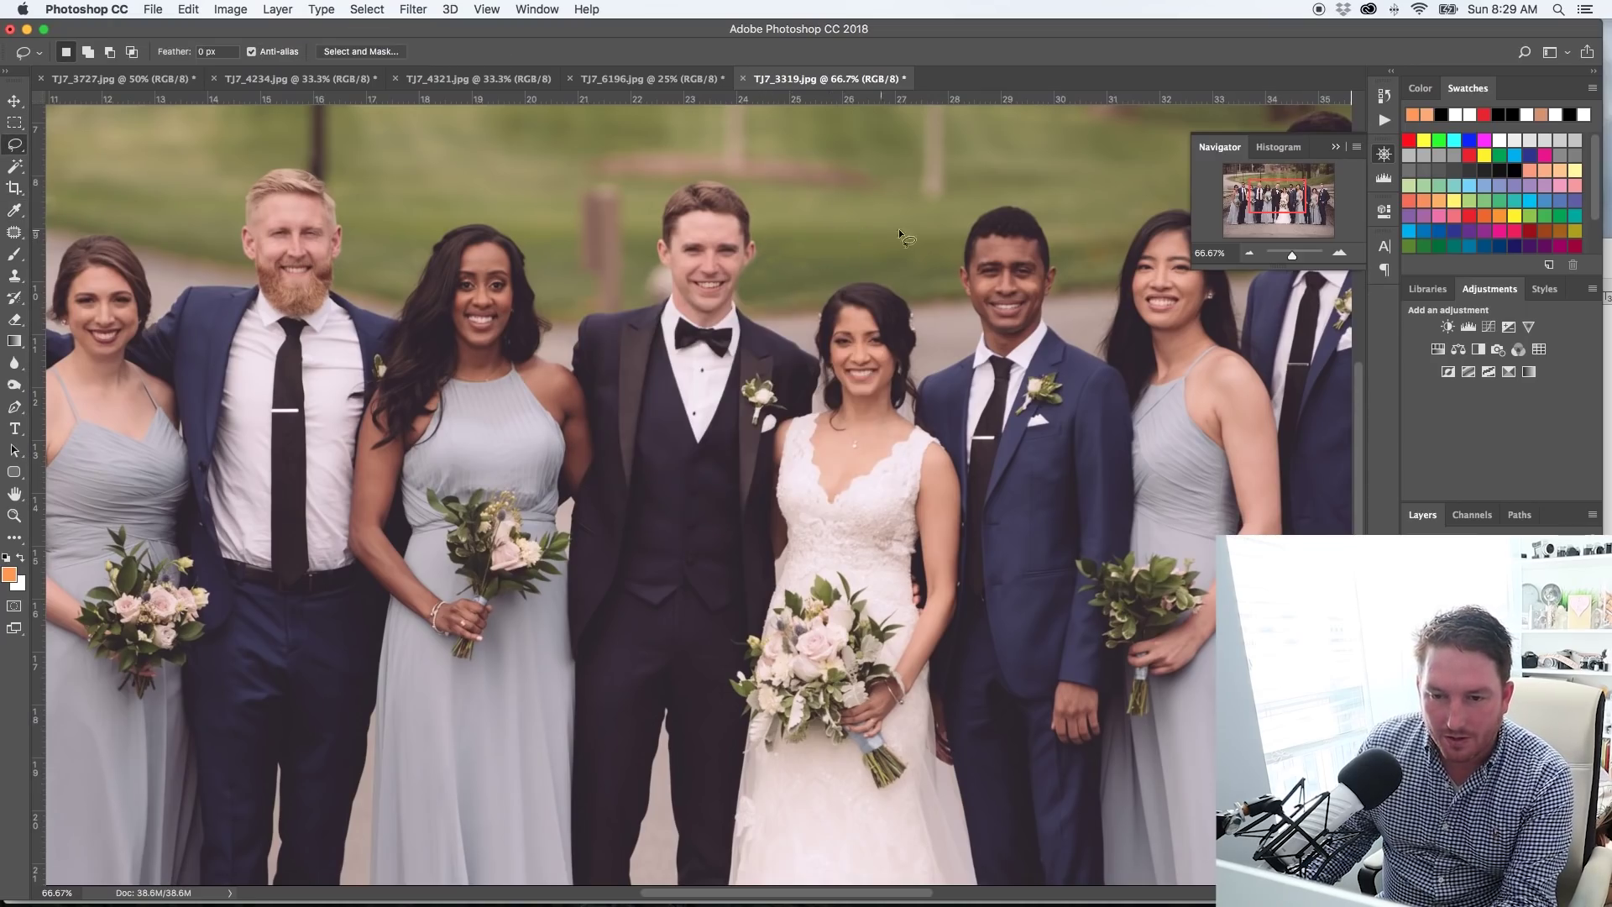
Lasso the patch of grass beside the groom's face and fill it with Content-Aware
{"action": "mouse_move", "coordinate": [784, 233]}
{"action": "left_mouse_down"}
{"action": "mouse_move", "coordinate": [740, 273]}
{"action": "mouse_move", "coordinate": [795, 277]}
{"action": "mouse_move", "coordinate": [761, 248]}
{"action": "mouse_move", "coordinate": [745, 272]}
{"action": "mouse_move", "coordinate": [833, 252]}
{"action": "left_mouse_up"}
{"action": "key", "text": "shift+Delete"}
{"action": "key", "text": "Return"}
{"action": "key", "text": "super+d"}
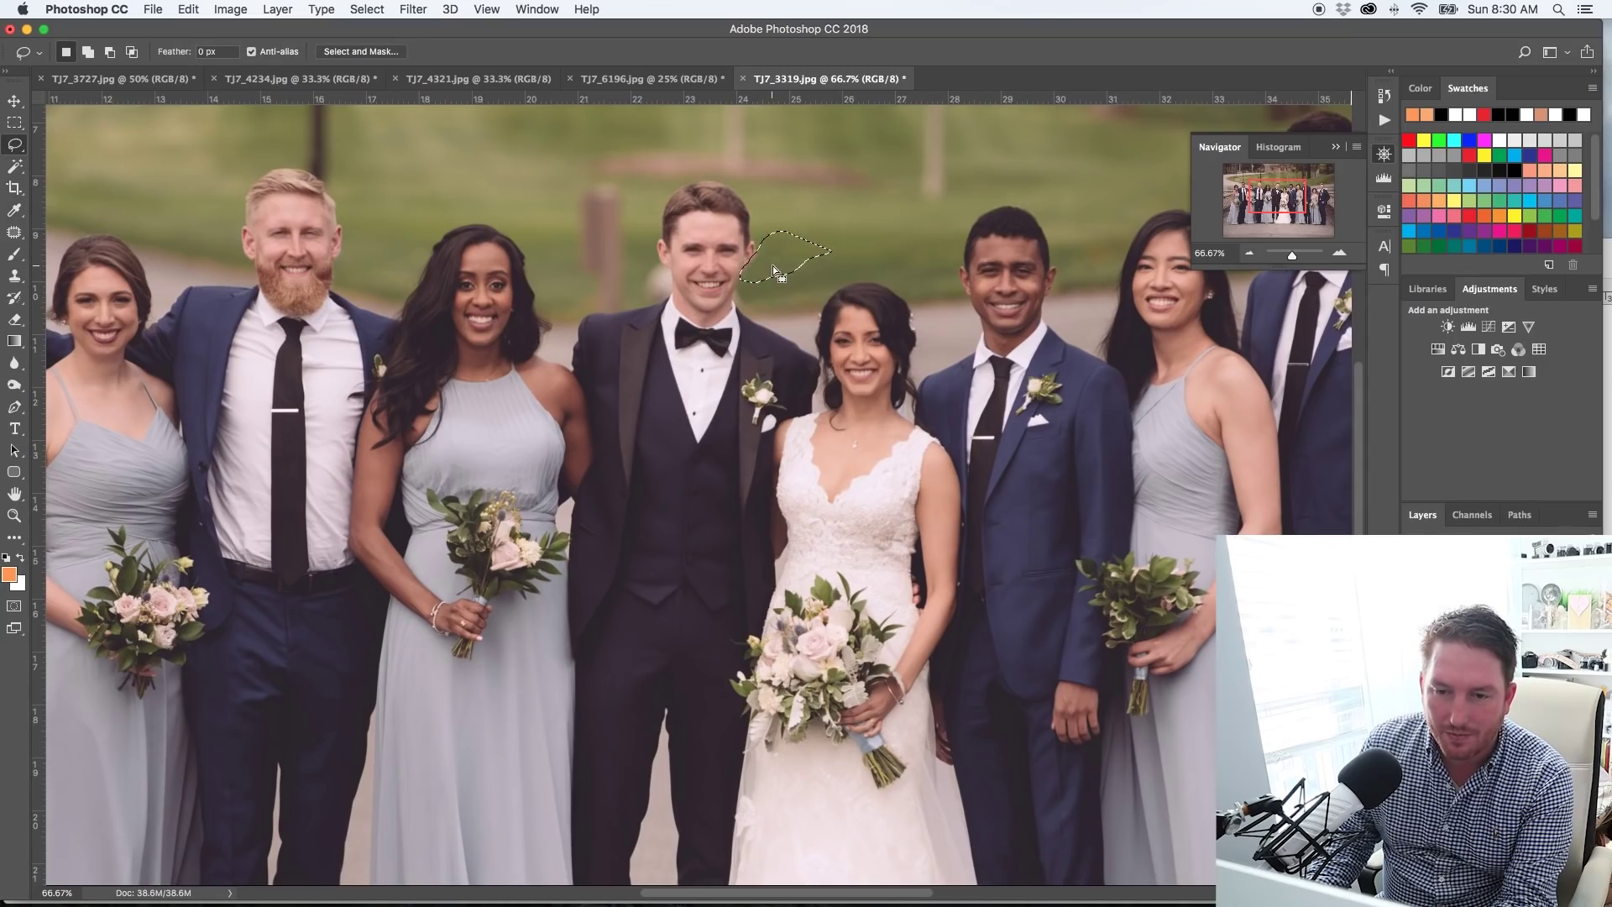
Nudge the lasso selection slightly to the right and down, away from the groom's face
{"action": "key", "text": "Right"}
{"action": "key", "text": "Right"}
{"action": "key", "text": "Right"}
{"action": "key", "text": "Right"}
{"action": "key", "text": "Down"}
{"action": "key", "text": "Down"}
{"action": "key", "text": "Down"}
{"action": "key", "text": "Down"}
Try a Content-Aware fill on the nudged selection and undo it
{"action": "key", "text": "shift+BackSpace"}
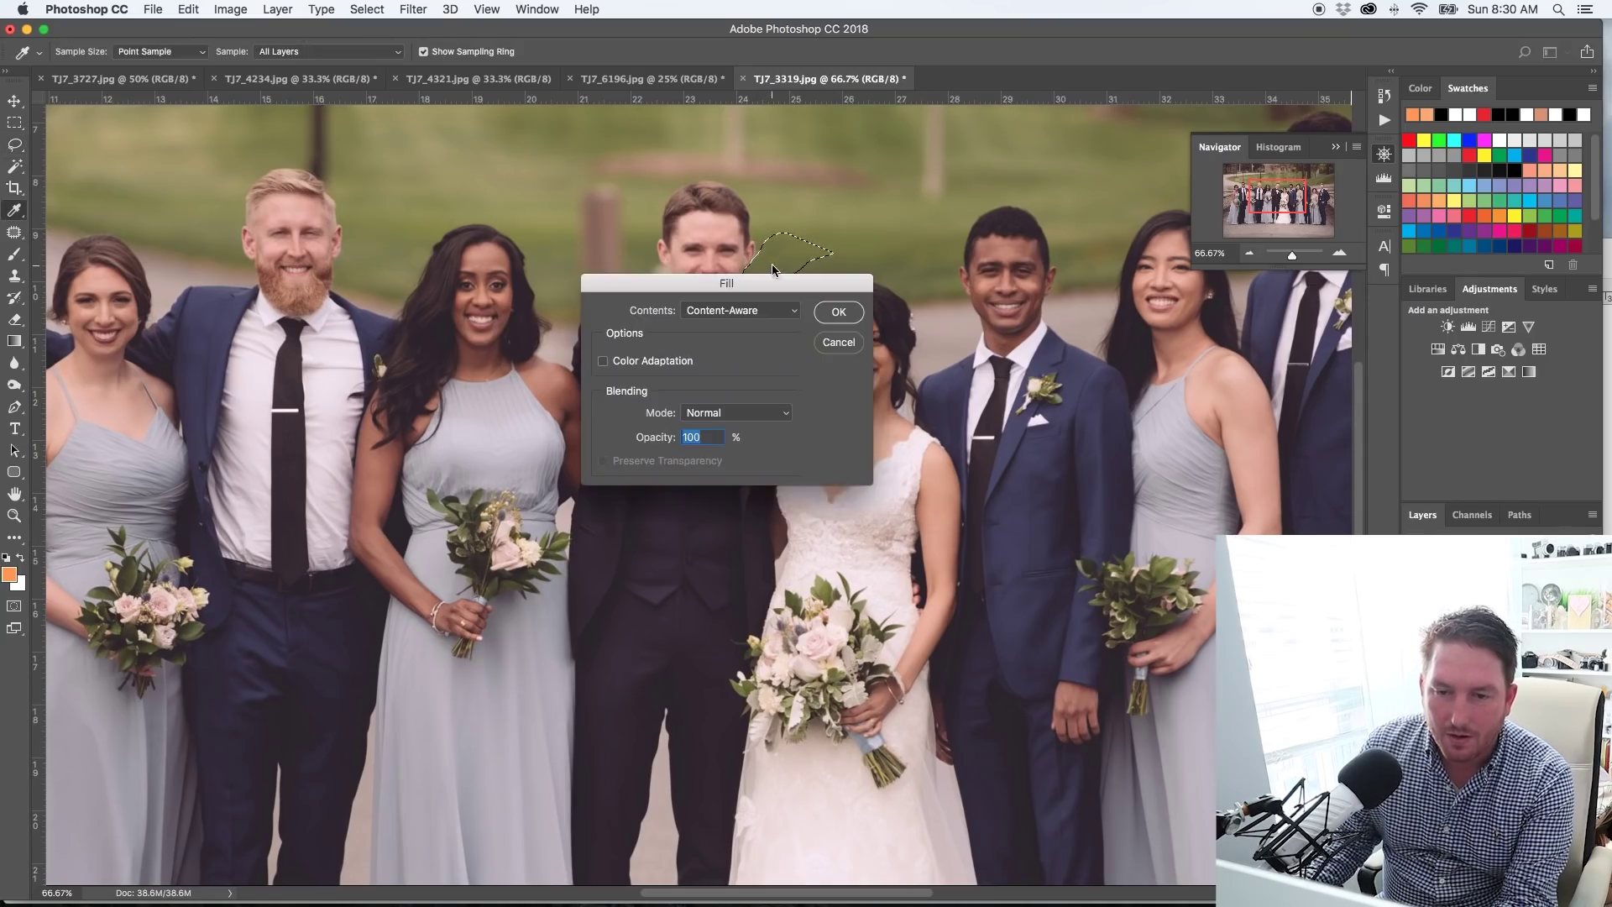
{"action": "key", "text": "Return"}
{"action": "key", "text": "super+d"}
{"action": "key", "text": "super+z"}
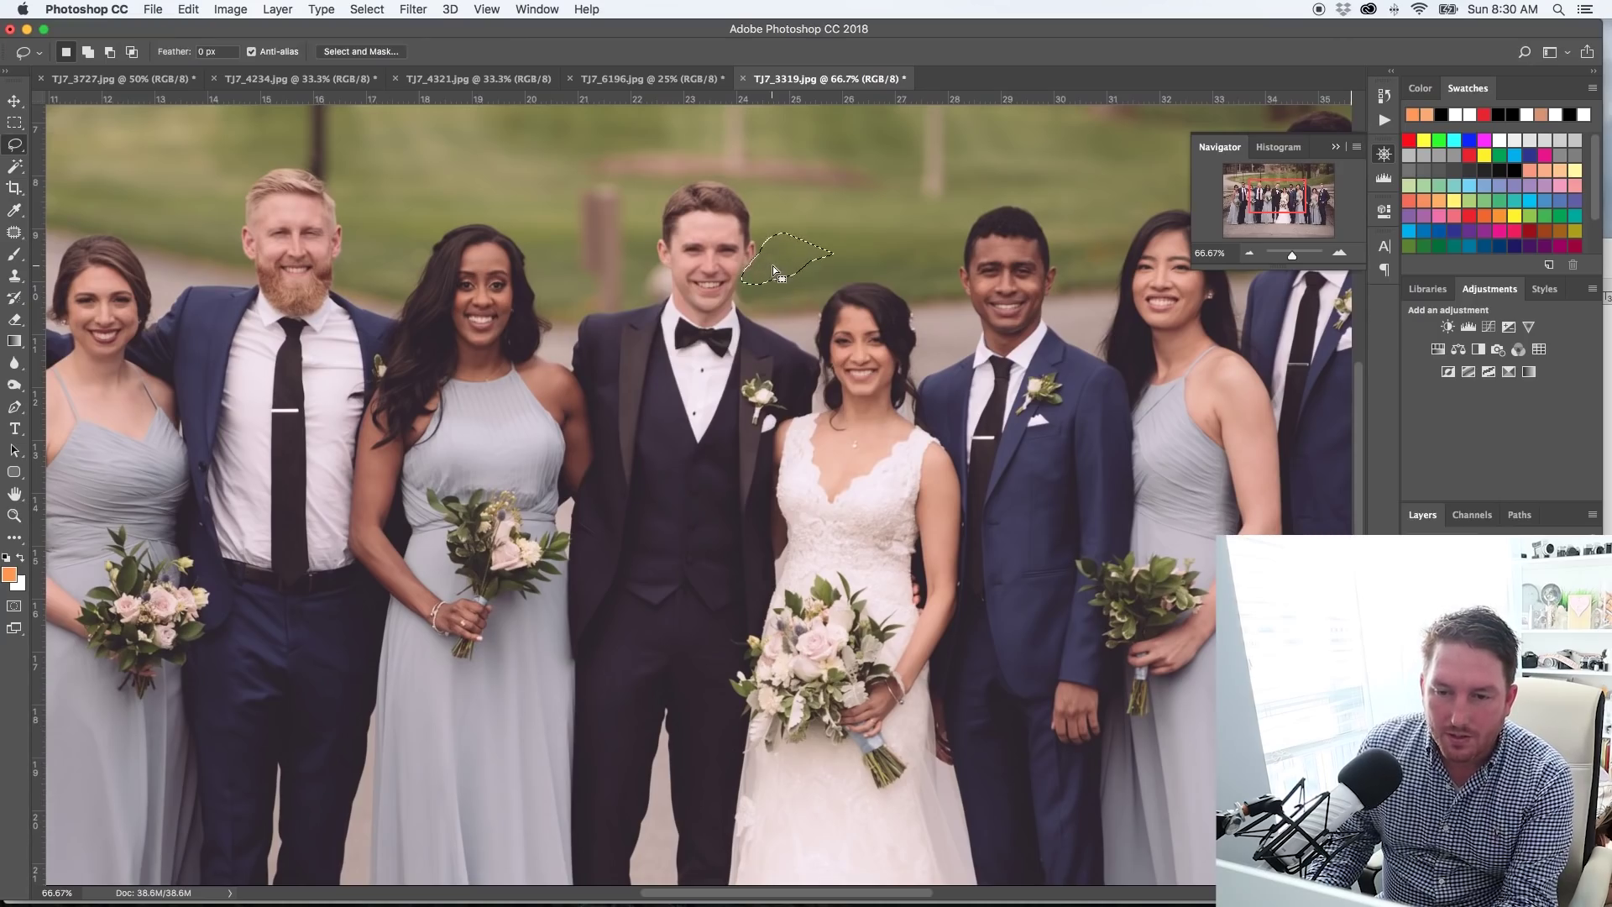
Fill the selected grass beside the groom with Content-Aware and clear the selection
{"action": "key", "text": "shift+BackSpace"}
{"action": "key", "text": "Return"}
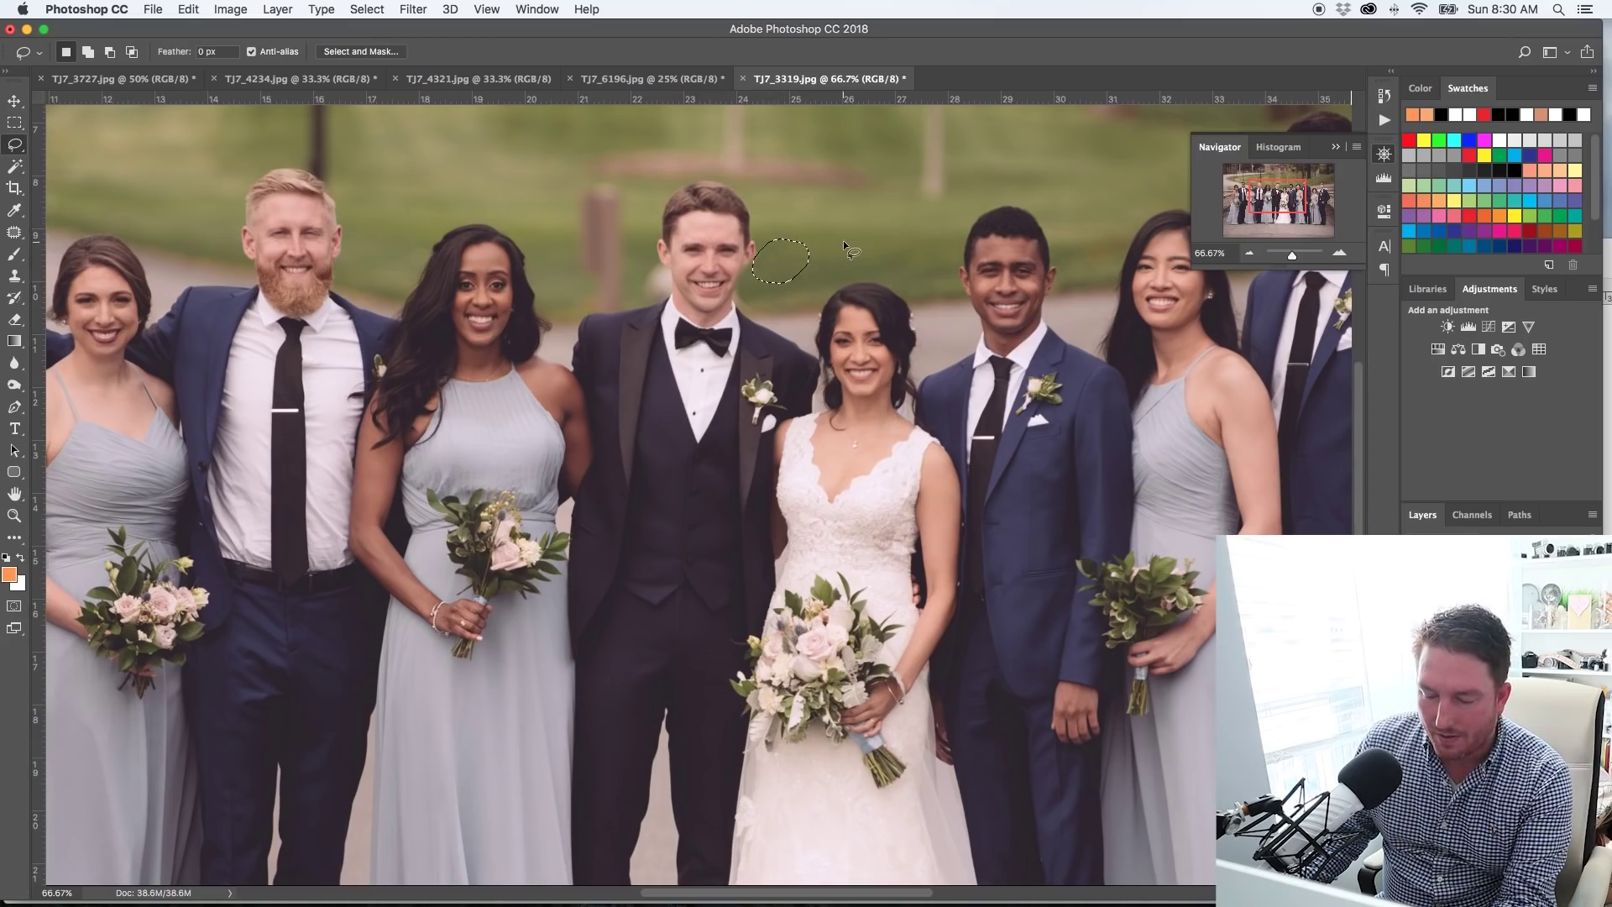
{"action": "left_click", "coordinate": [879, 230]}
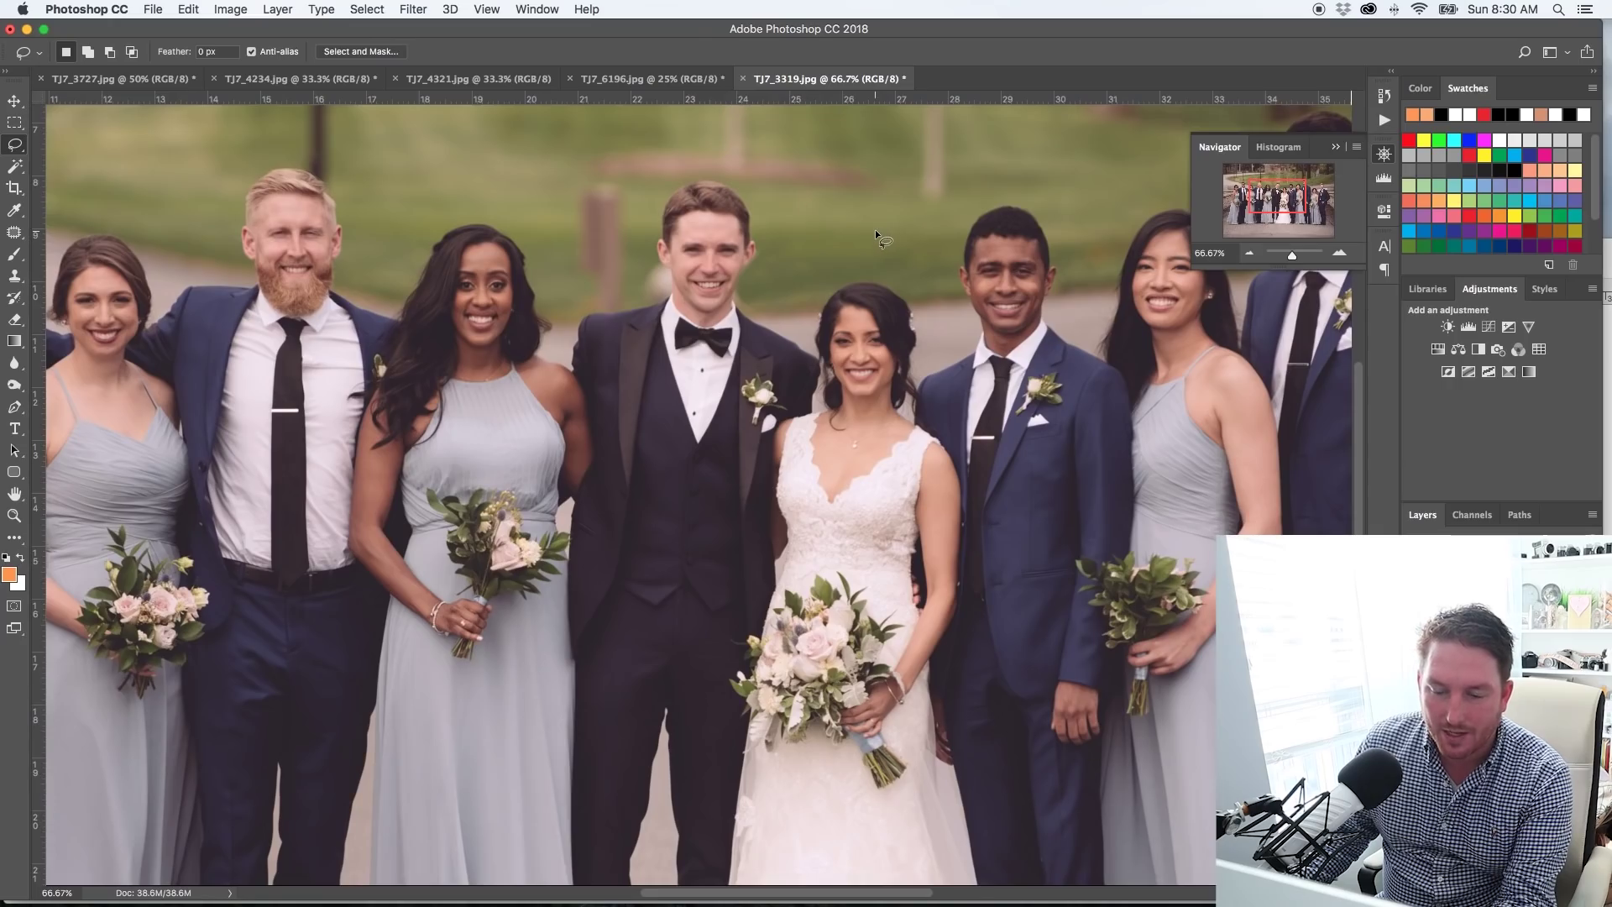
Use the Spot Healing Brush on the grass and road edge behind the leftmost guests and on the short post beside the groom
{"action": "key", "text": "m"}
{"action": "key", "text": "super+0"}
{"action": "key", "text": "super+minus"}
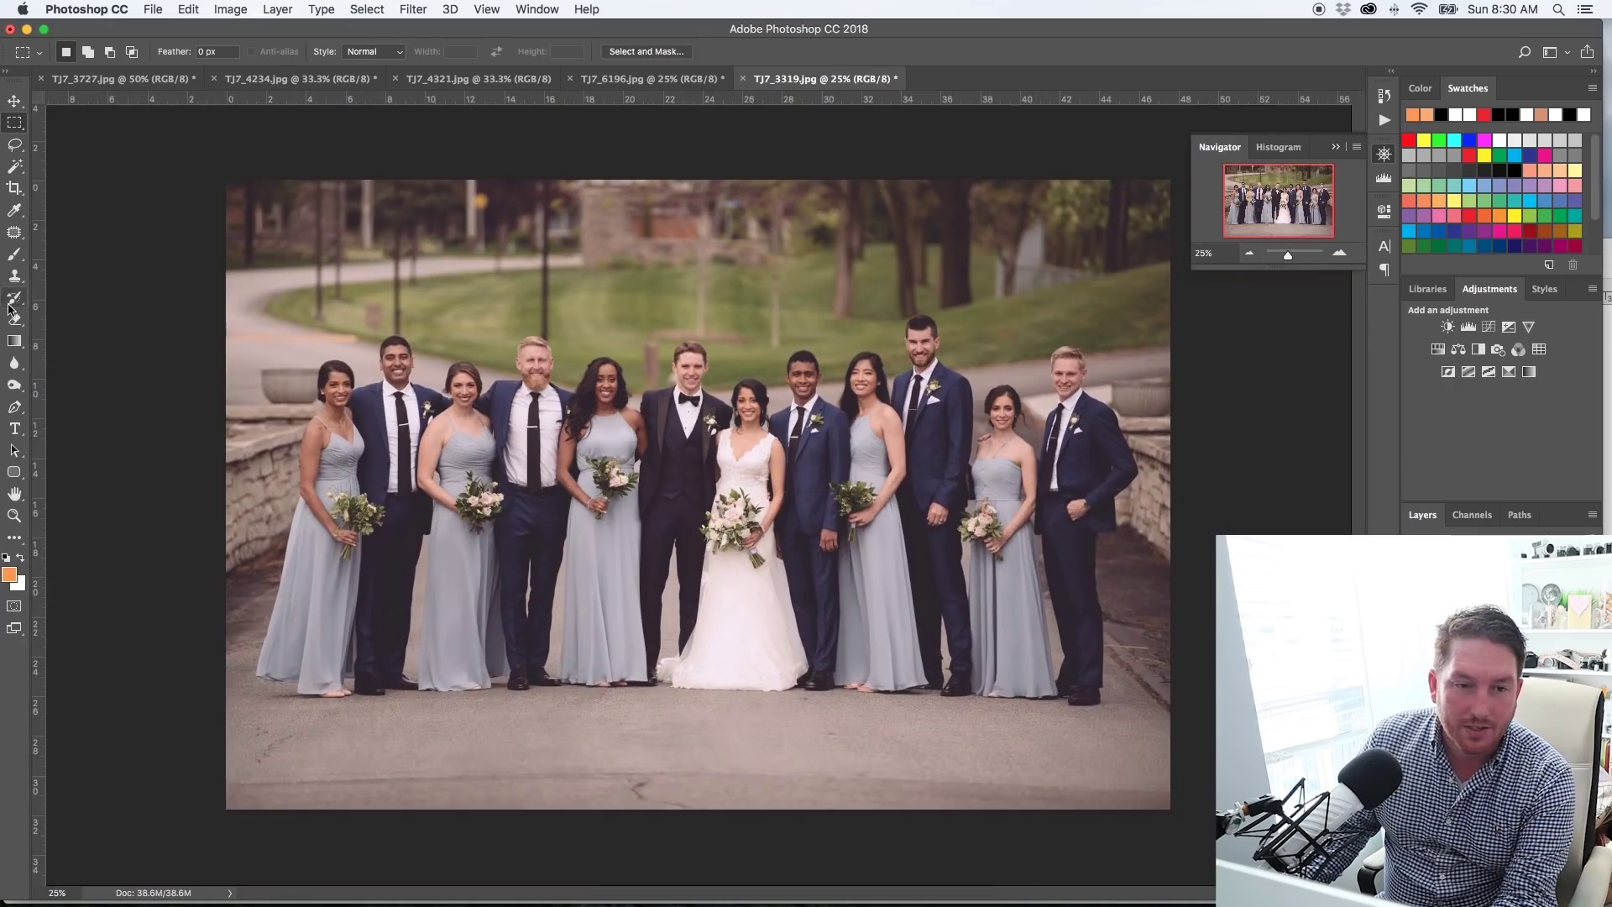
{"action": "left_click", "coordinate": [12, 235]}
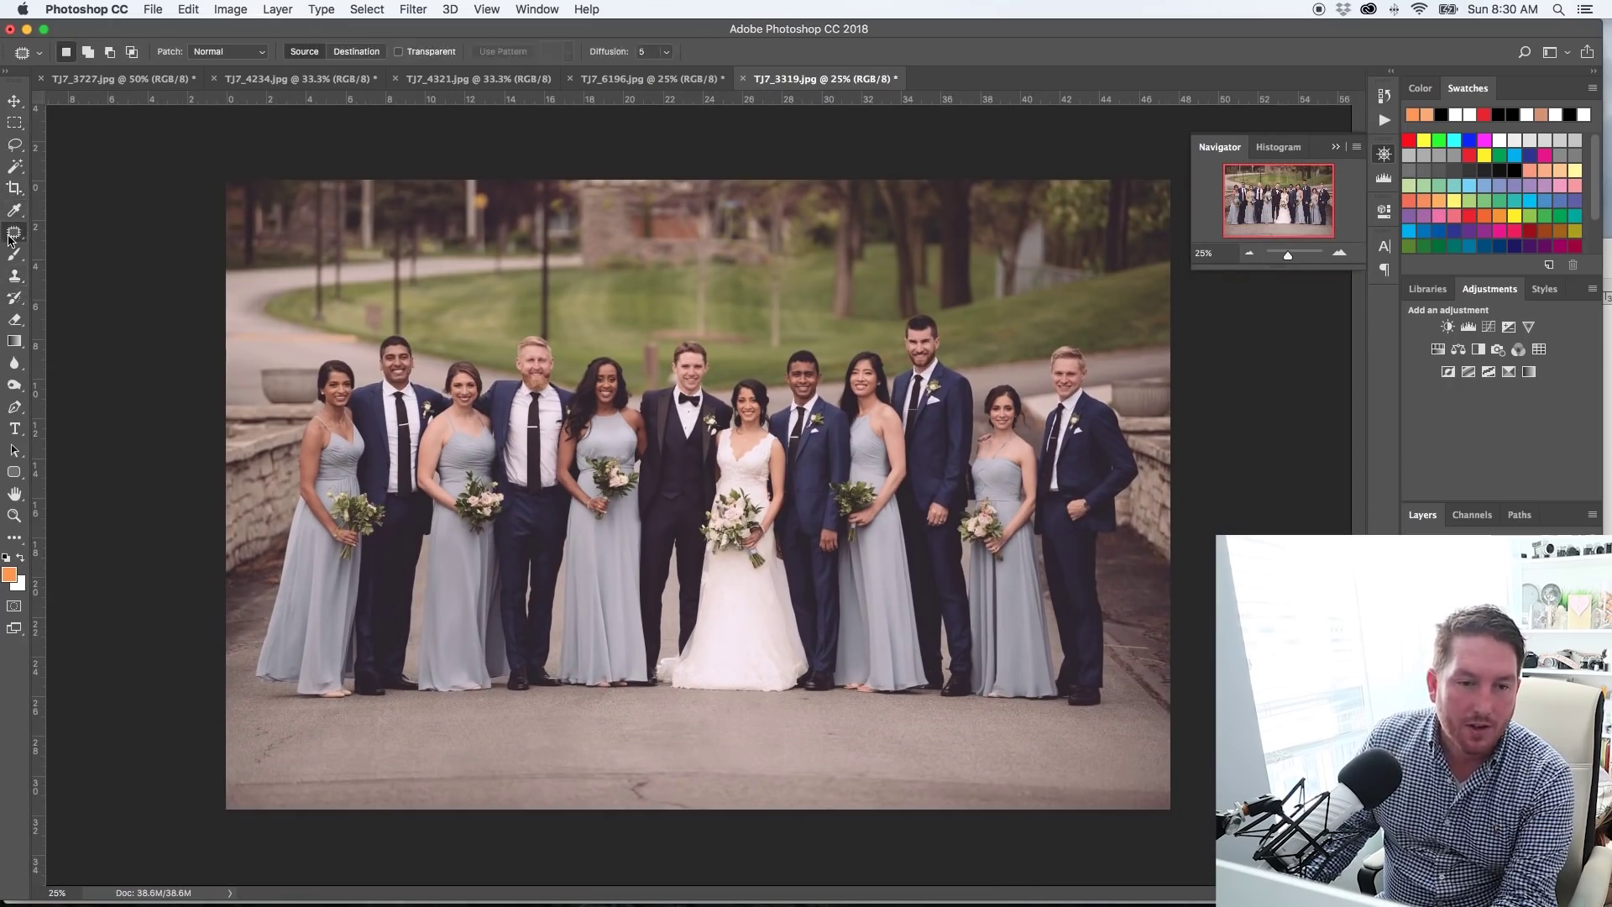
{"action": "right_click", "coordinate": [10, 239]}
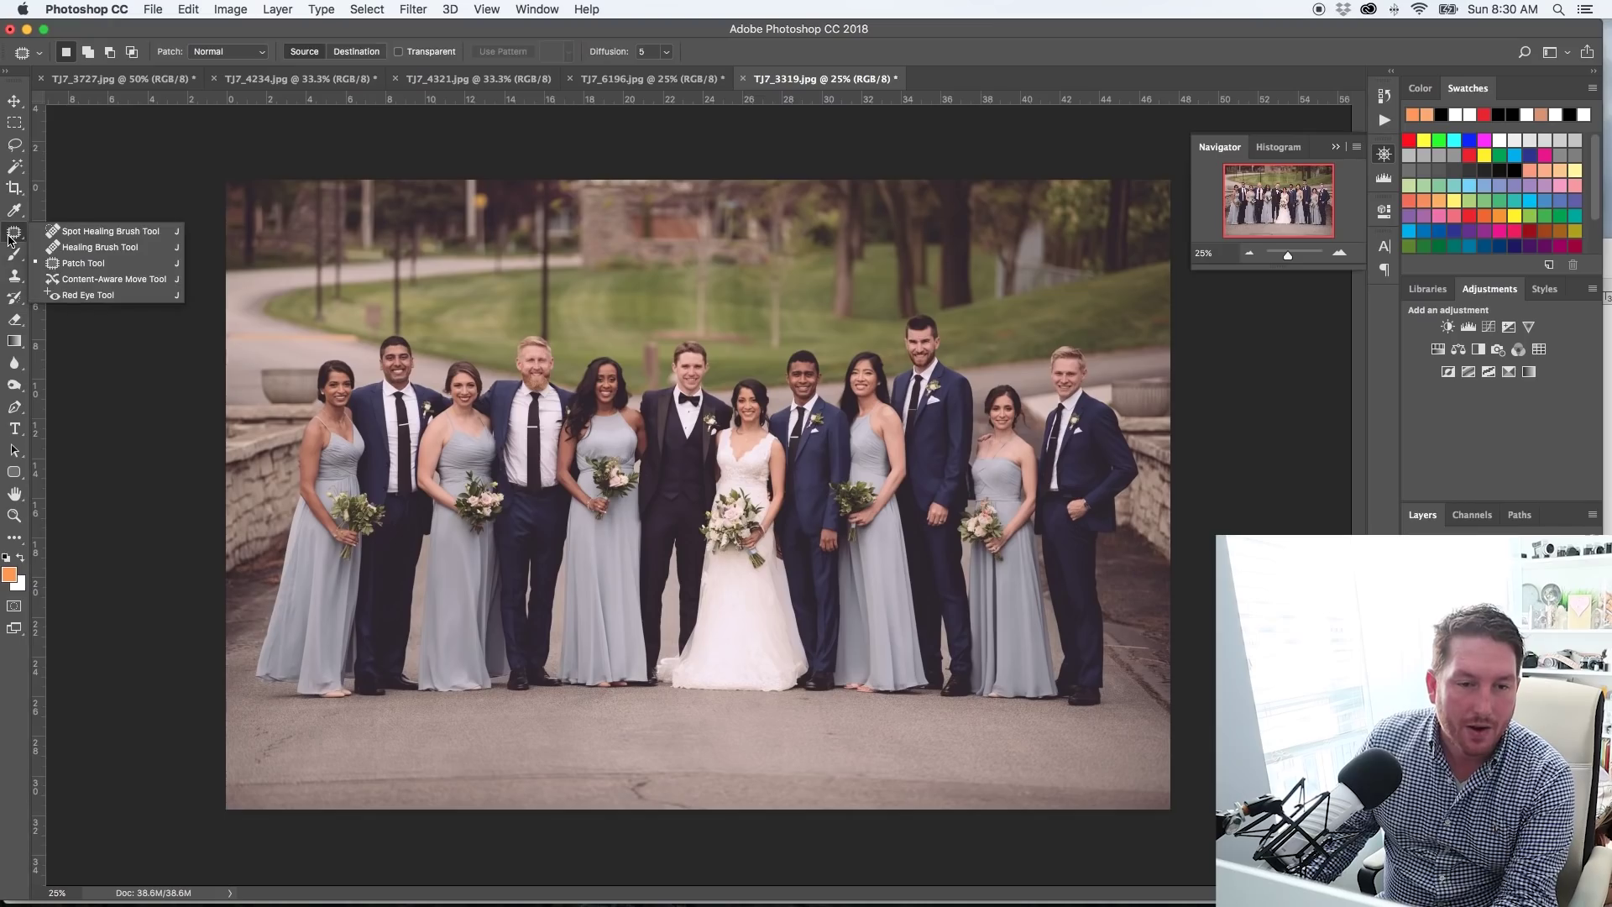
{"action": "left_click", "coordinate": [114, 232]}
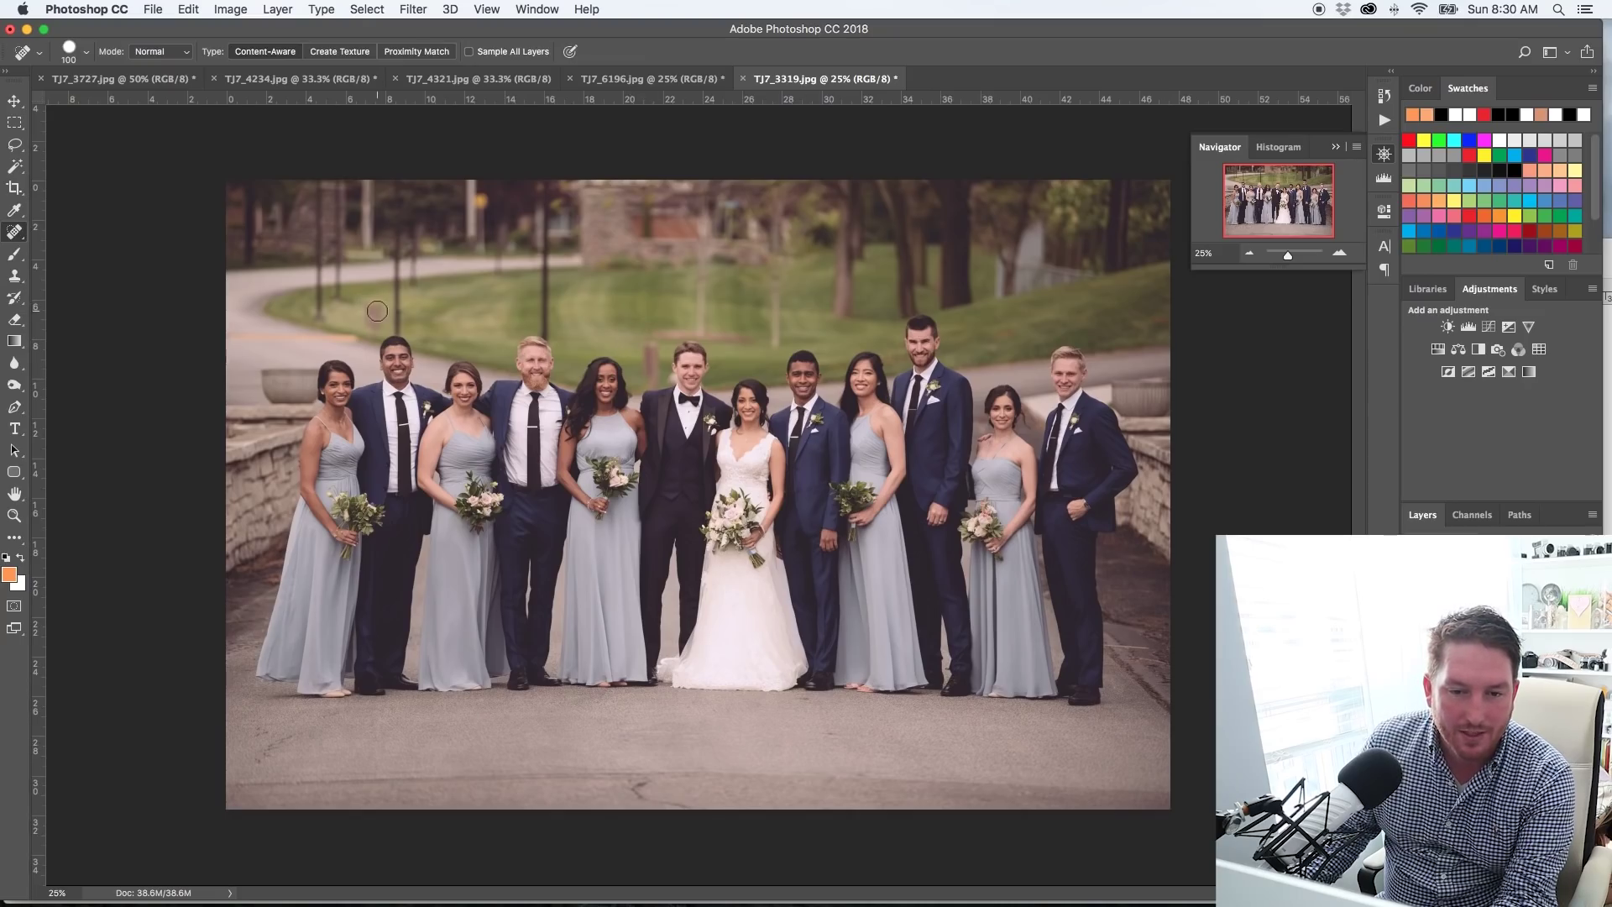
{"action": "left_click_drag", "start_coordinate": [374, 309], "coordinate": [375, 321]}
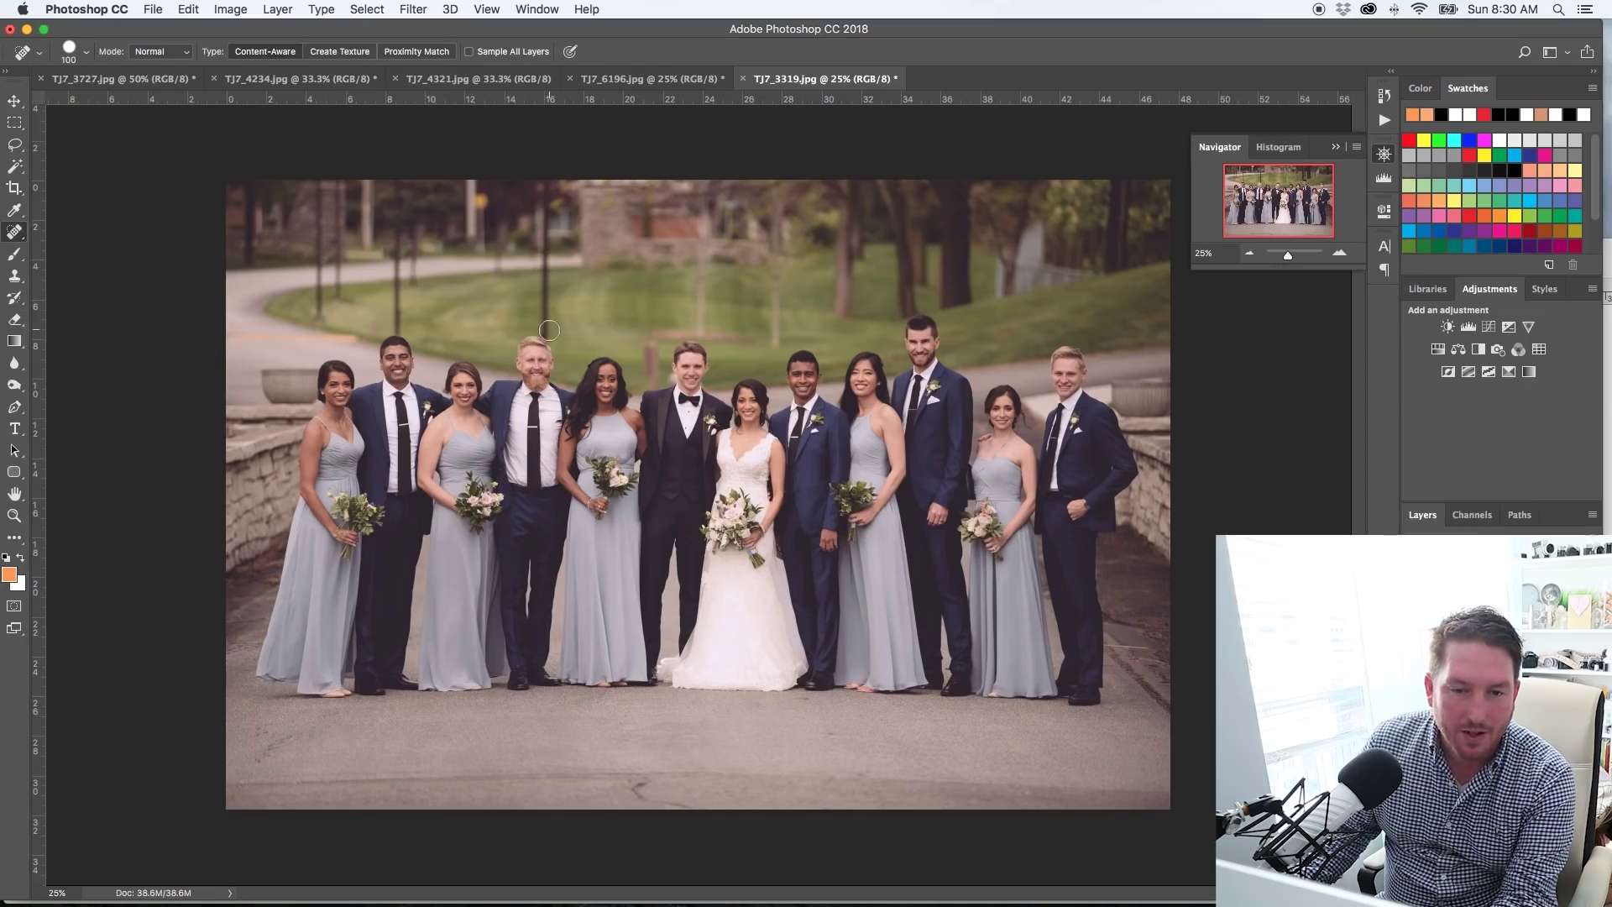
{"action": "left_click", "coordinate": [374, 322]}
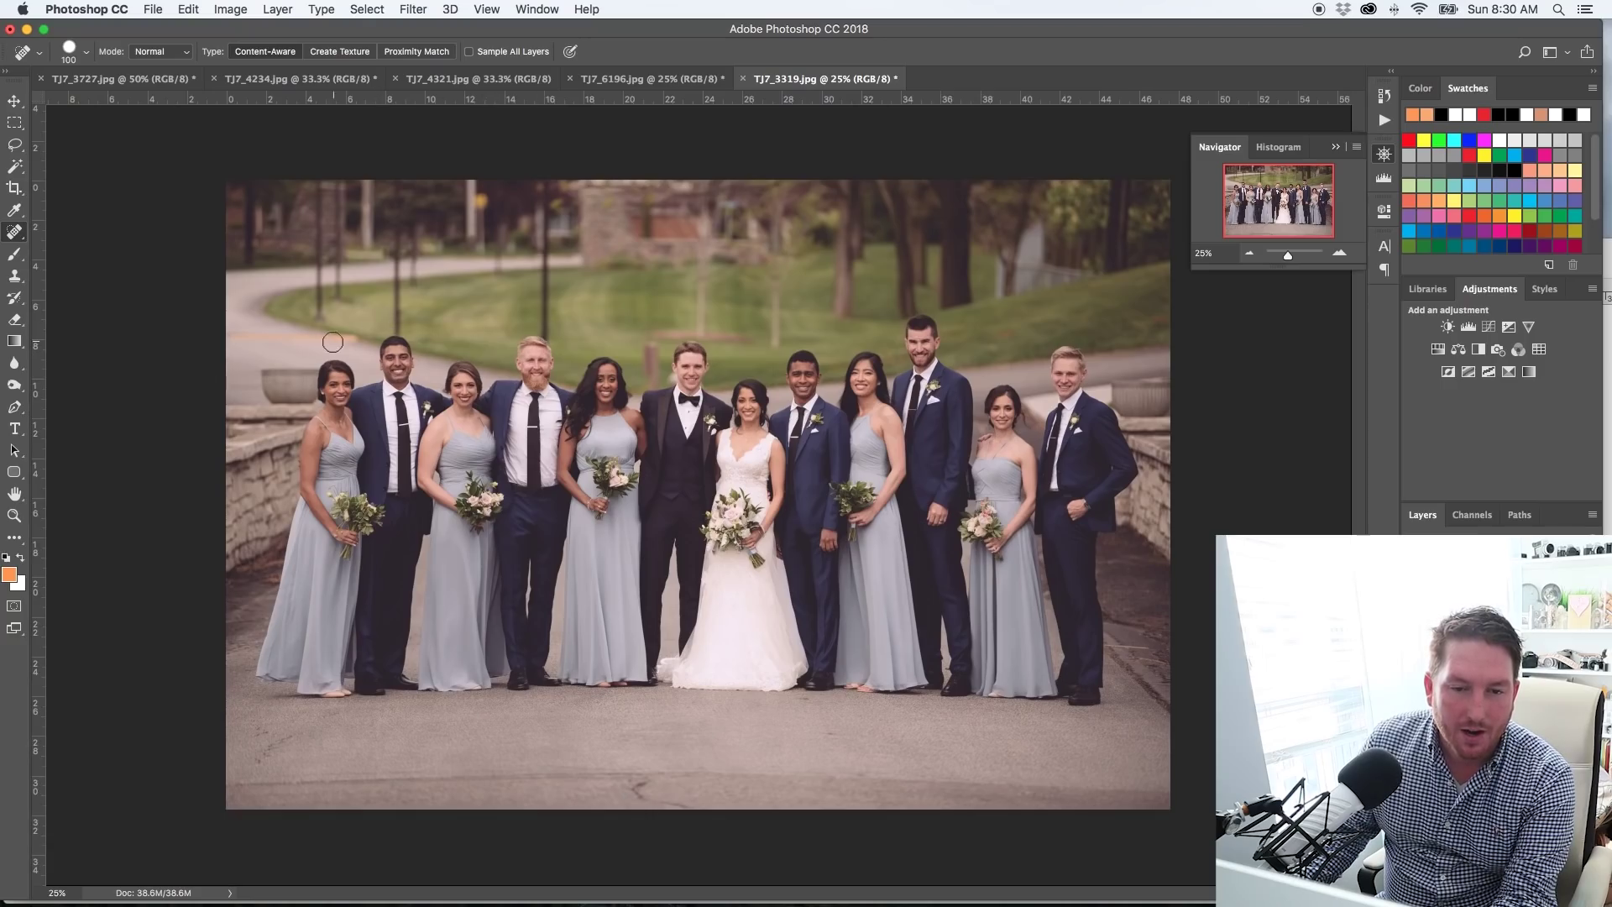
{"action": "left_click_drag", "start_coordinate": [357, 341], "coordinate": [233, 341]}
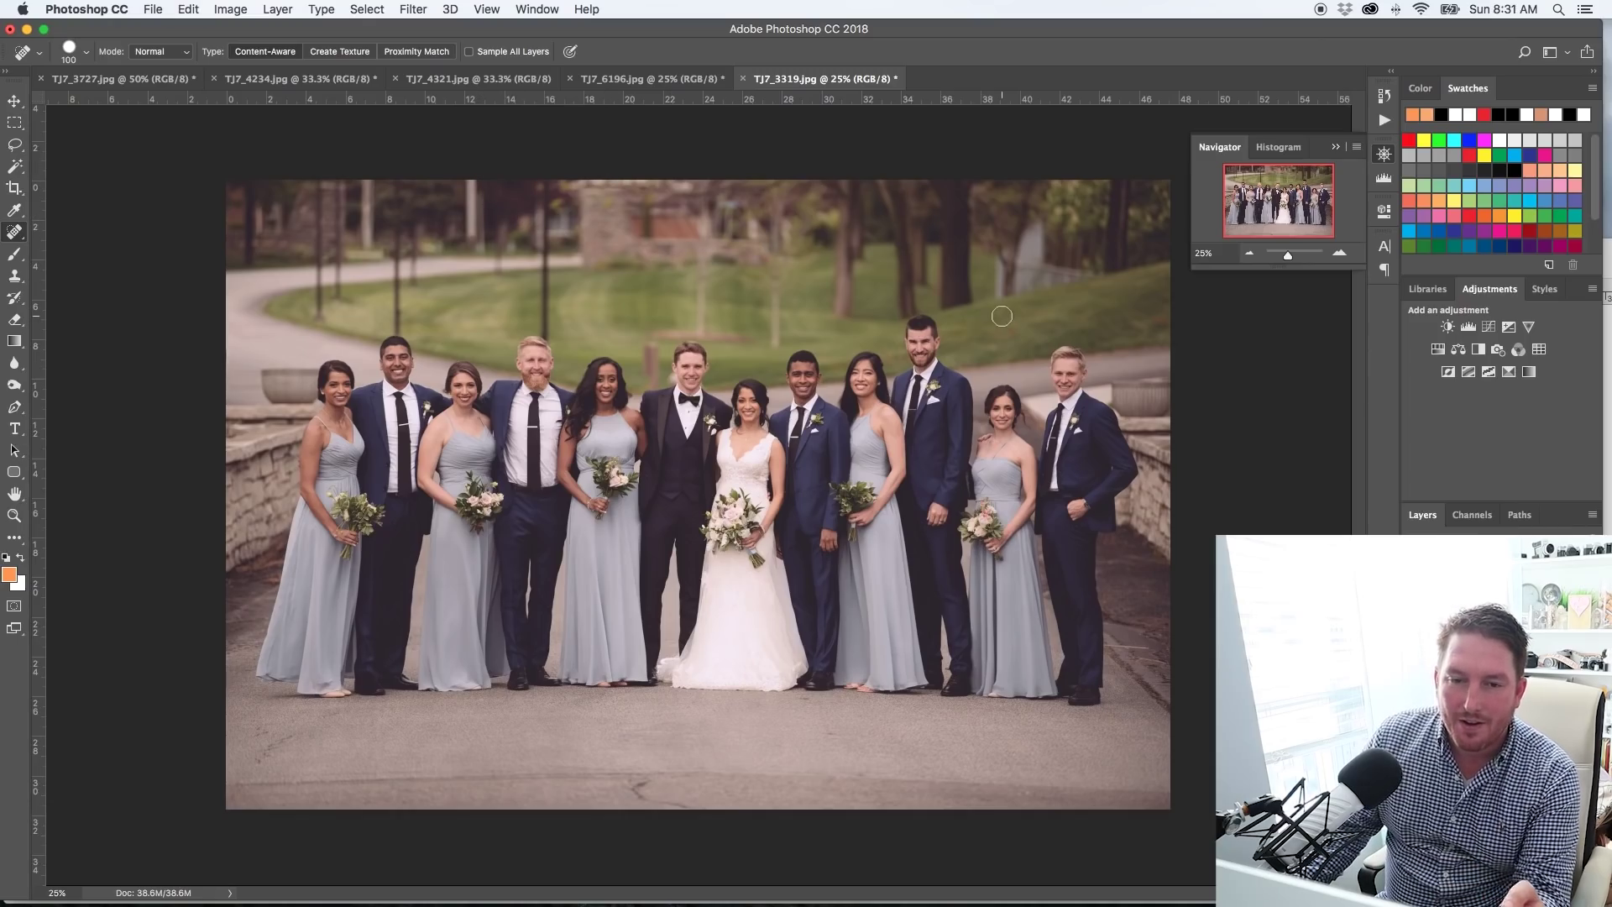
{"action": "left_click_drag", "start_coordinate": [649, 343], "coordinate": [650, 382]}
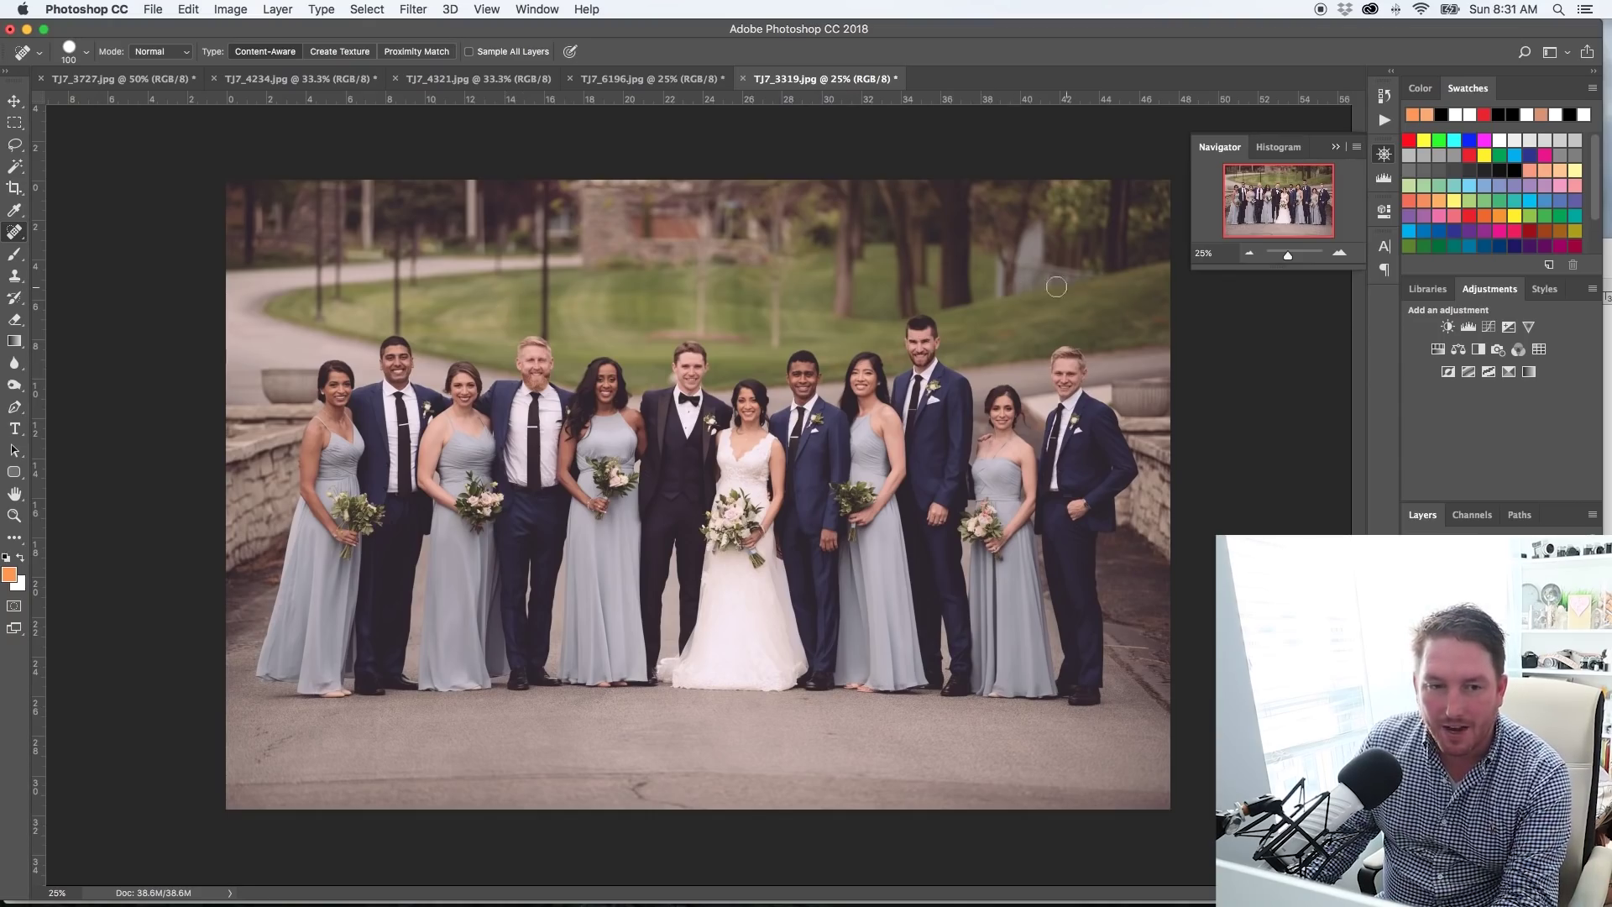
Lasso the pale structure between the trees above the rightmost guests, fill it with Content-Aware, and clear the selection
{"action": "left_click", "coordinate": [17, 146]}
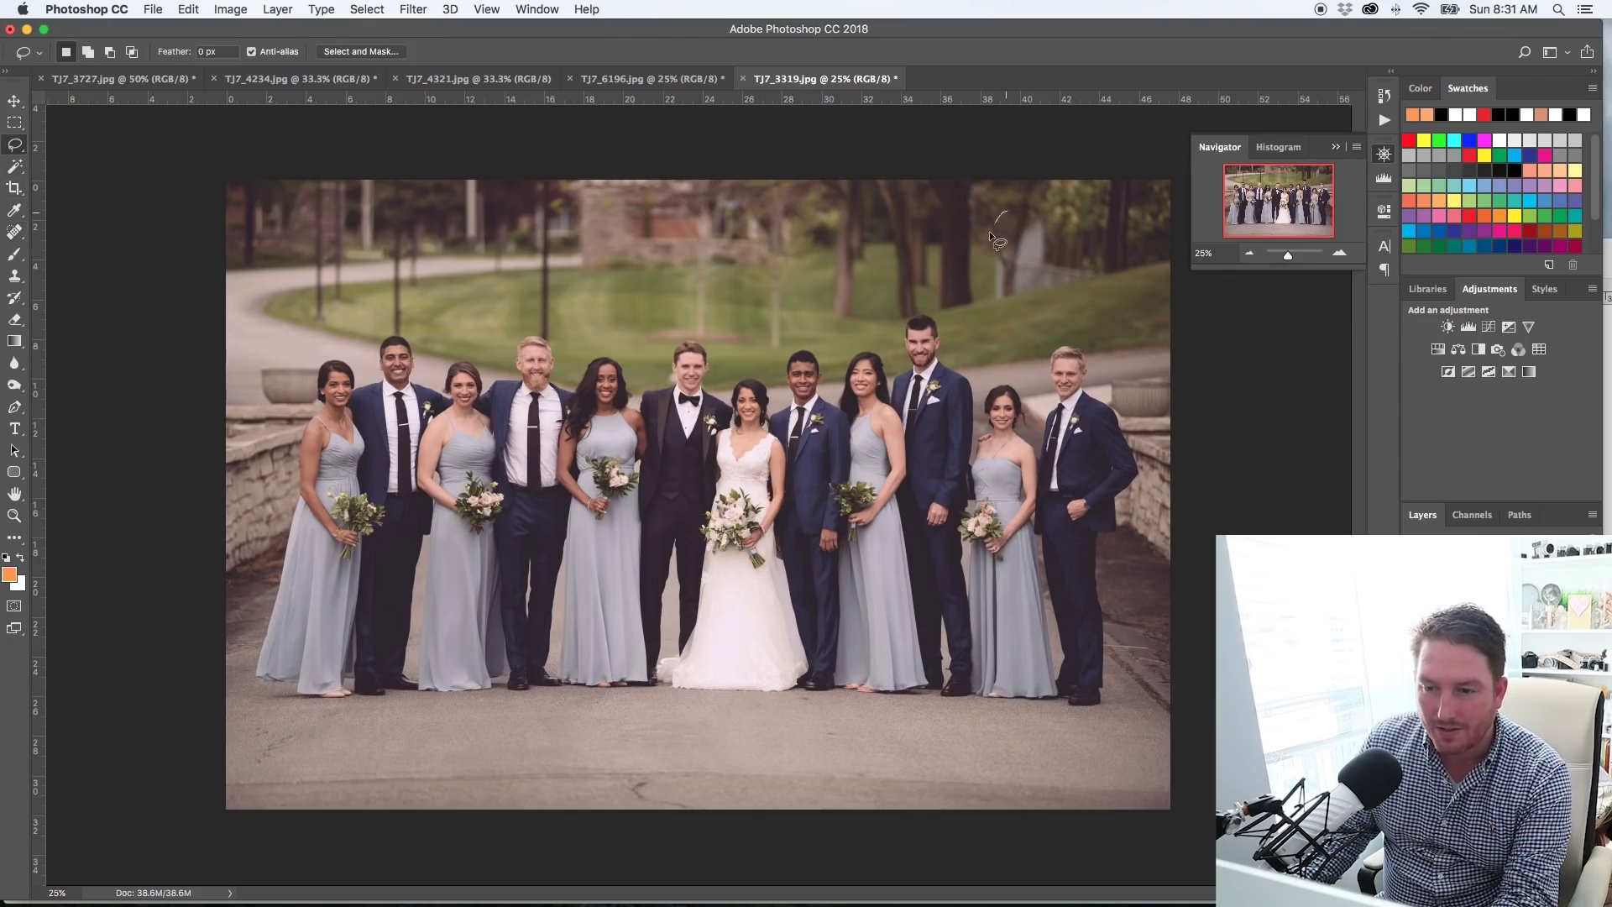
{"action": "left_click_drag", "start_coordinate": [1071, 199], "coordinate": [1040, 198]}
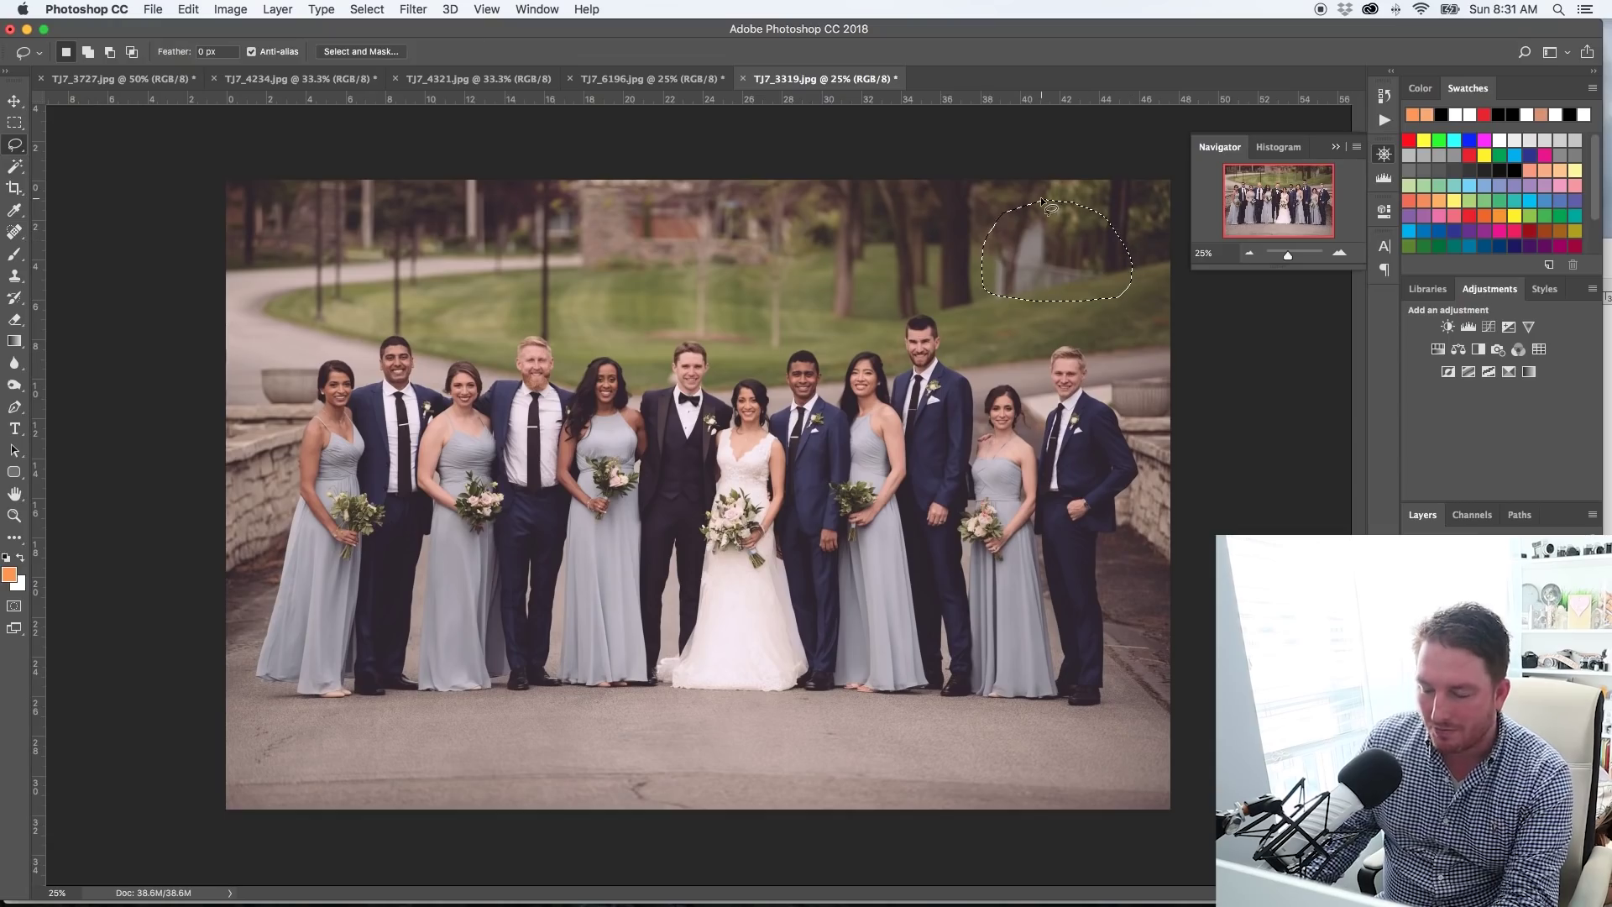
{"action": "key", "text": "shift+BackSpace"}
{"action": "key", "text": "Return"}
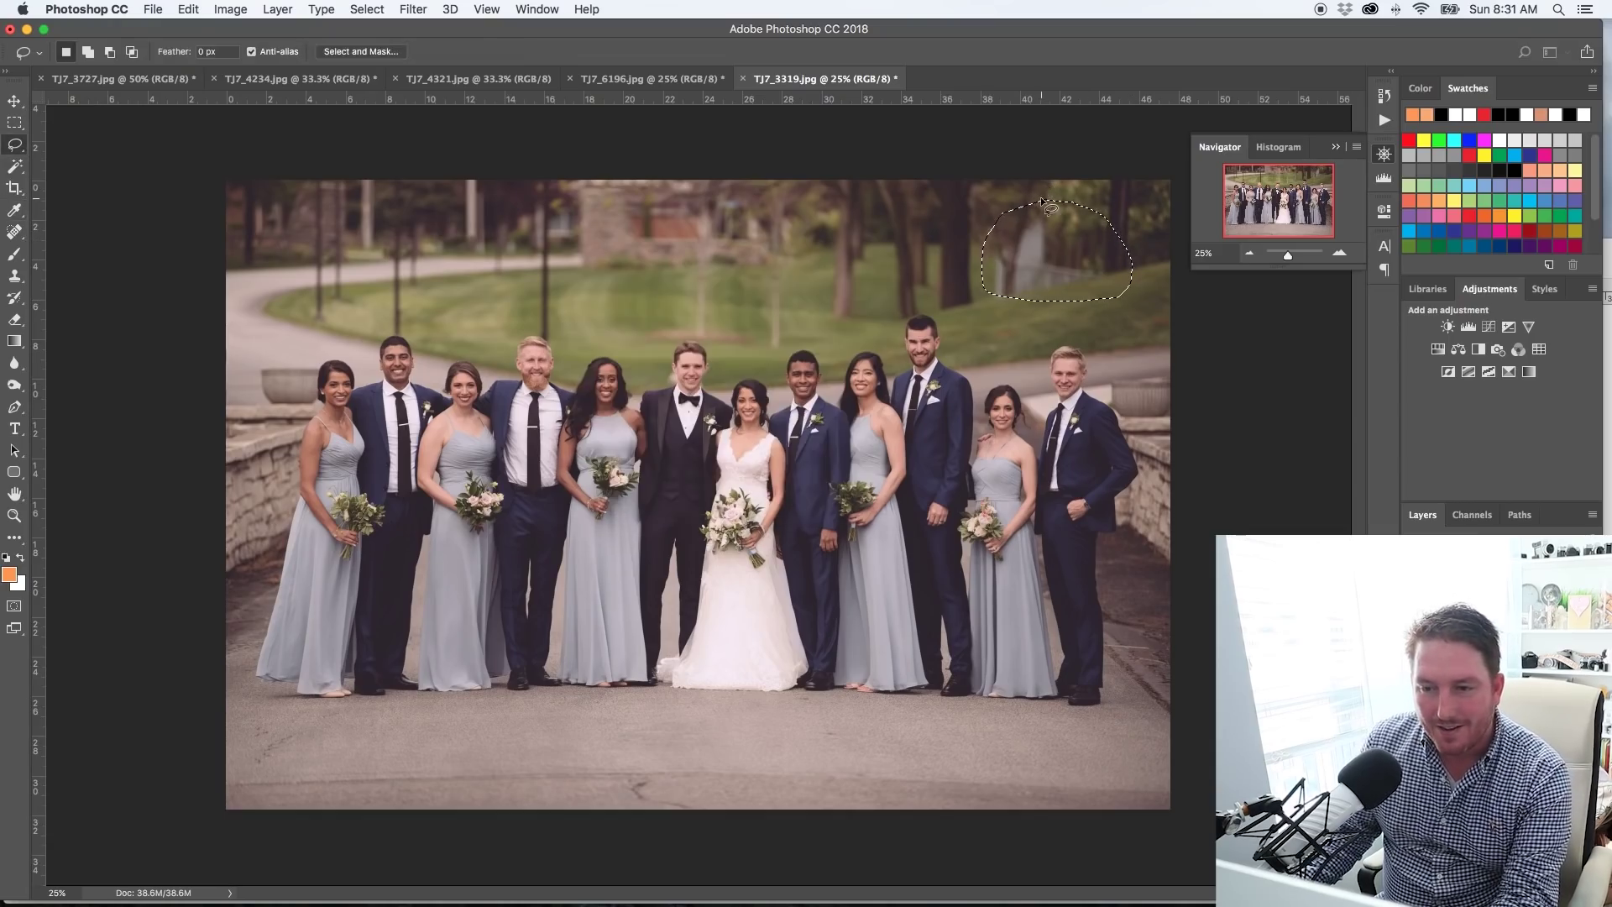
{"action": "key", "text": "super+d"}
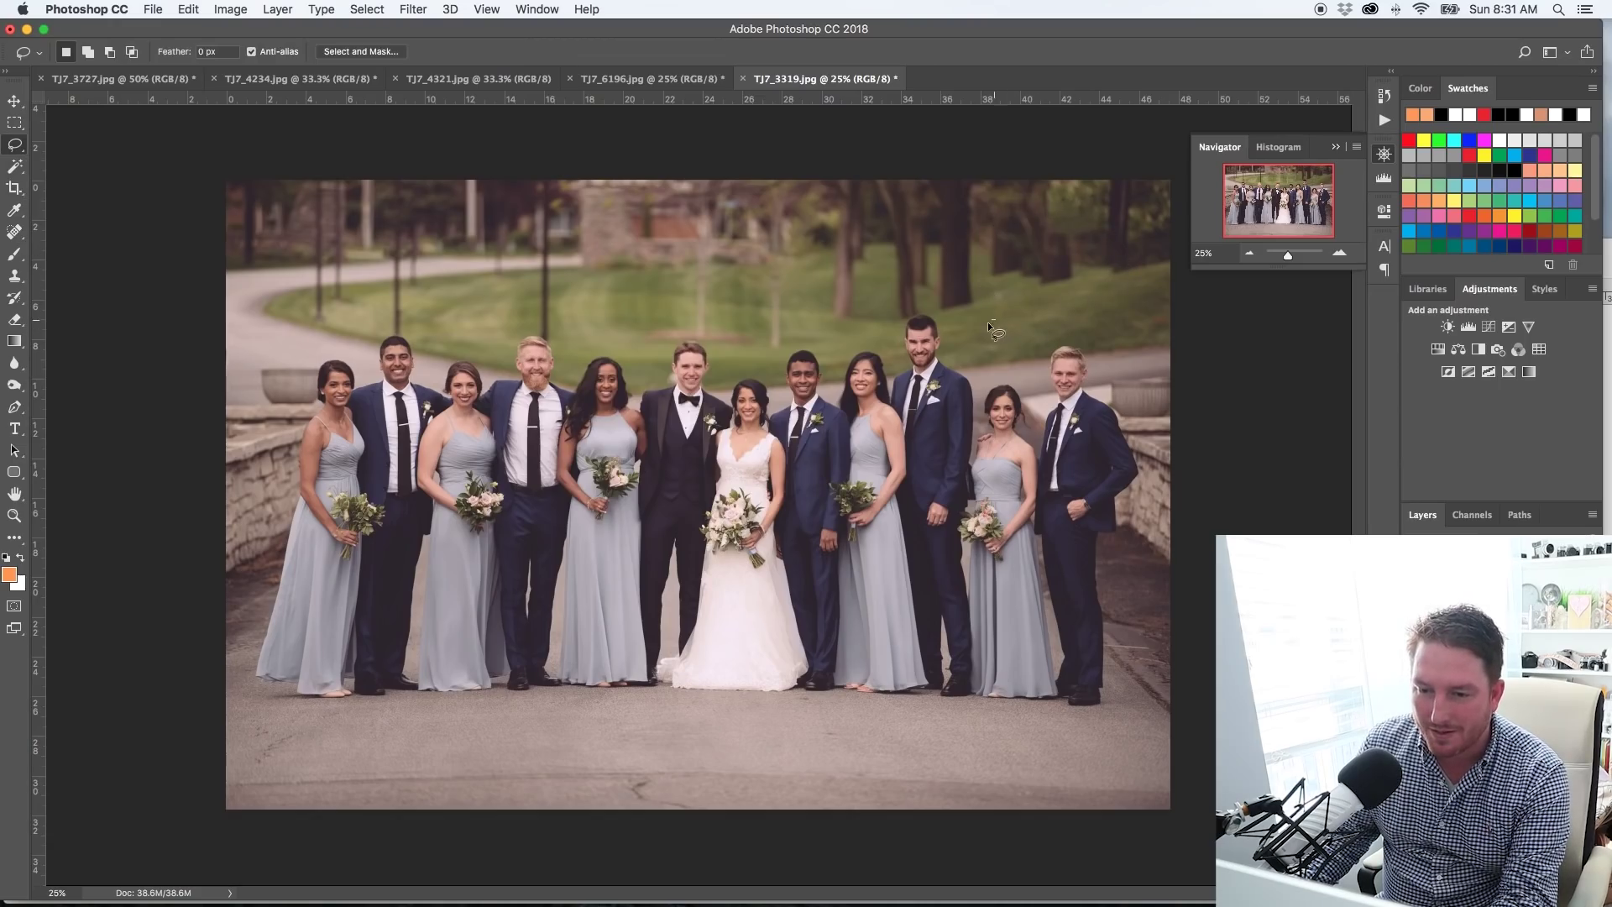
Use the Patch tool on the road edge at the photo's far right and on the crack in the foreground pavement
{"action": "left_click", "coordinate": [15, 235]}
{"action": "left_click", "coordinate": [15, 236]}
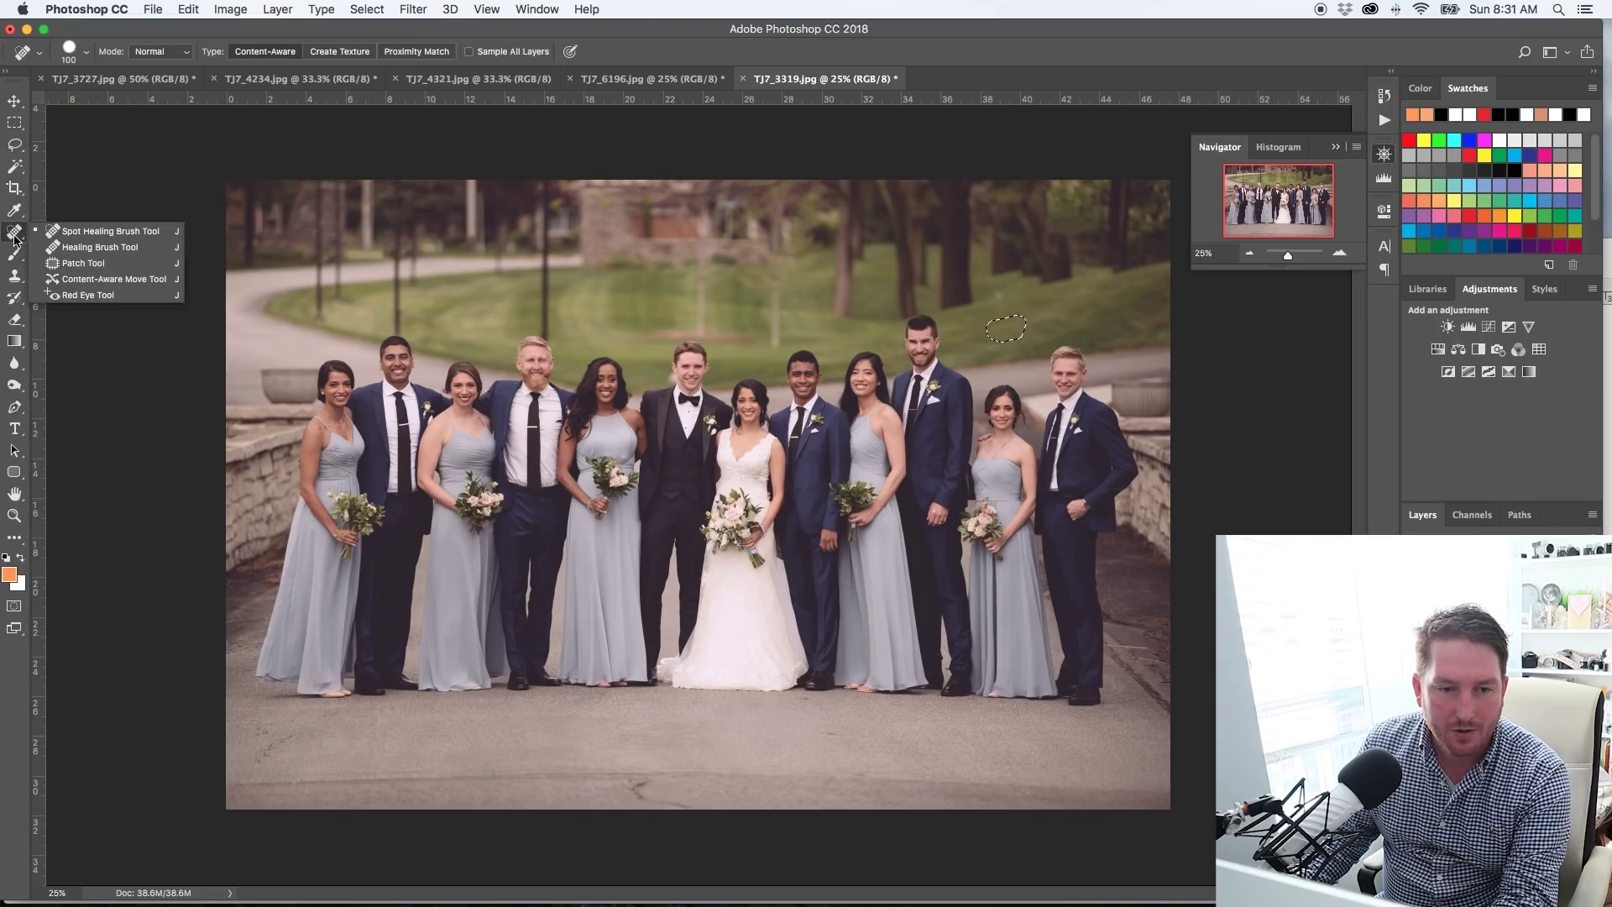
{"action": "left_click", "coordinate": [84, 263]}
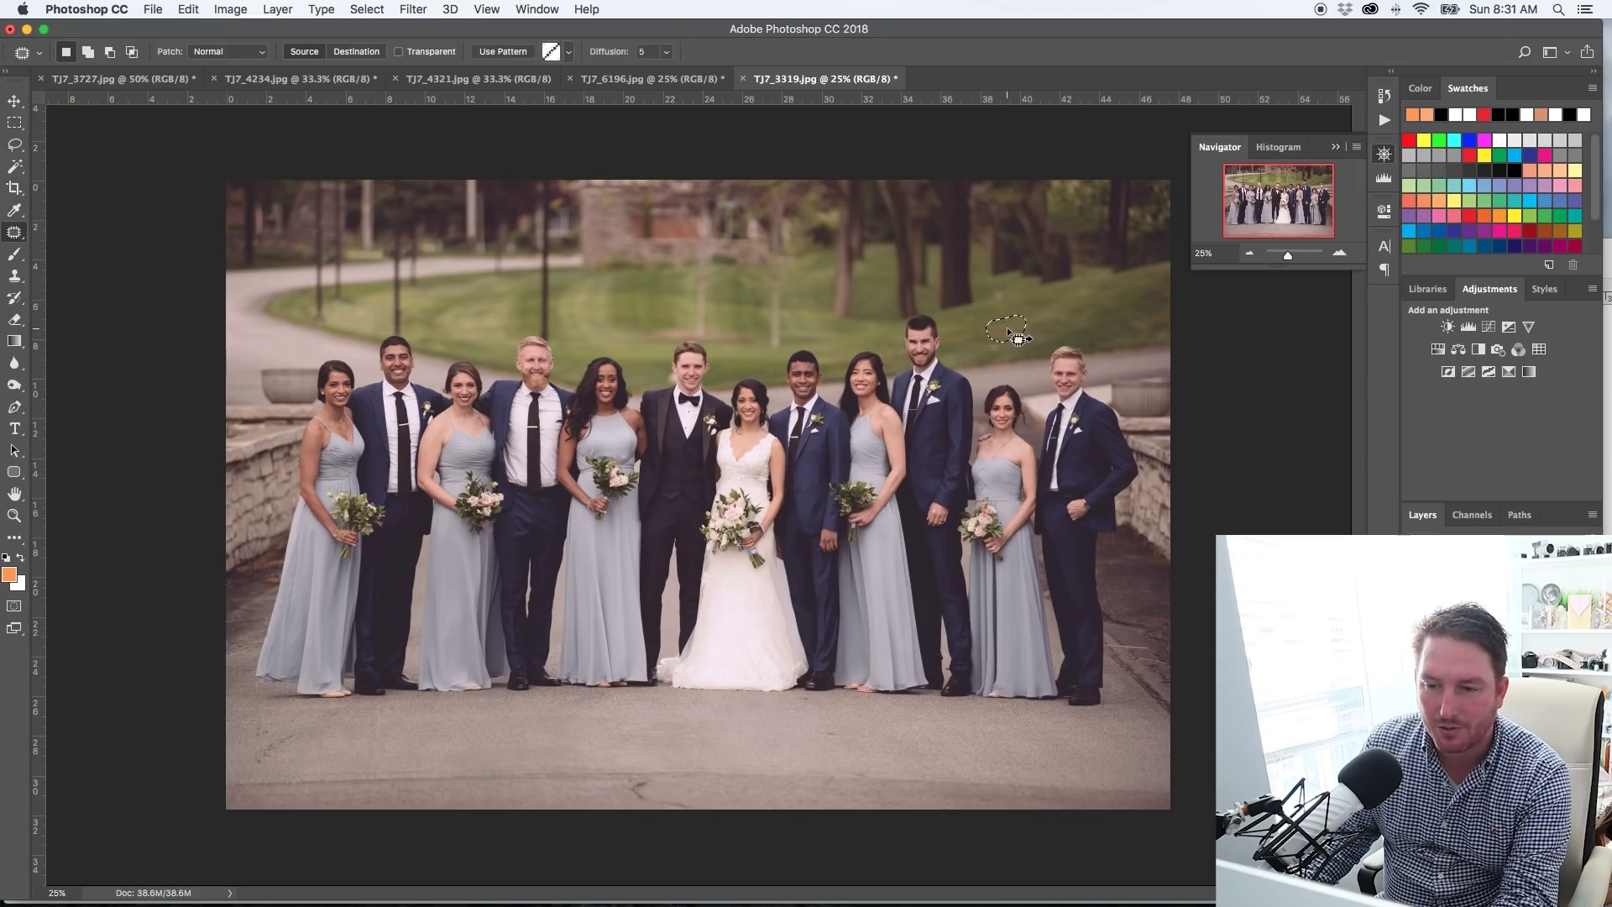
{"action": "left_click", "coordinate": [1140, 333]}
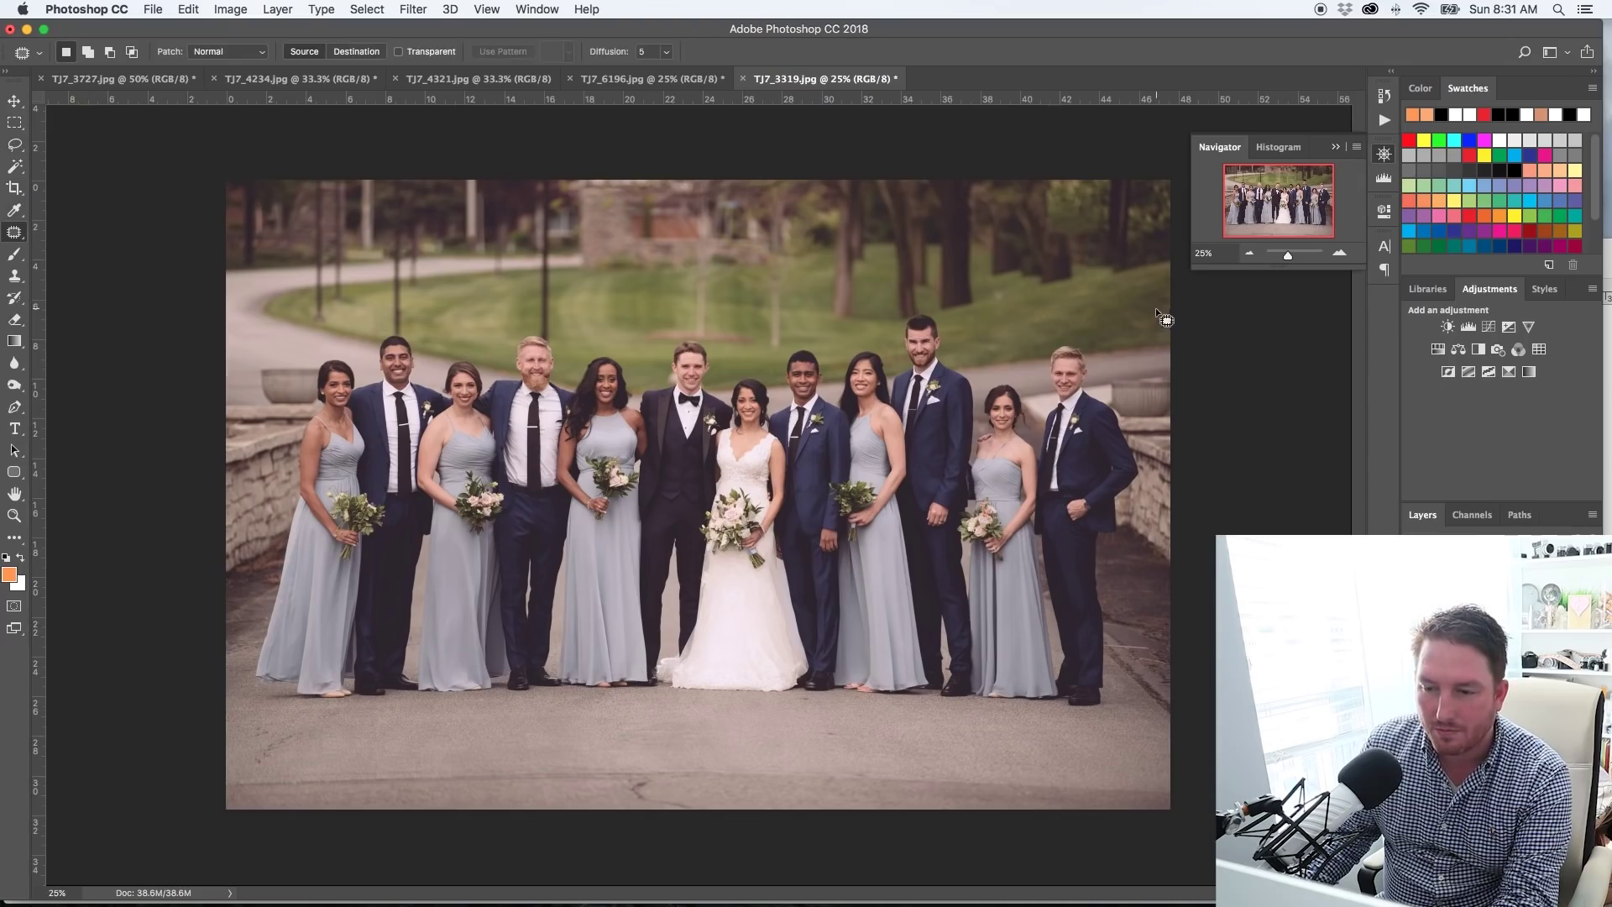
{"action": "left_click_drag", "start_coordinate": [1177, 324], "coordinate": [1163, 340]}
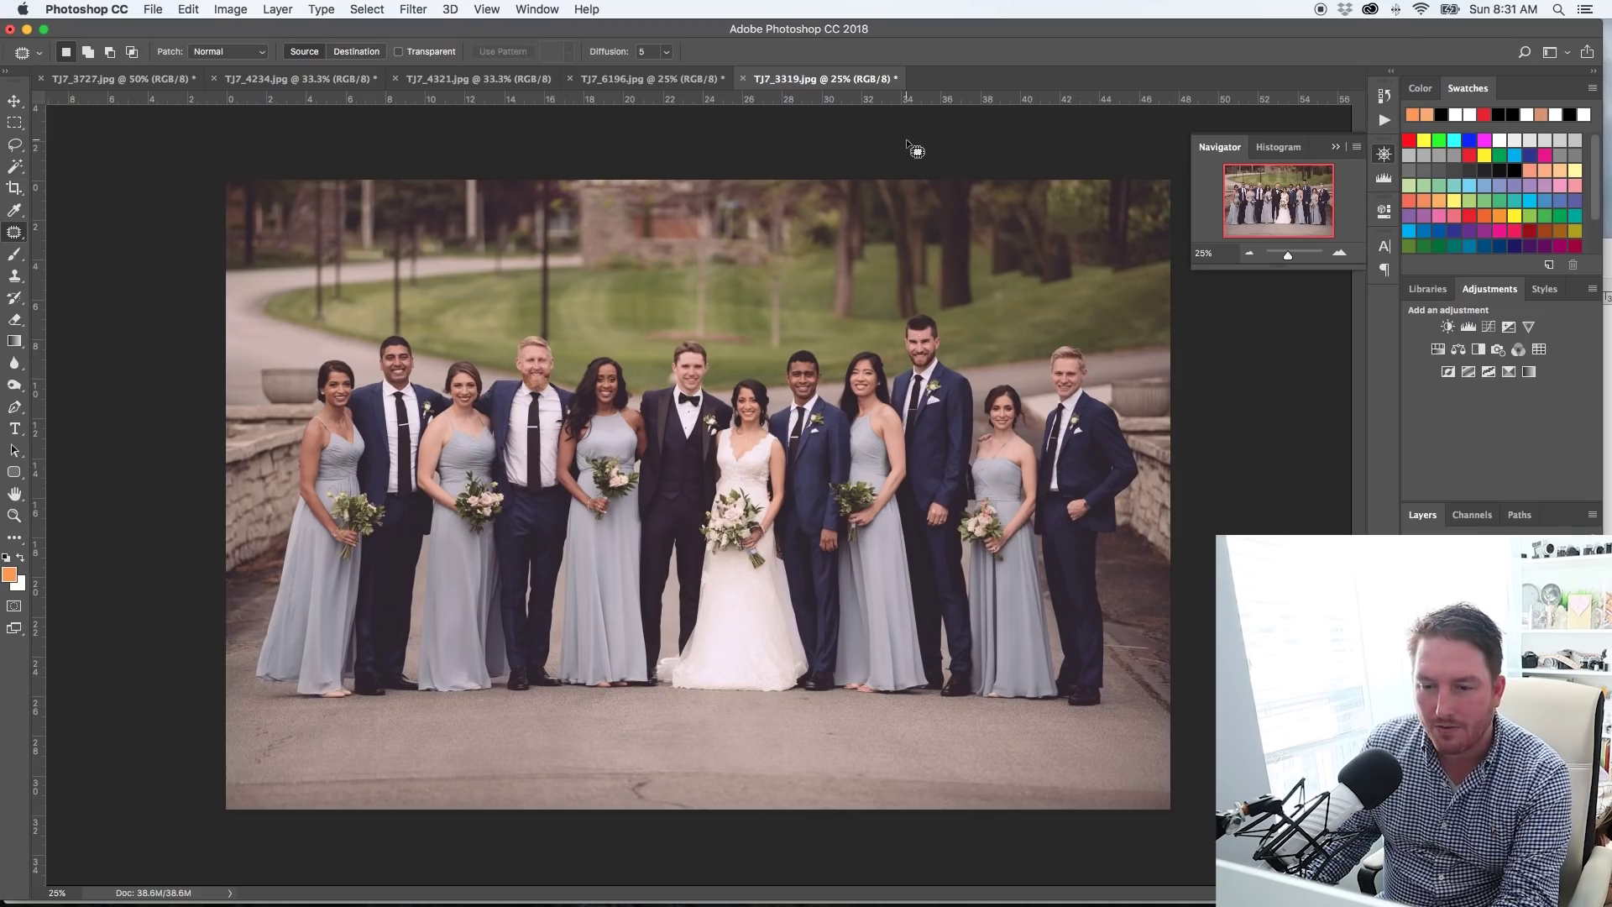
{"action": "mouse_move", "coordinate": [648, 774]}
{"action": "left_mouse_down"}
{"action": "mouse_move", "coordinate": [618, 792]}
{"action": "mouse_move", "coordinate": [633, 816]}
{"action": "mouse_move", "coordinate": [715, 814]}
{"action": "mouse_move", "coordinate": [651, 776]}
{"action": "left_mouse_up"}
{"action": "key", "text": "super+d"}
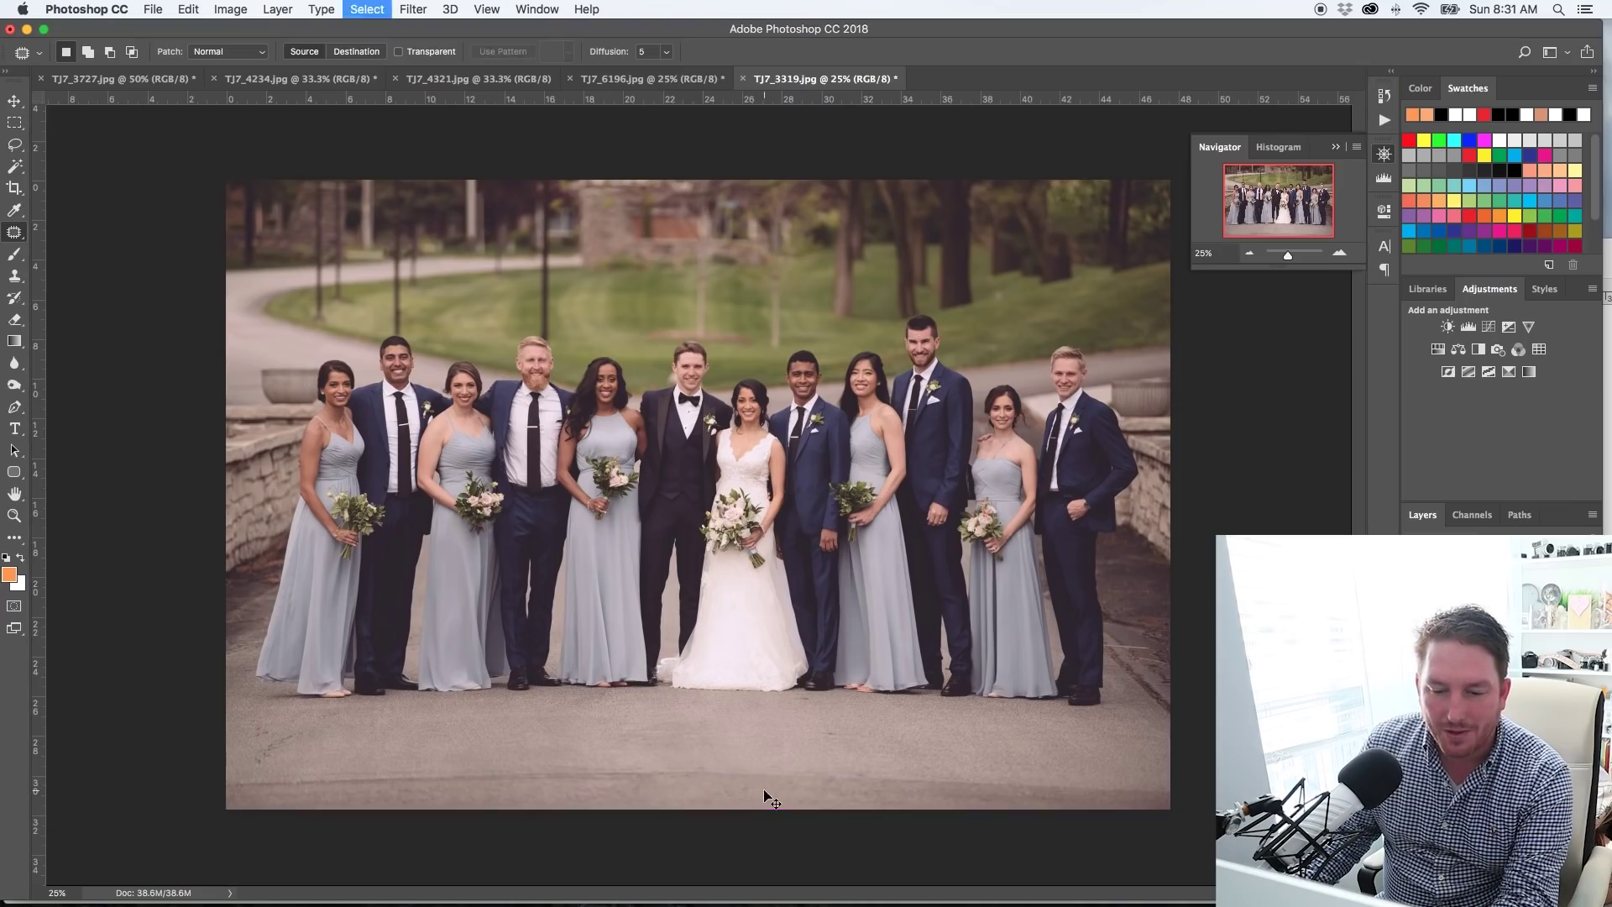
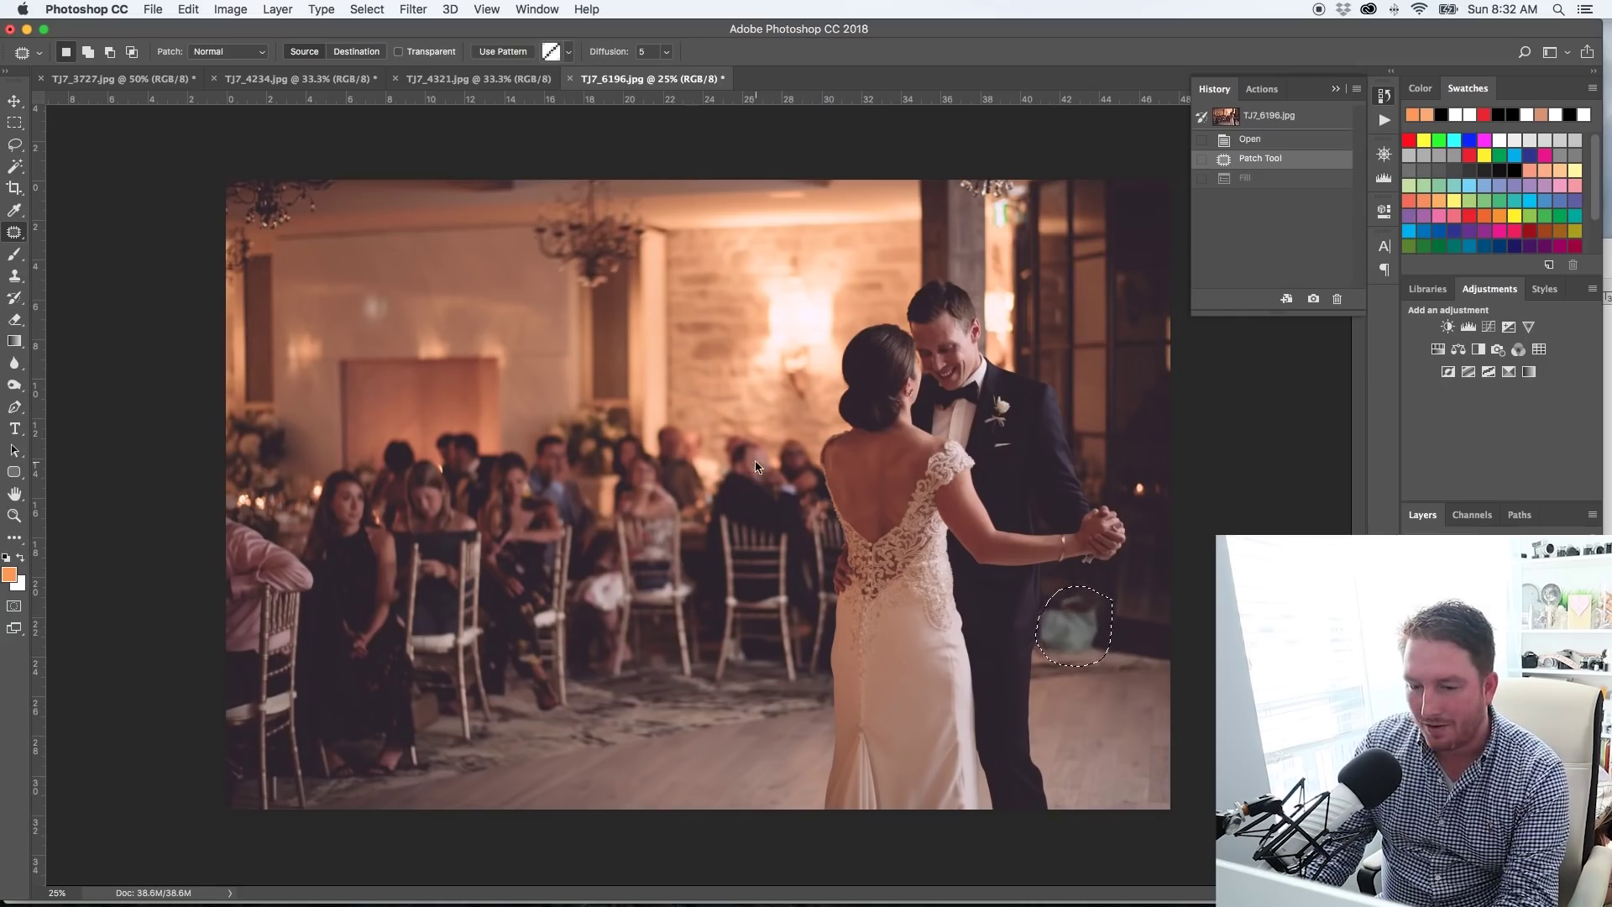
Try a Content-Aware fill on the selected pale object beside the groom's leg and undo it
{"action": "key", "text": "shift+BackSpace"}
{"action": "key", "text": "Escape"}
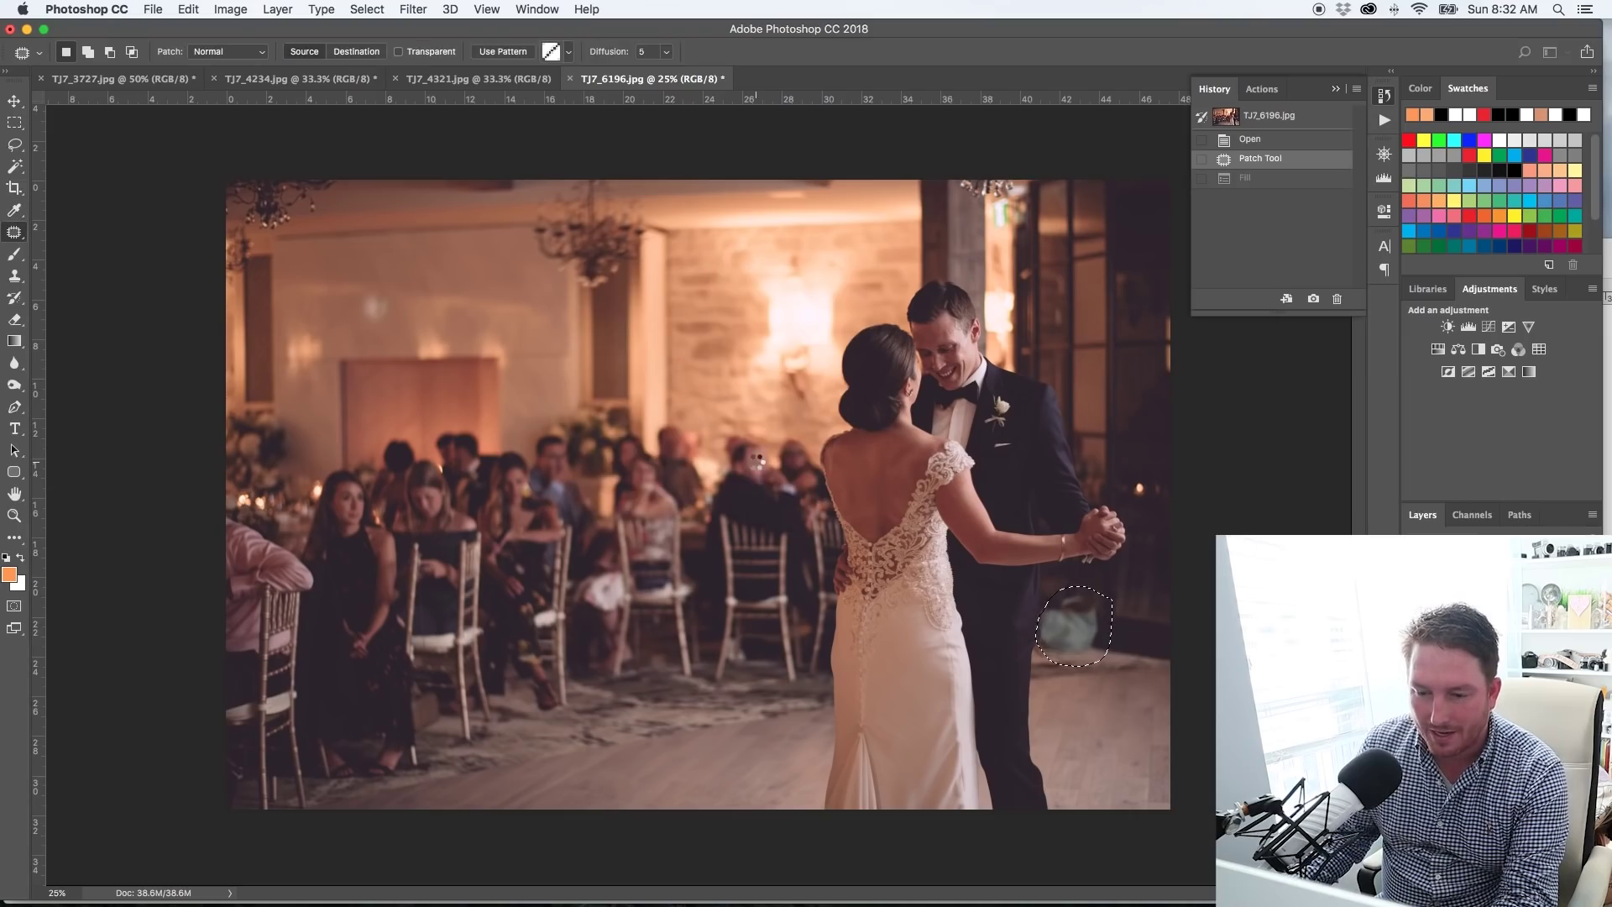
{"action": "key", "text": "super+z"}
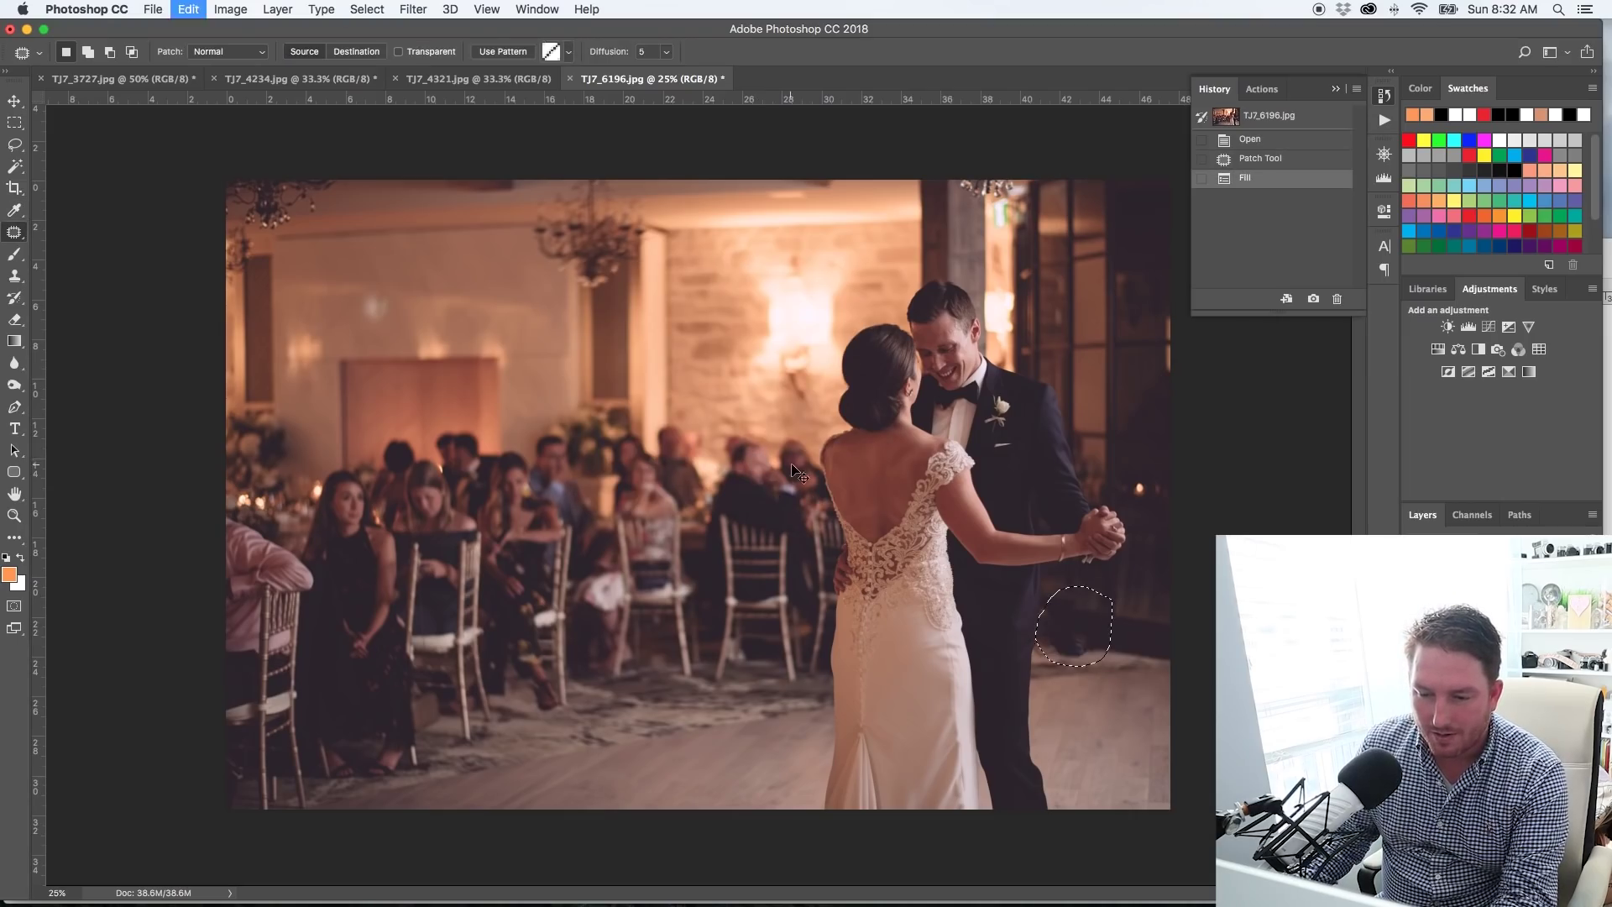
{"action": "key", "text": "super+z"}
Nudge the selection slightly away from the groom's leg, fill it with Content-Aware, and clear the selection
{"action": "key", "text": "shift+Right"}
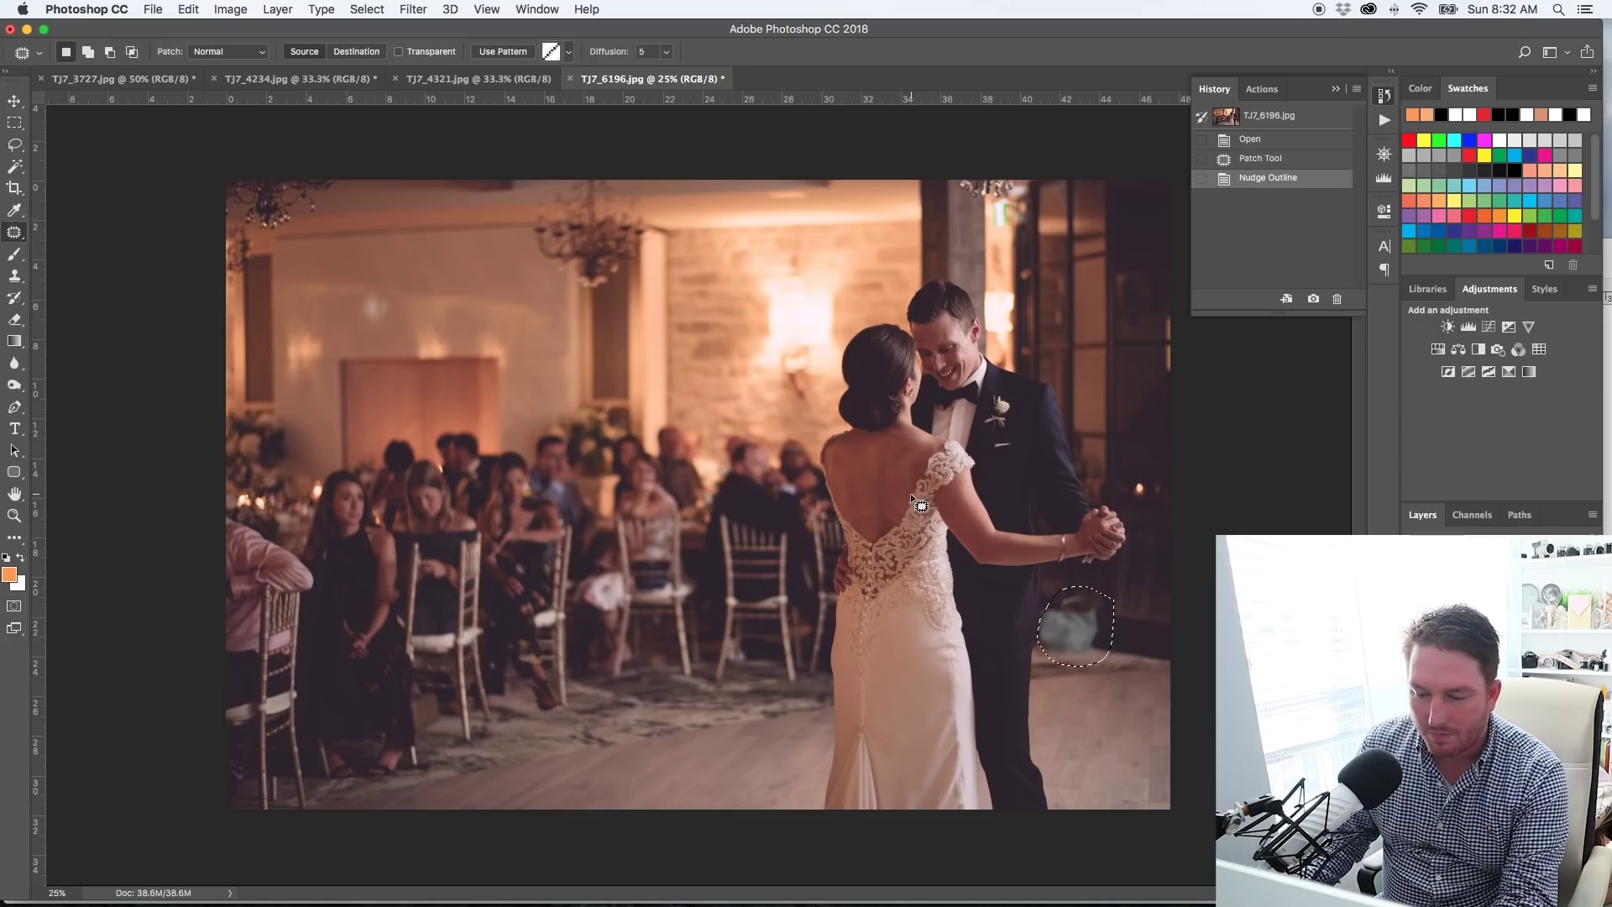
{"action": "key", "text": "shift+BackSpace"}
{"action": "key", "text": "Escape"}
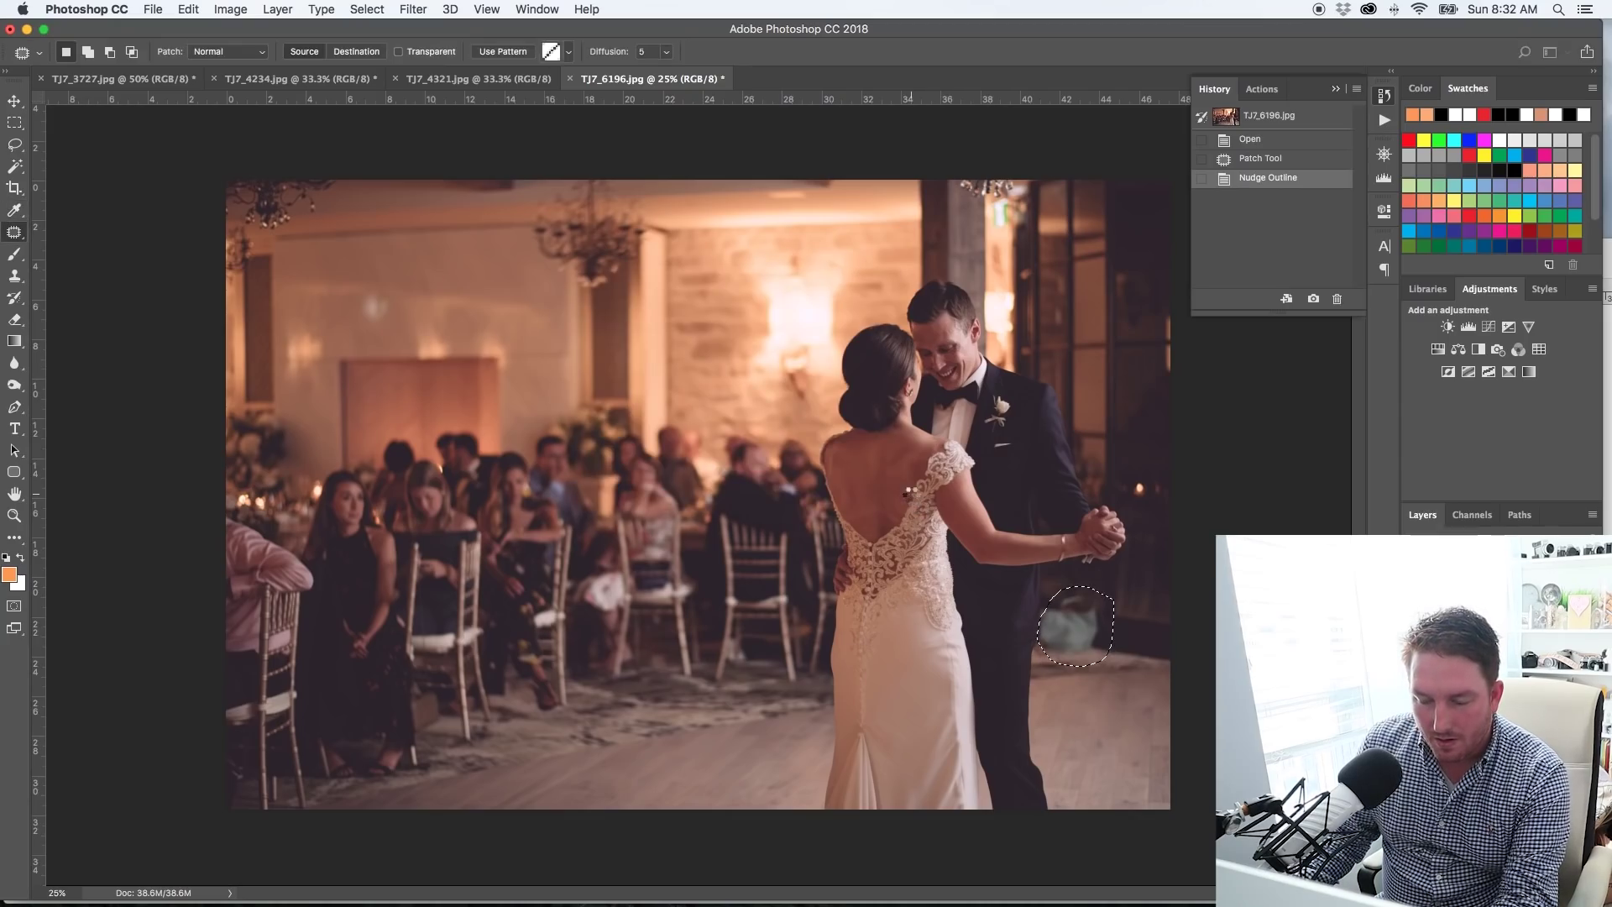
{"action": "key", "text": "shift+BackSpace"}
{"action": "key", "text": "Return"}
{"action": "key", "text": "super+d"}
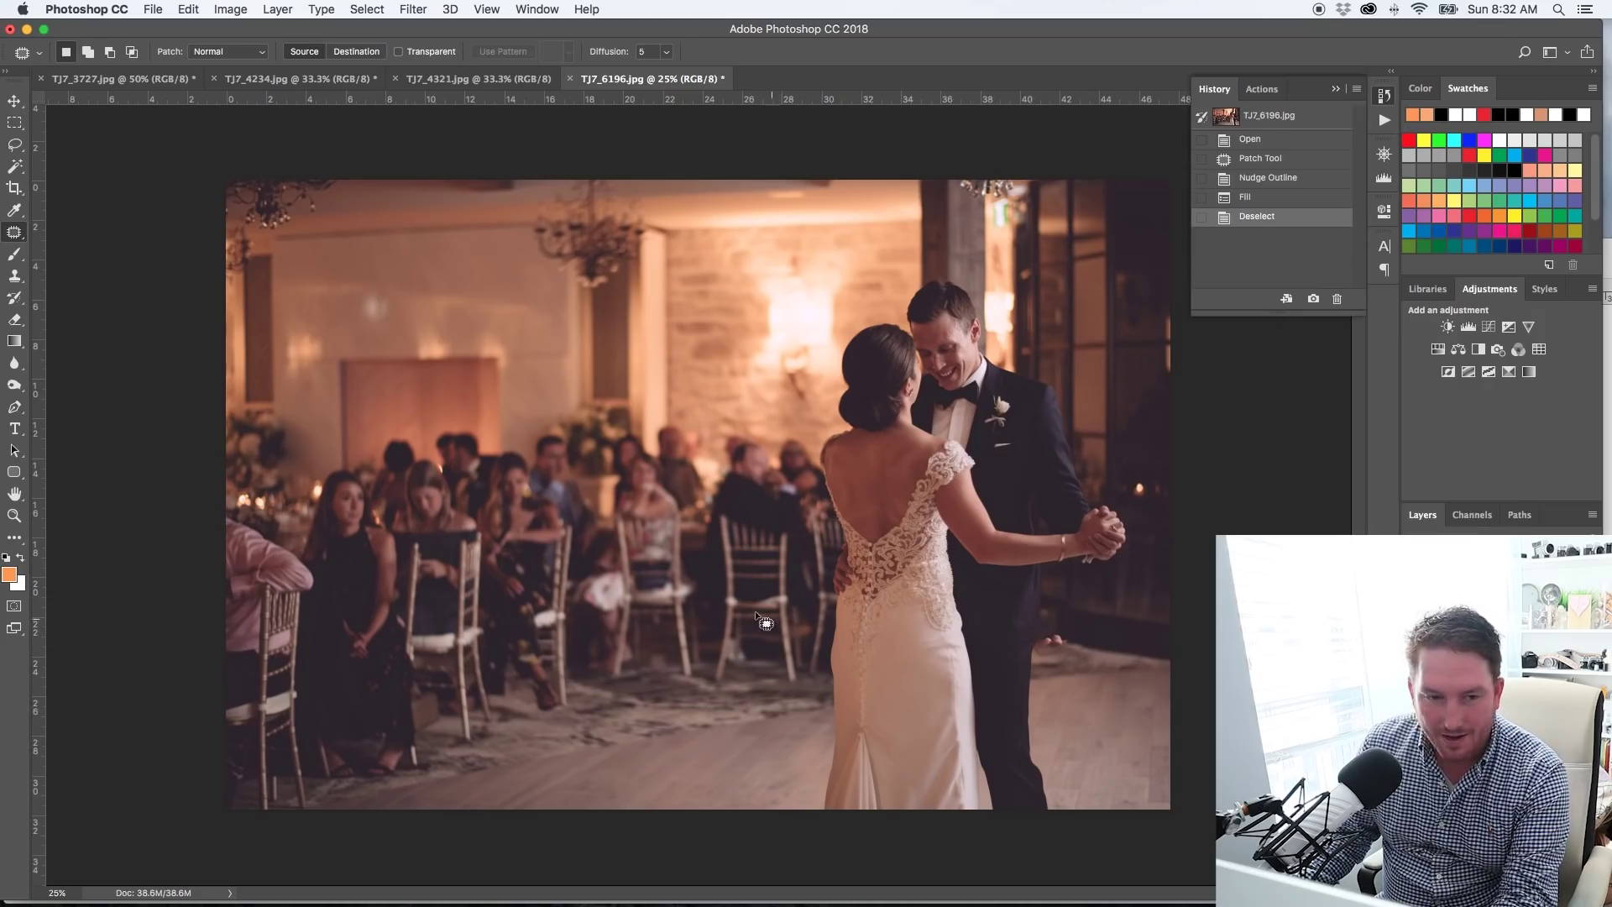
Cover the leftover light spot beside the groom's leg with the Clone Stamp at brush size 125
{"action": "left_click", "coordinate": [16, 278]}
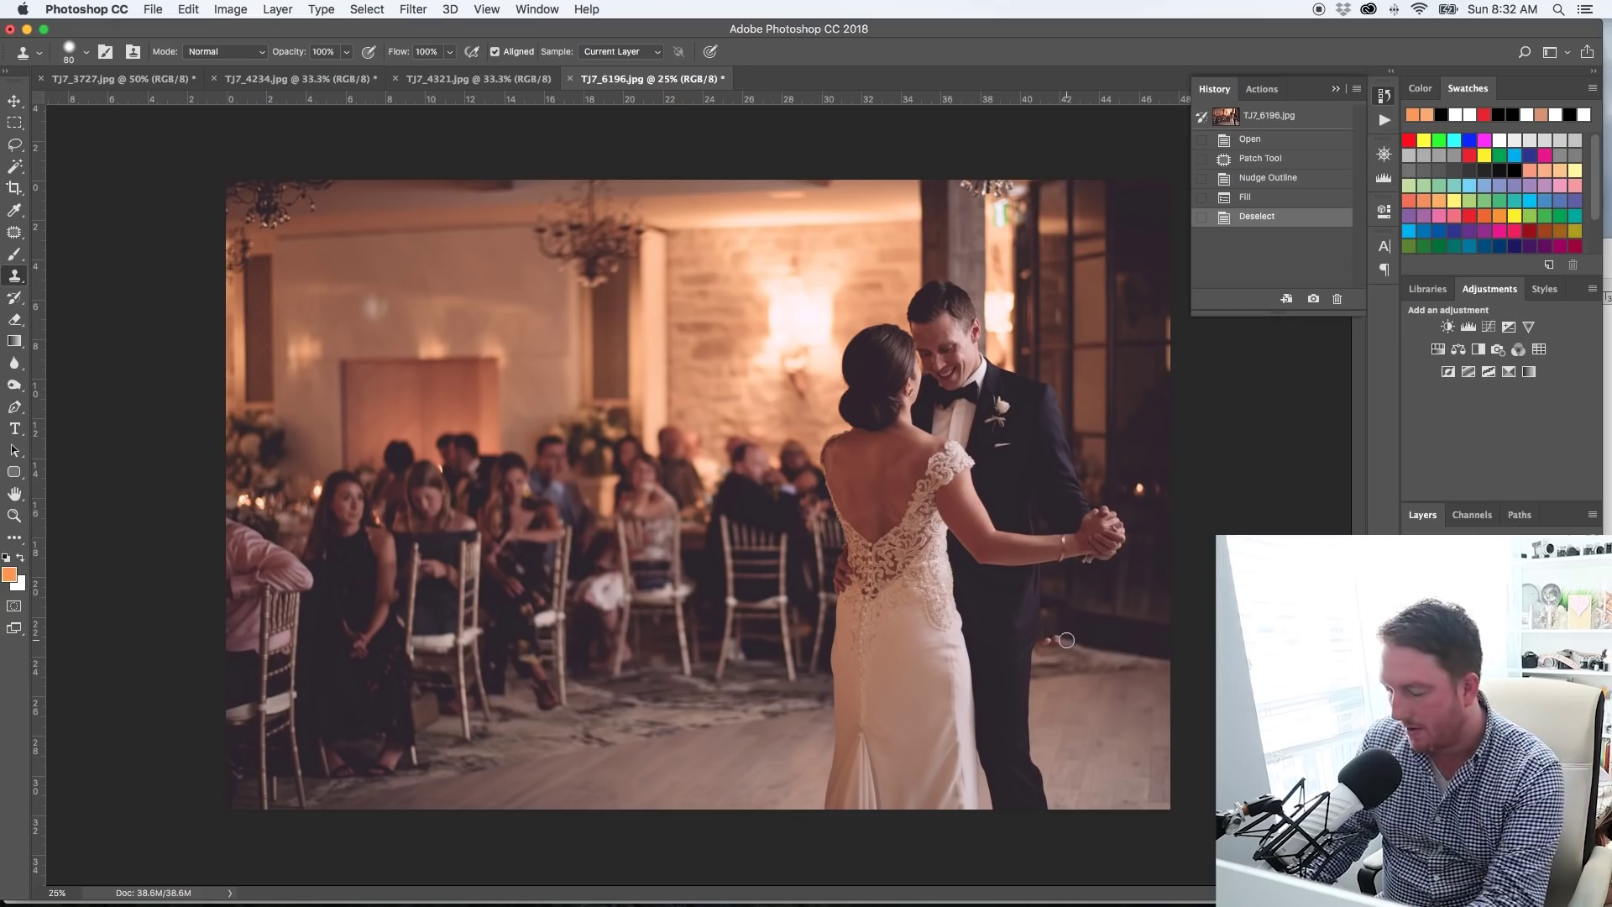
{"action": "key", "text": "bracketright"}
{"action": "key", "text": "bracketright"}
{"action": "key", "text": "bracketright"}
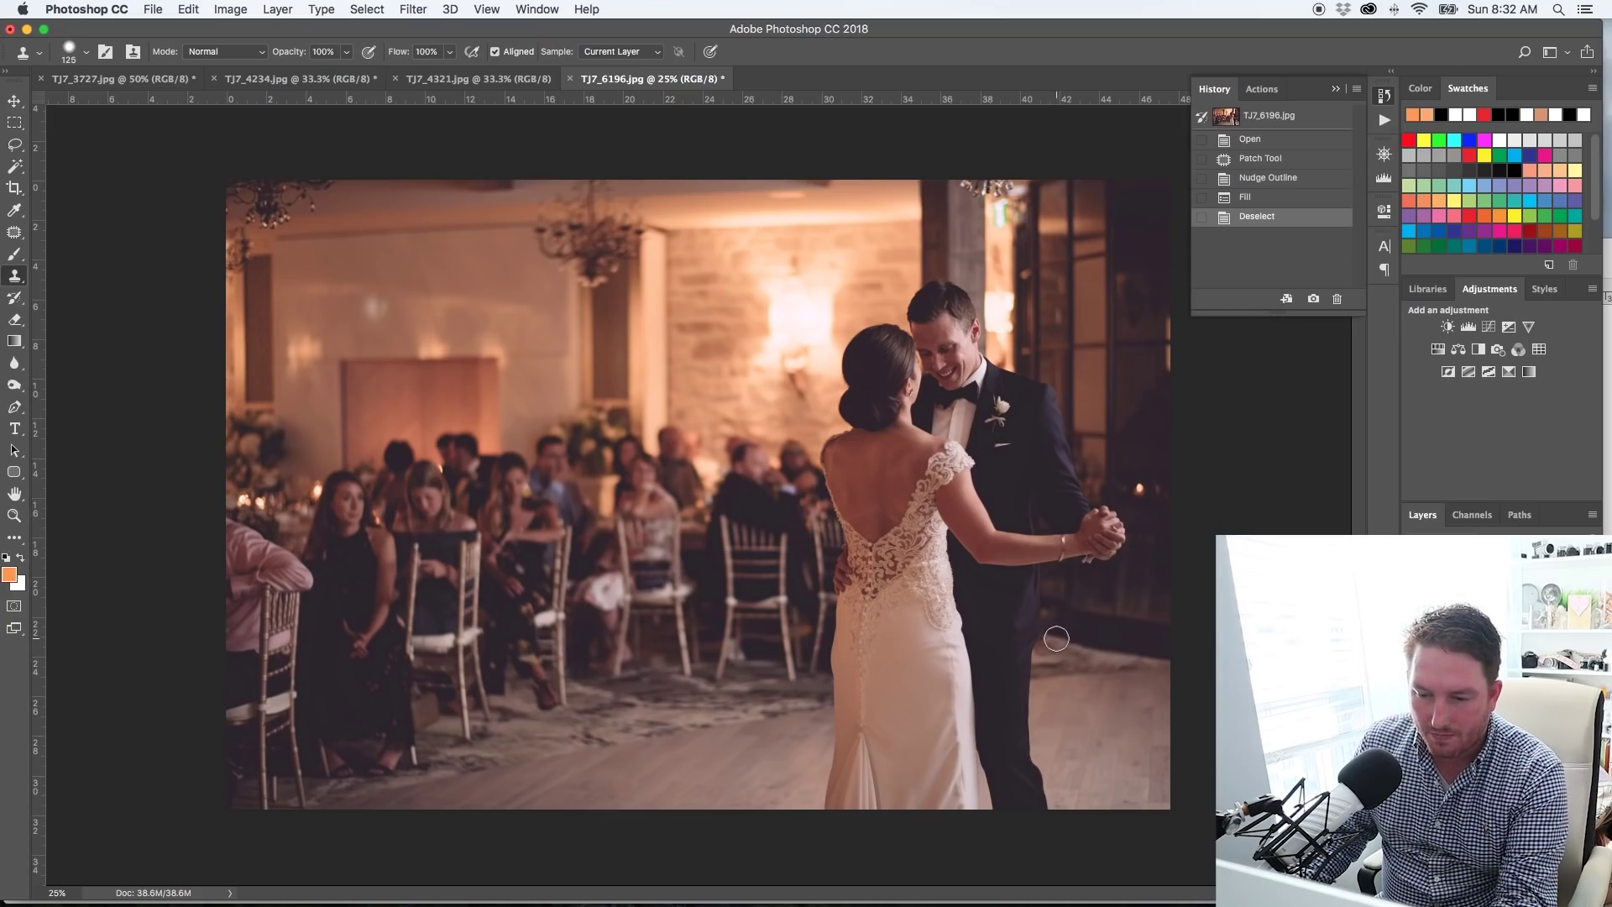
{"action": "left_click_drag", "start_coordinate": [1056, 639], "coordinate": [1065, 647]}
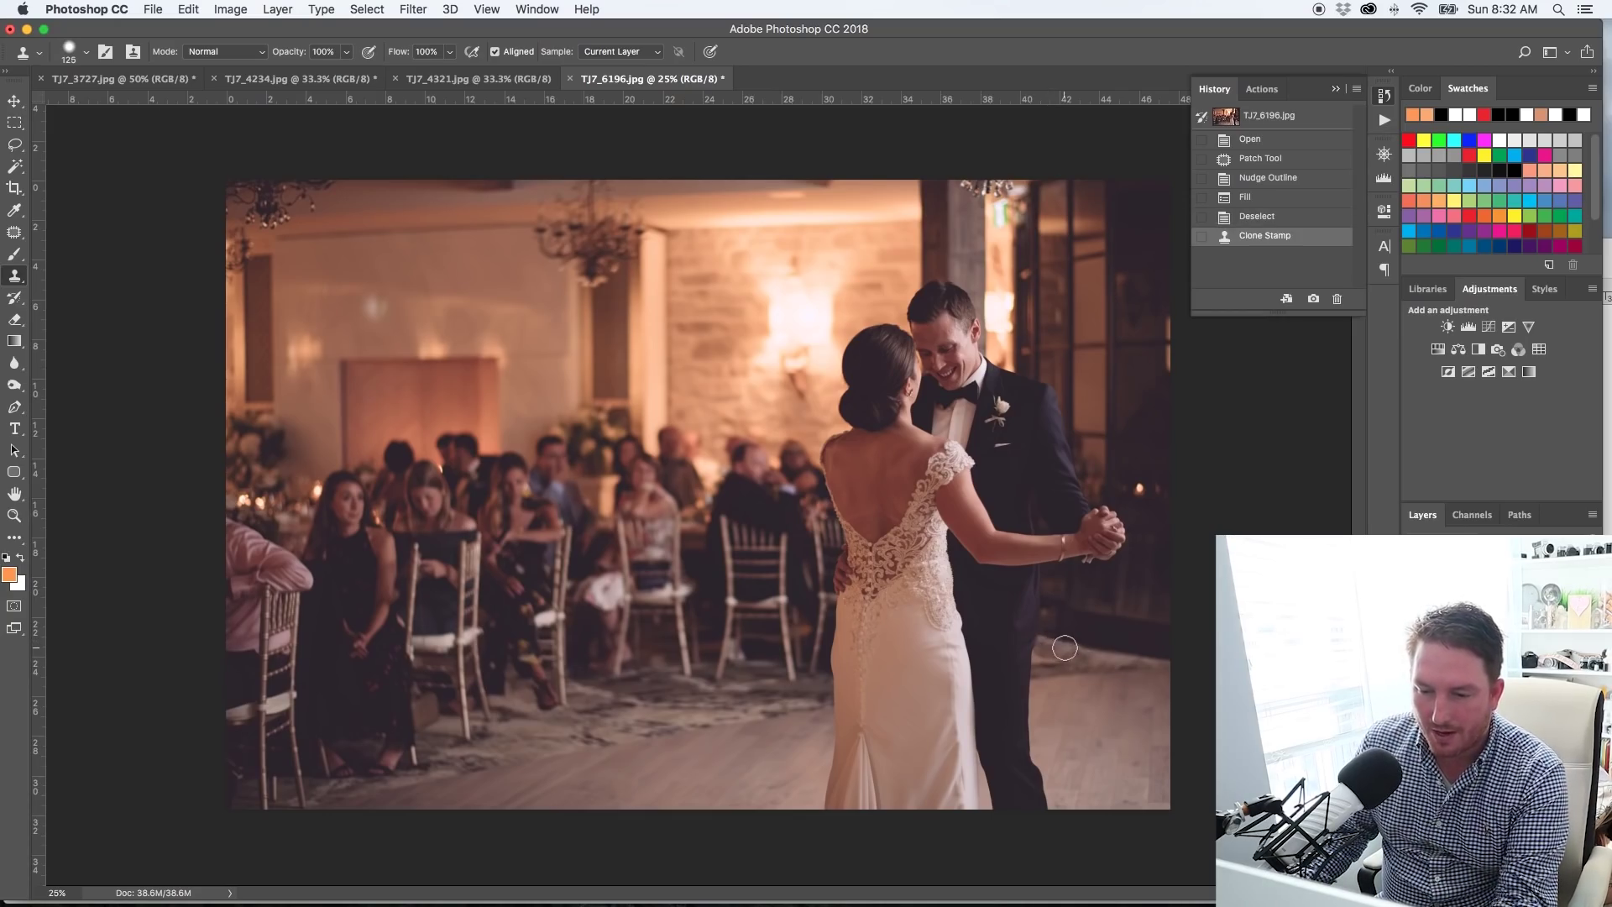
{"action": "left_click", "coordinate": [1065, 648]}
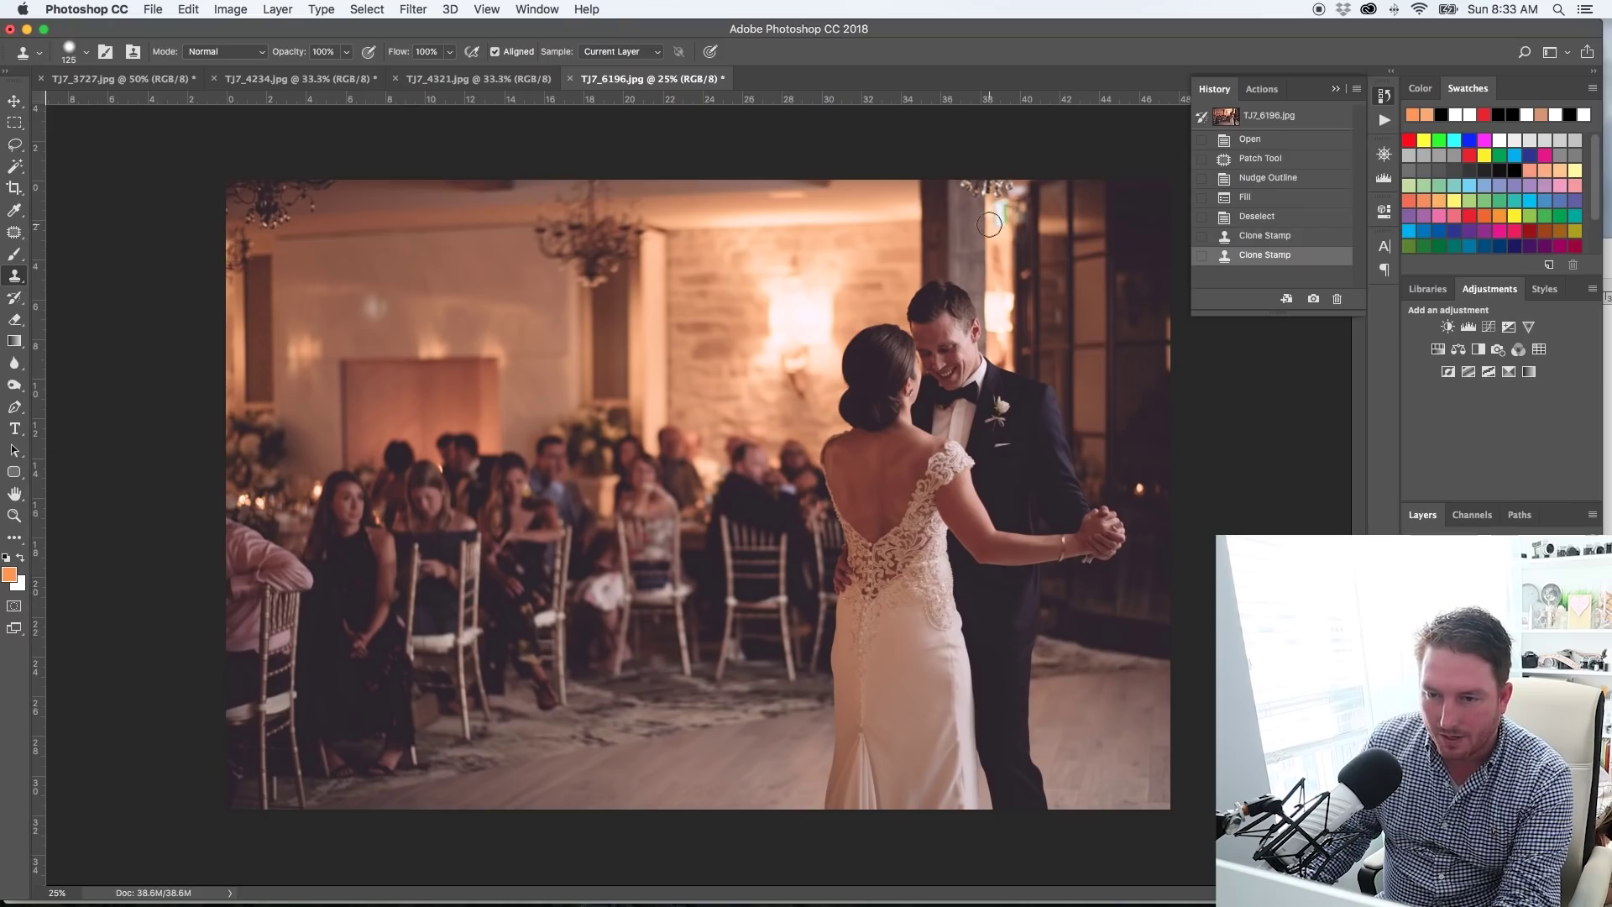
Try the Clone Stamp on the bright green light beside the pillar and undo it
{"action": "left_click_drag", "start_coordinate": [1001, 215], "coordinate": [1003, 214]}
{"action": "key", "text": "super+z"}
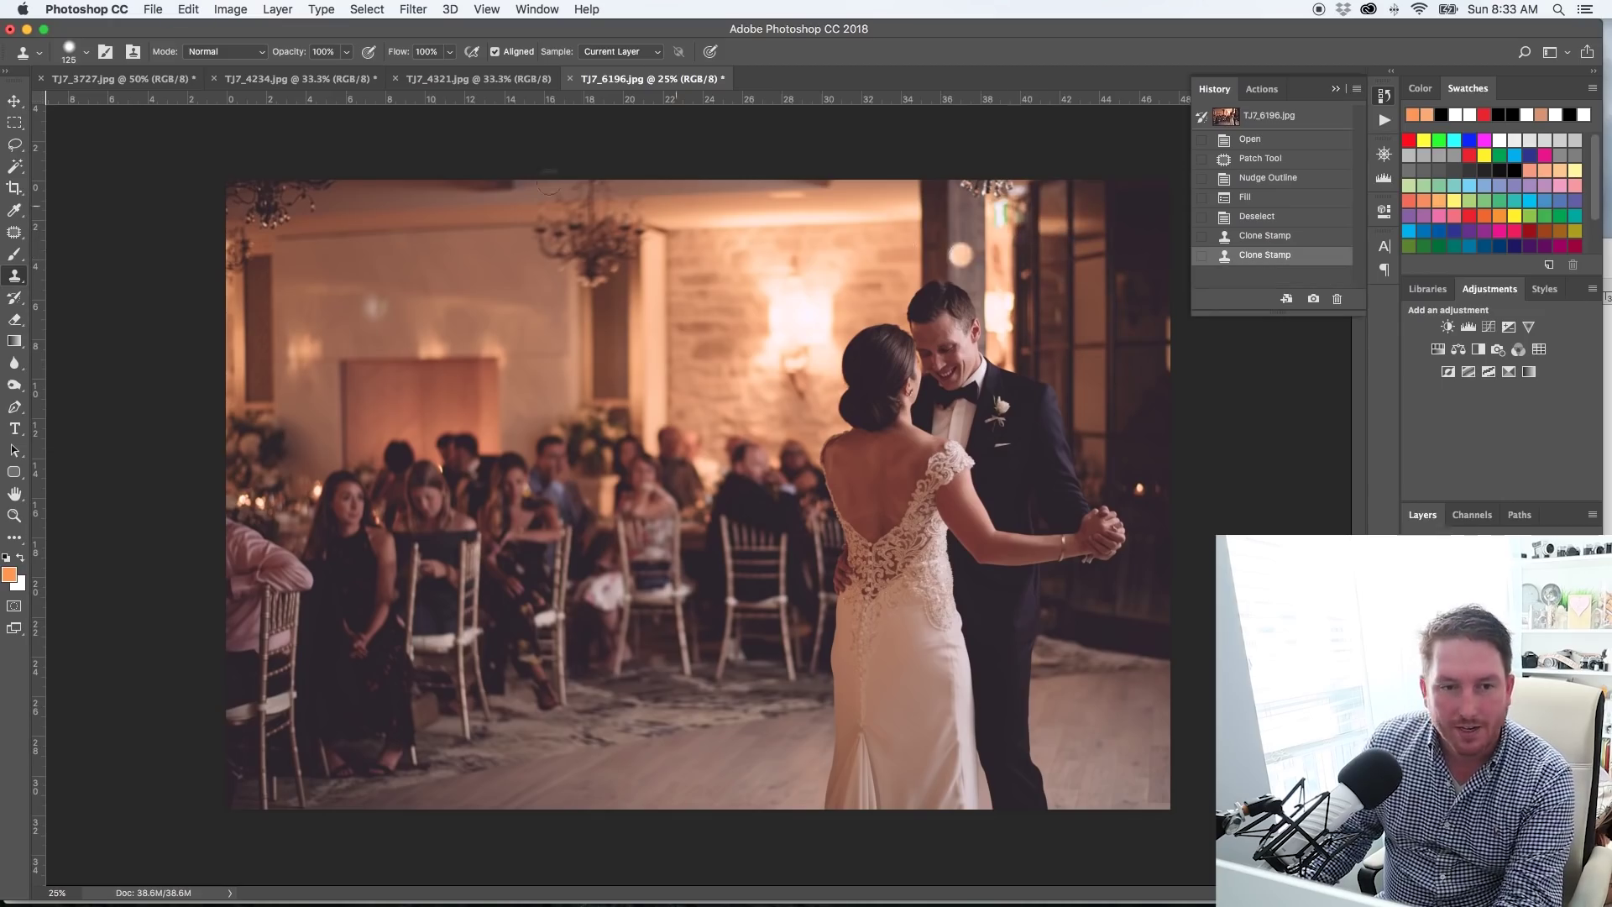
Lasso the bright green light below the chandelier beside the pillar, fill it with Content-Aware, and deselect
{"action": "key", "text": "l"}
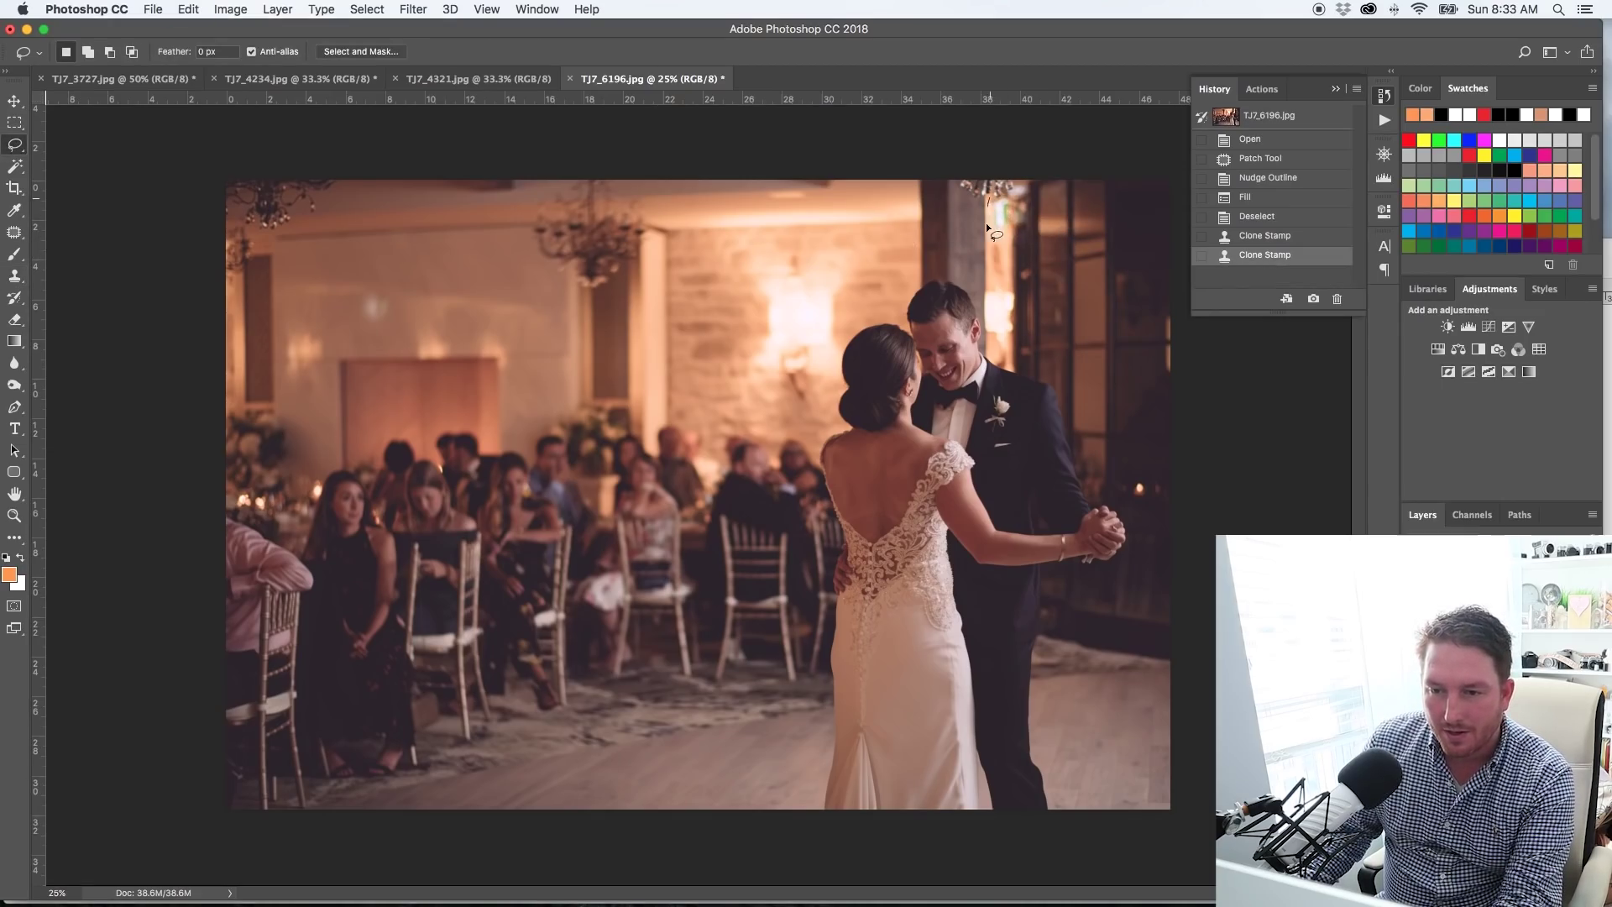
{"action": "left_click_drag", "start_coordinate": [1012, 190], "coordinate": [1014, 194]}
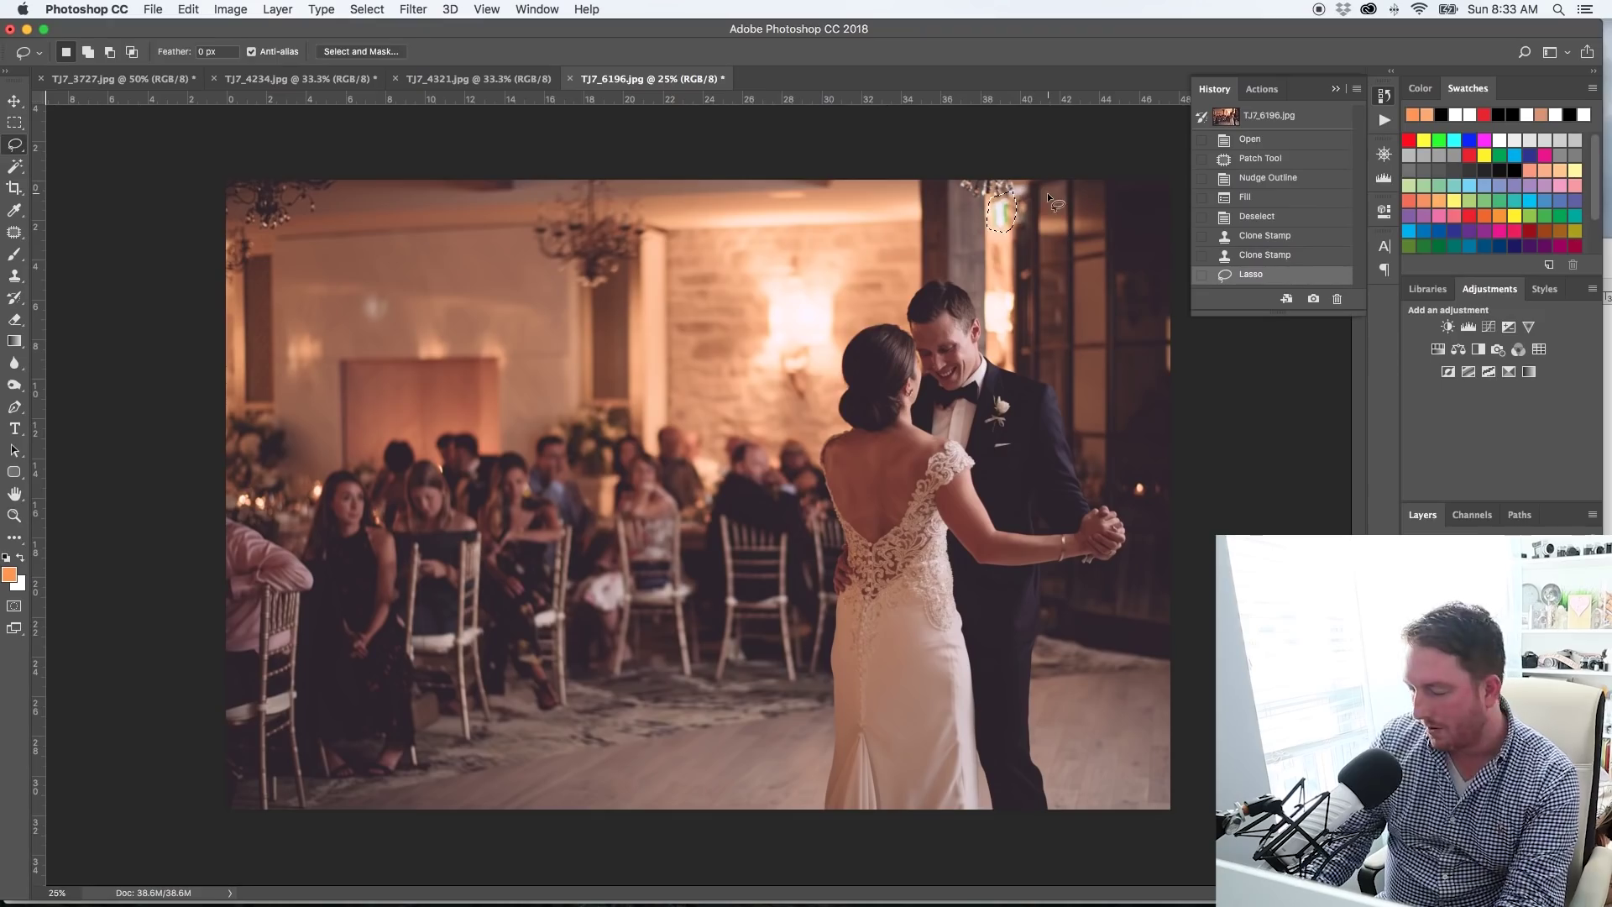
{"action": "key", "text": "shift+BackSpace"}
{"action": "key", "text": "Return"}
{"action": "key", "text": "super+d"}
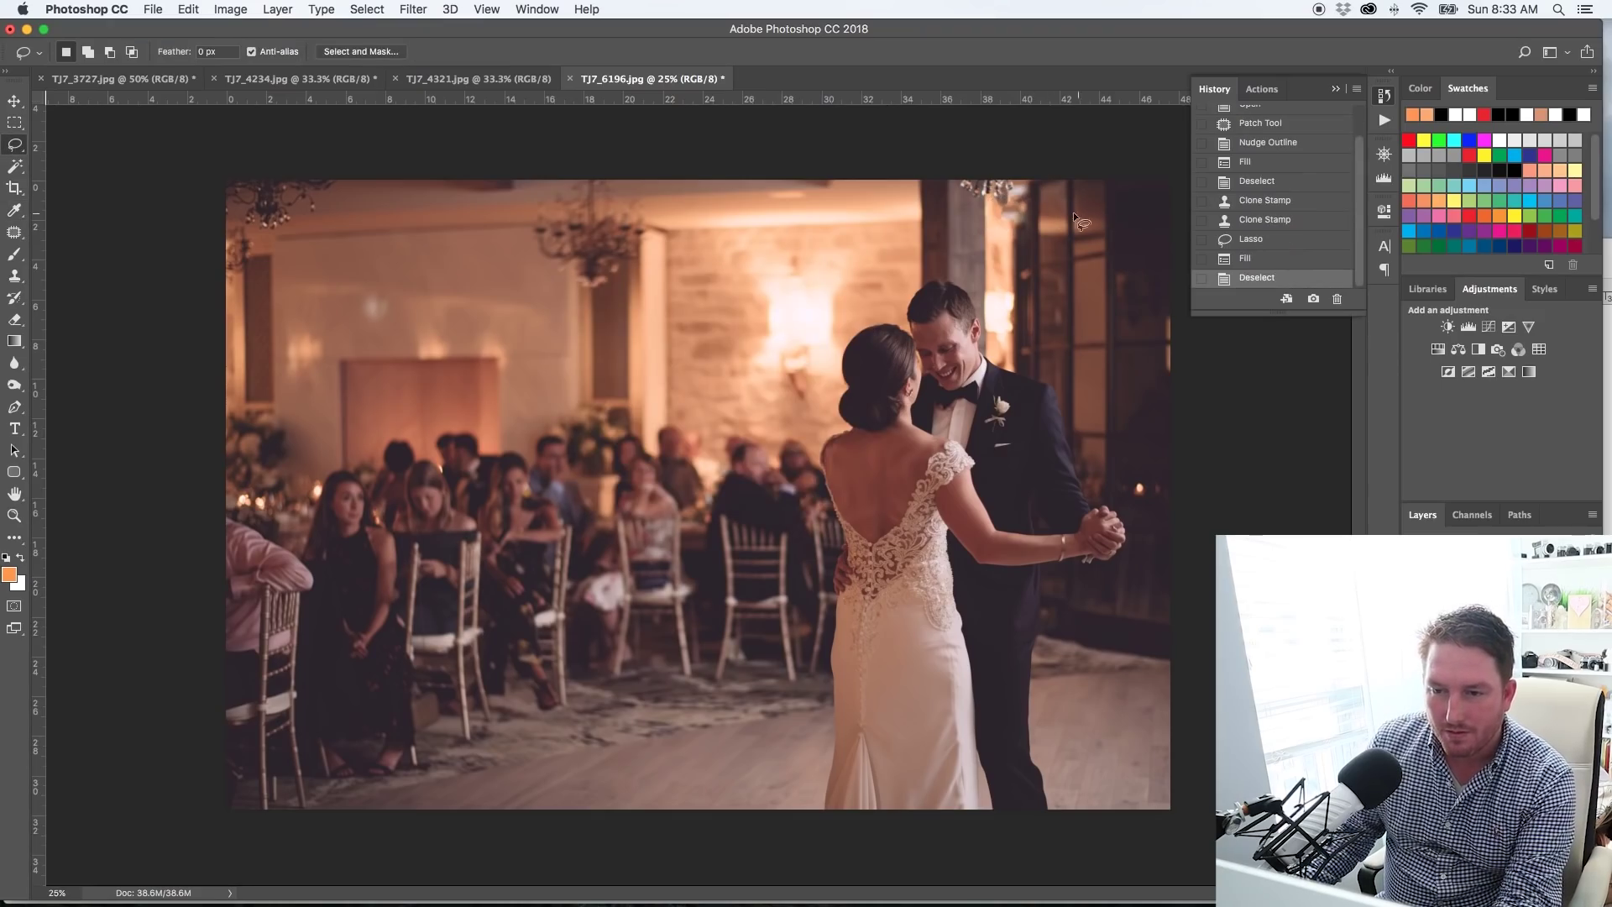
Lasso two leftover bright patches between the pillar and the window frame and fill each with Content-Aware
{"action": "mouse_move", "coordinate": [997, 214]}
{"action": "left_mouse_down"}
{"action": "mouse_move", "coordinate": [1017, 229]}
{"action": "mouse_move", "coordinate": [1024, 213]}
{"action": "left_mouse_up"}
{"action": "key", "text": "shift+BackSpace"}
{"action": "key", "text": "Return"}
{"action": "key", "text": "super+d"}
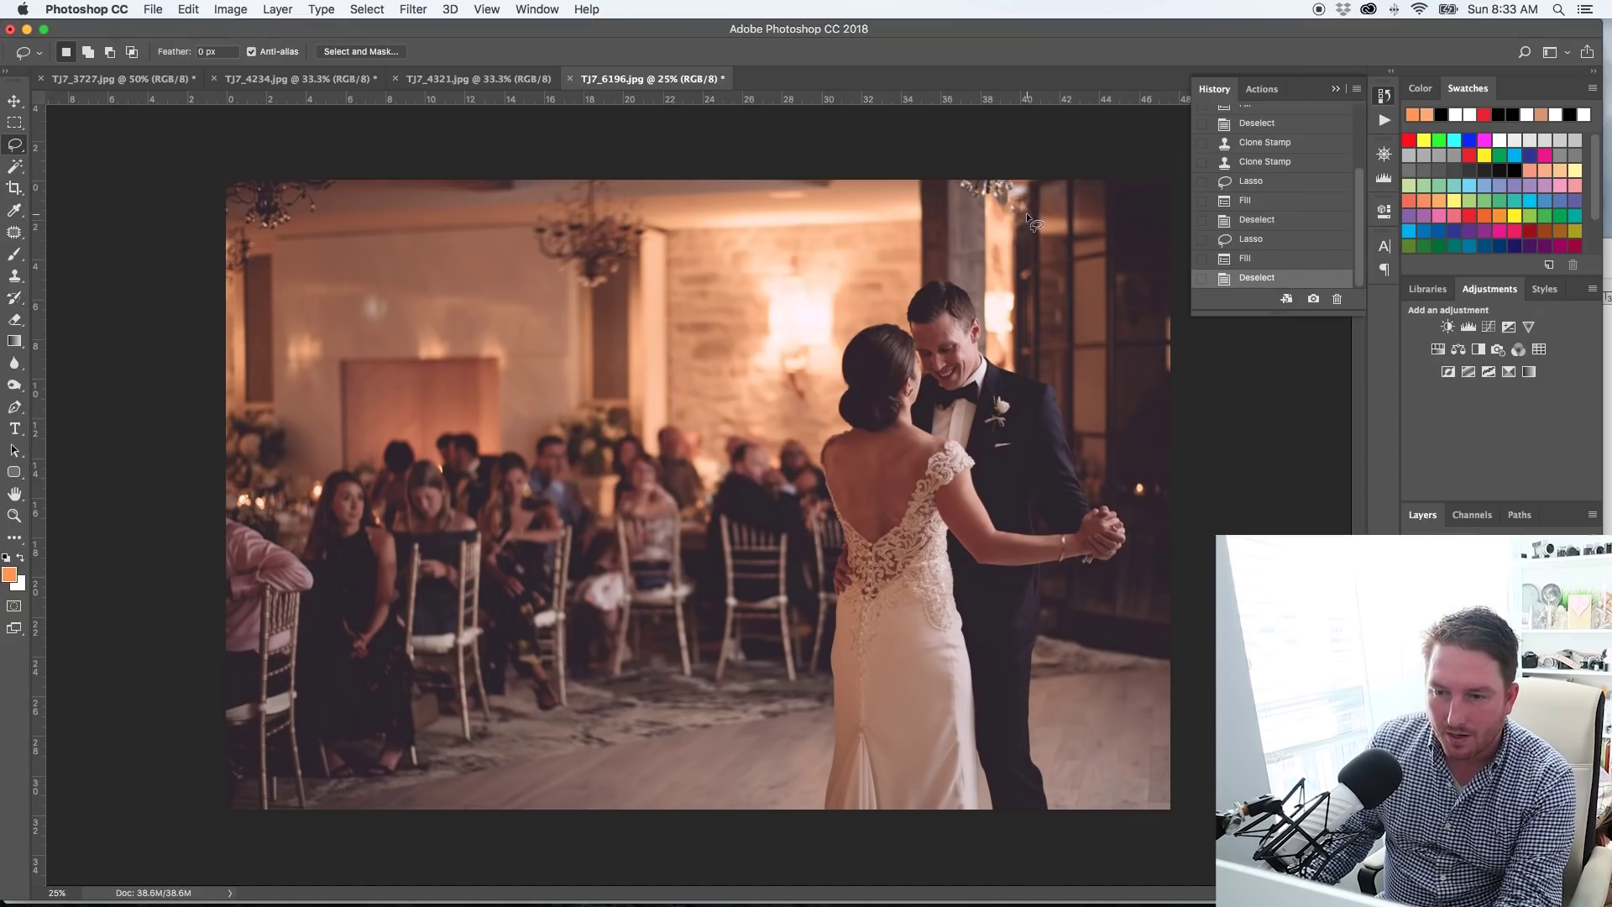
{"action": "left_click_drag", "start_coordinate": [1021, 203], "coordinate": [1020, 197]}
{"action": "key", "text": "shift+BackSpace"}
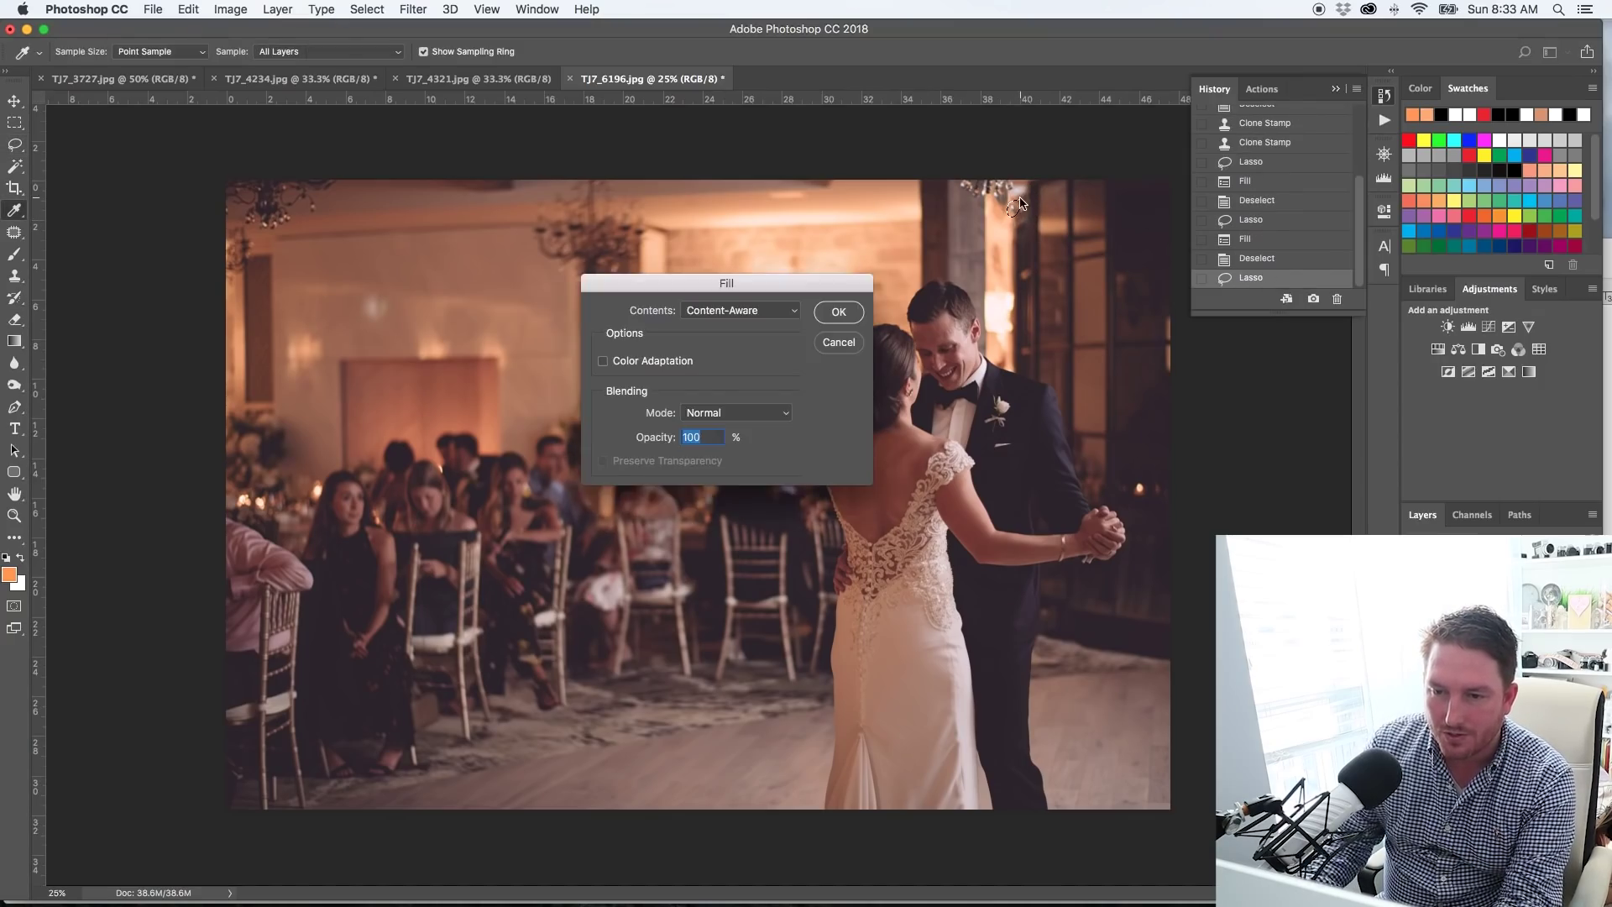
{"action": "key", "text": "Return"}
{"action": "key", "text": "super+d"}
Touch up the window frame edge below the chandelier with the Clone Stamp at brush size 80
{"action": "key", "text": "s"}
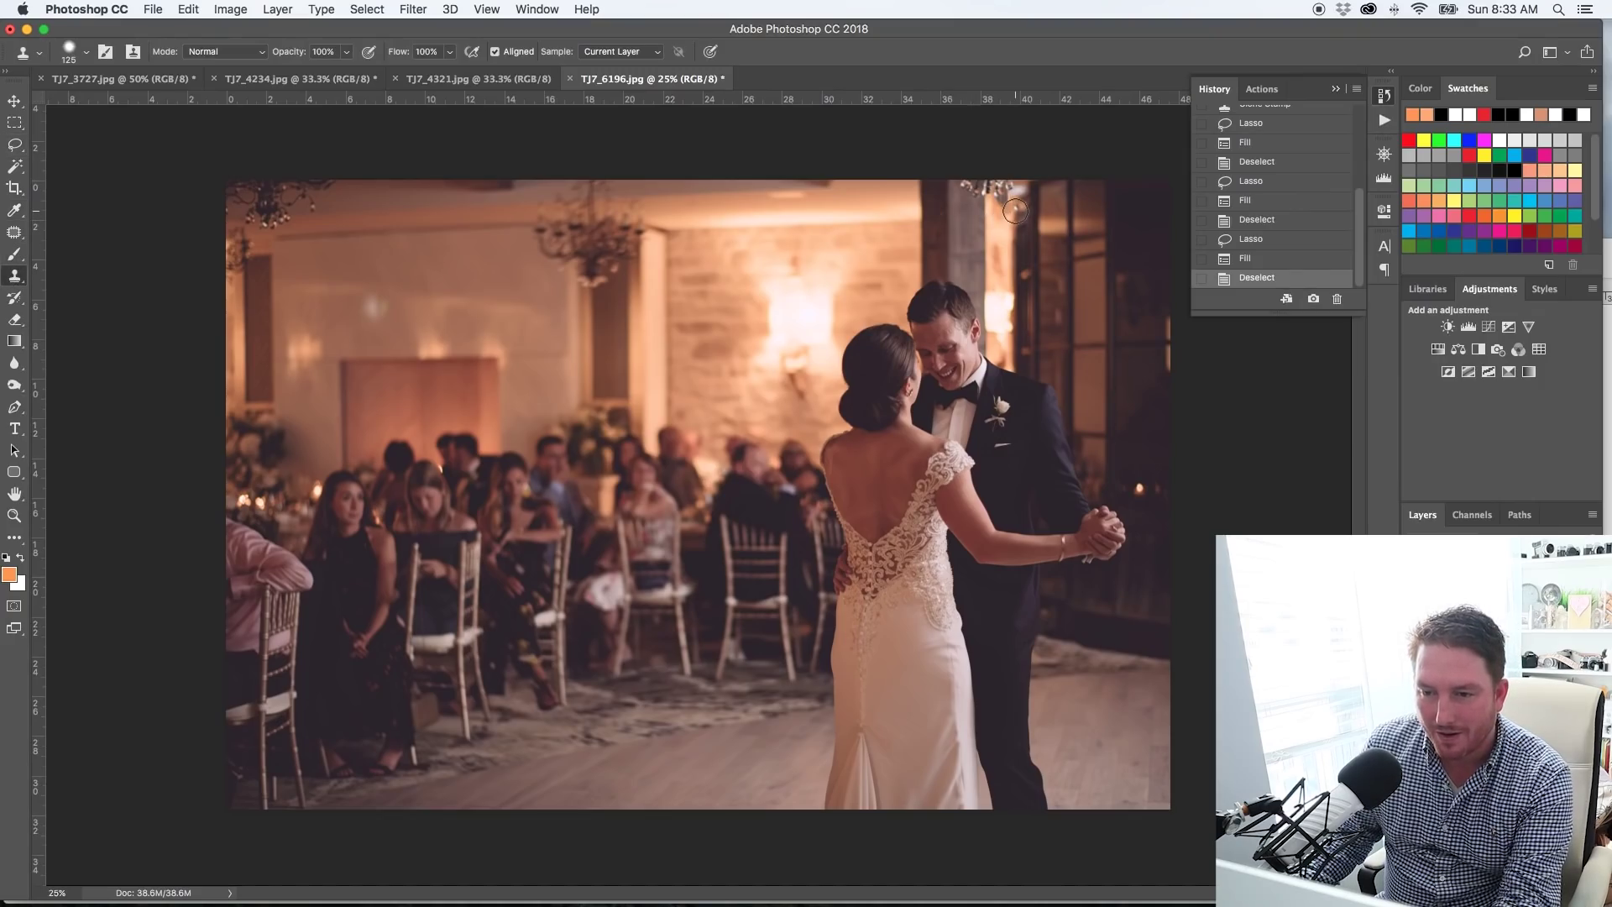
{"action": "key", "text": "bracketleft"}
{"action": "key", "text": "bracketleft"}
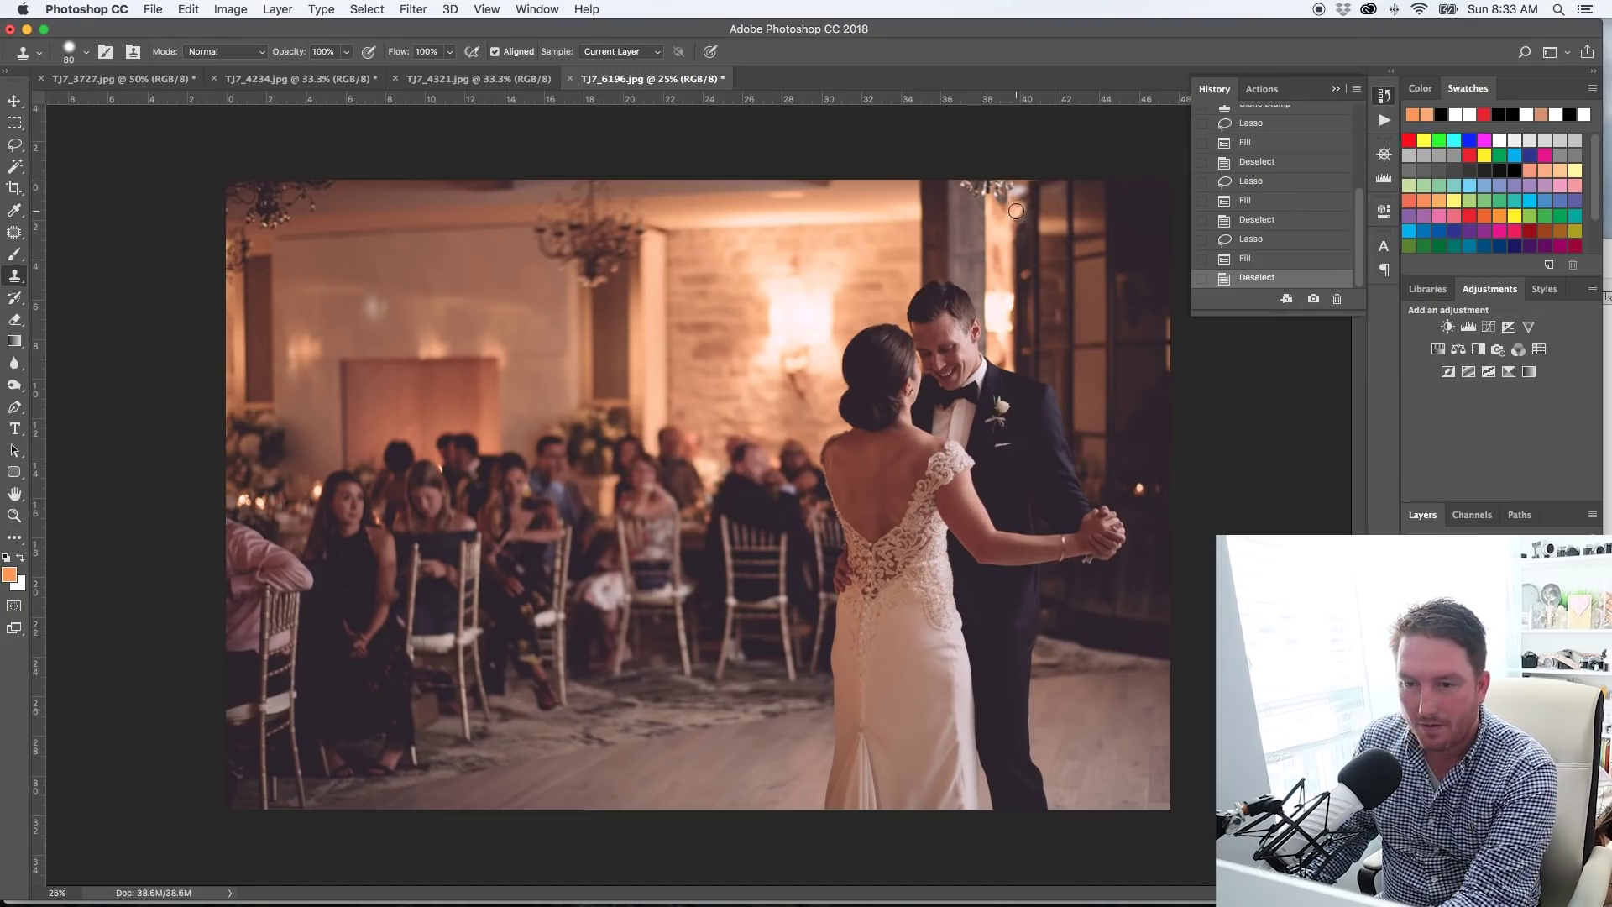
{"action": "left_click", "coordinate": [1016, 211]}
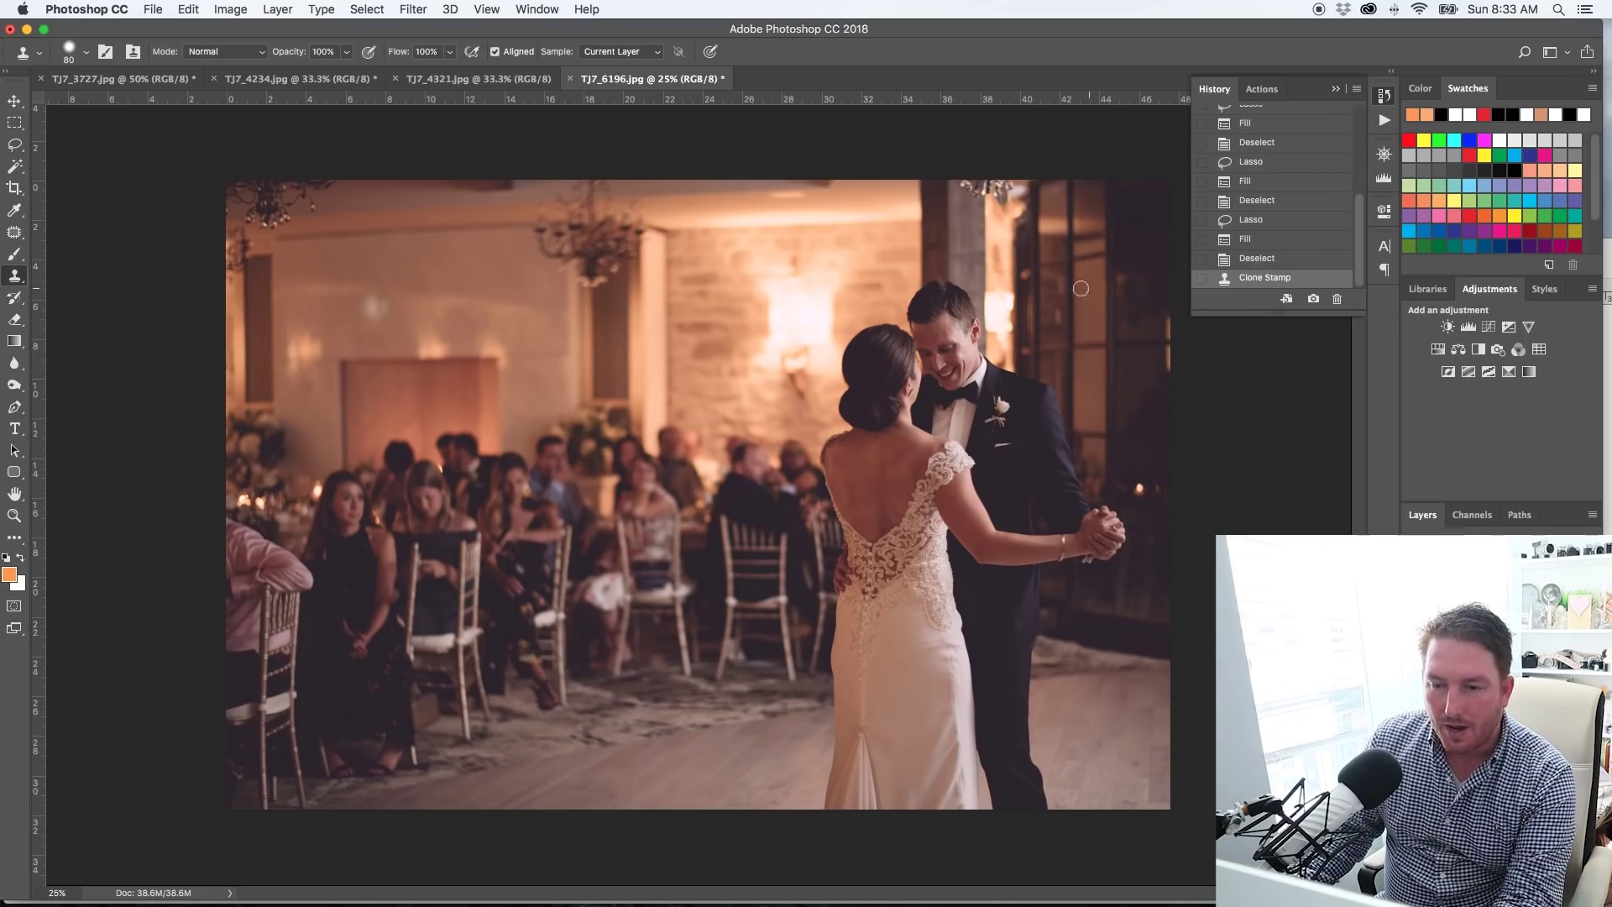
Compare the original snapshot of the first-dance photo with its retouched state
{"action": "scroll", "coordinate": [1279, 140], "scroll_direction": "up", "scroll_amount": 10}
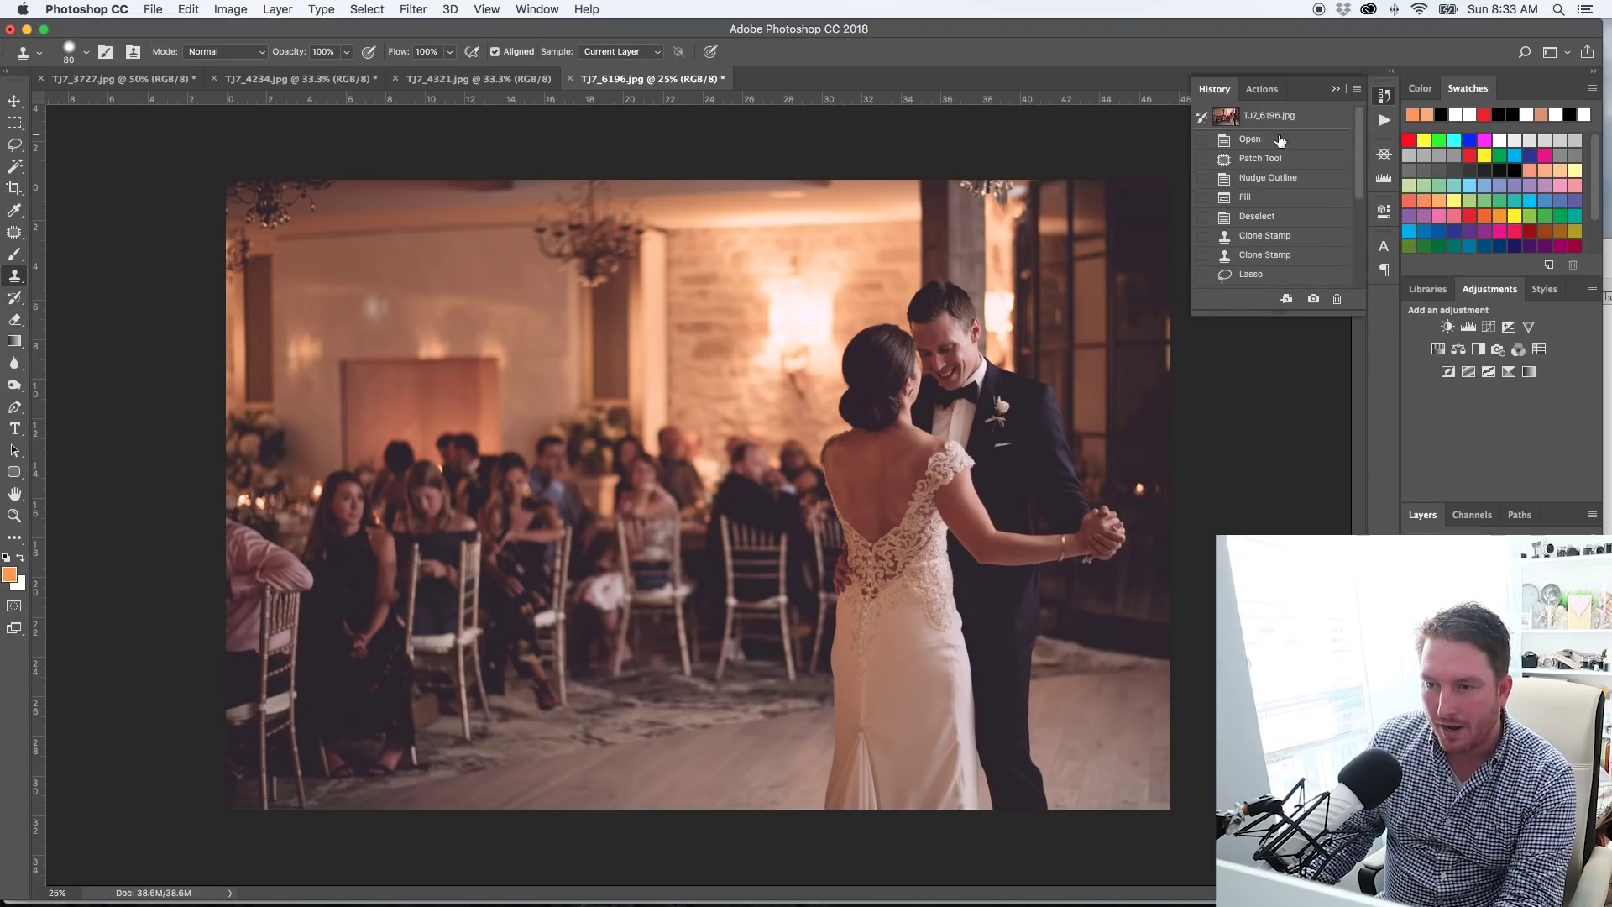
{"action": "left_click", "coordinate": [1265, 121]}
{"action": "key", "text": "super+z"}
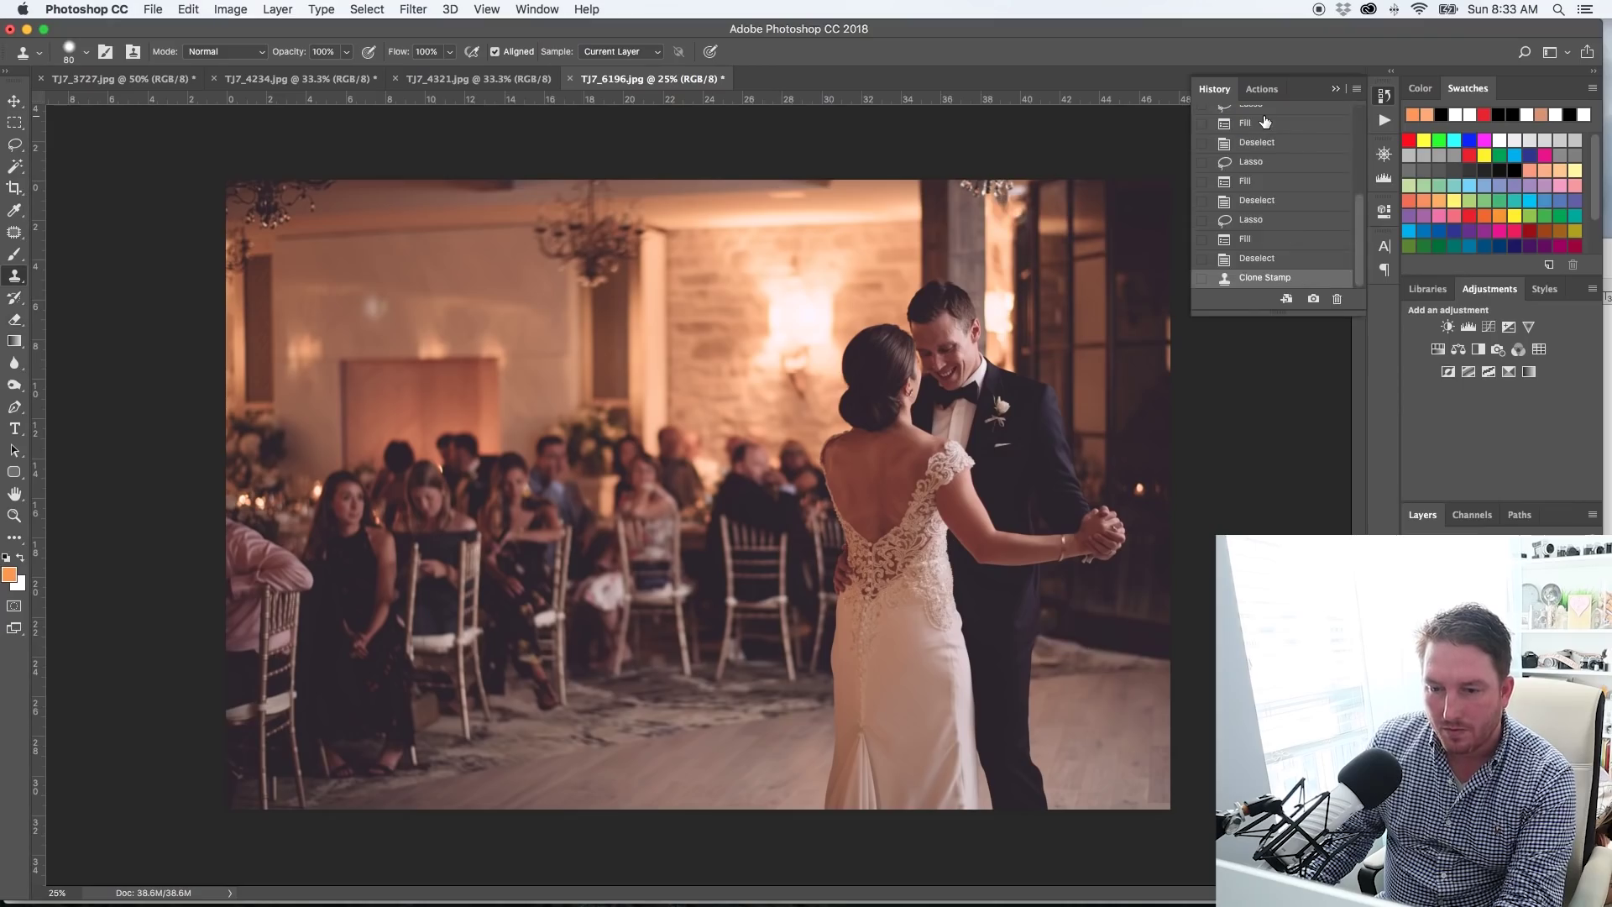
{"action": "key", "text": "super+z"}
{"action": "key", "text": "super+z"}
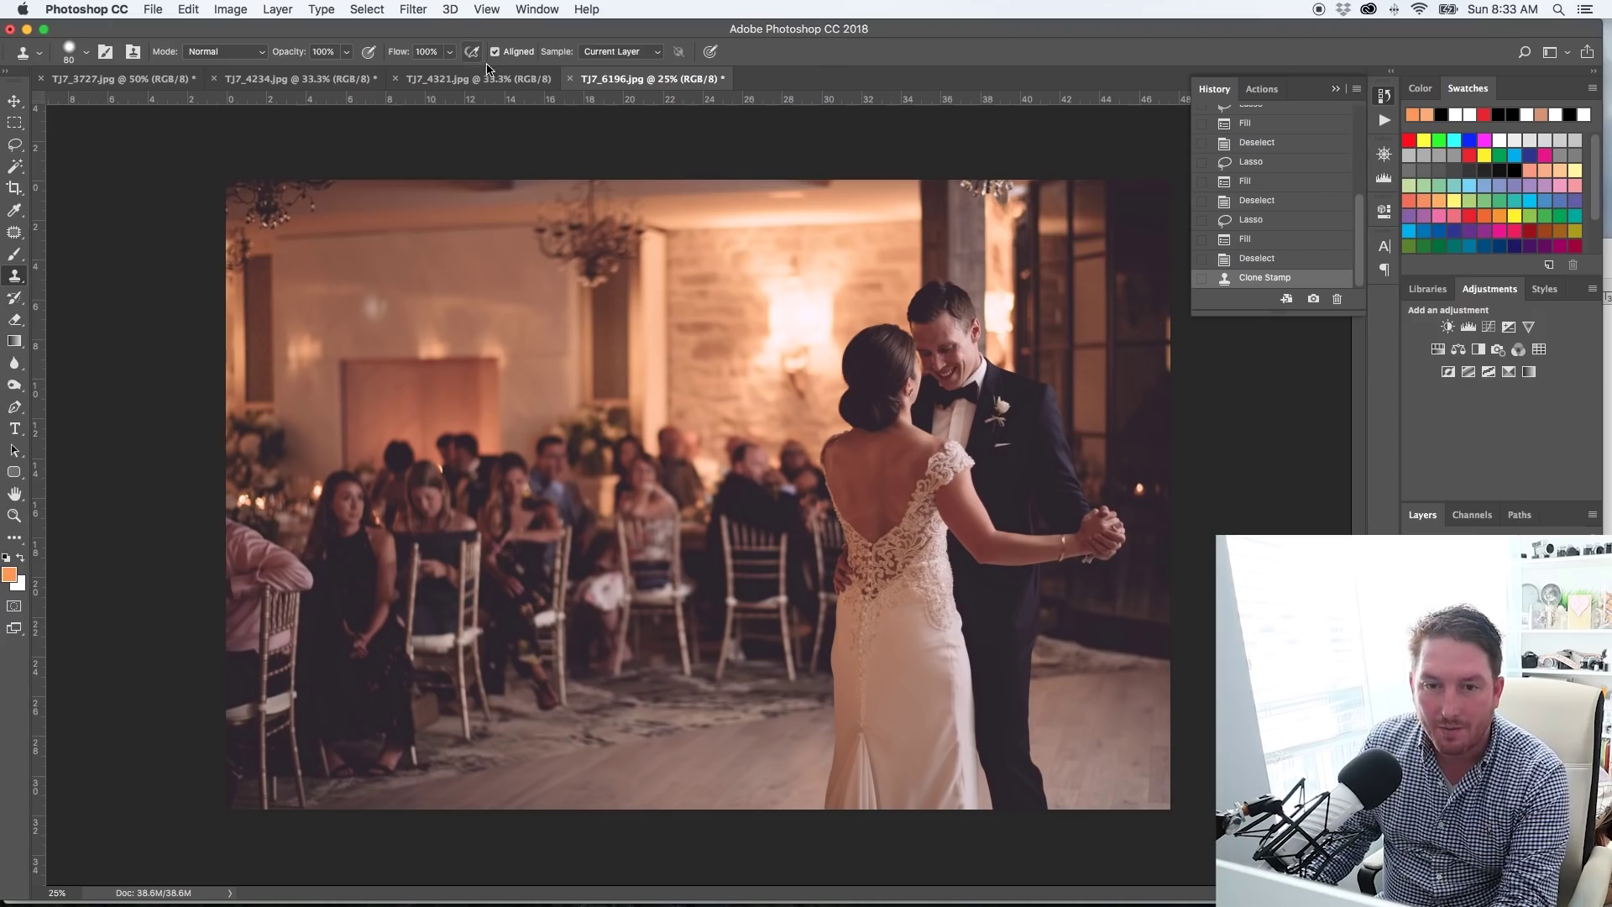
Close the TJ7_6196.jpg document
{"action": "left_click", "coordinate": [574, 79]}
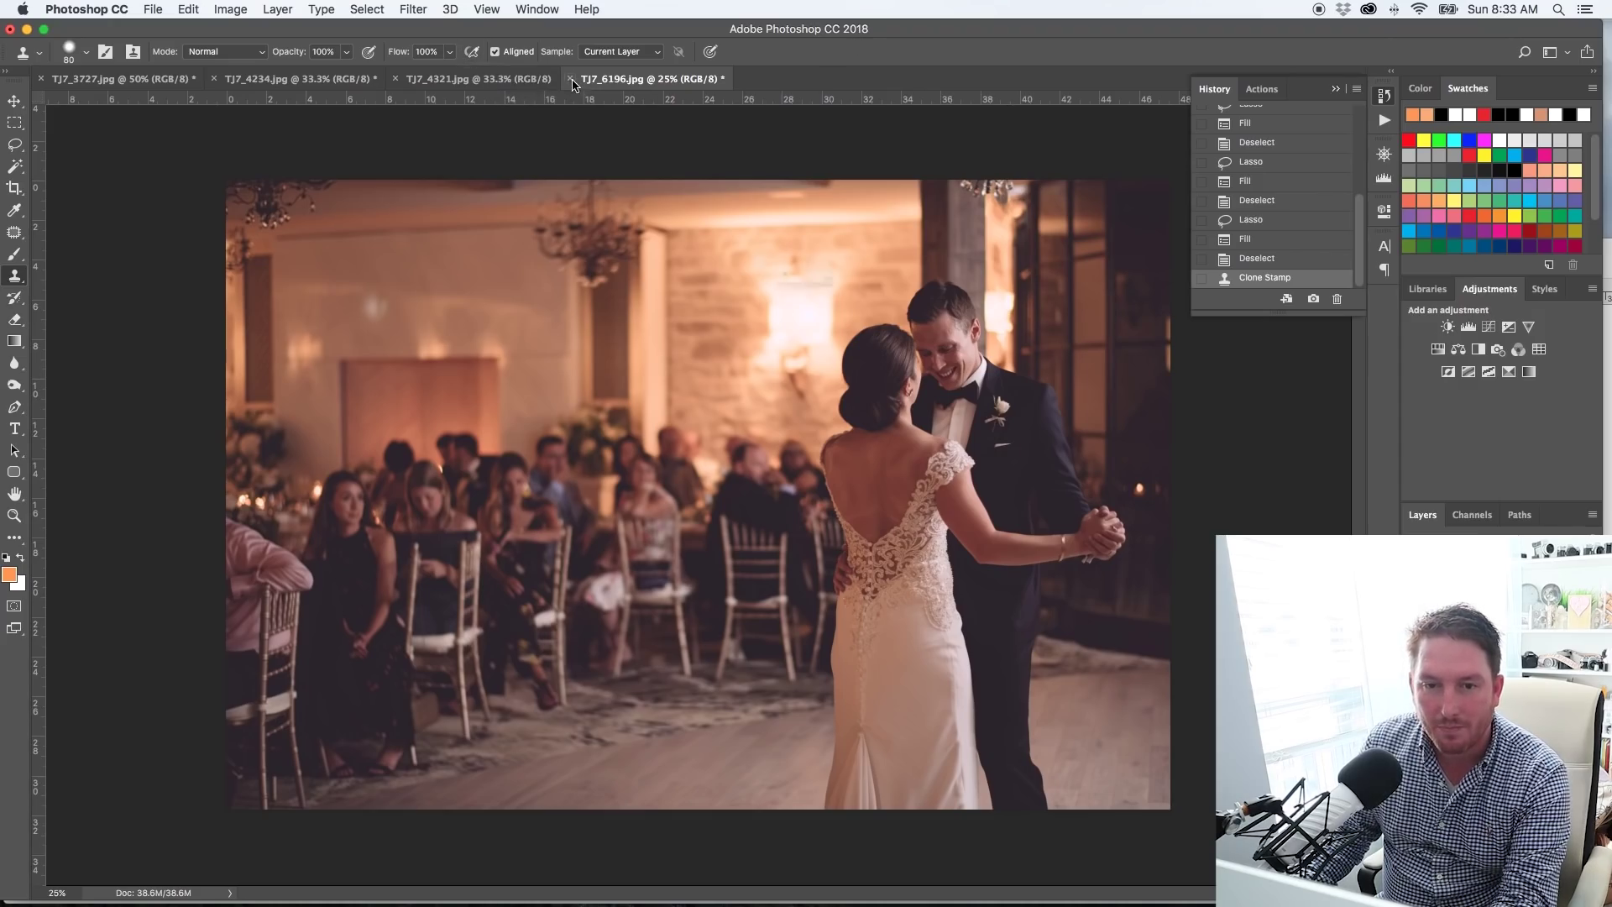
{"action": "left_click", "coordinate": [743, 309]}
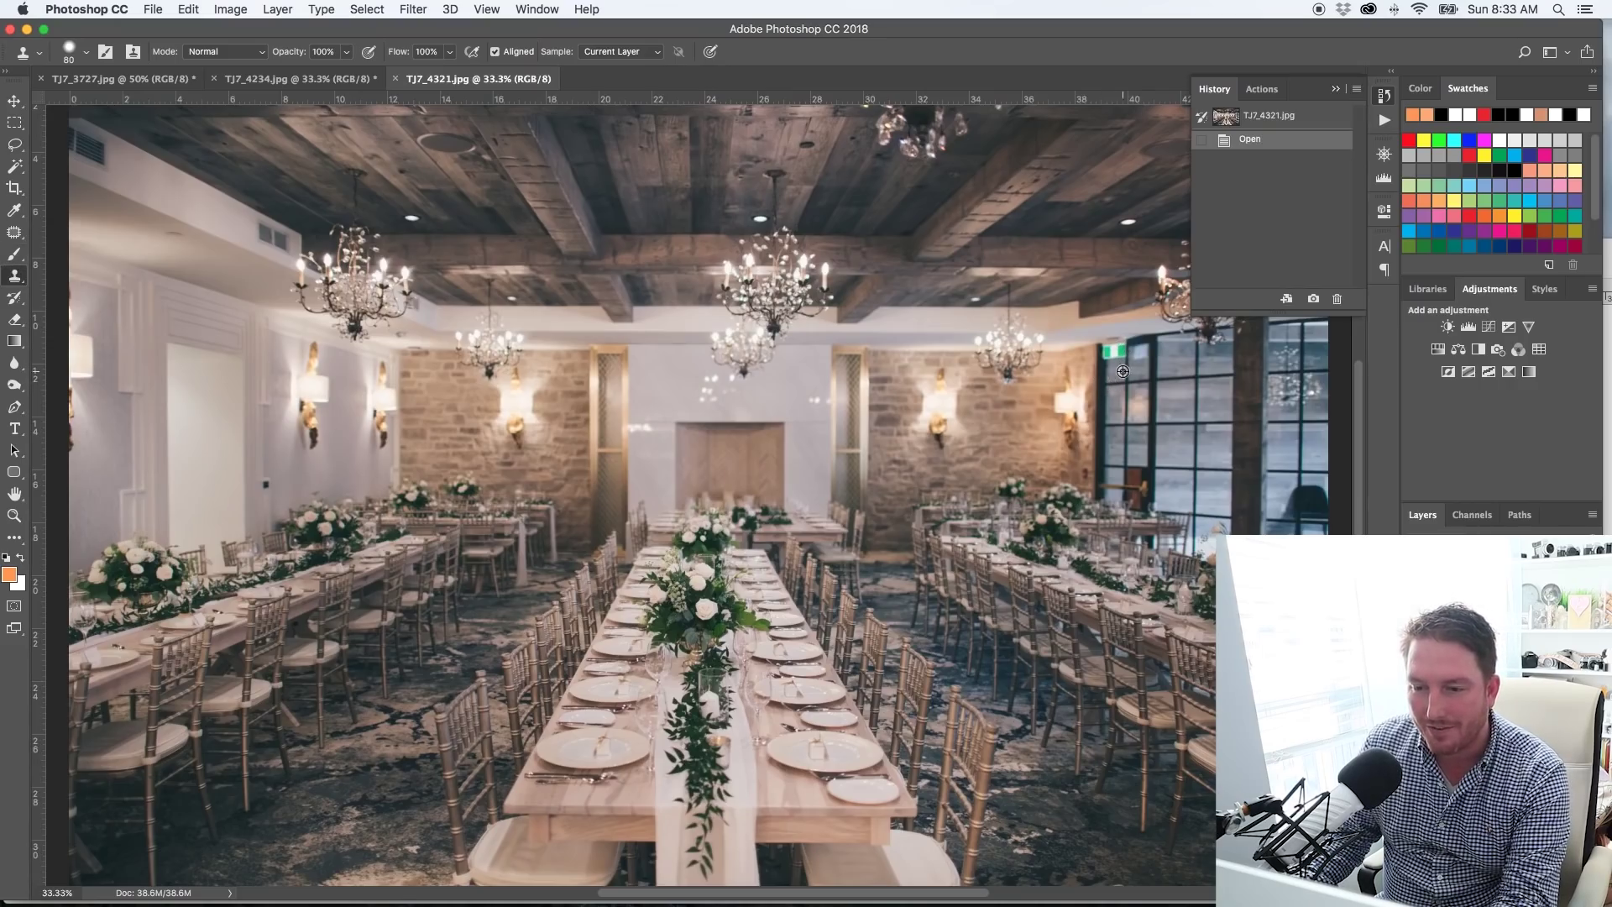
Lasso the green exit sign at the upper corner of the reception room's windows and clear the selection
{"action": "left_click", "coordinate": [14, 144]}
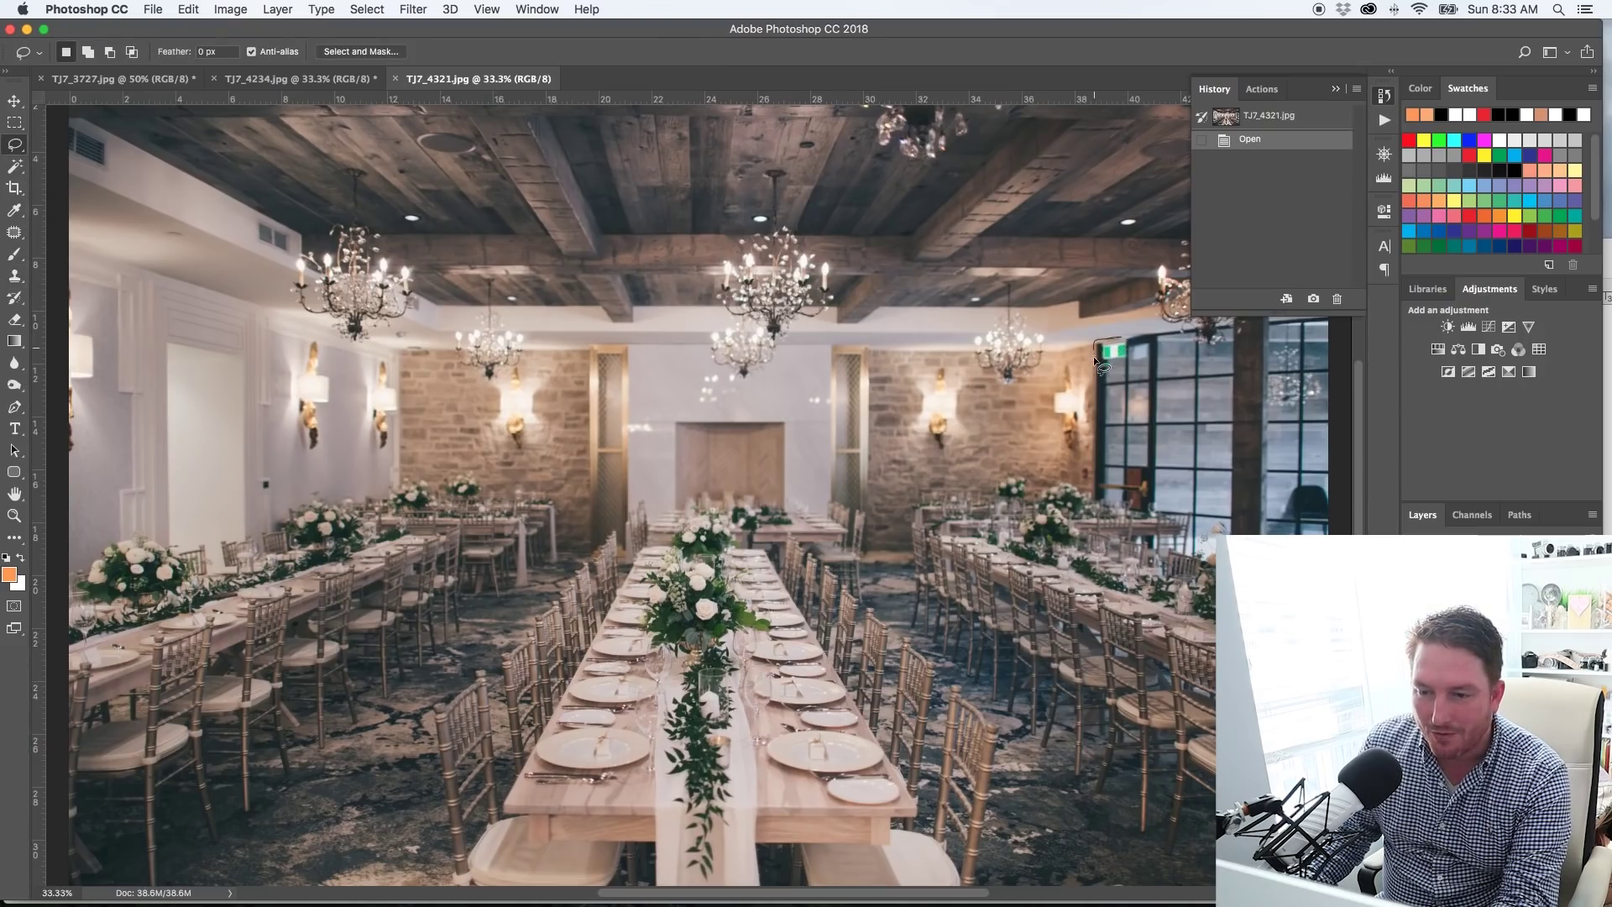
{"action": "left_click_drag", "start_coordinate": [1131, 364], "coordinate": [1128, 353]}
{"action": "key", "text": "ctrl+d"}
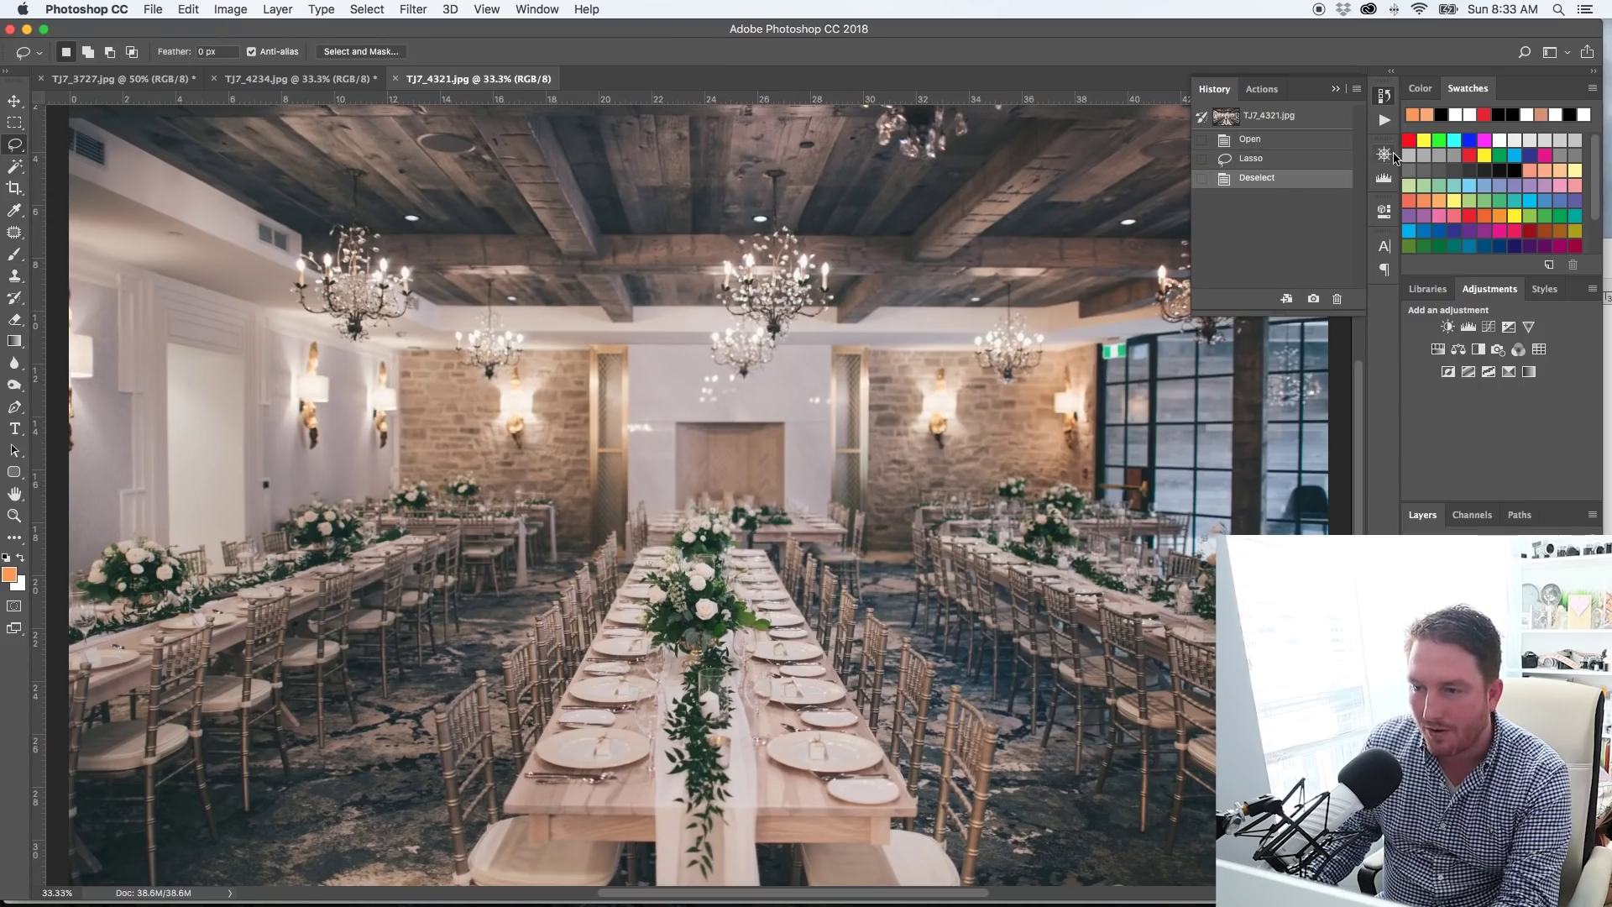
Lasso the green exit sign above the windows in the reception room photo and replace it using Content-Aware Fill at 100% opacity
{"action": "left_click", "coordinate": [1387, 156]}
{"action": "key", "text": "ctrl+equal"}
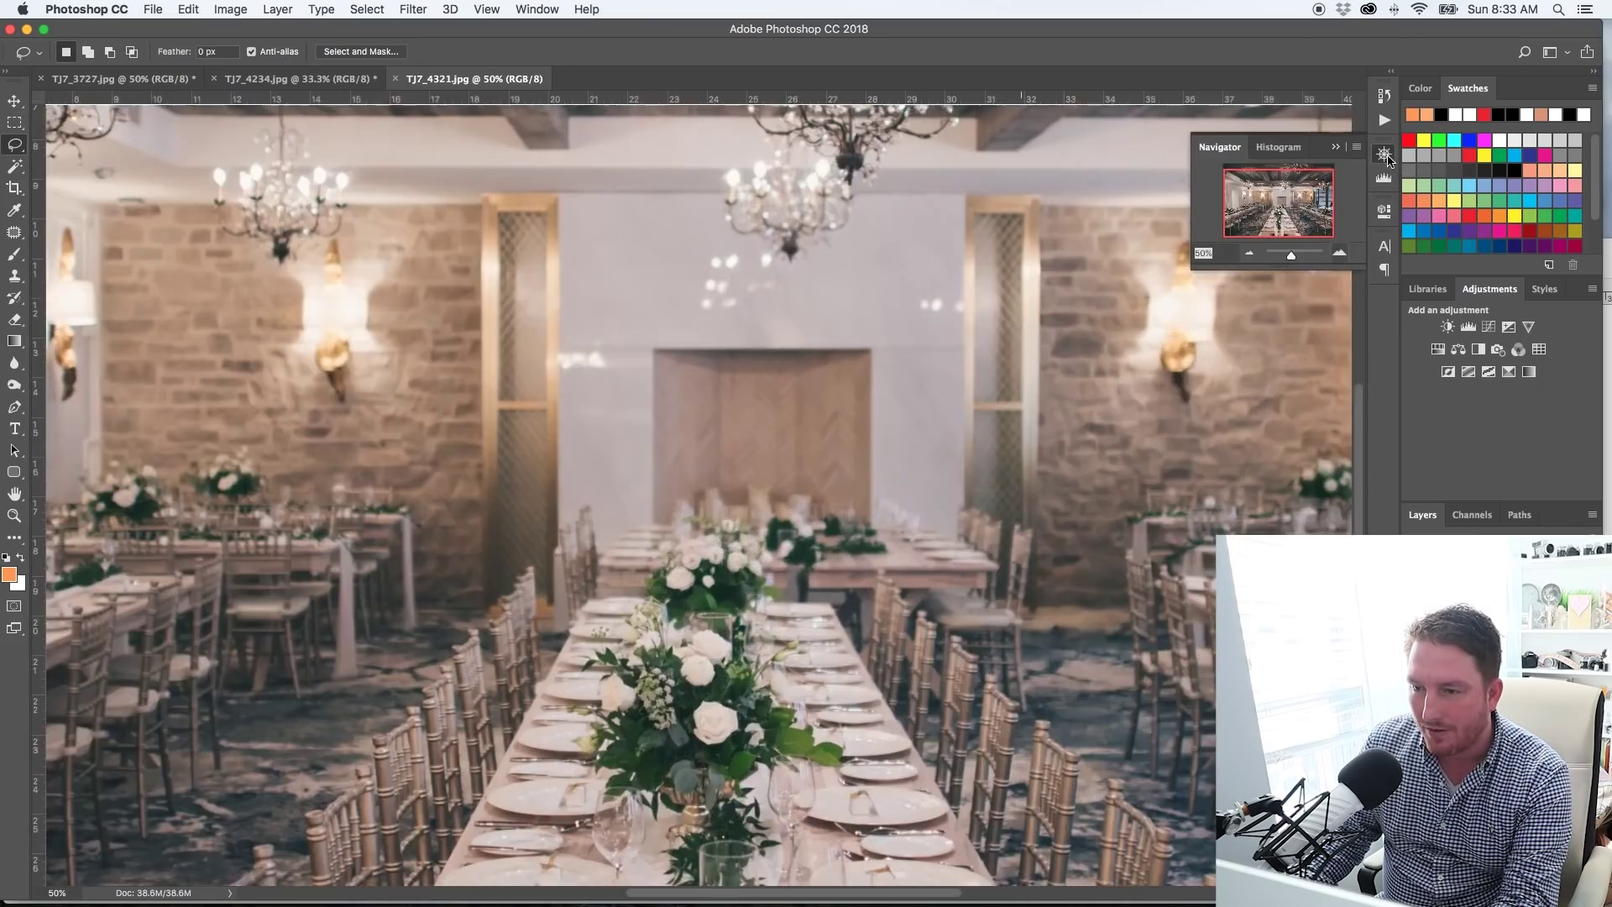
{"action": "key", "text": "ctrl+equal"}
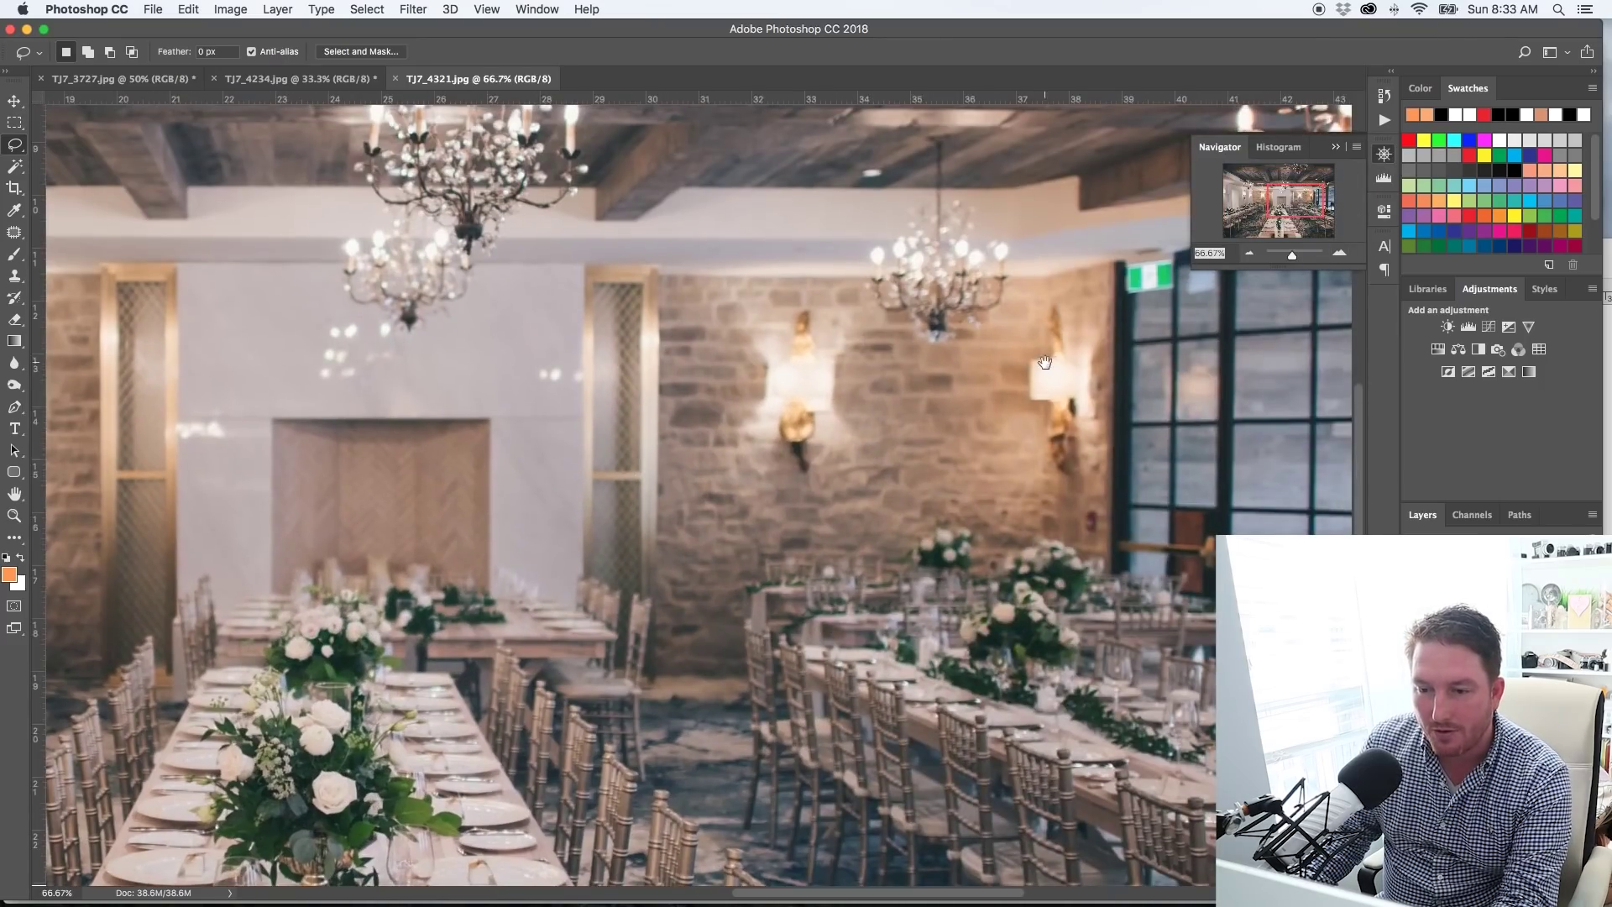
{"action": "scroll", "coordinate": [1046, 363], "scroll_direction": "right", "scroll_amount": 3}
{"action": "scroll", "coordinate": [1046, 362], "scroll_direction": "up", "scroll_amount": 3}
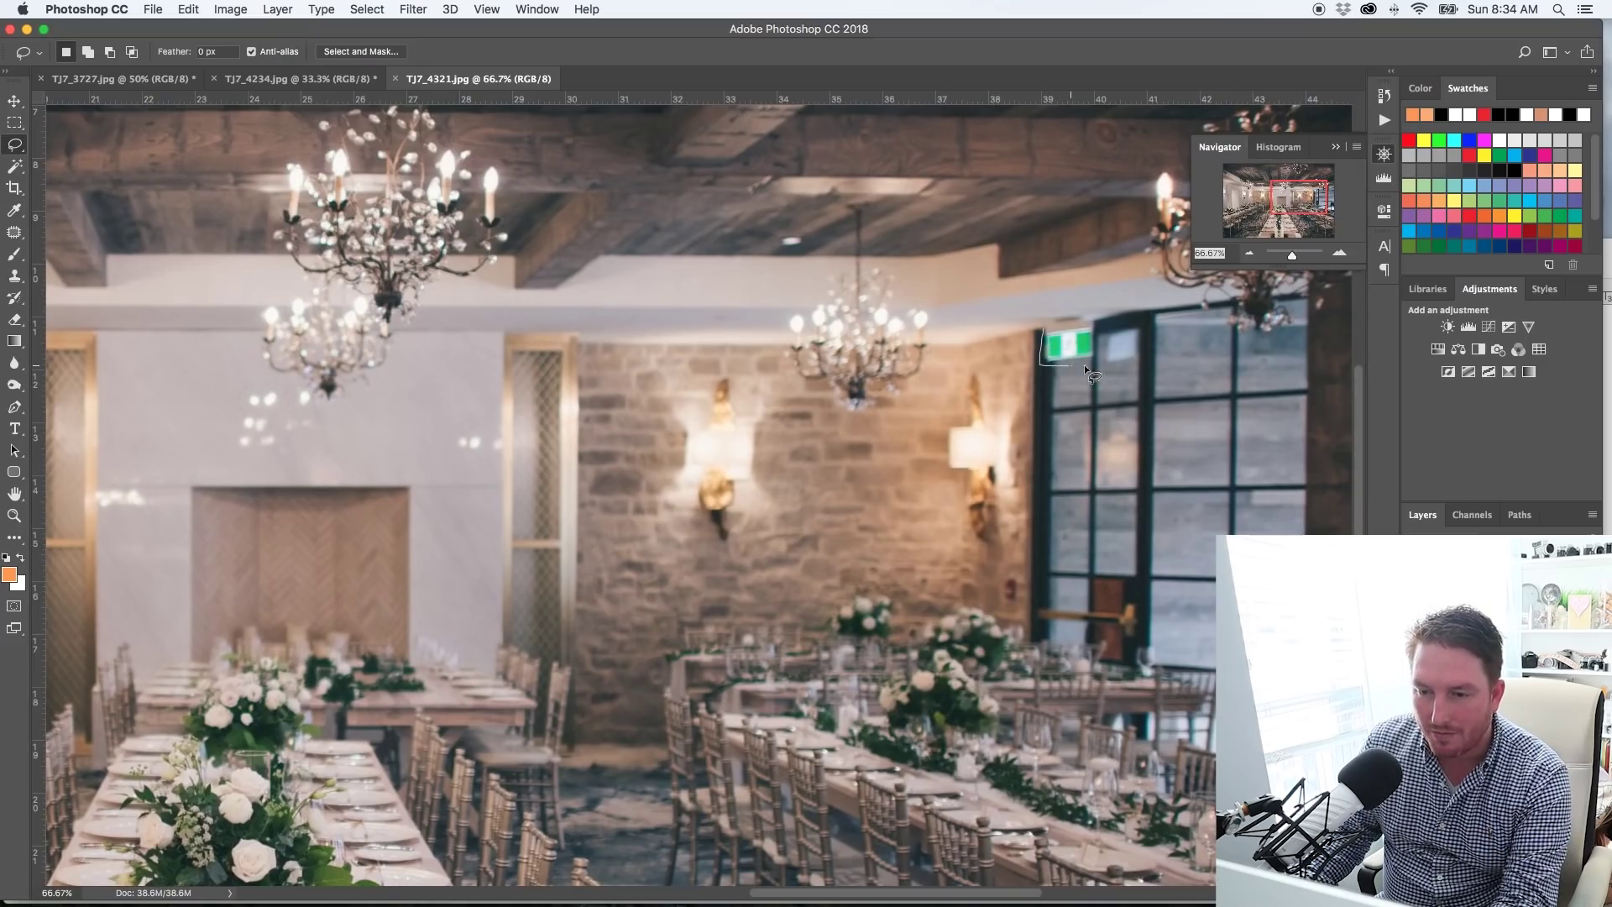
{"action": "left_click_drag", "start_coordinate": [1097, 324], "coordinate": [1042, 320]}
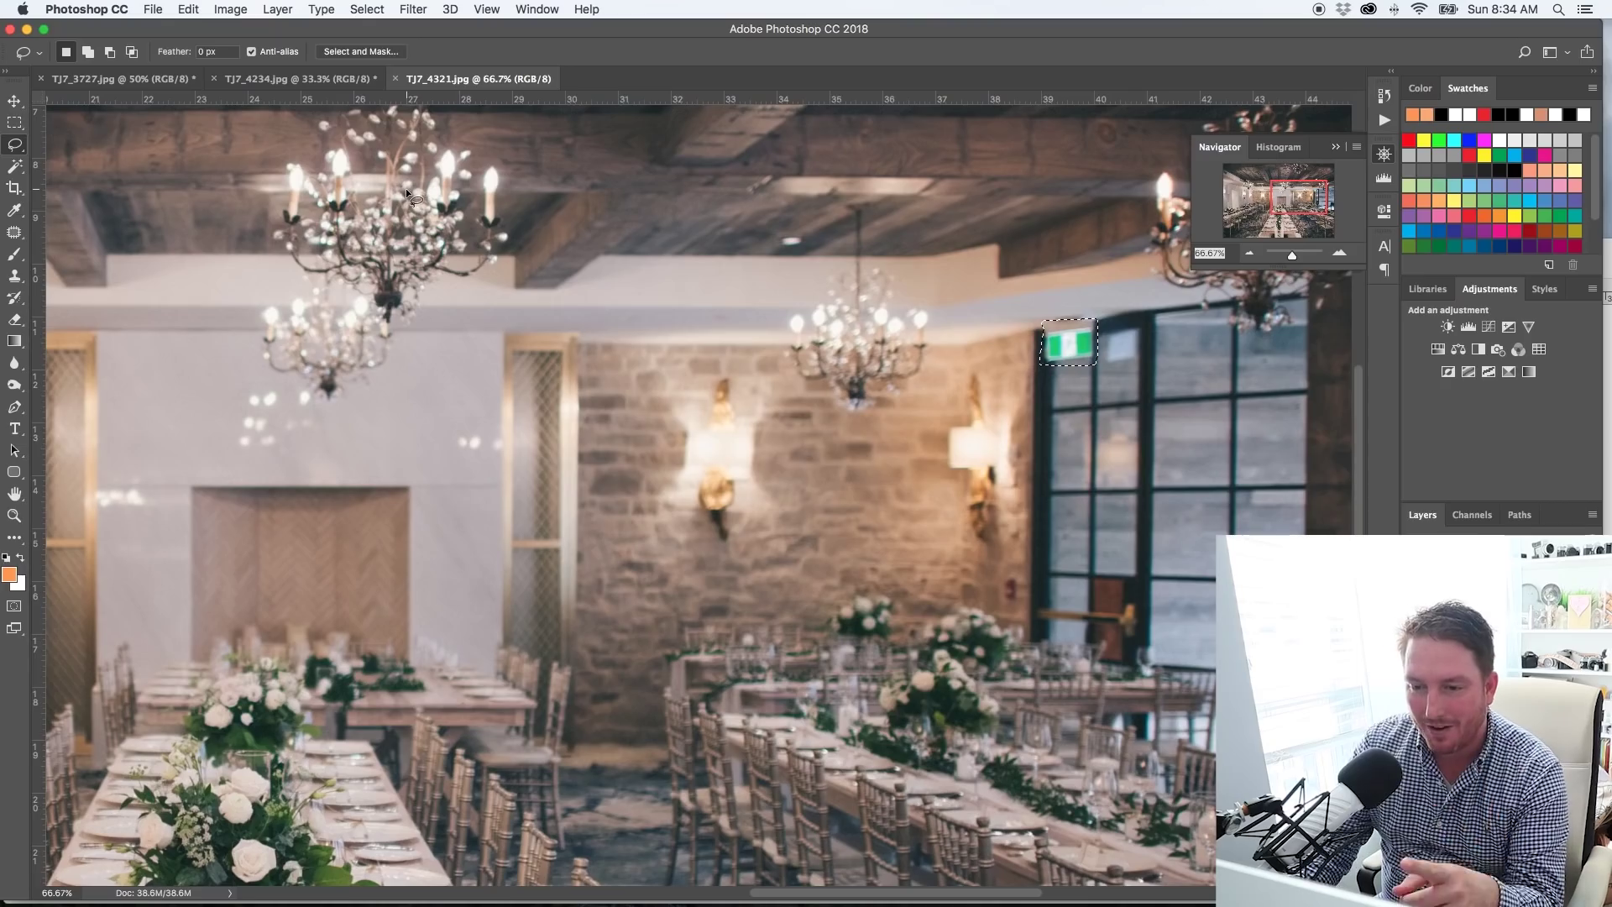
{"action": "key", "text": "shift+BackSpace"}
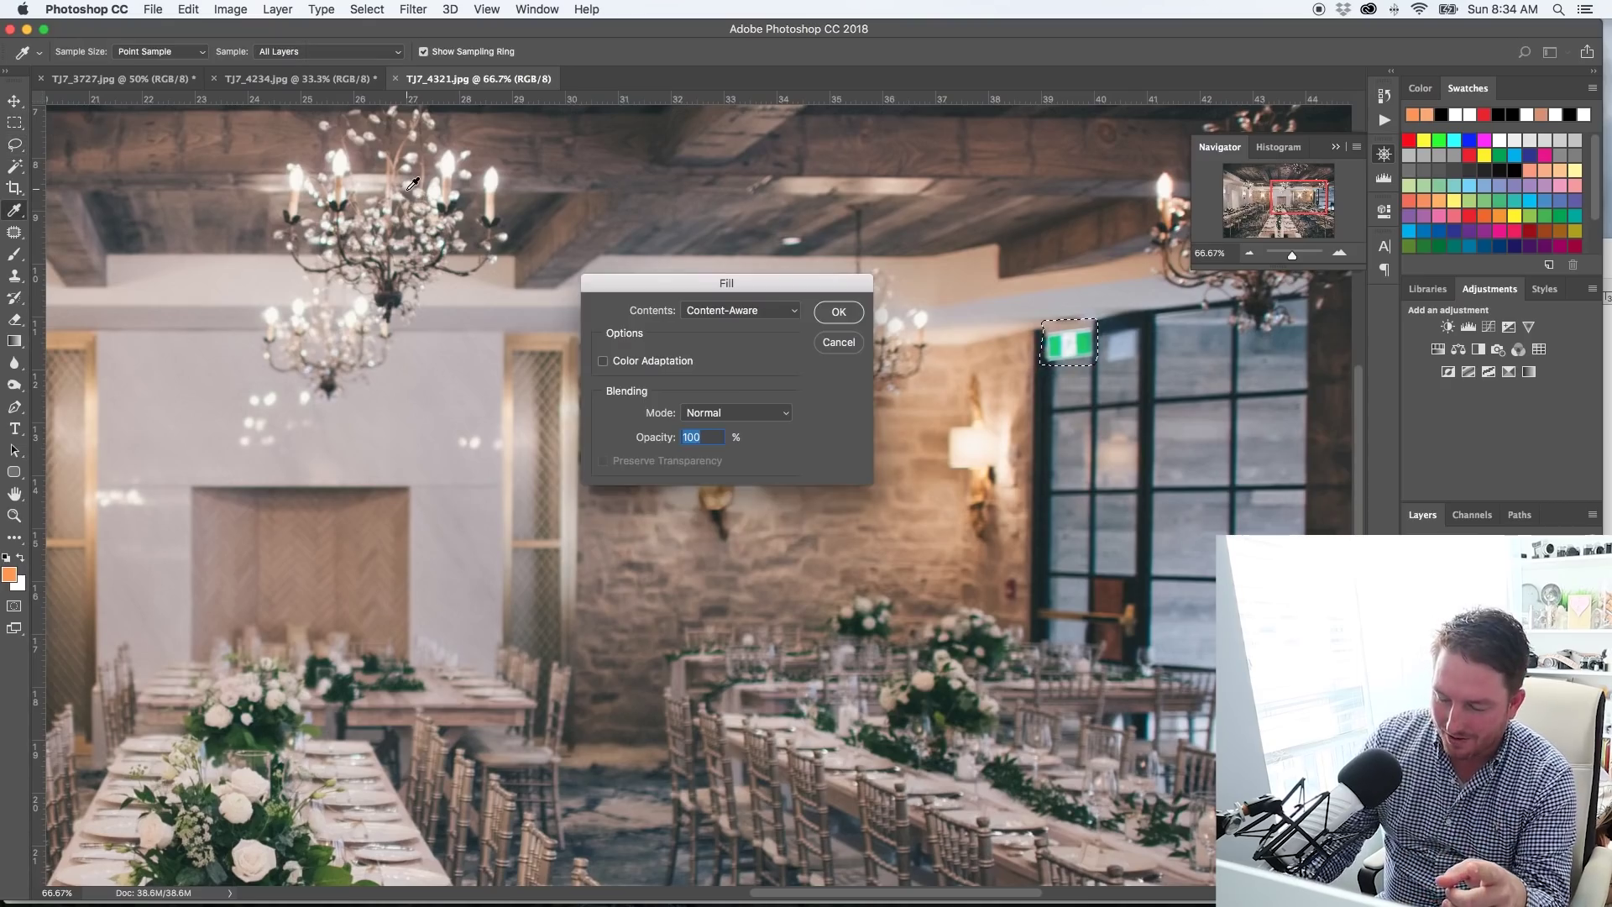
{"action": "key", "text": "Return"}
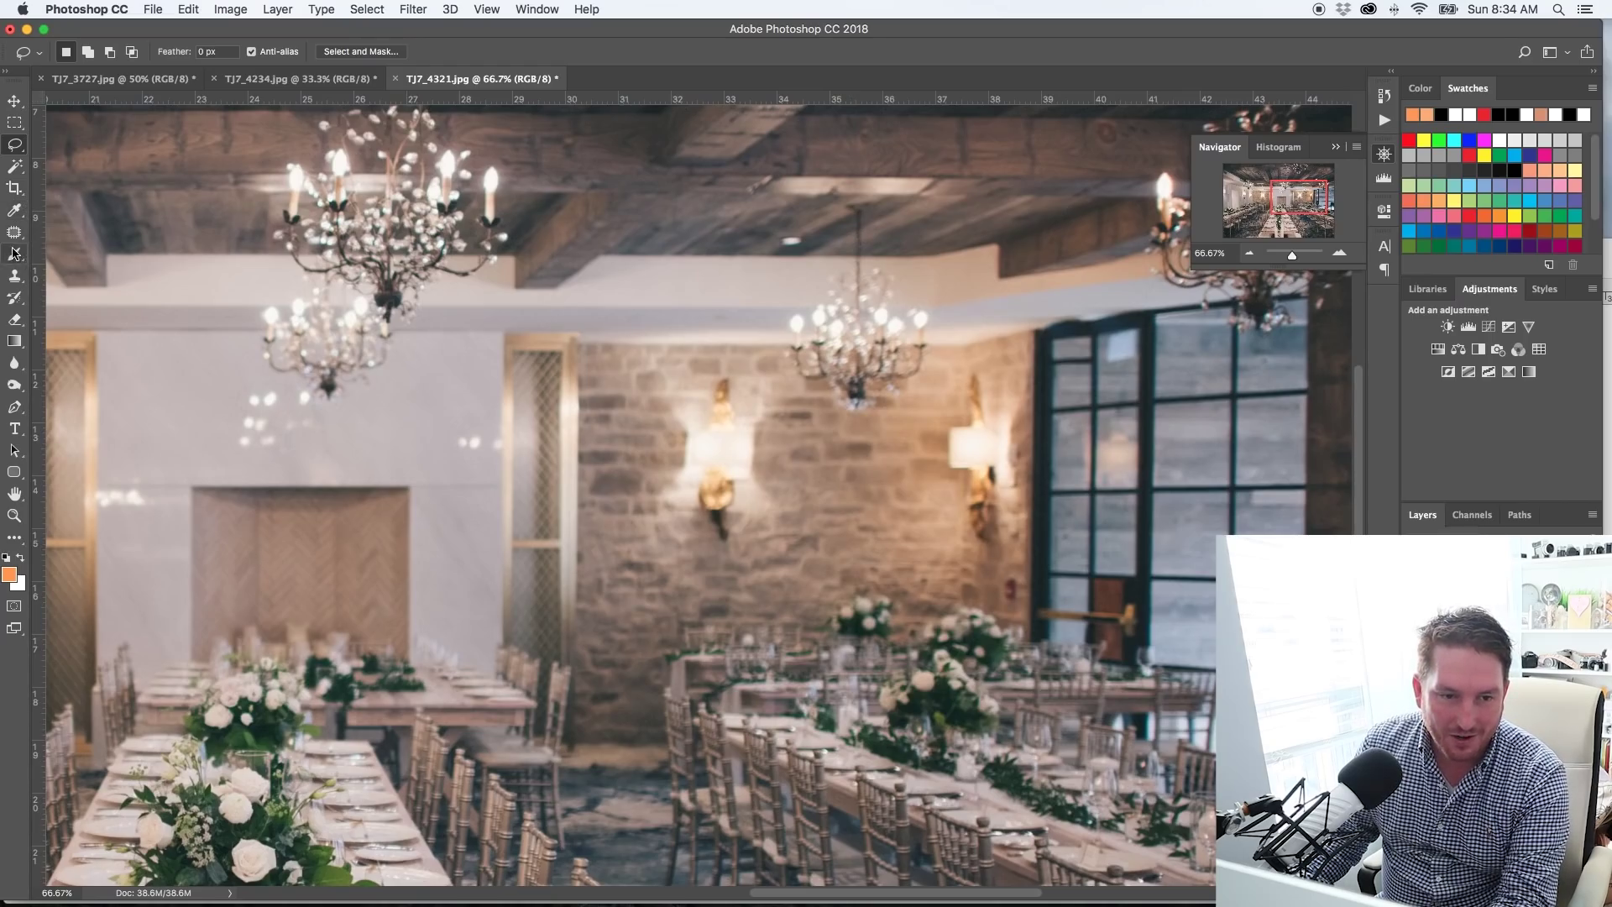
Clone Stamp over the leftover horizontal bar in the upper window pane with brush size 35, sampling the clean glass and frame below it
{"action": "left_click", "coordinate": [14, 276]}
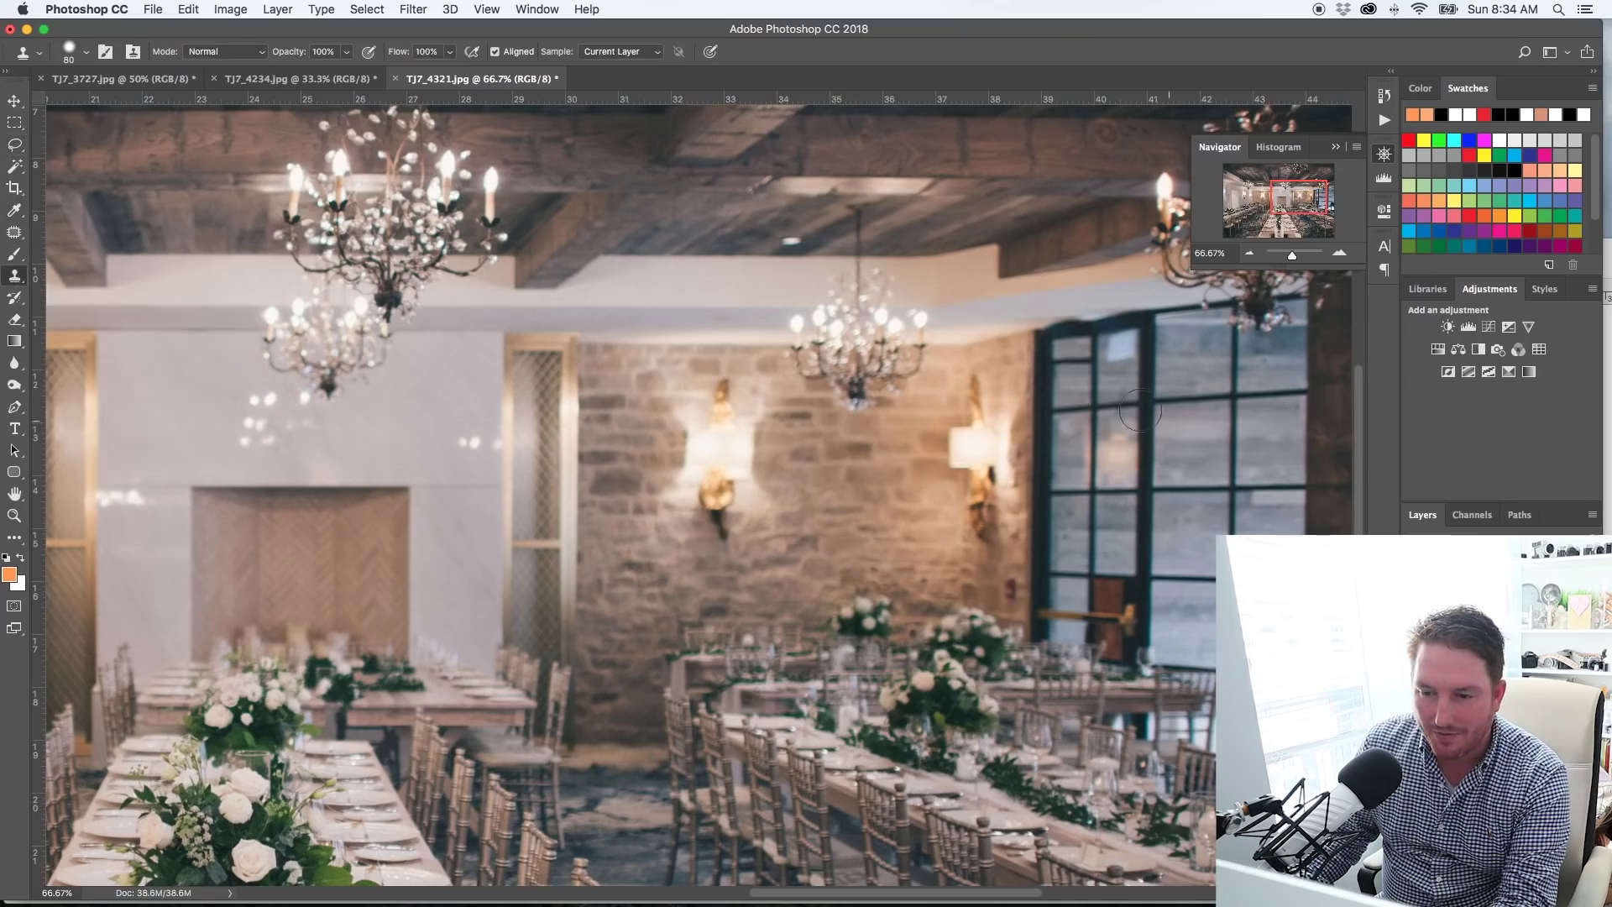
{"action": "left_click", "coordinate": [1341, 253]}
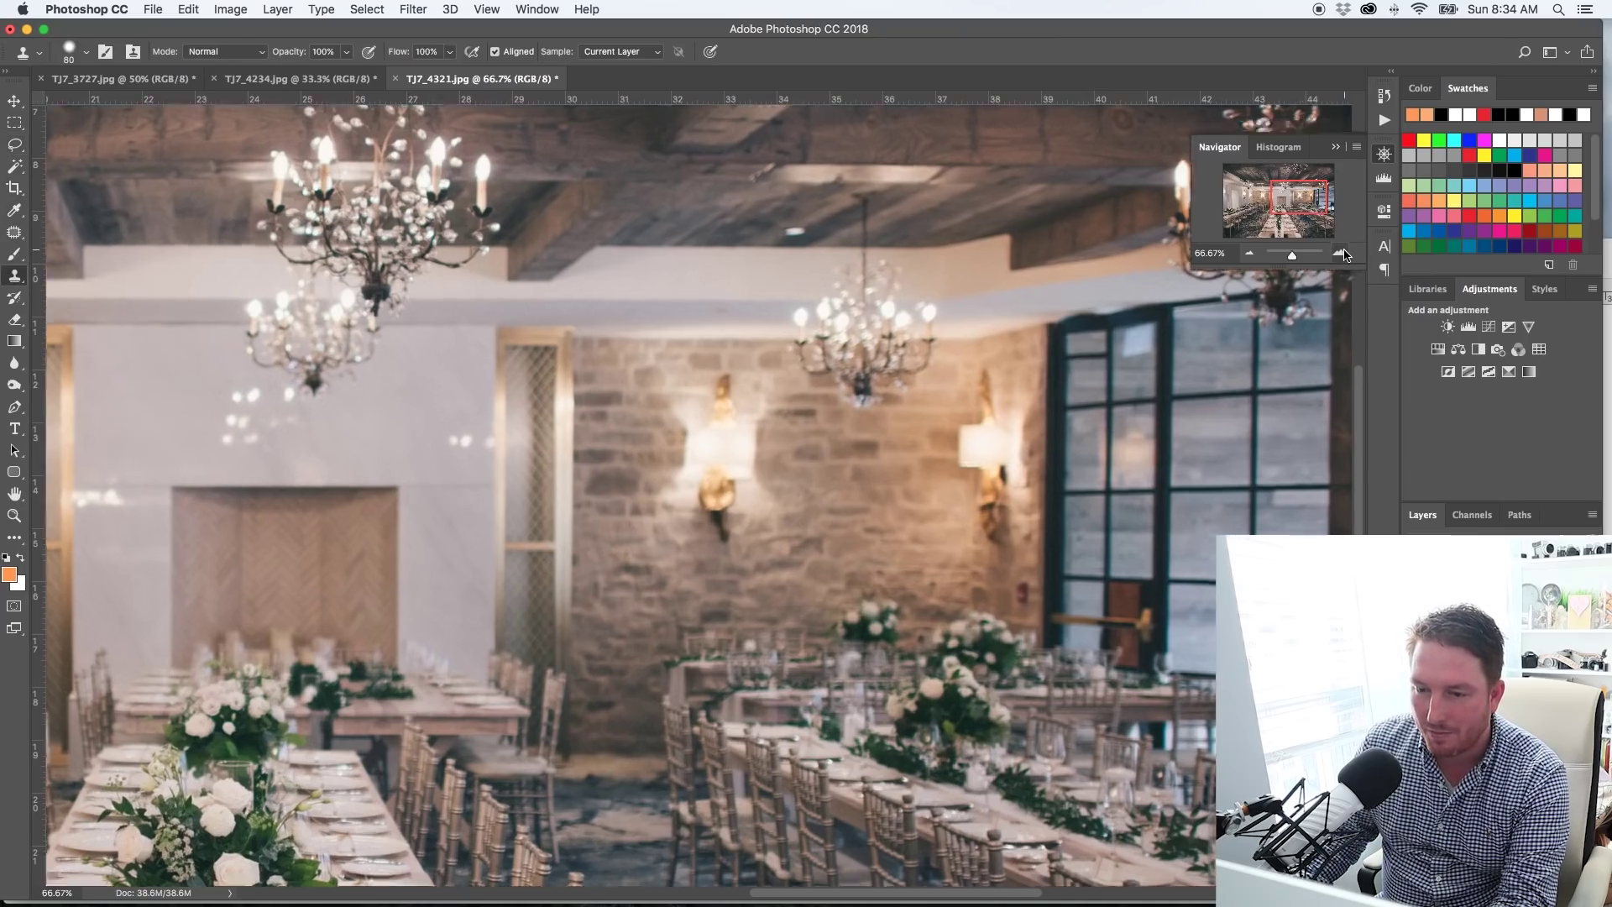
{"action": "left_click", "coordinate": [1341, 253]}
{"action": "scroll", "coordinate": [691, 374], "scroll_direction": "right", "scroll_amount": 10}
{"action": "scroll", "coordinate": [890, 361], "scroll_direction": "up", "scroll_amount": 4}
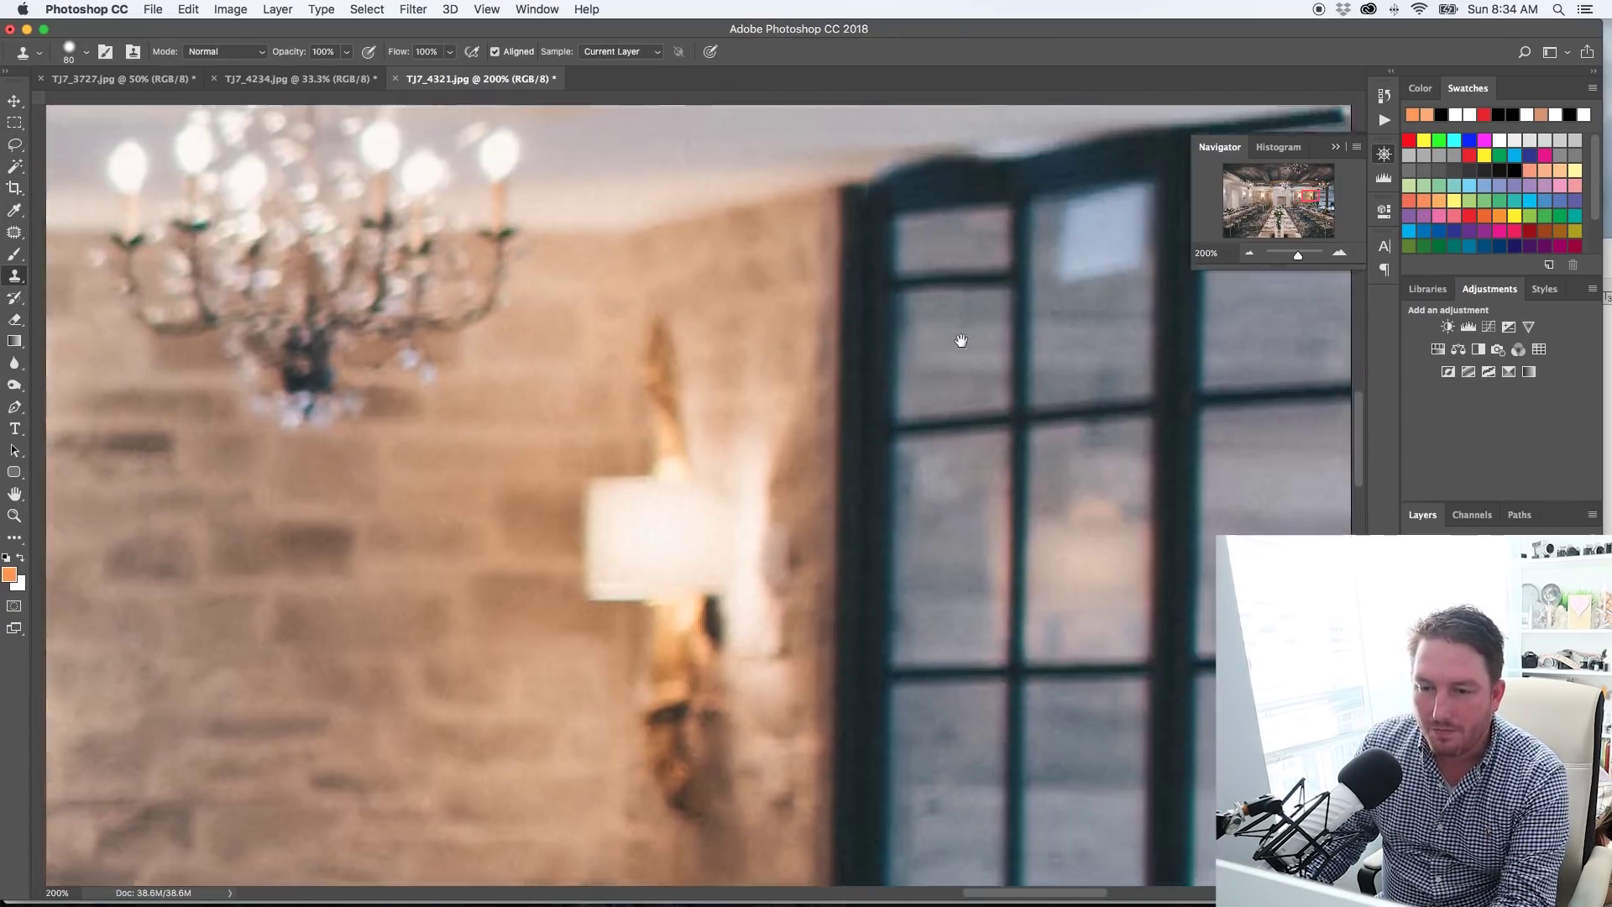
{"action": "left_click_drag", "start_coordinate": [962, 340], "coordinate": [905, 401]}
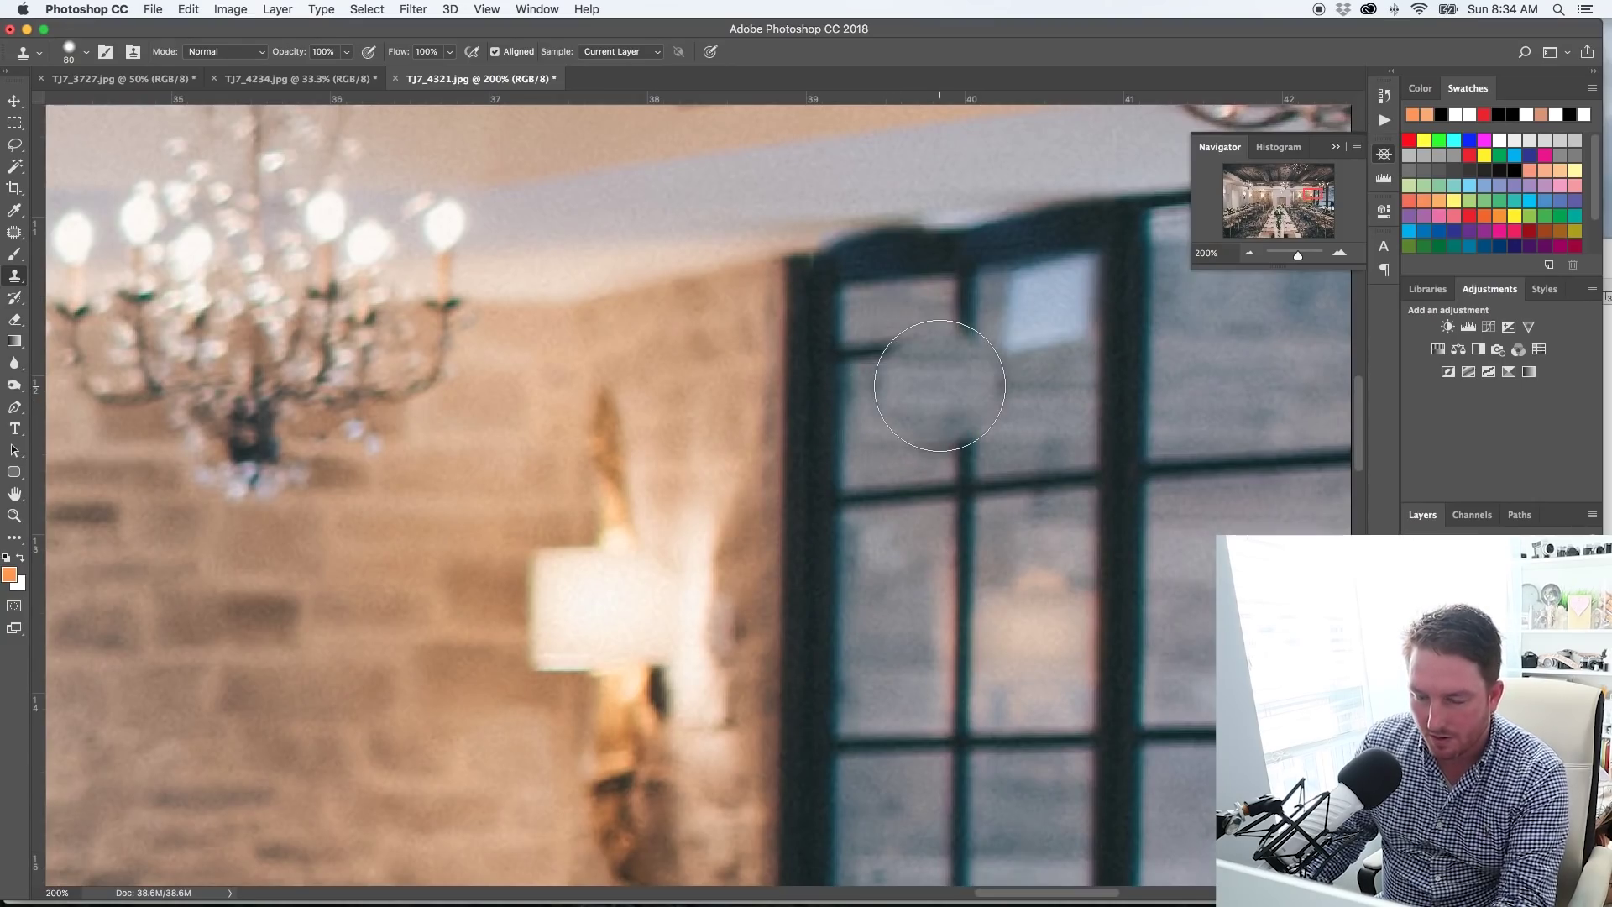
{"action": "key", "text": "bracketleft"}
{"action": "key", "text": "bracketleft"}
{"action": "key", "text": "bracketleft"}
{"action": "key", "text": "bracketleft"}
{"action": "key", "text": "bracketleft"}
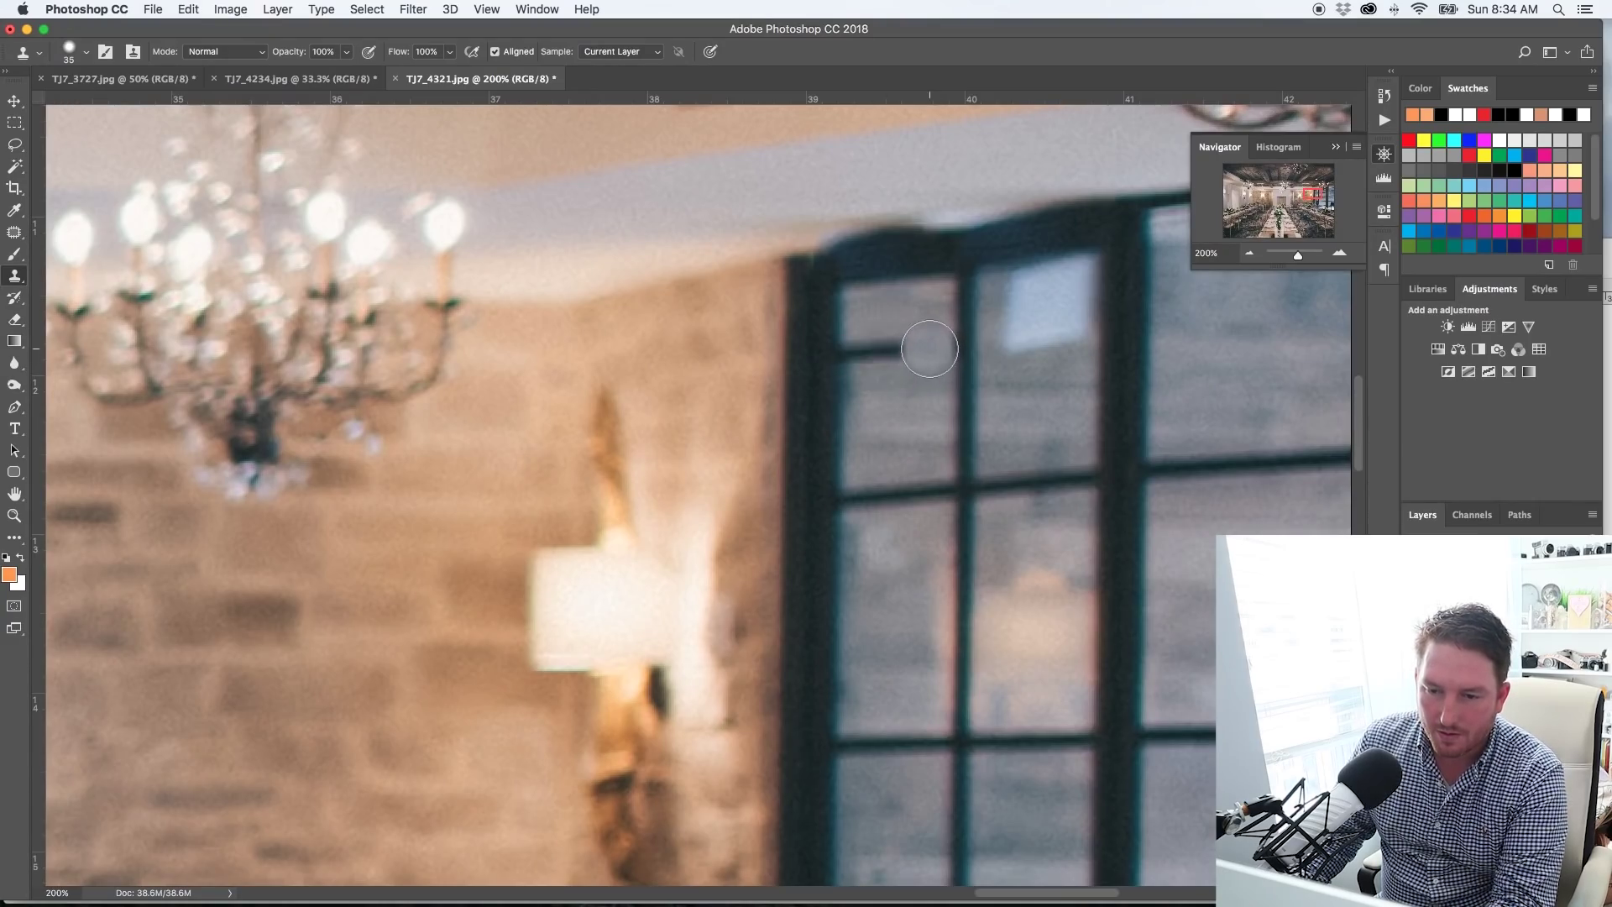
{"action": "left_click", "coordinate": [916, 413], "text": "alt"}
{"action": "mouse_move", "coordinate": [924, 359]}
{"action": "left_mouse_down"}
{"action": "mouse_move", "coordinate": [867, 353]}
{"action": "mouse_move", "coordinate": [841, 428]}
{"action": "mouse_move", "coordinate": [846, 362]}
{"action": "left_mouse_up"}
{"action": "left_click", "coordinate": [839, 425], "text": "alt"}
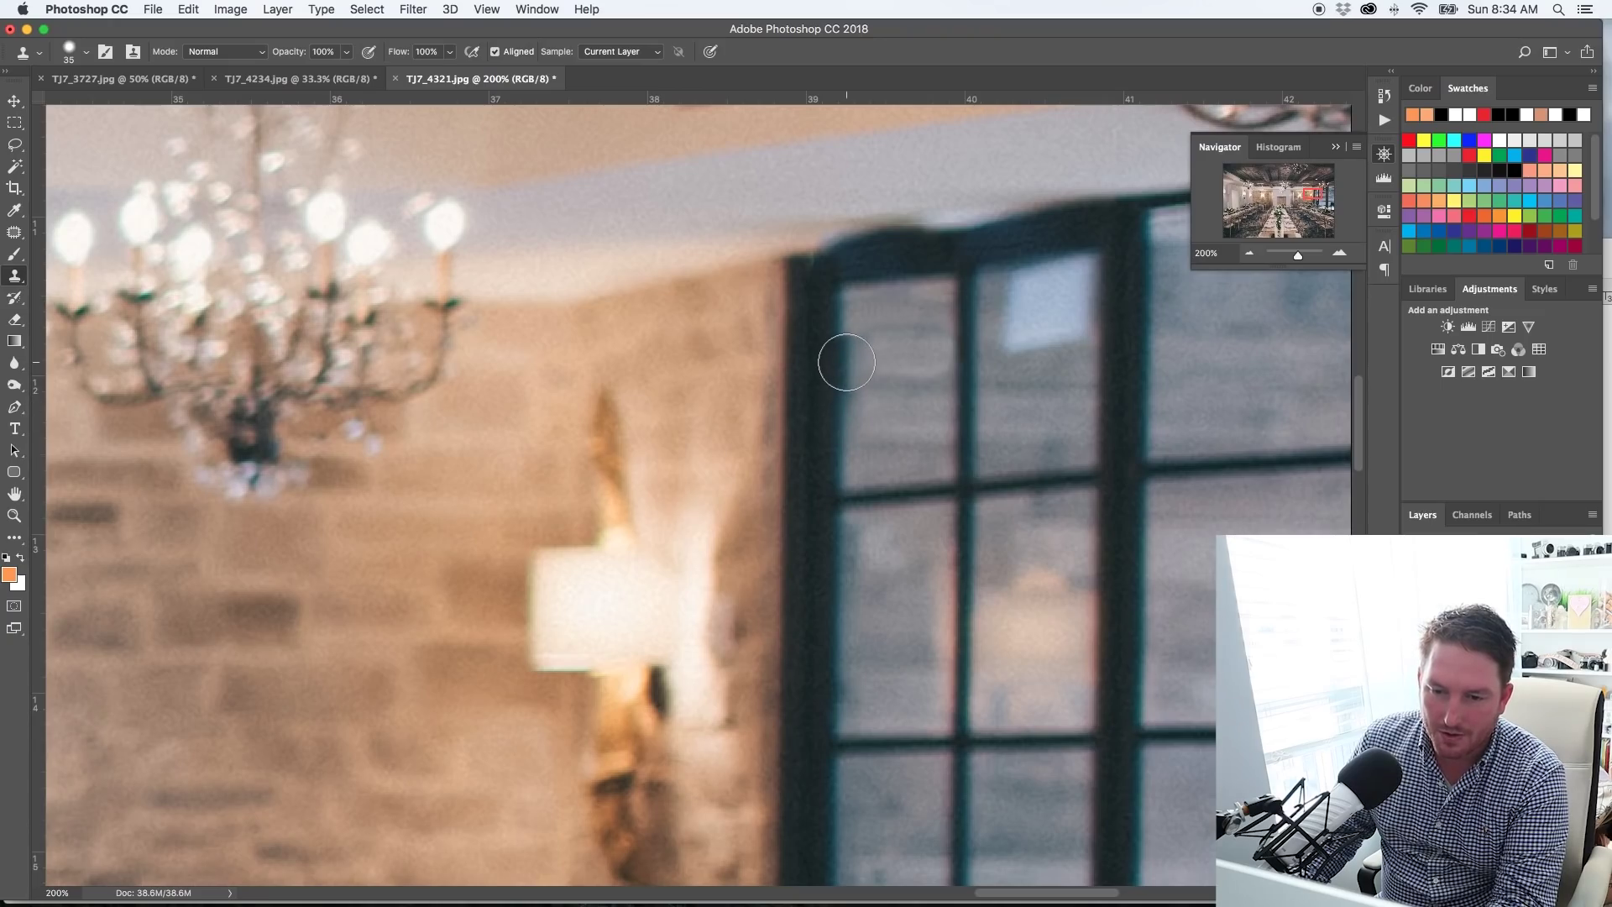
View the whole reception room photo and close the TJ7_4321.jpg document
{"action": "left_click", "coordinate": [1249, 255]}
{"action": "left_click", "coordinate": [1248, 255]}
{"action": "left_click", "coordinate": [1249, 254]}
{"action": "left_click", "coordinate": [1248, 254]}
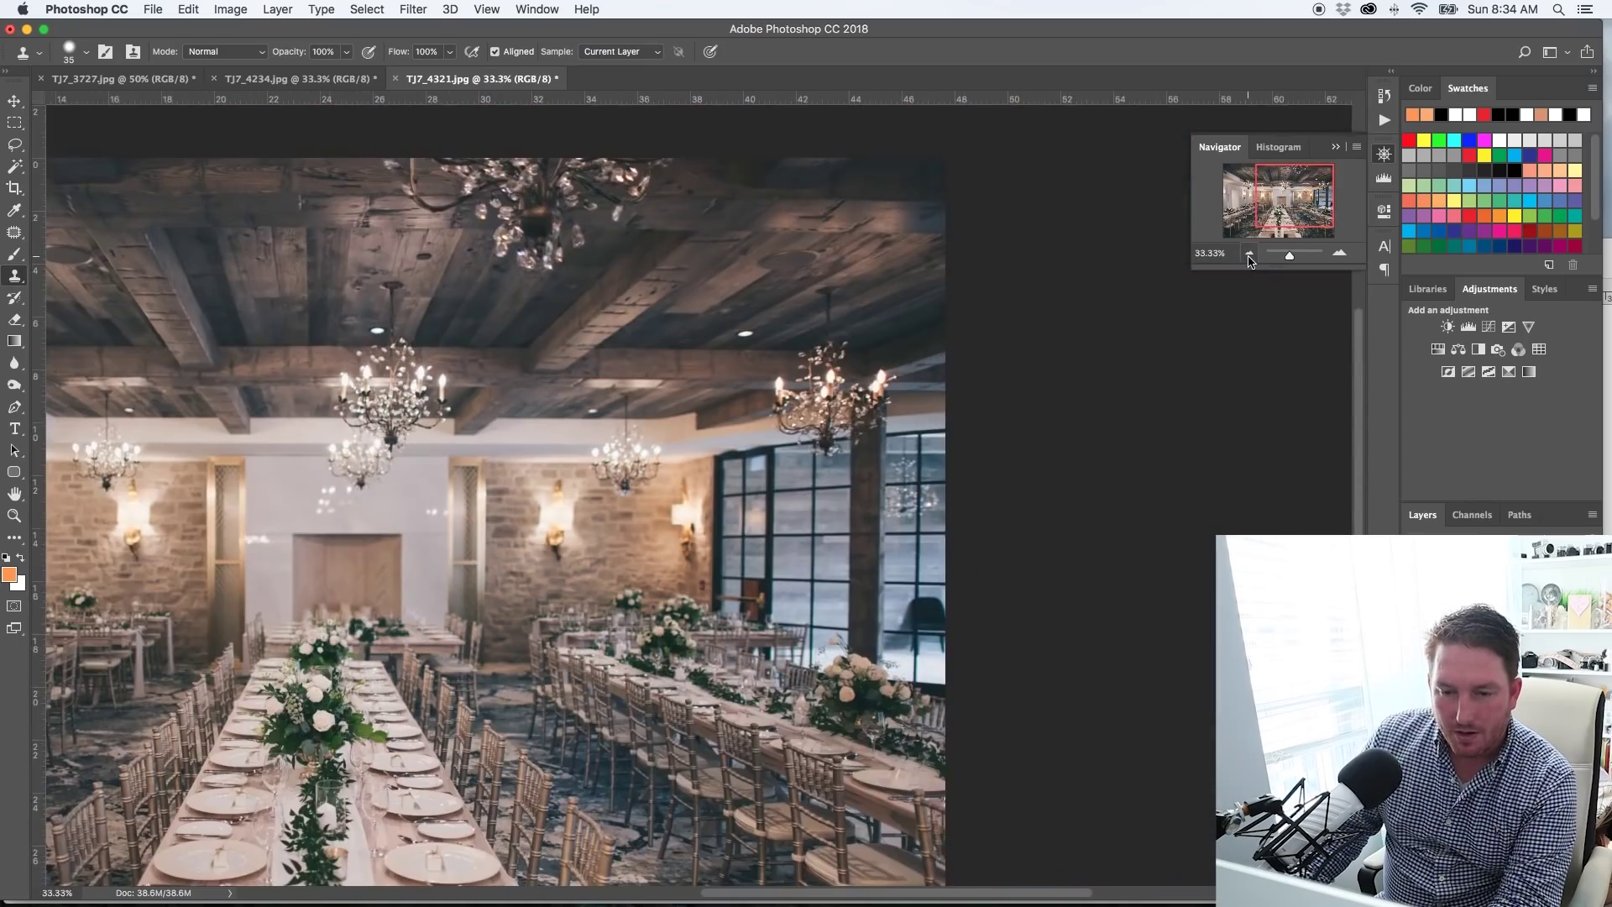
{"action": "left_click", "coordinate": [1249, 254]}
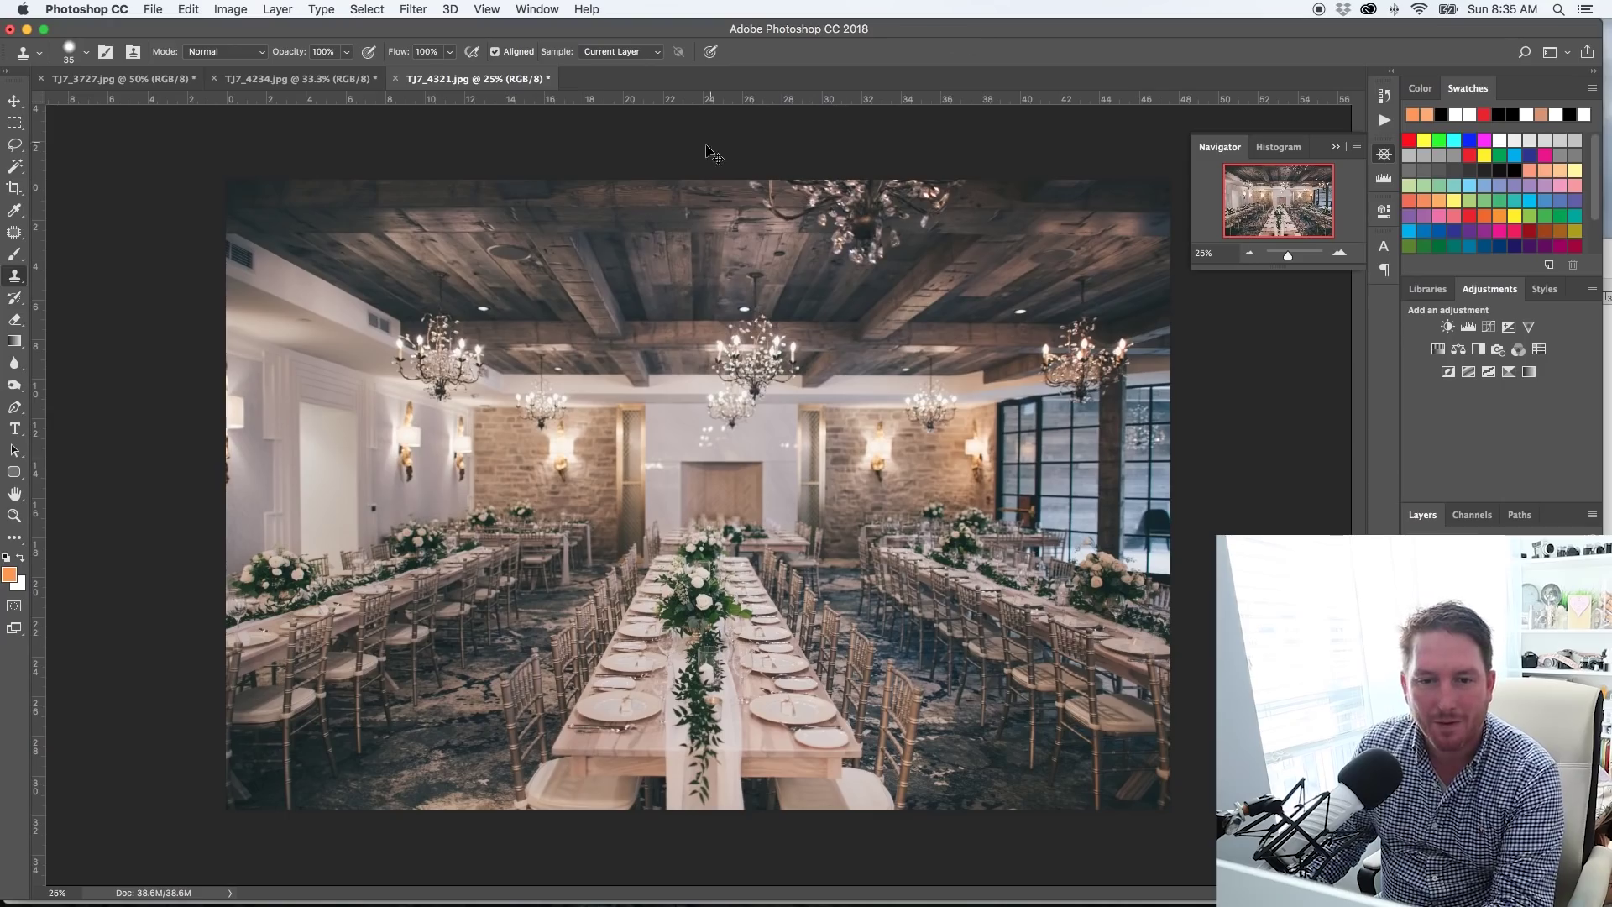
{"action": "key", "text": "super+w"}
{"action": "left_click", "coordinate": [748, 313]}
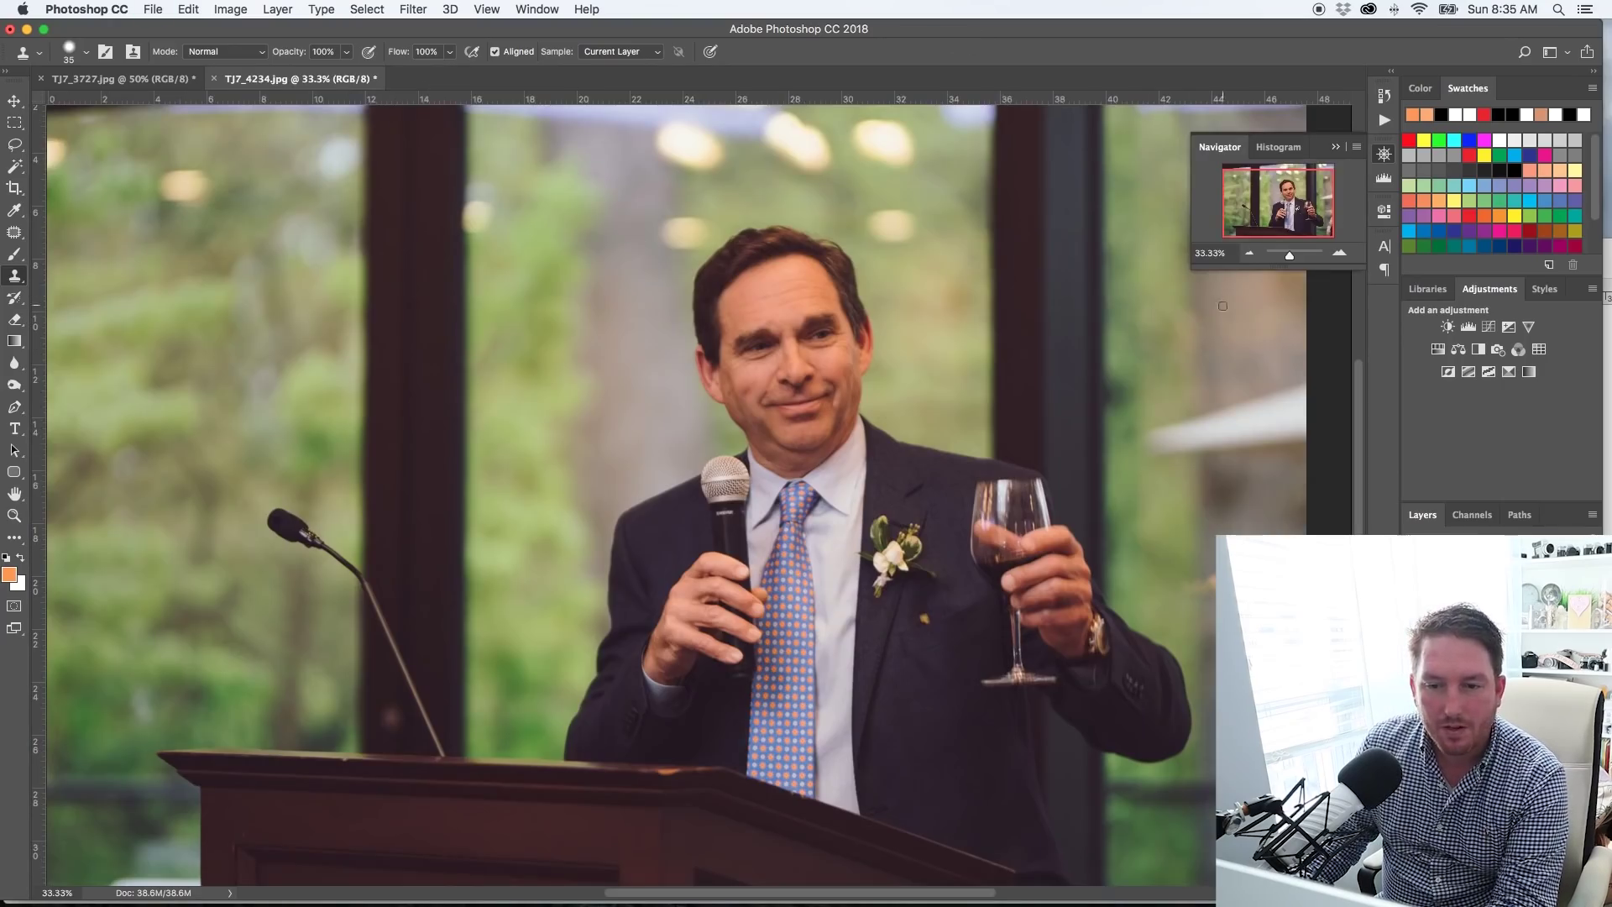
Duplicate the Background layer and patch the skin under both of the speaker's eyes with smoother cheek skin, clearing each selection
{"action": "left_click_drag", "start_coordinate": [15, 233], "coordinate": [93, 269]}
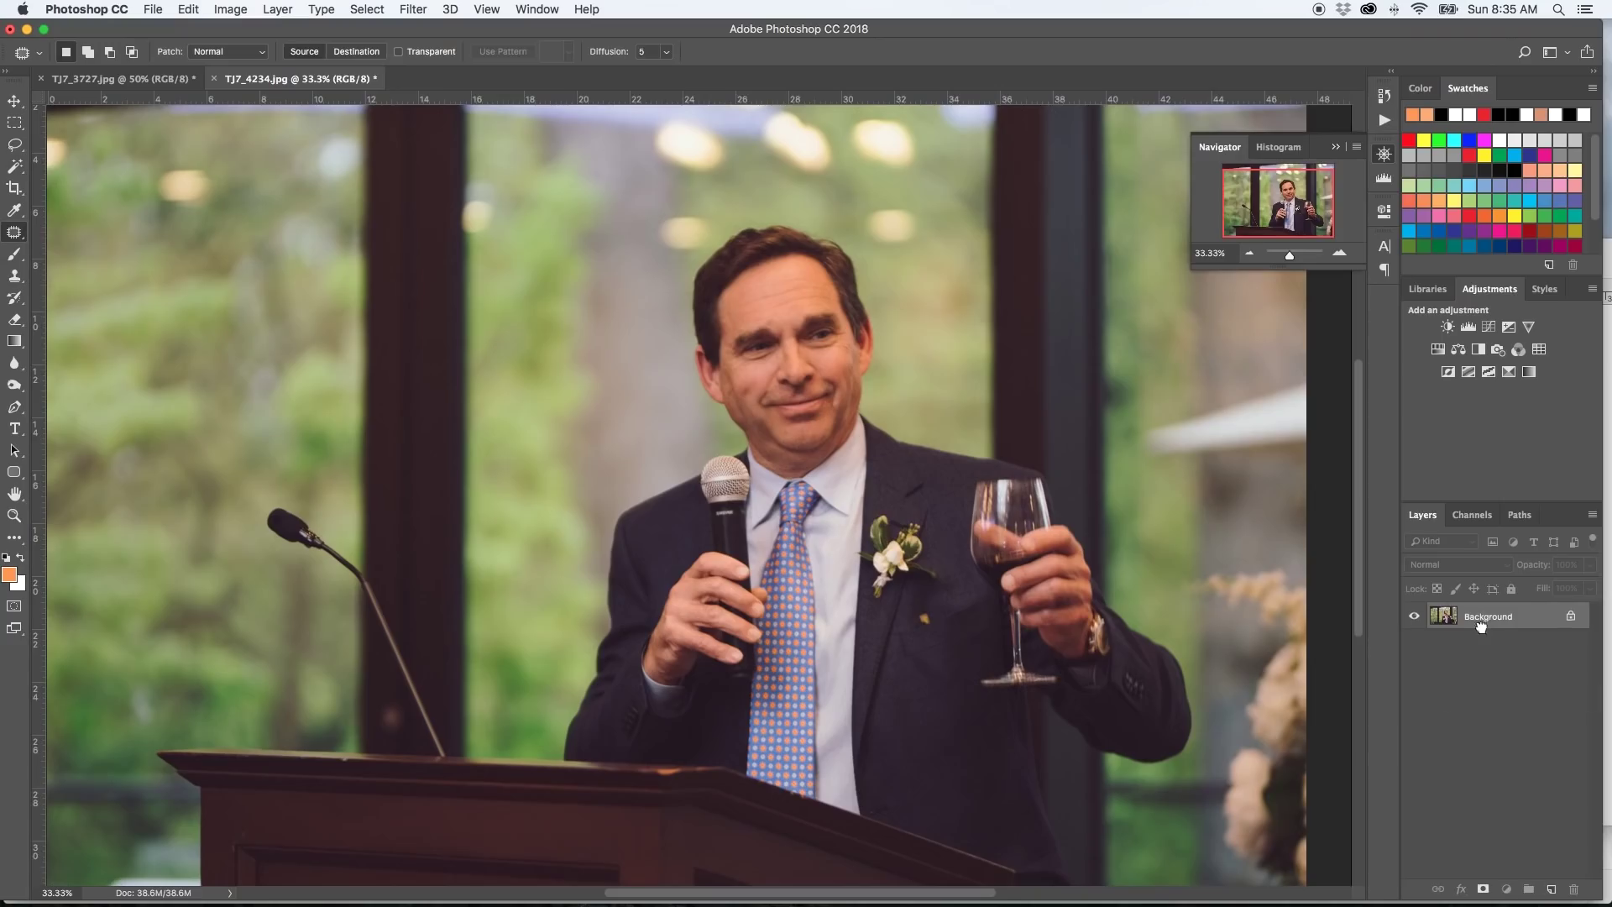
{"action": "left_click_drag", "start_coordinate": [1553, 889], "coordinate": [1553, 892]}
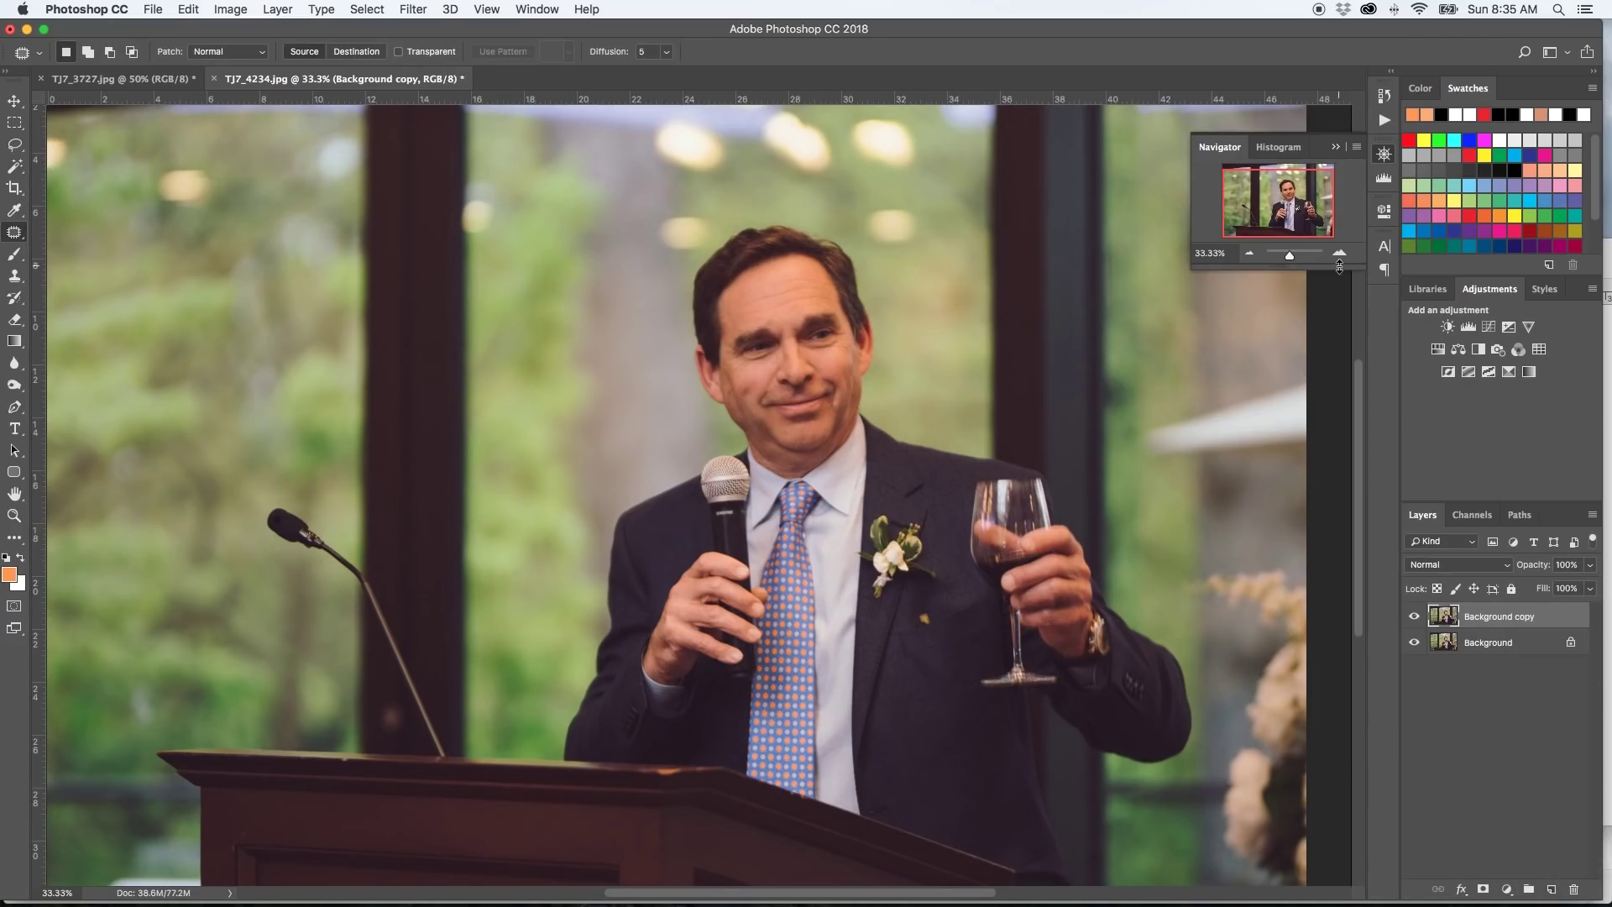
{"action": "key", "text": "super+plus"}
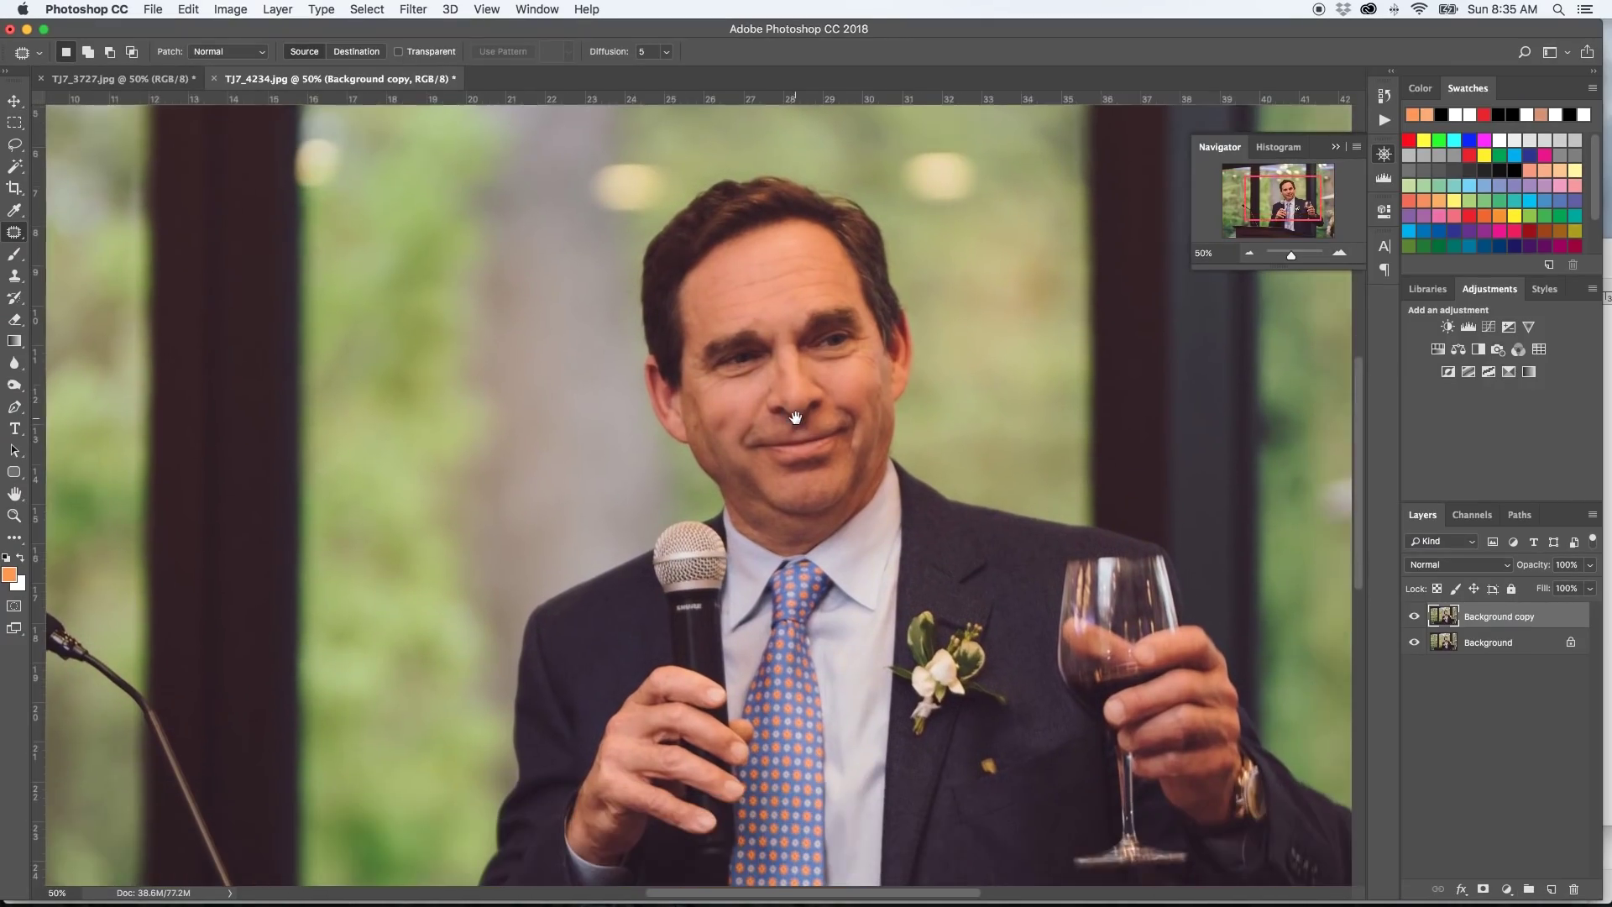
{"action": "mouse_move", "coordinate": [737, 364]}
{"action": "left_mouse_down"}
{"action": "mouse_move", "coordinate": [751, 384]}
{"action": "mouse_move", "coordinate": [776, 357]}
{"action": "mouse_move", "coordinate": [734, 399]}
{"action": "left_mouse_up"}
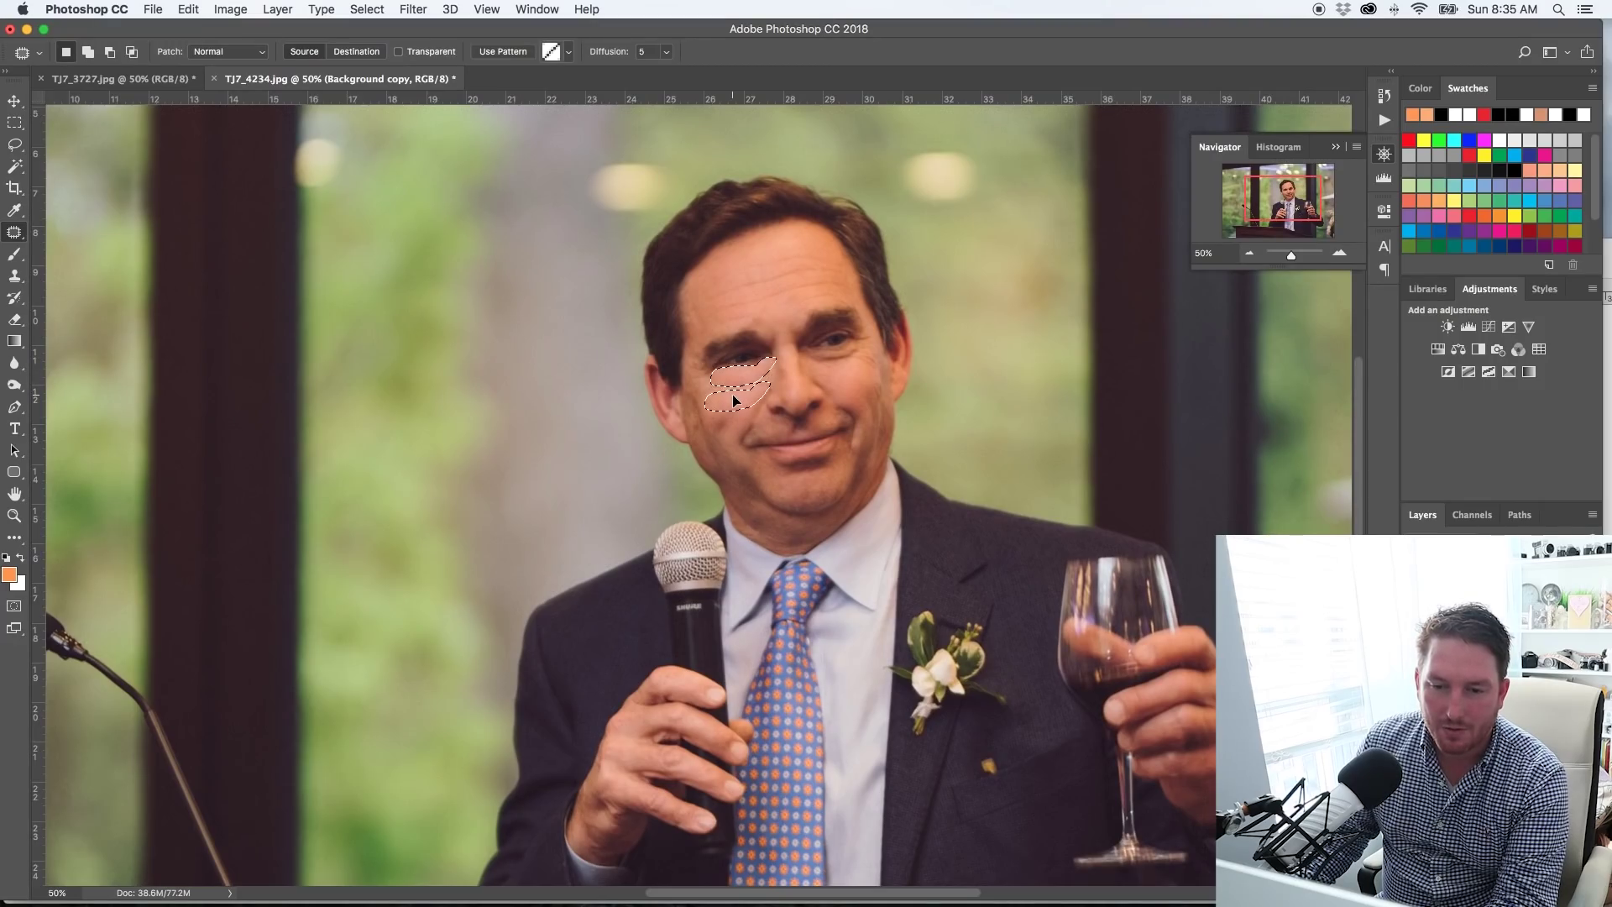
{"action": "key", "text": "super+d"}
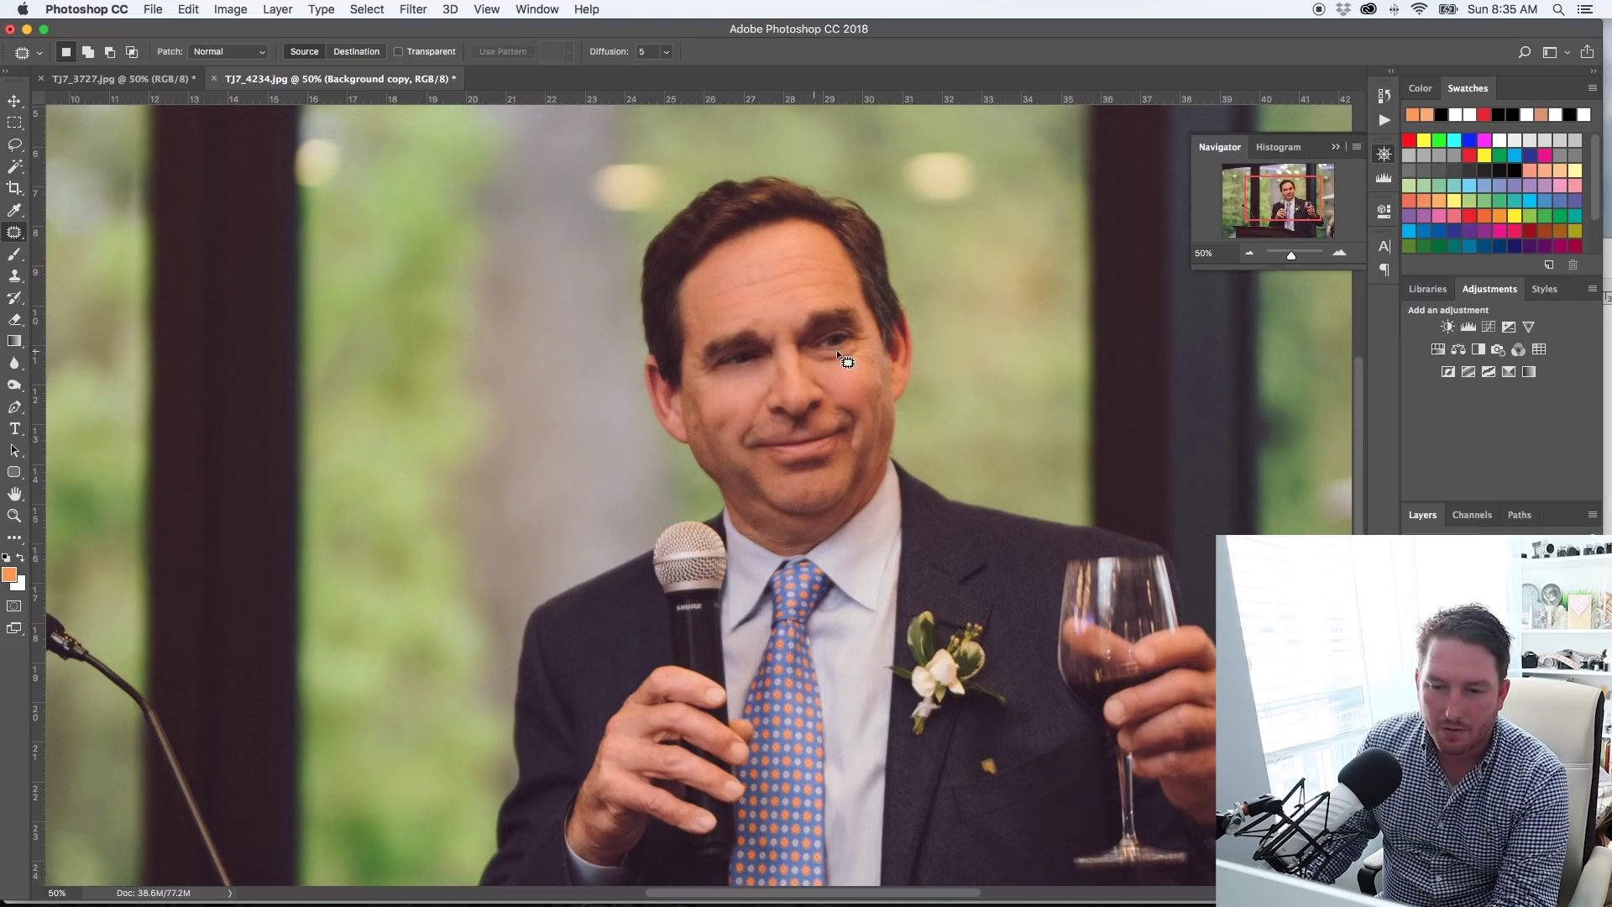
{"action": "mouse_move", "coordinate": [810, 348]}
{"action": "left_mouse_down"}
{"action": "mouse_move", "coordinate": [838, 365]}
{"action": "mouse_move", "coordinate": [865, 344]}
{"action": "mouse_move", "coordinate": [847, 380]}
{"action": "mouse_move", "coordinate": [849, 367]}
{"action": "left_mouse_up"}
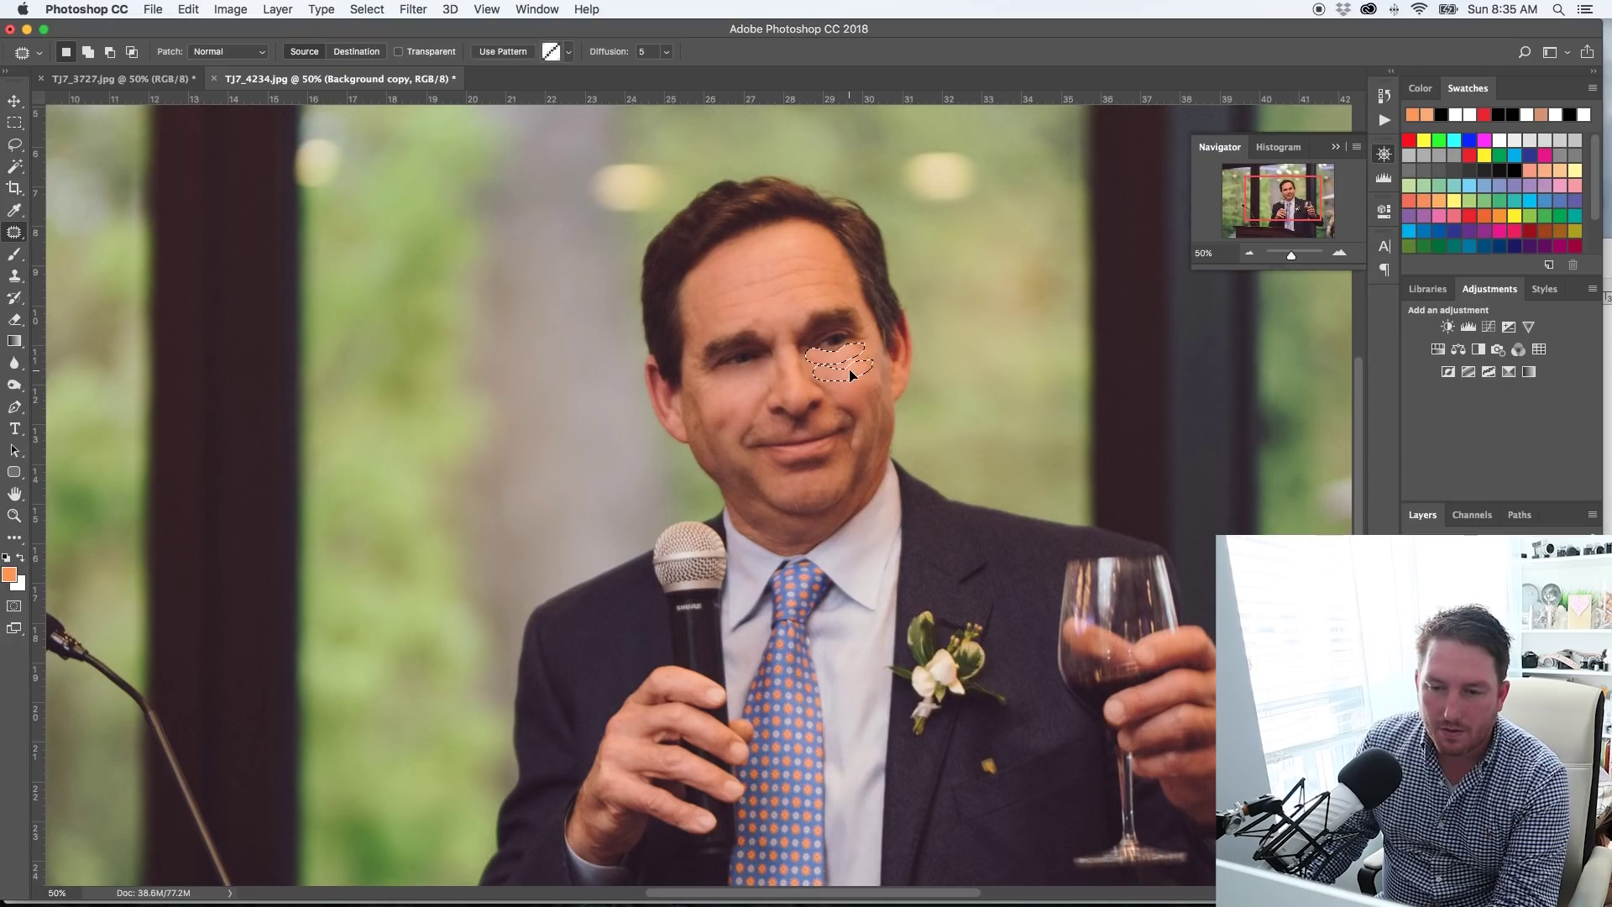
{"action": "key", "text": "ctrl+d"}
Lower the opacity of the Background copy layer to soften the under-eye retouching
{"action": "left_click", "coordinate": [1590, 566]}
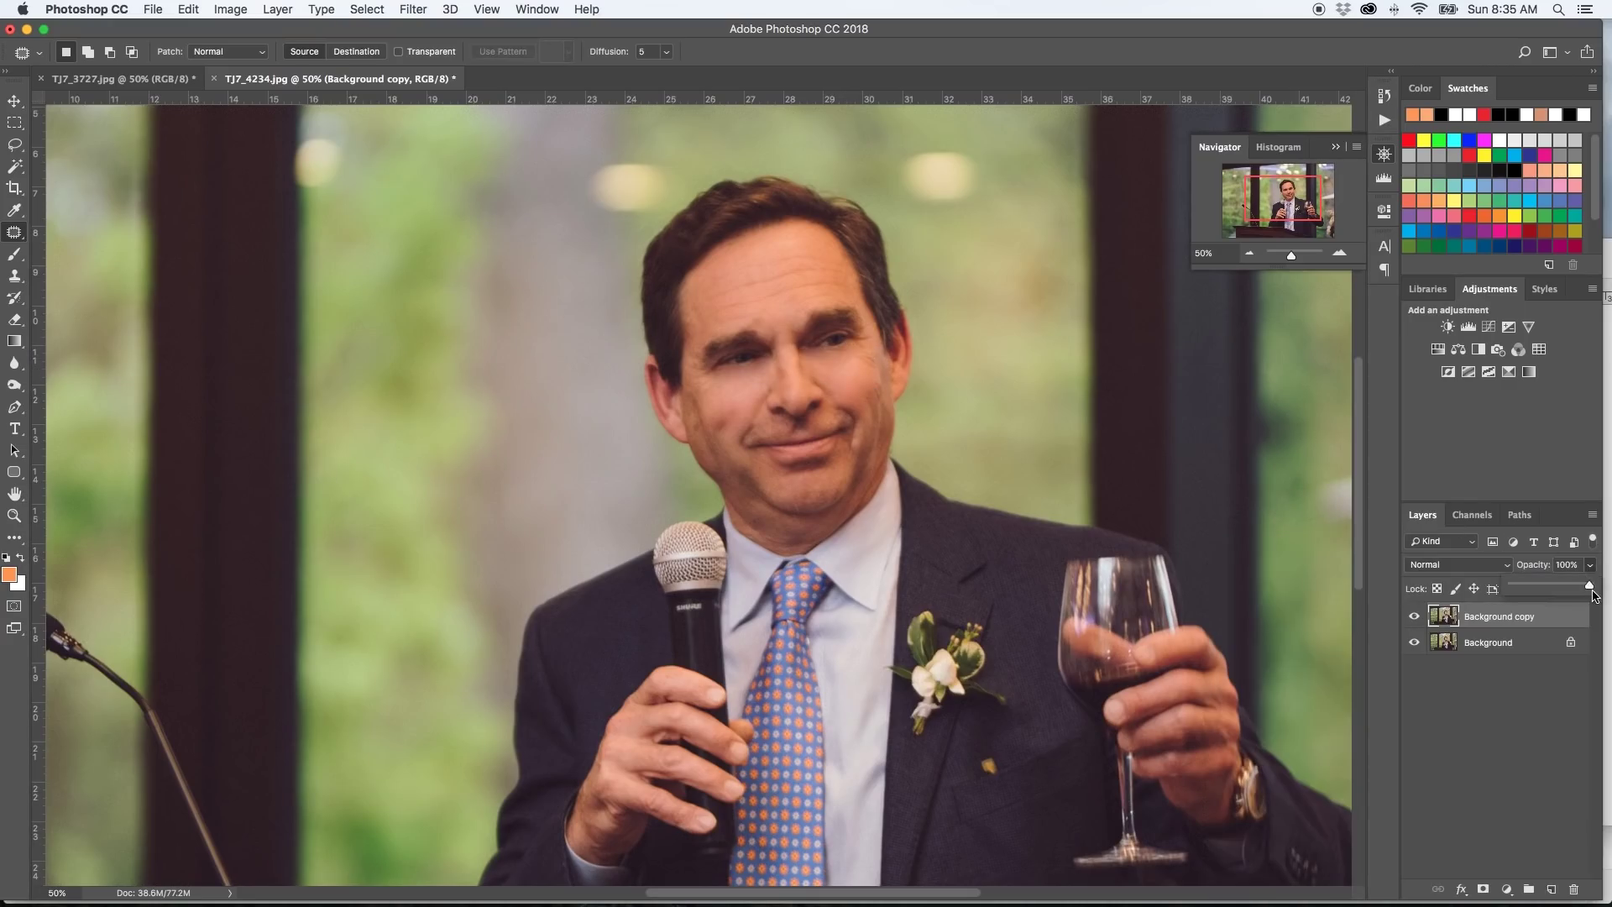
{"action": "mouse_move", "coordinate": [1590, 589]}
{"action": "left_mouse_down"}
{"action": "mouse_move", "coordinate": [1522, 589]}
{"action": "mouse_move", "coordinate": [1585, 586]}
{"action": "mouse_move", "coordinate": [1558, 587]}
{"action": "left_mouse_up"}
{"action": "left_click", "coordinate": [1251, 254]}
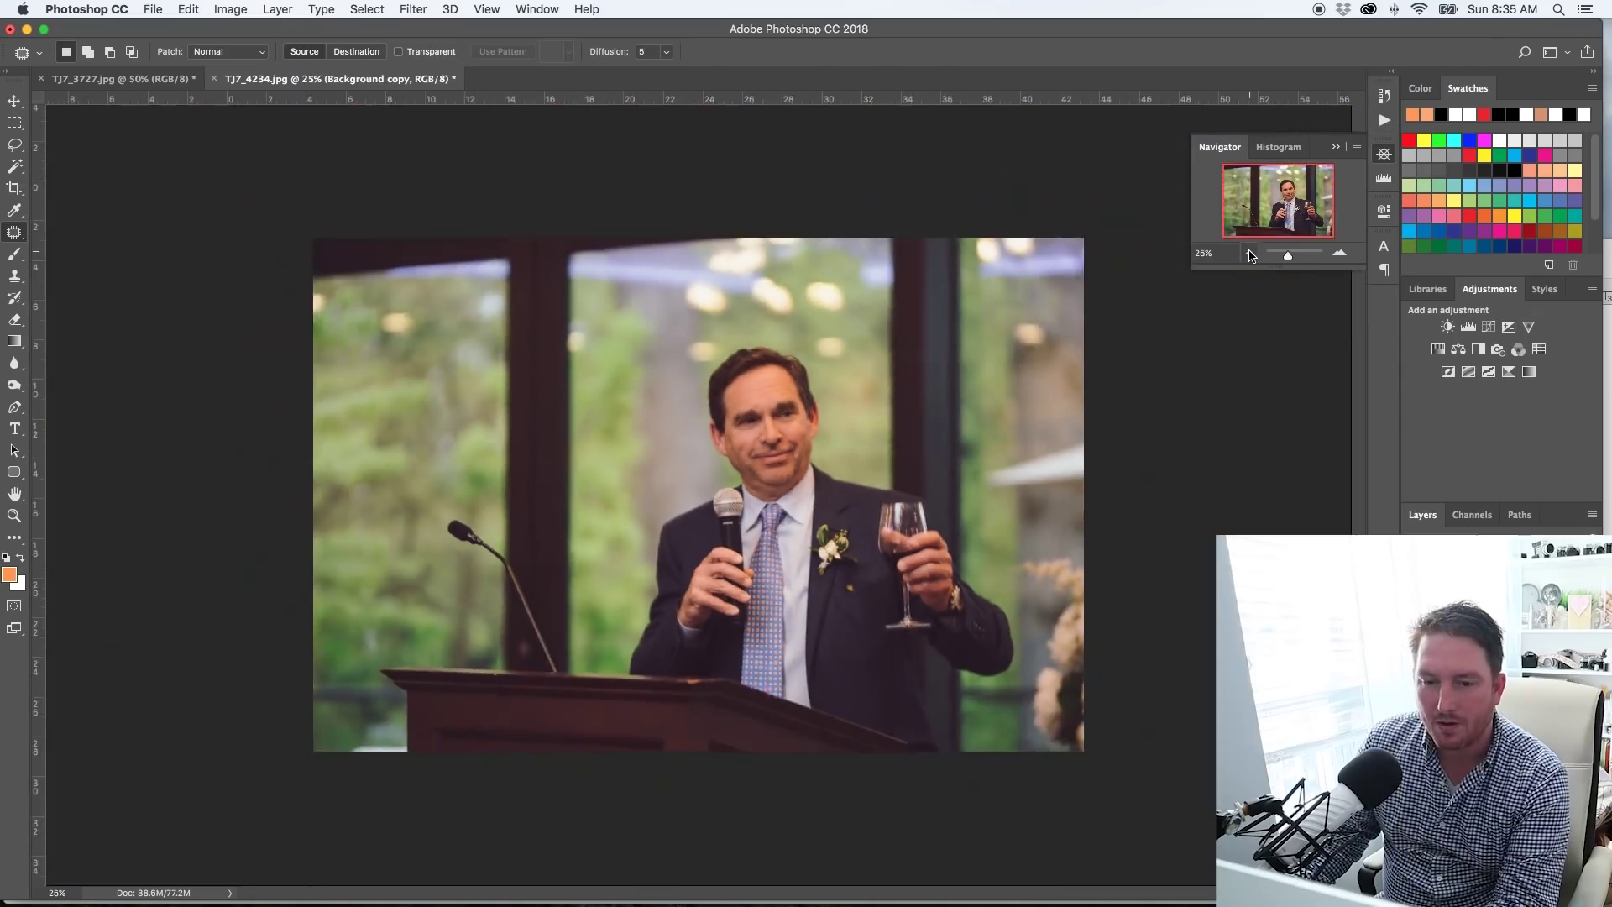
{"action": "left_click", "coordinate": [1340, 253]}
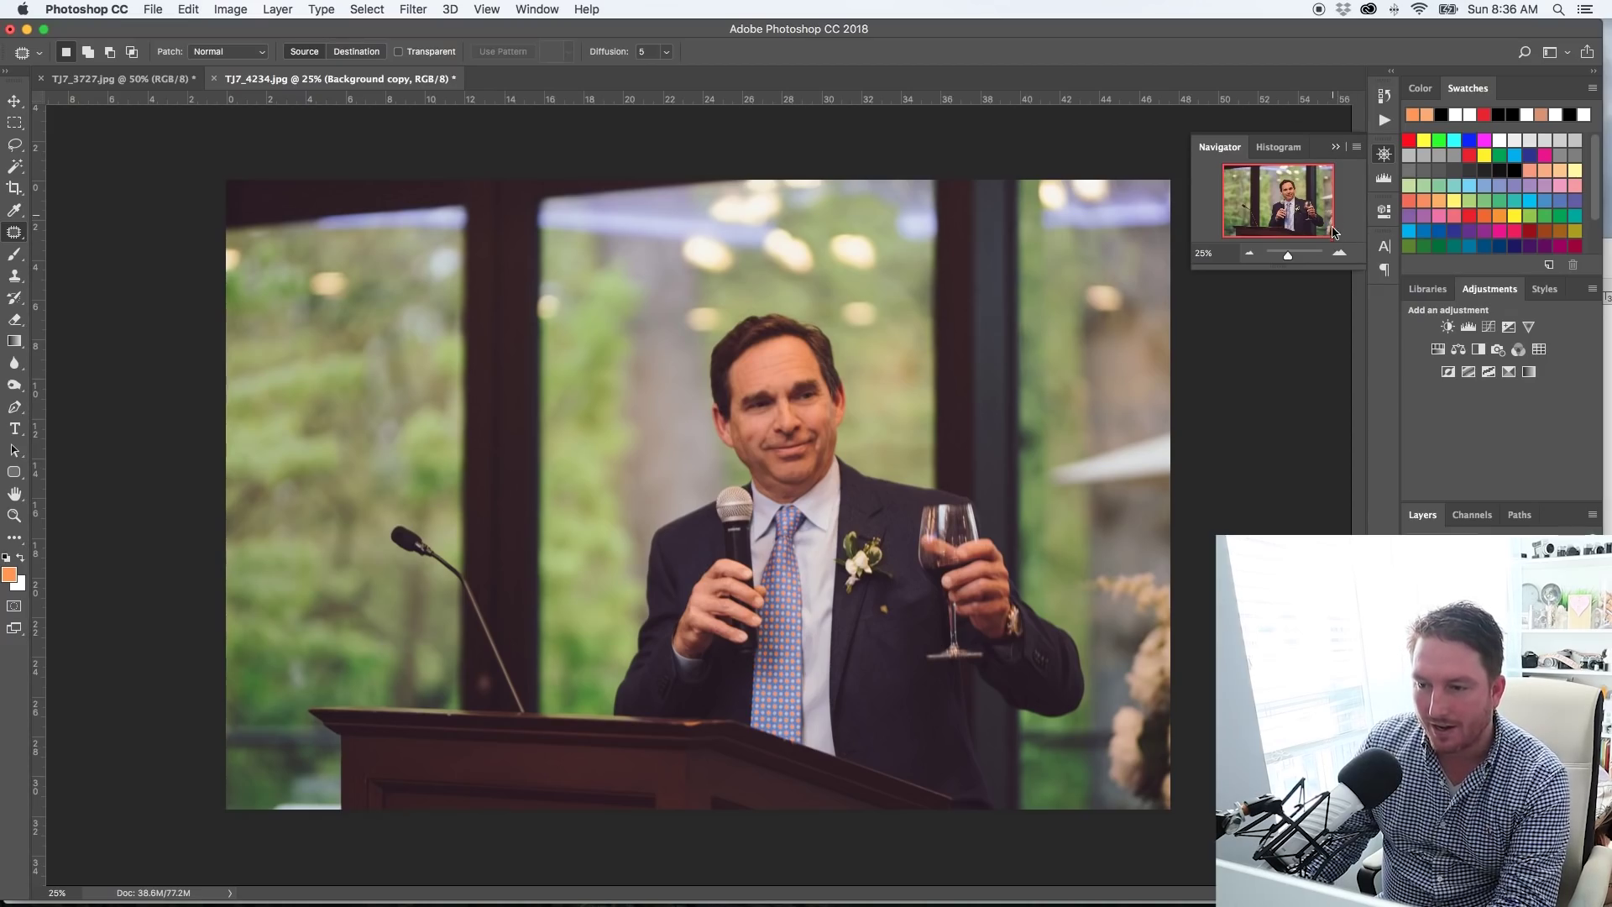
{"action": "left_click", "coordinate": [1341, 256]}
{"action": "left_click", "coordinate": [1341, 257]}
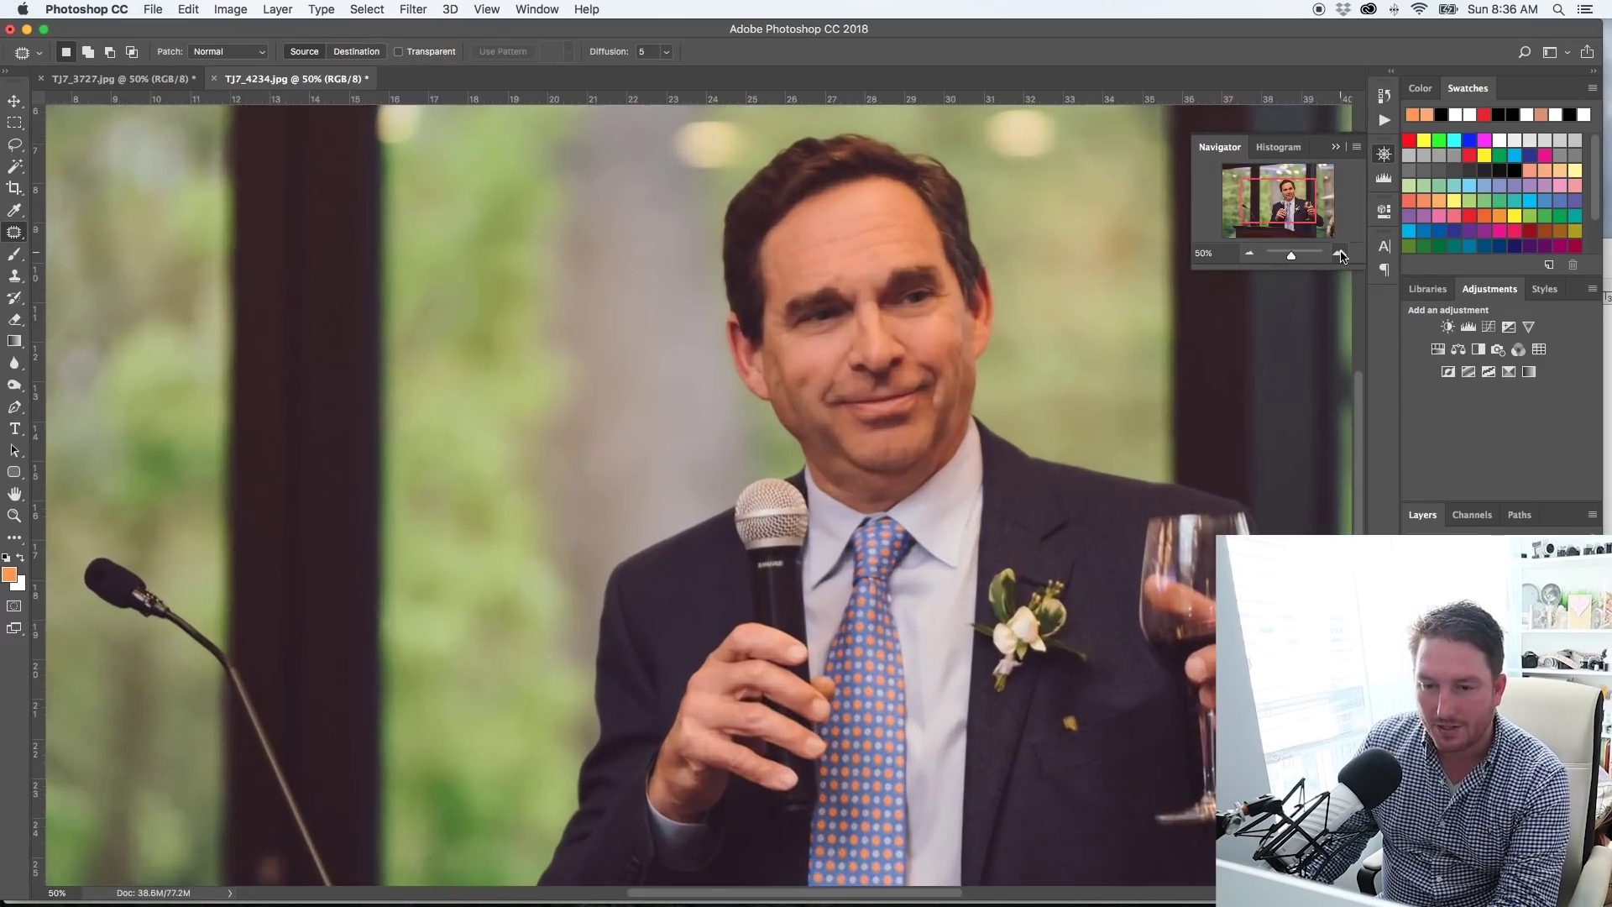
{"action": "left_click_drag", "start_coordinate": [1287, 212], "coordinate": [1289, 205]}
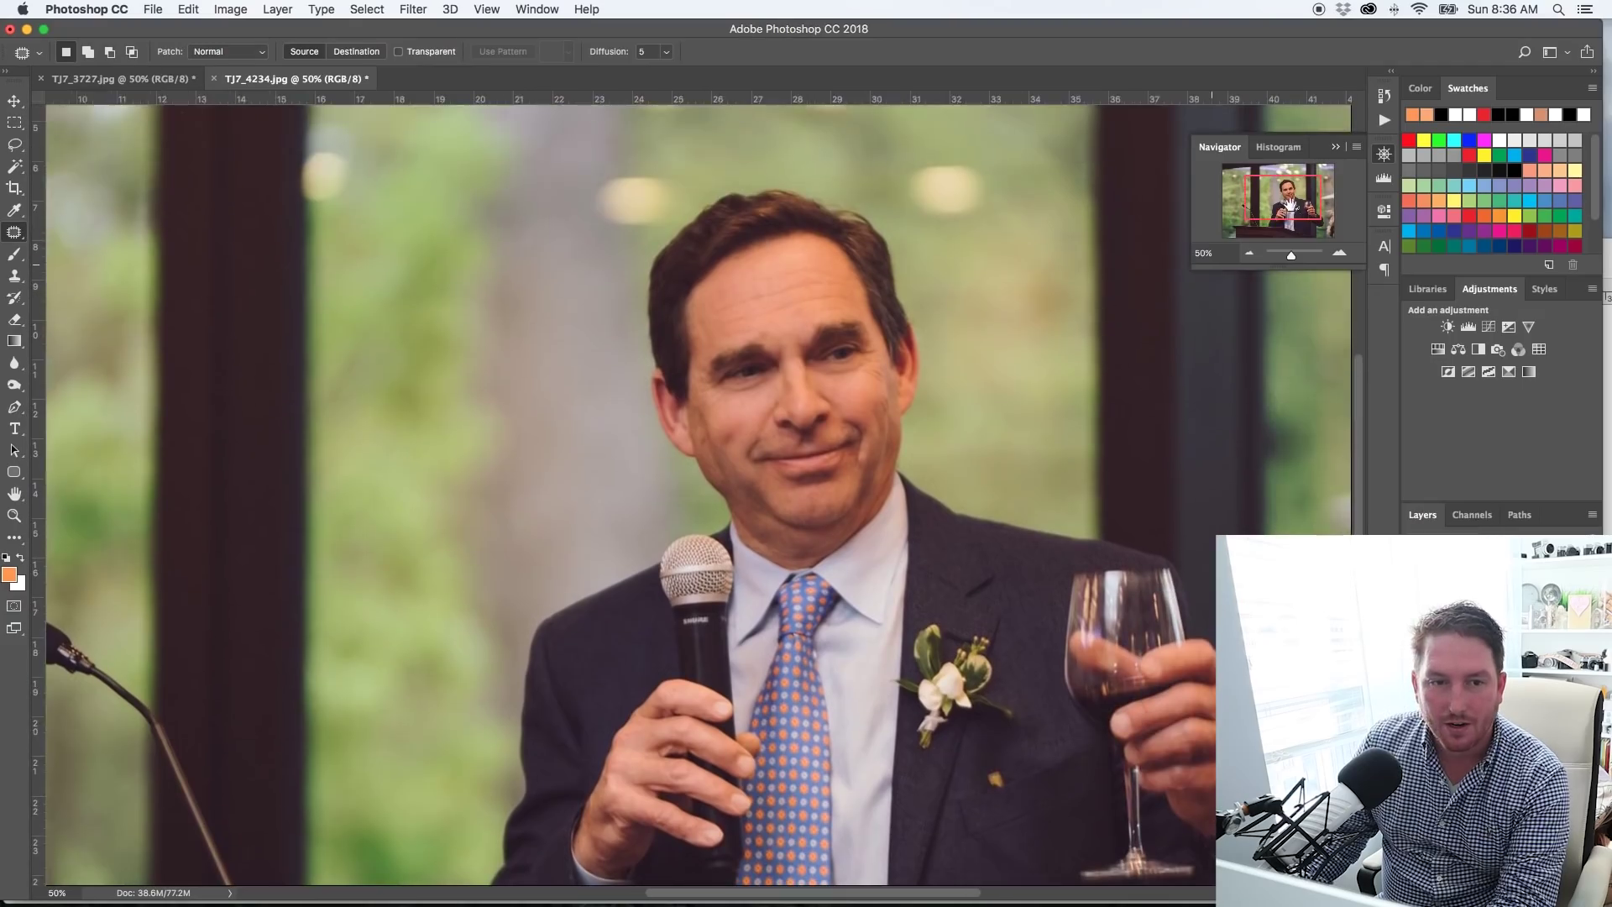
{"action": "left_click", "coordinate": [118, 78]}
{"action": "left_click", "coordinate": [286, 80]}
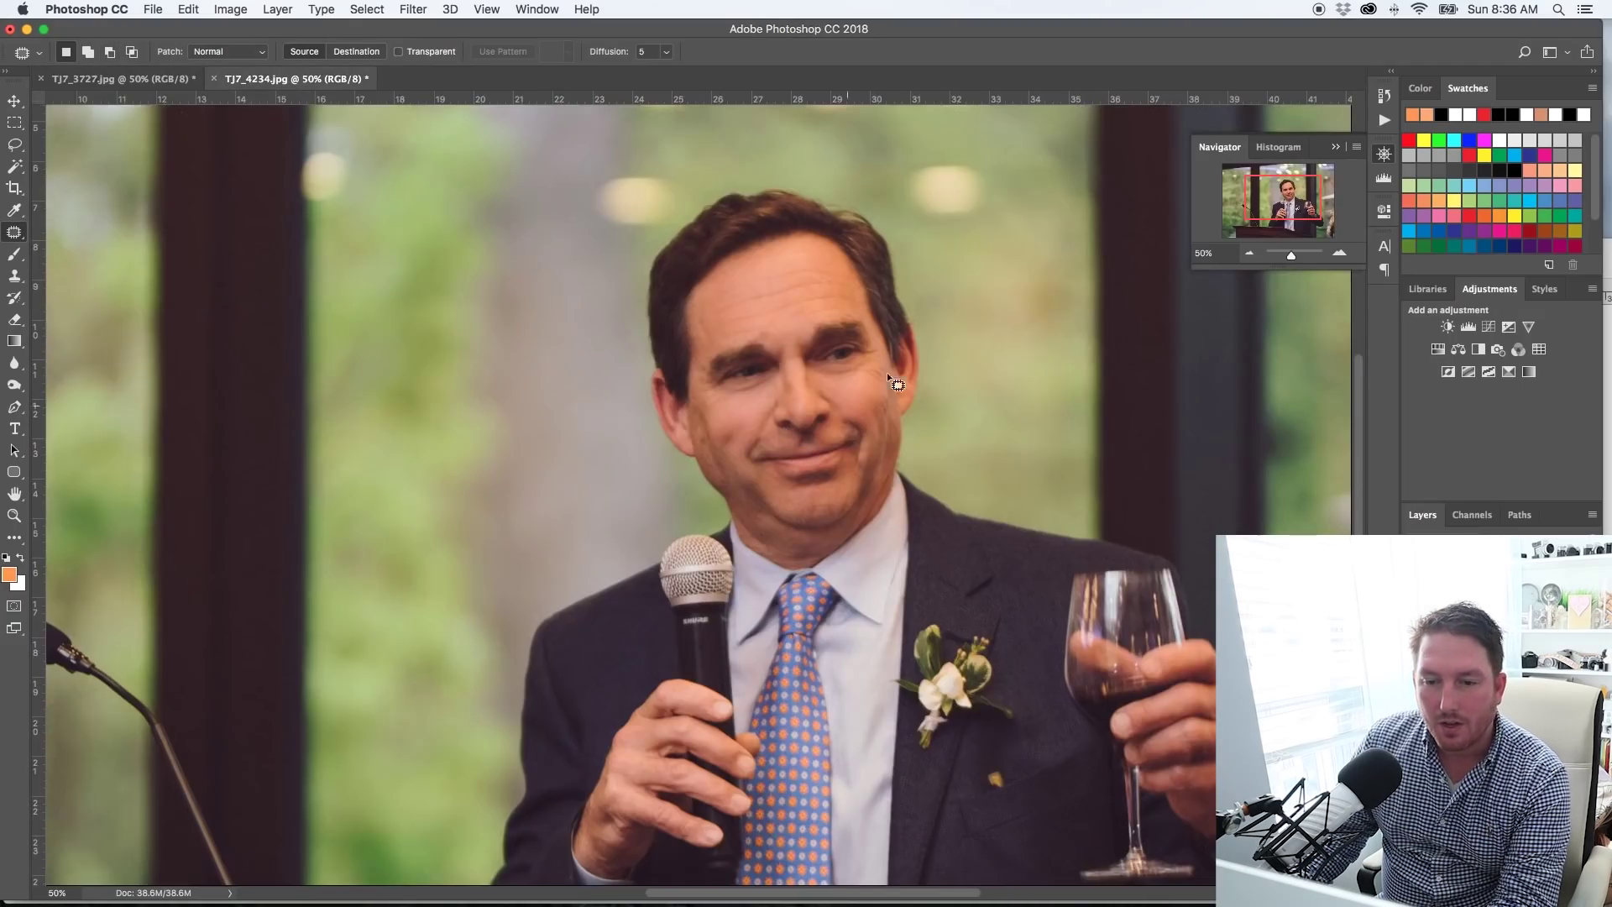
{"action": "left_click", "coordinate": [413, 10]}
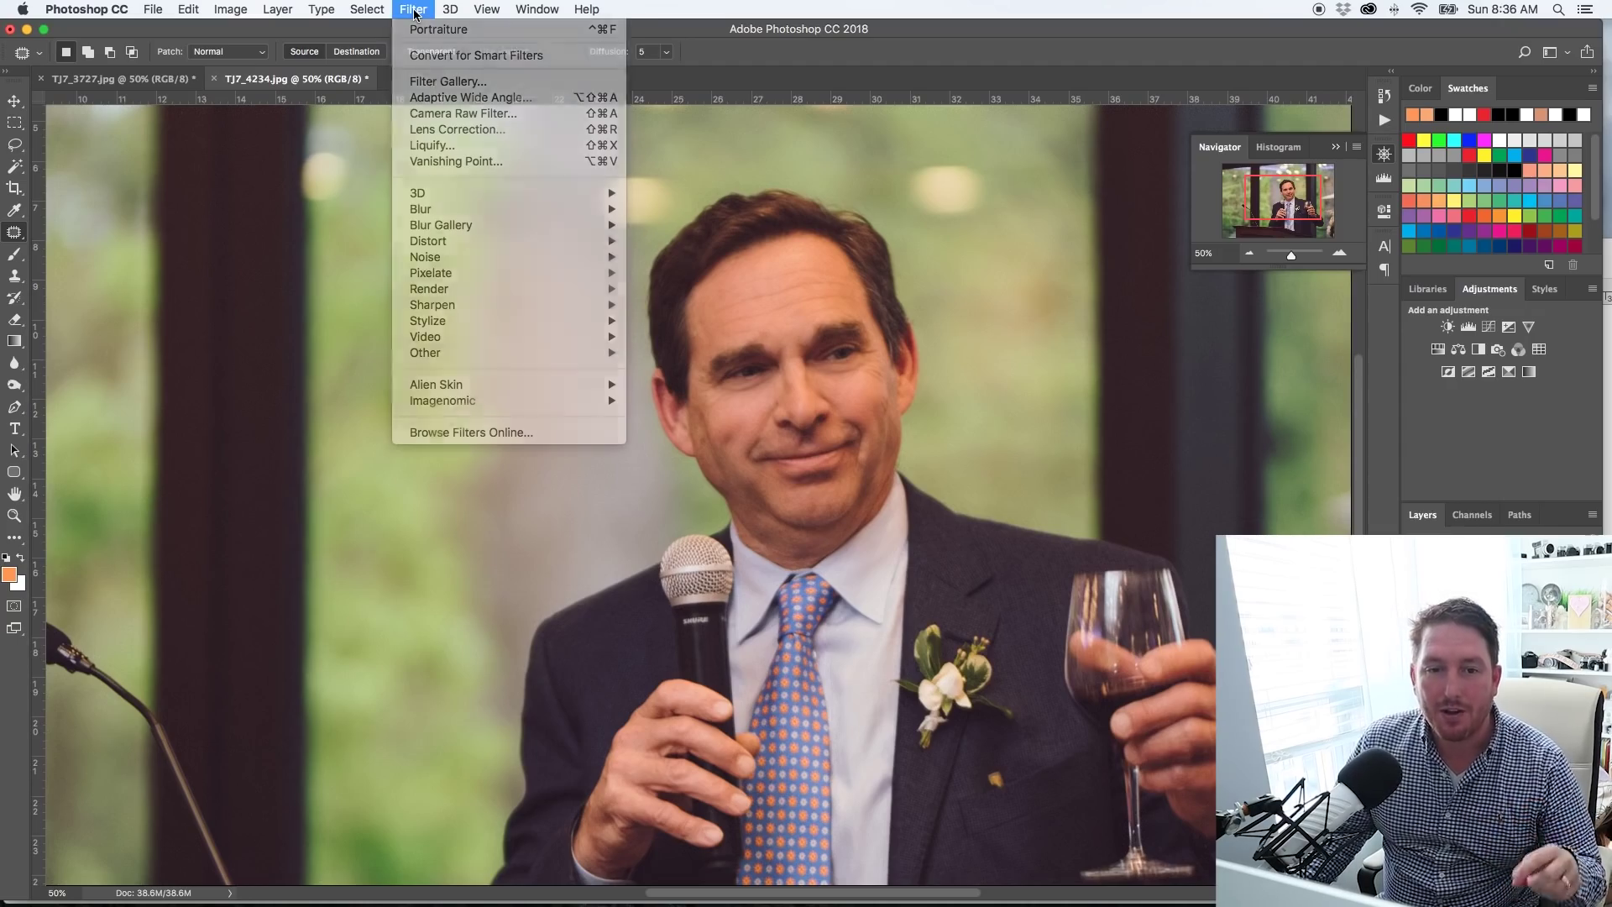
{"action": "left_click", "coordinate": [414, 10]}
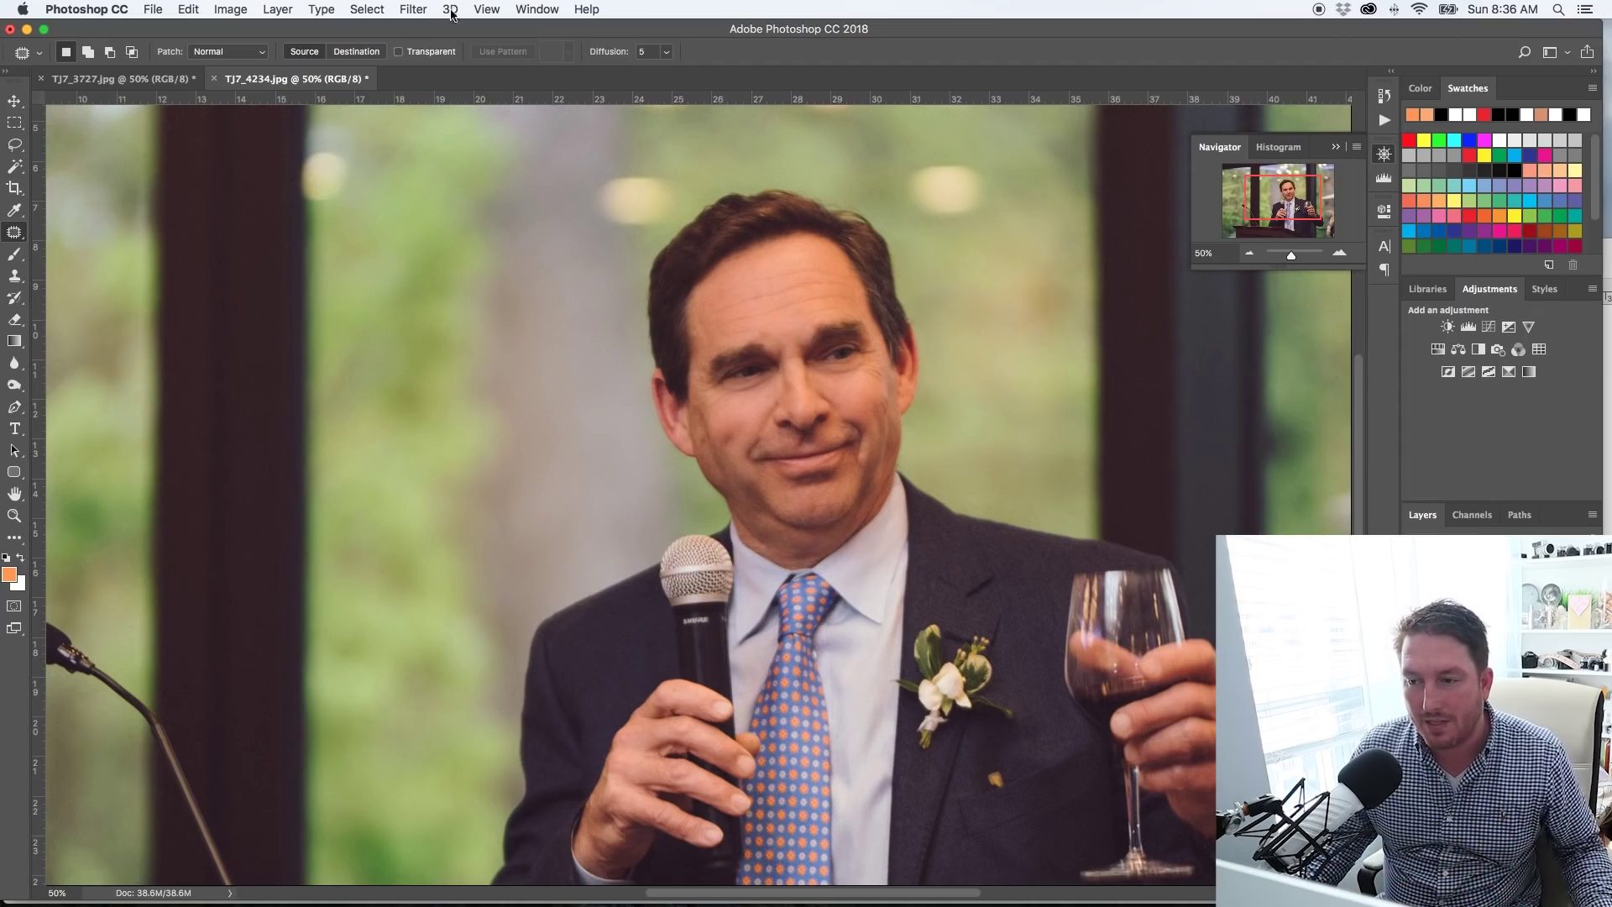
{"action": "left_click", "coordinate": [1384, 154]}
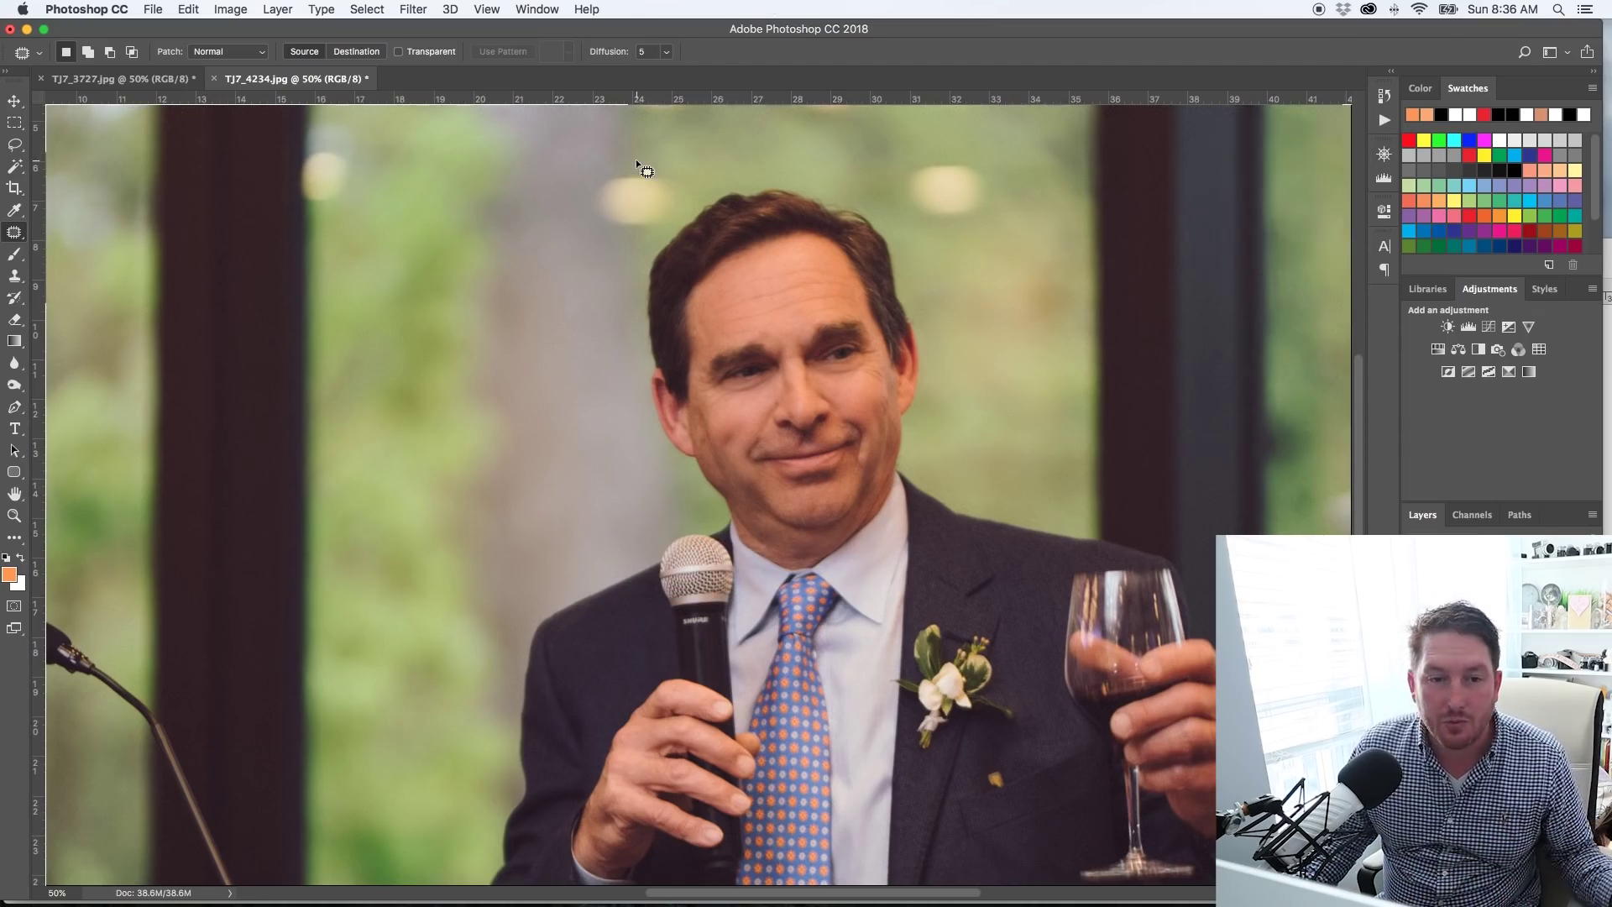
Resize the speaker photo to 98 percent width with the width and height unlinked
{"action": "left_click", "coordinate": [231, 10]}
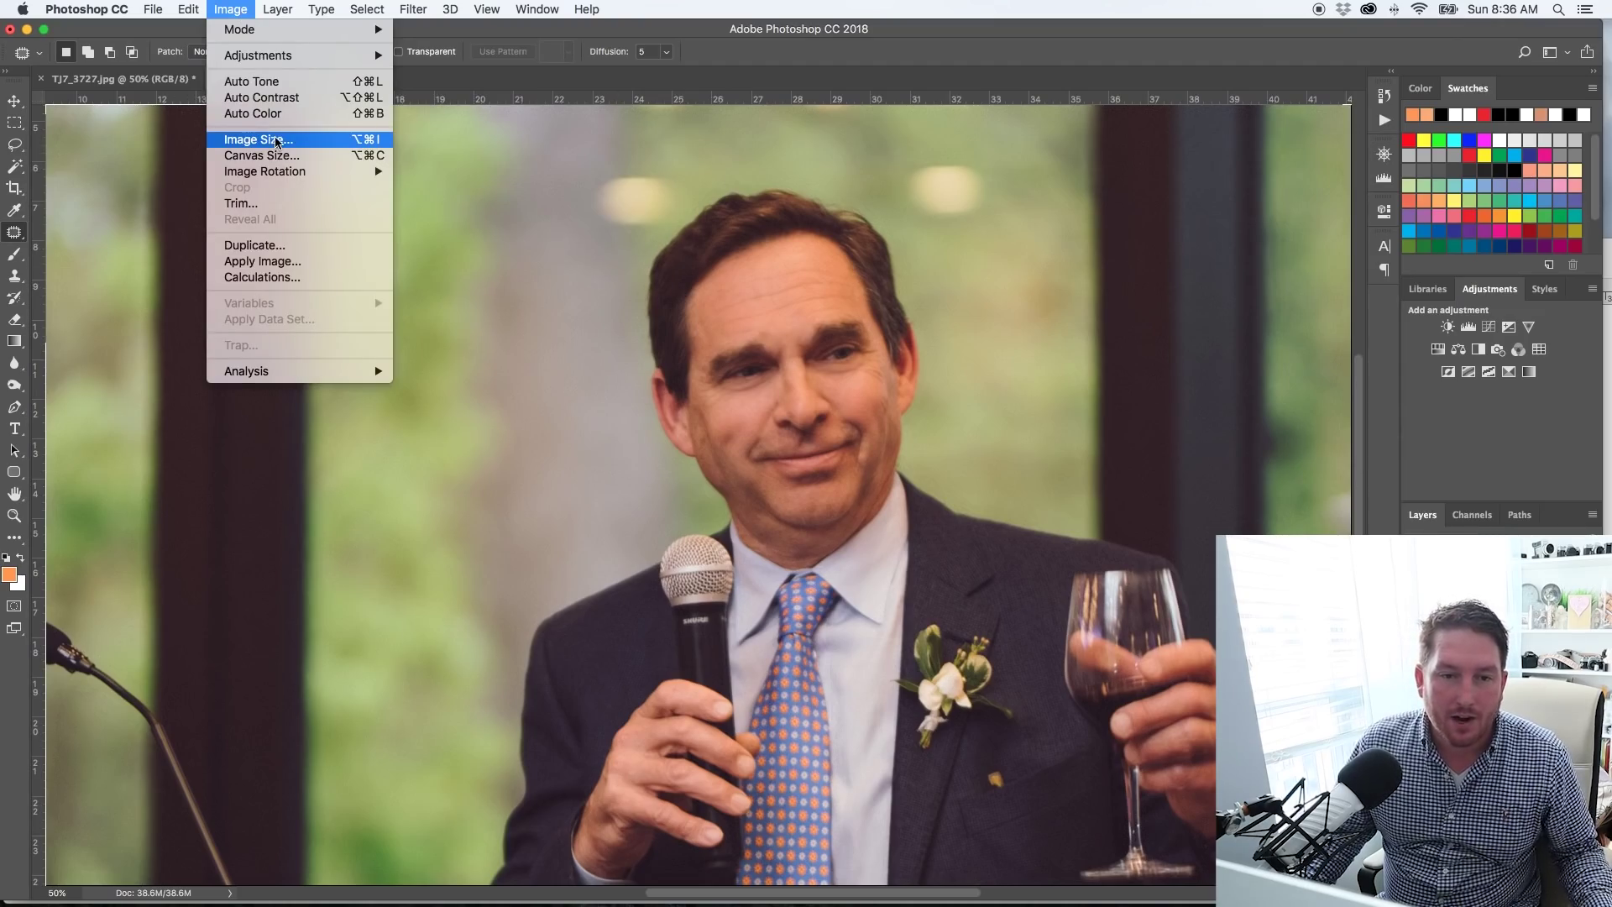
{"action": "left_click", "coordinate": [241, 10]}
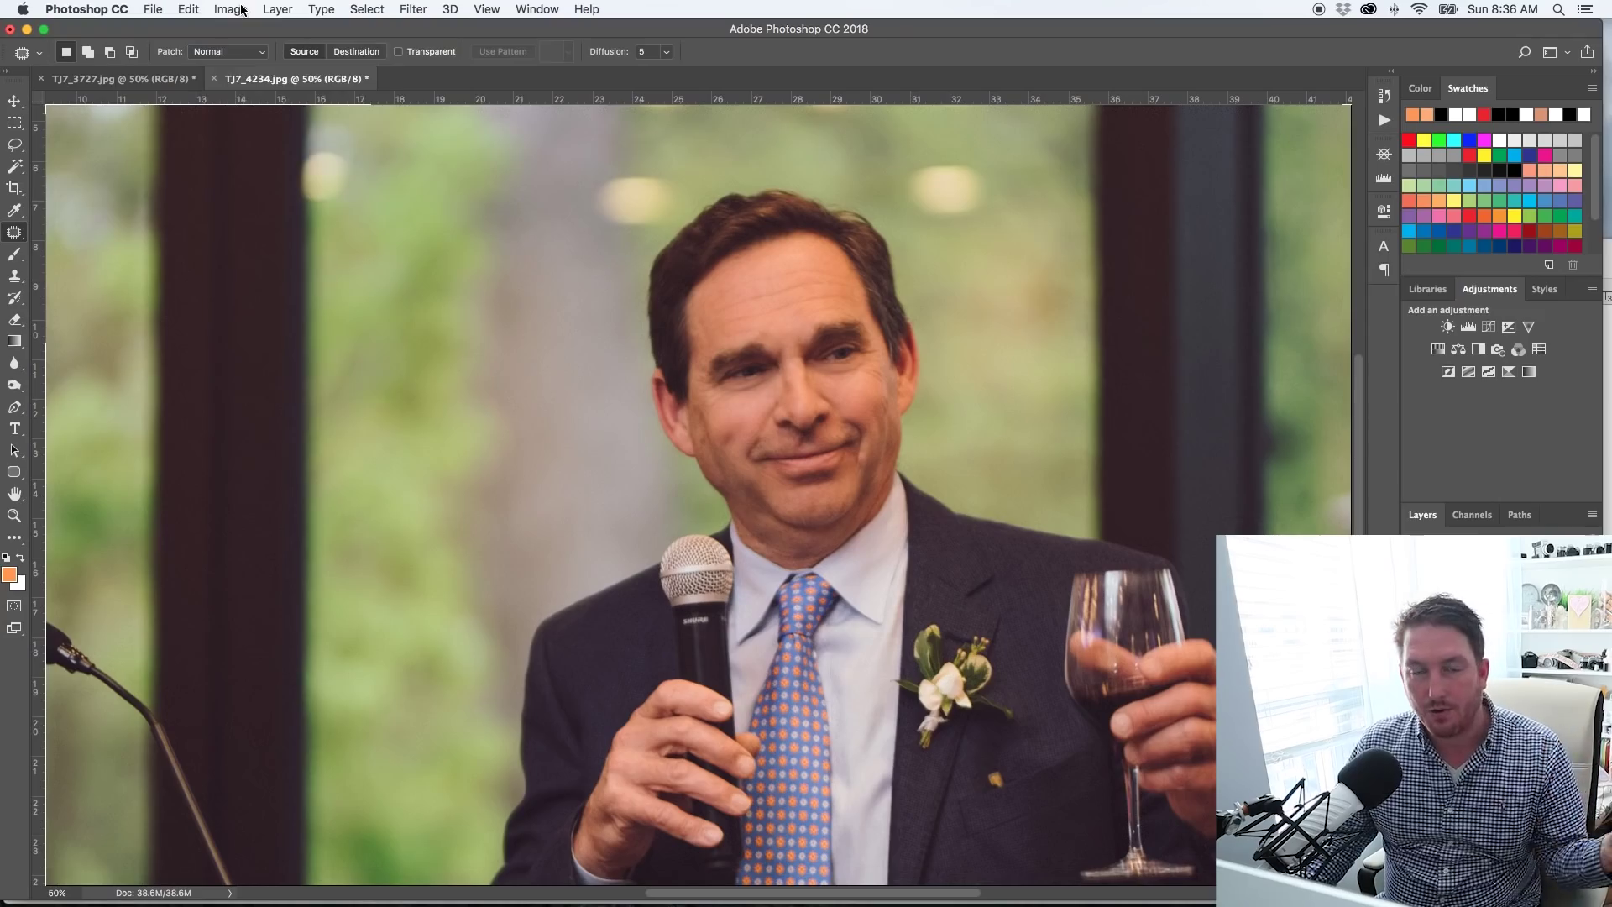
{"action": "left_click", "coordinate": [241, 9]}
{"action": "left_click", "coordinate": [262, 141]}
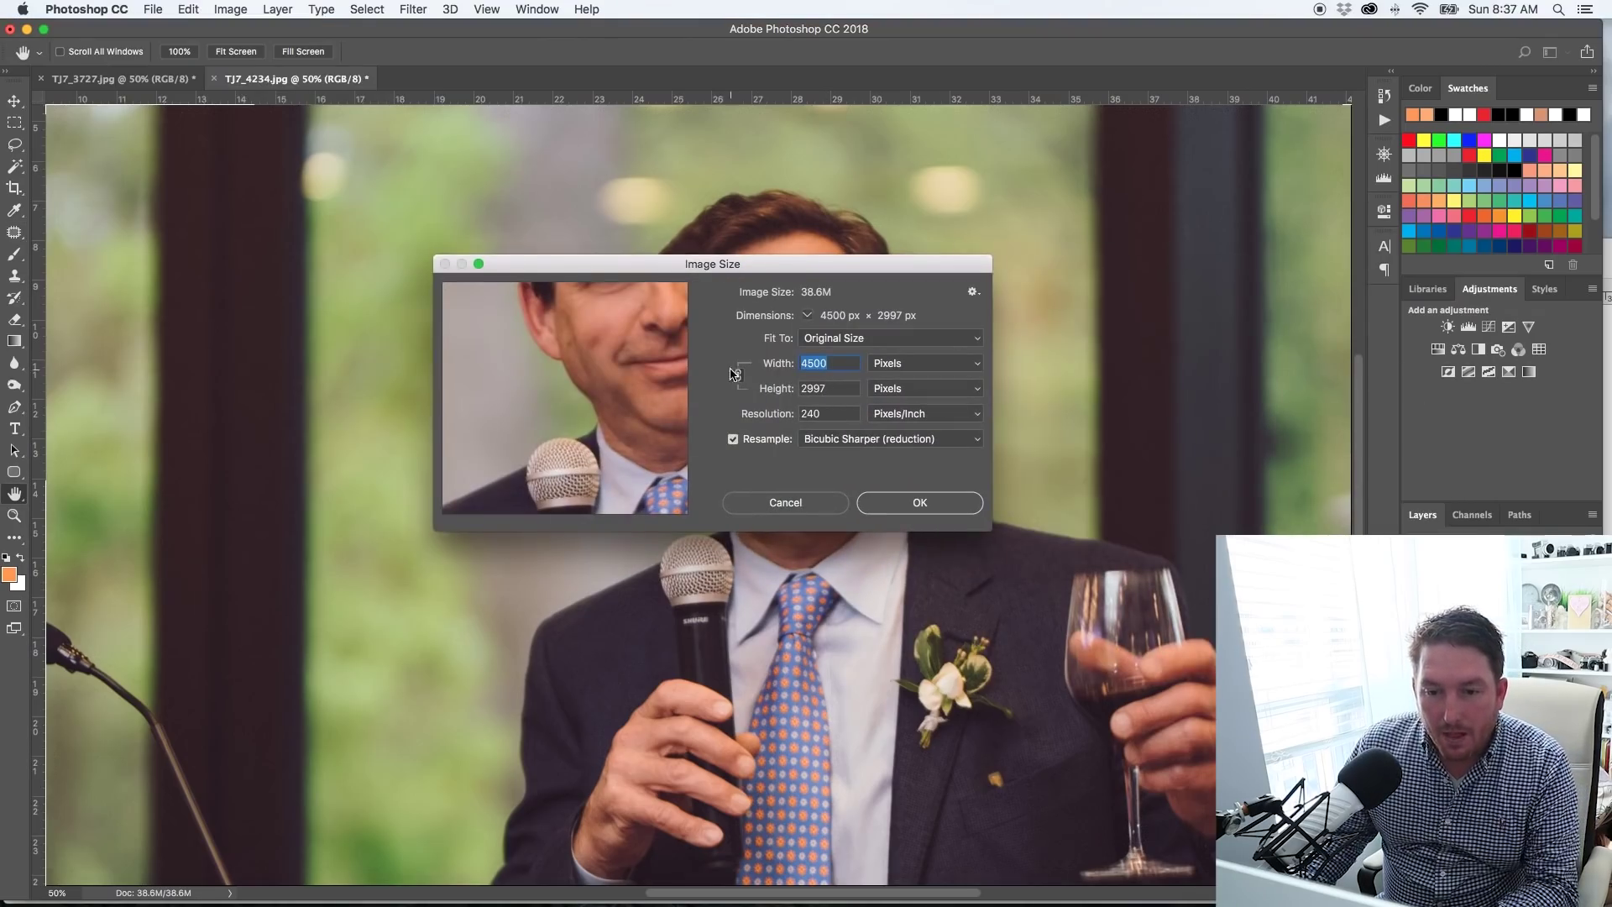
{"action": "left_click", "coordinate": [917, 363]}
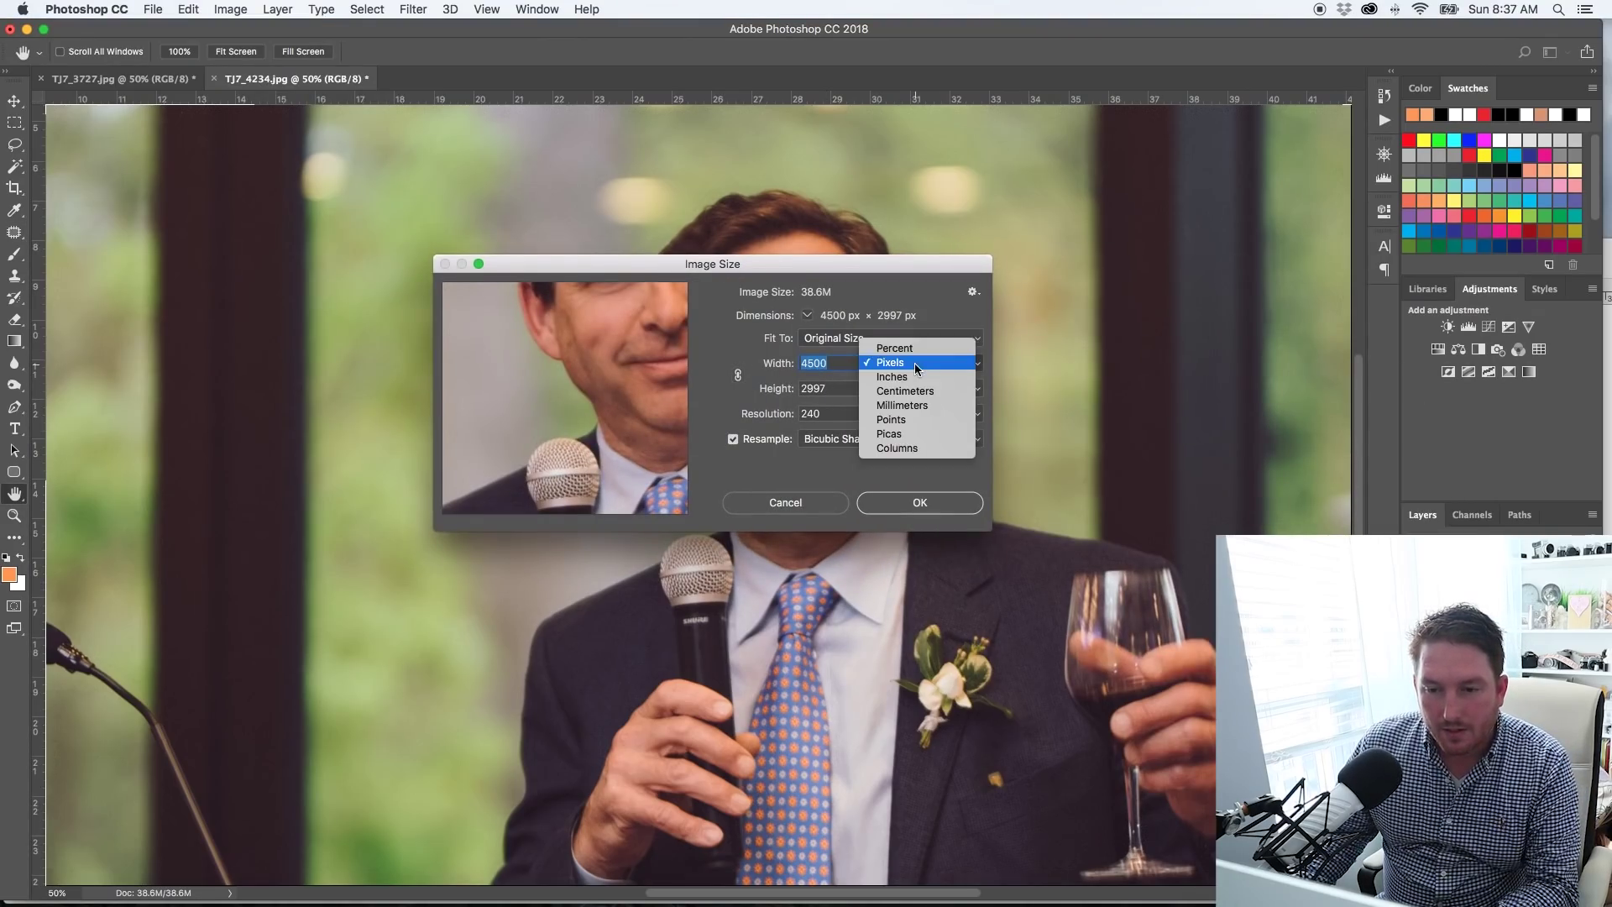
{"action": "left_click", "coordinate": [907, 348]}
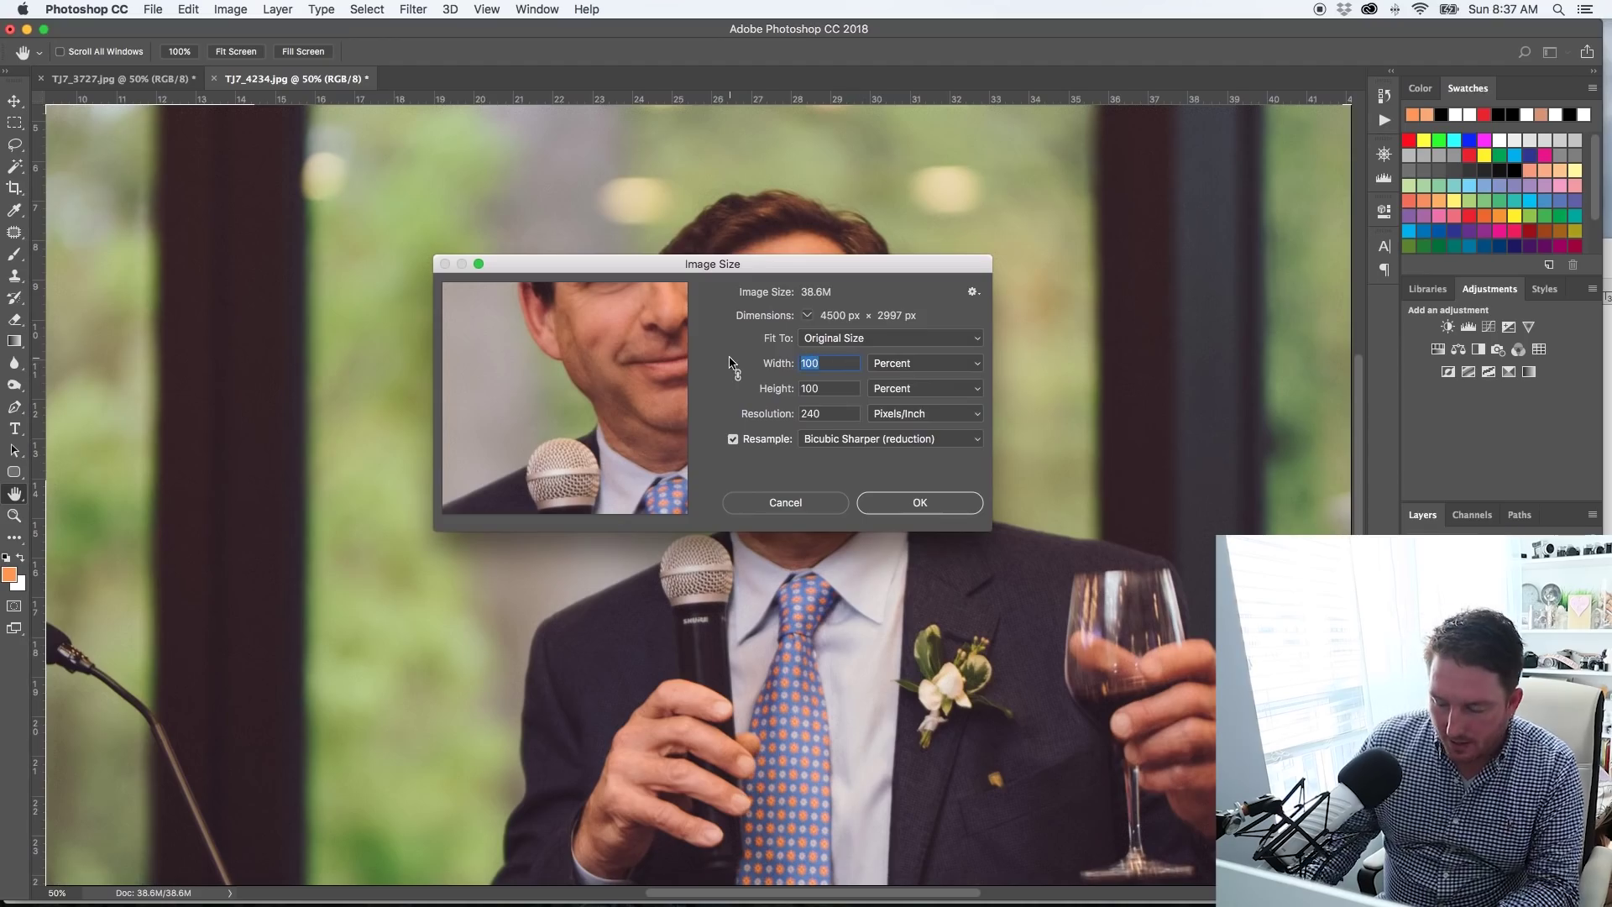
{"action": "type", "text": "98"}
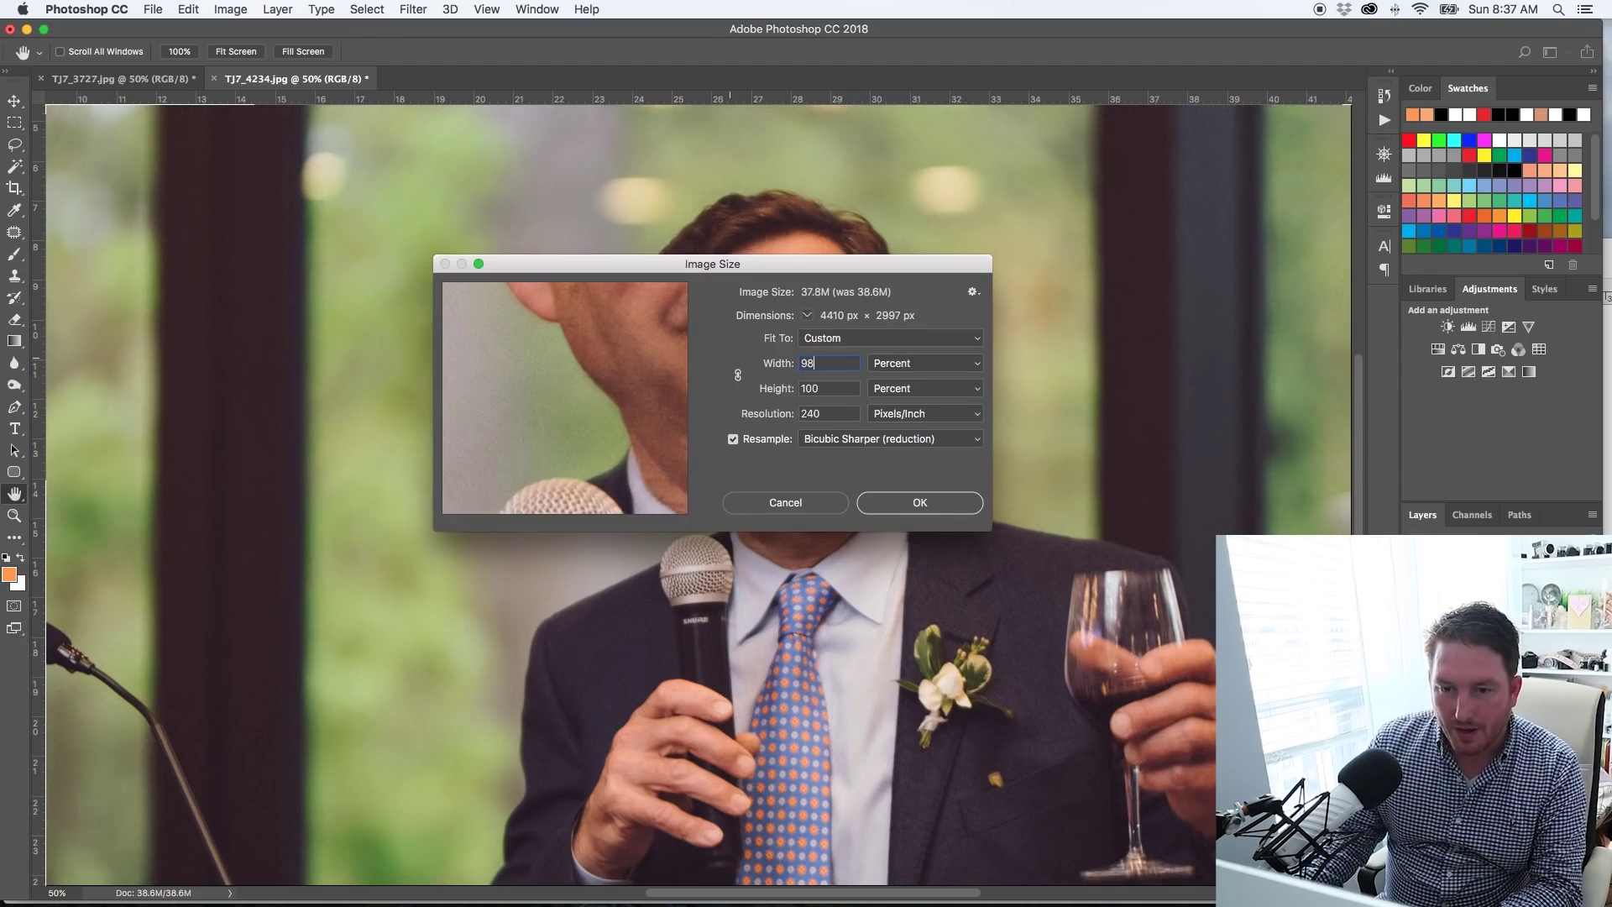
{"action": "key", "text": "Return"}
Toggle the width resize off and on to compare the speaker's face before and after
{"action": "key", "text": "super+z"}
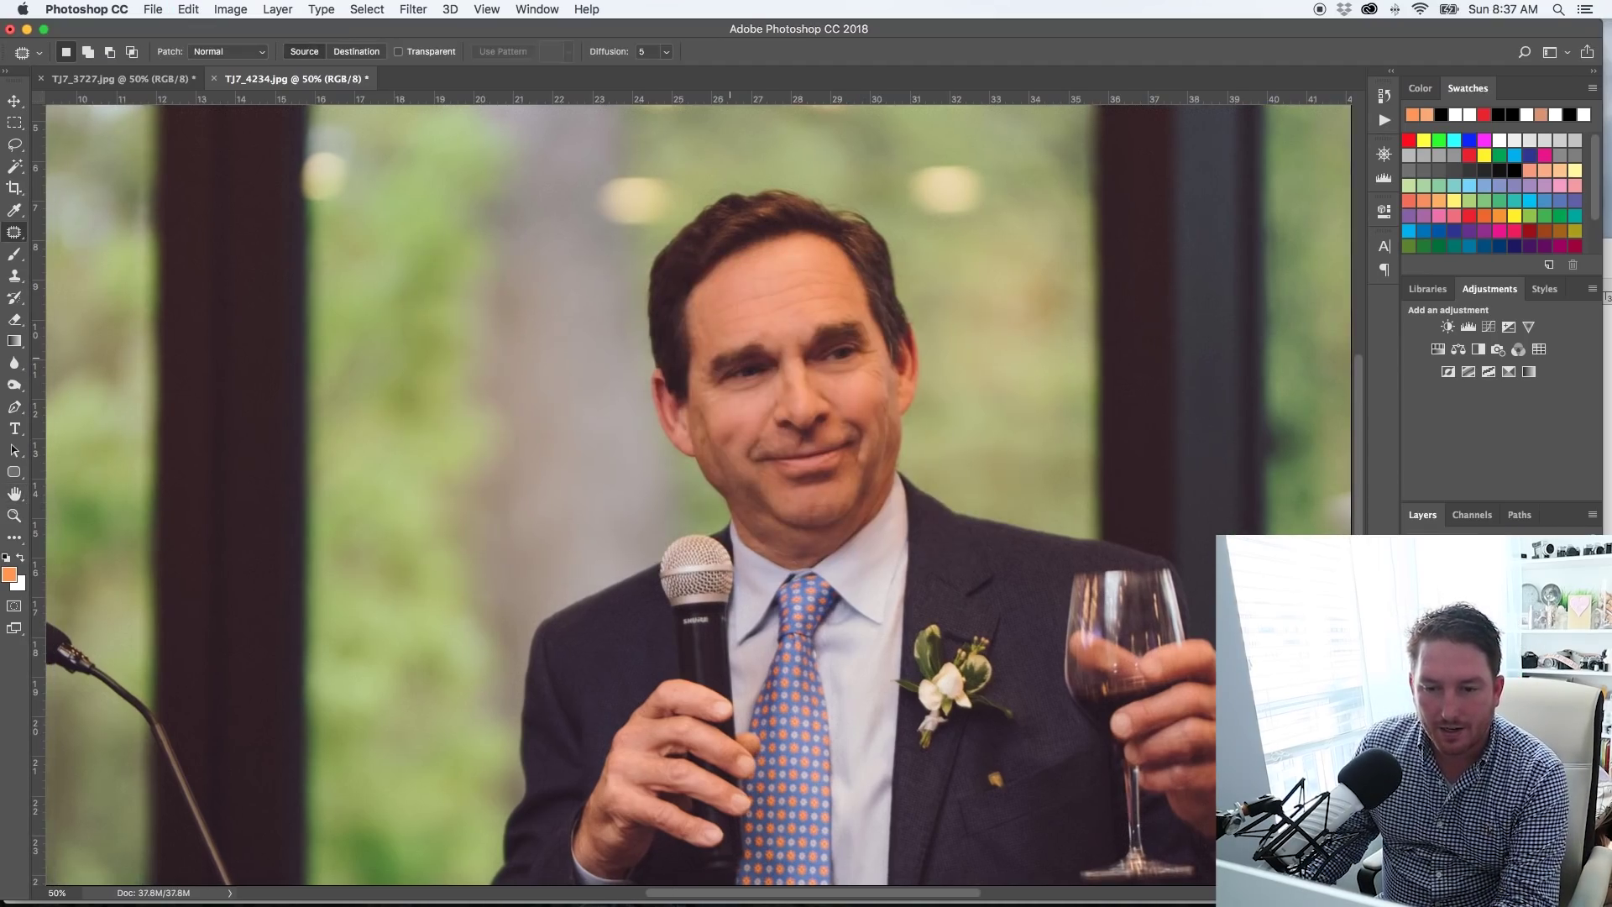
{"action": "key", "text": "super+z"}
{"action": "key", "text": "super+z"}
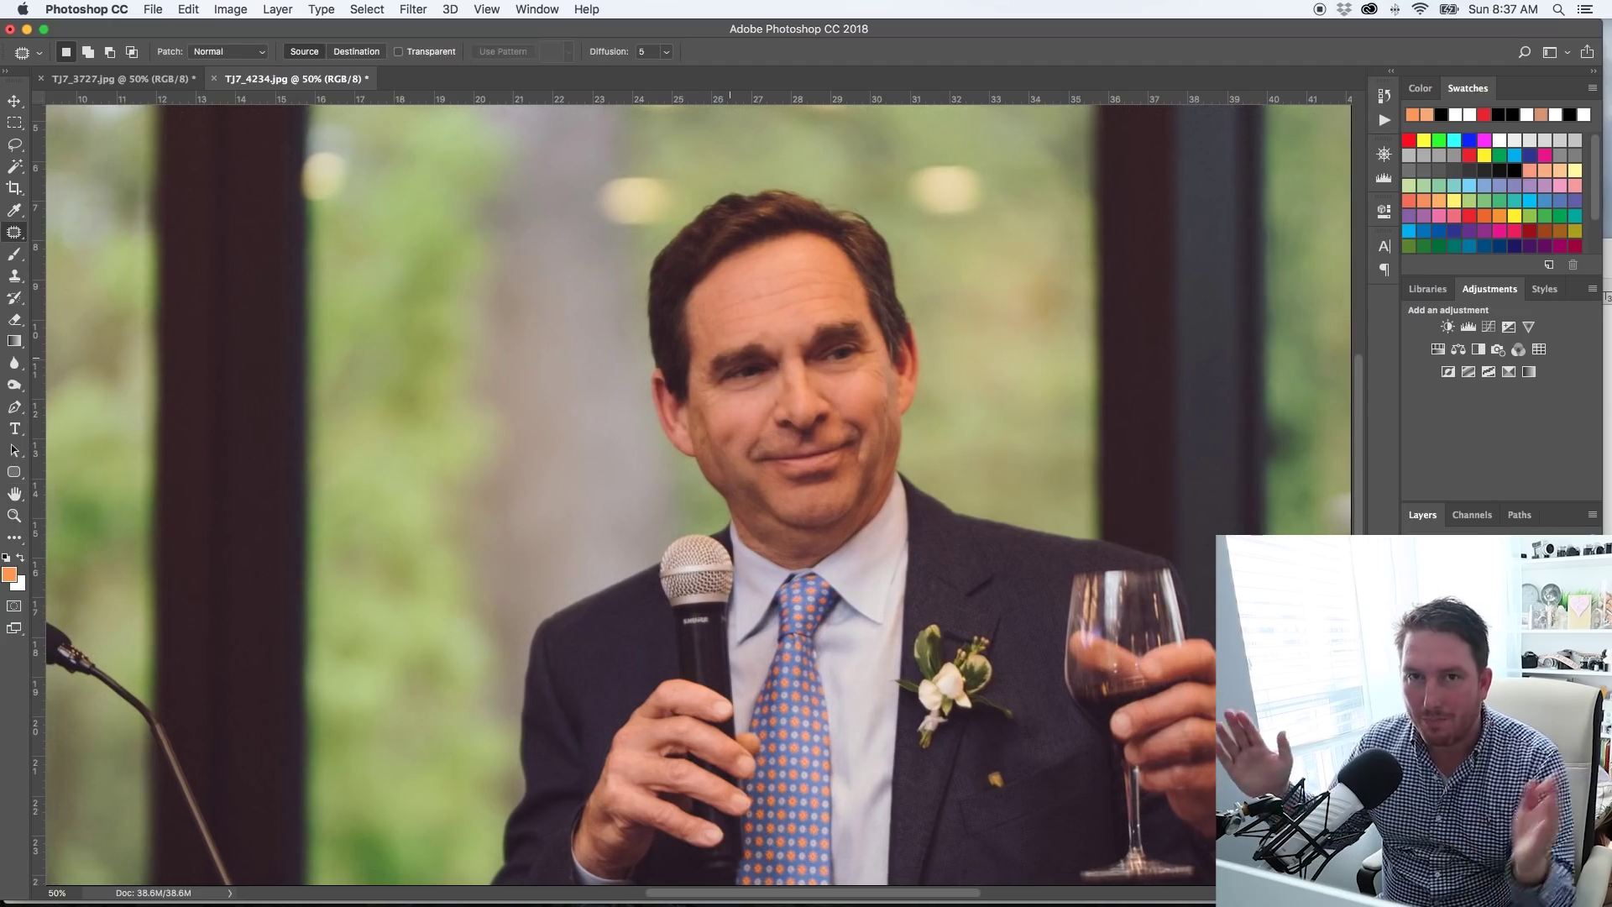
{"action": "key", "text": "super+z"}
{"action": "key", "text": "super+z"}
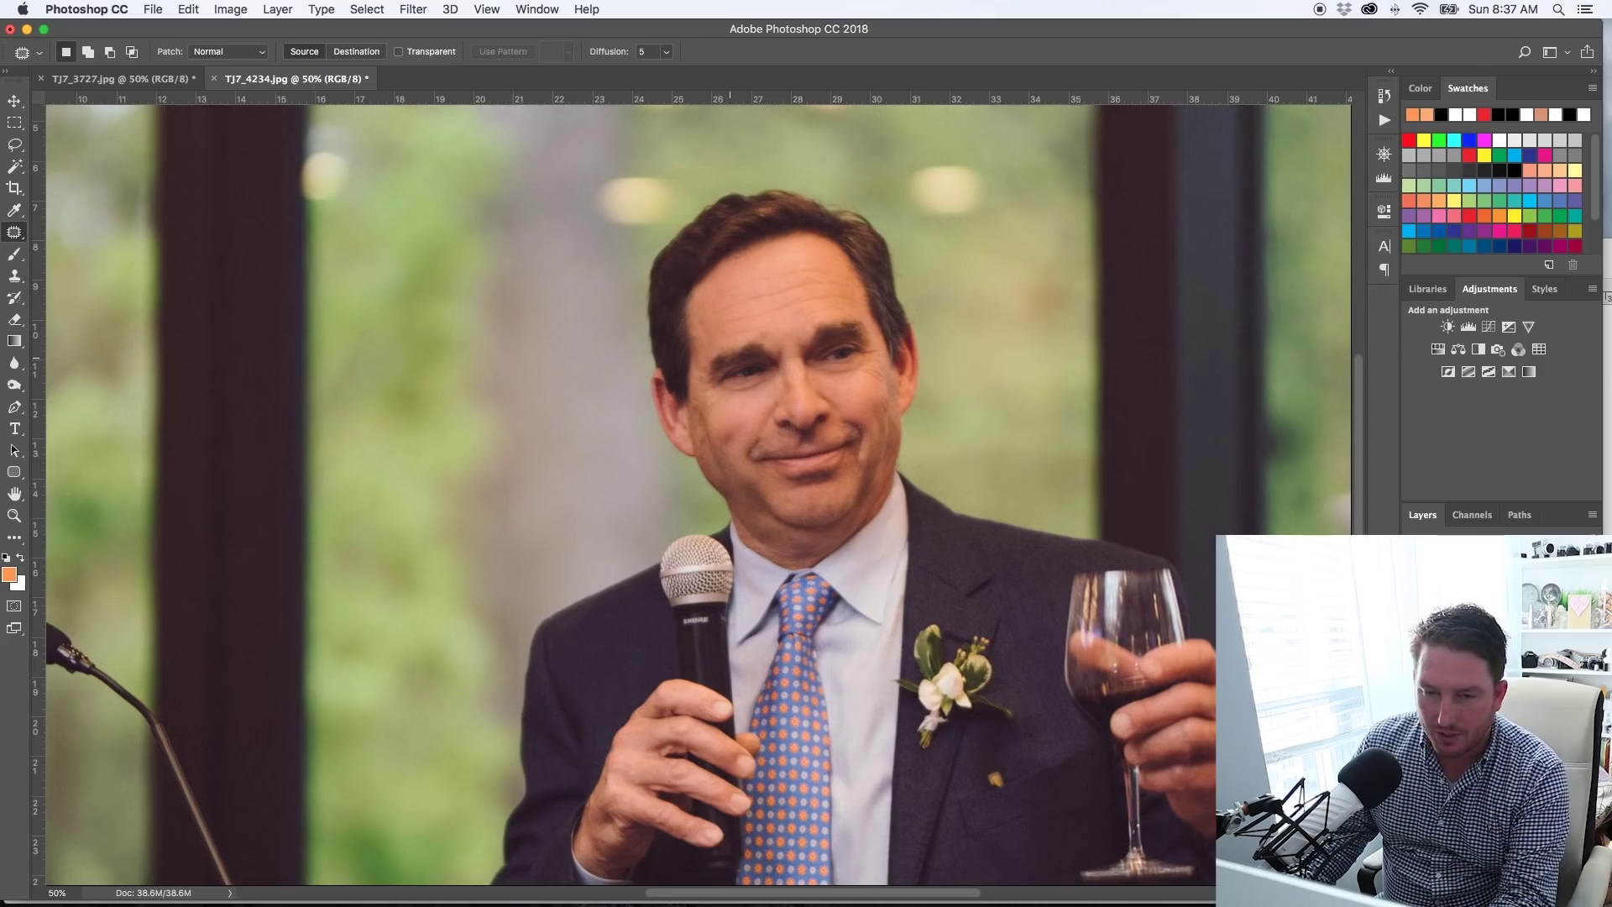
{"action": "key", "text": "super+z"}
Apply the Imagenomic Portraiture filter to the speaker photo with the Smoothing: Normal preset
{"action": "left_click", "coordinate": [418, 11]}
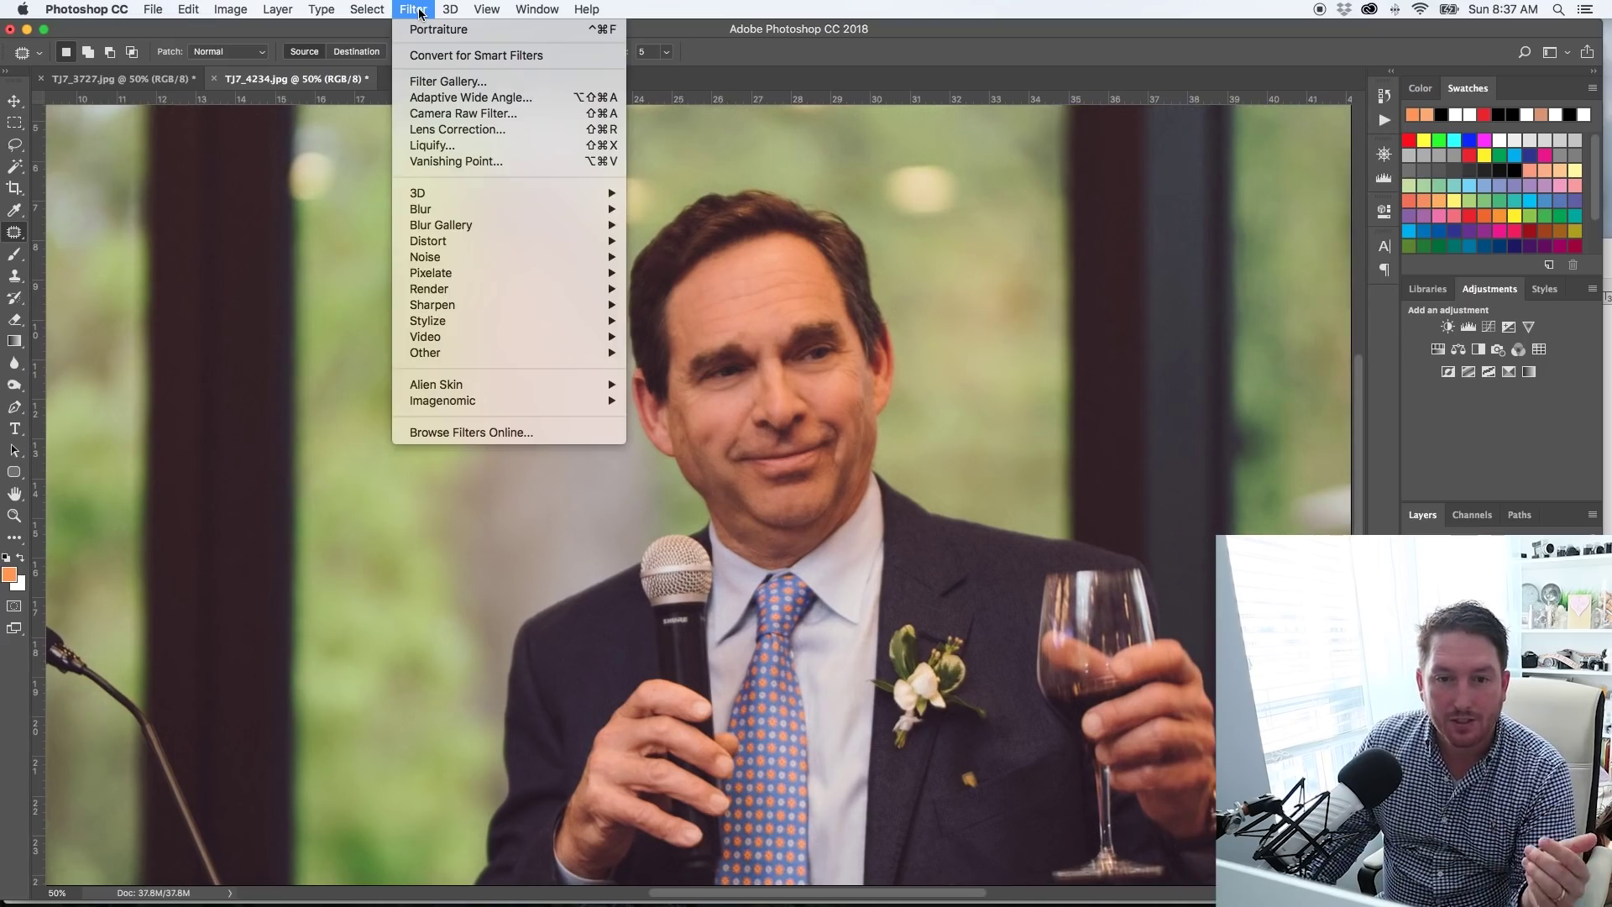
{"action": "mouse_move", "coordinate": [497, 401]}
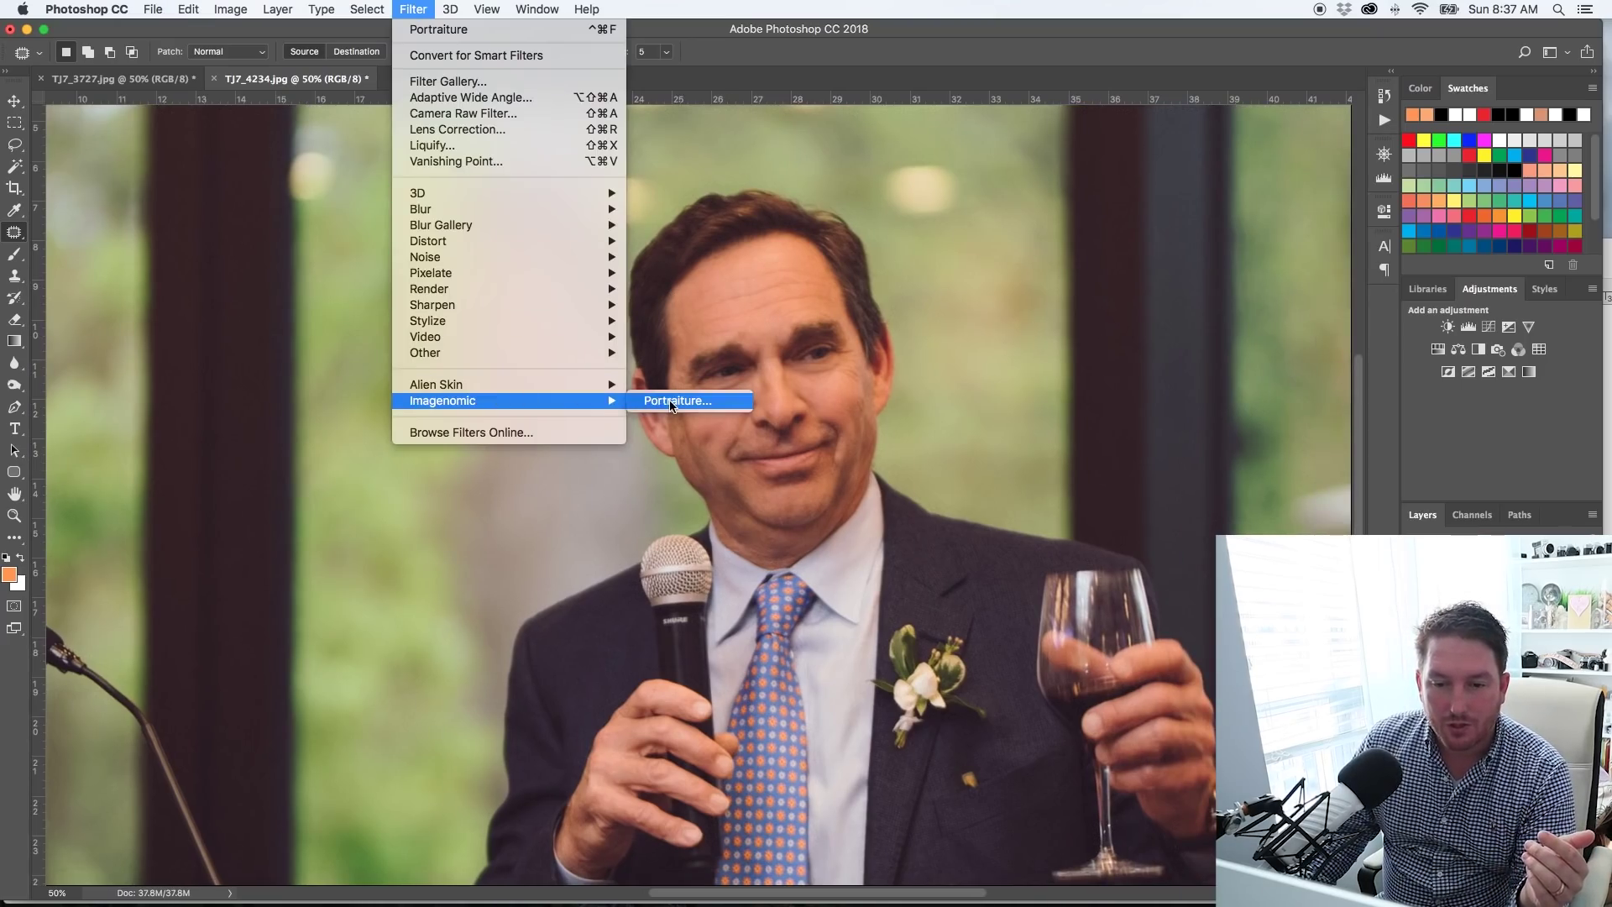
{"action": "left_click", "coordinate": [671, 402]}
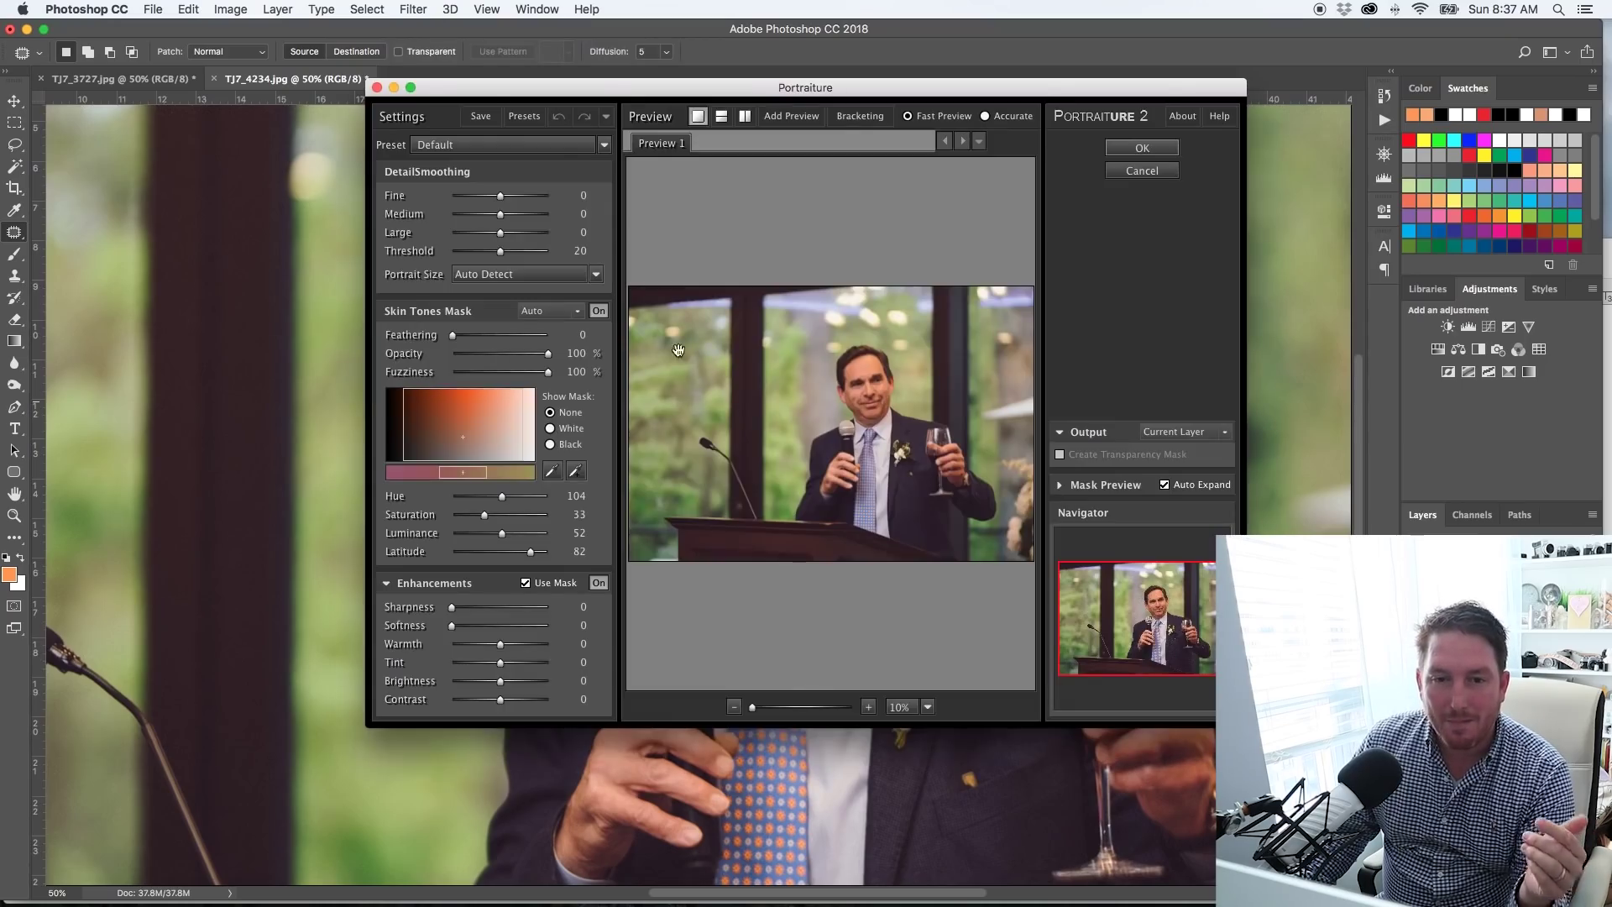
{"action": "left_click", "coordinate": [579, 149]}
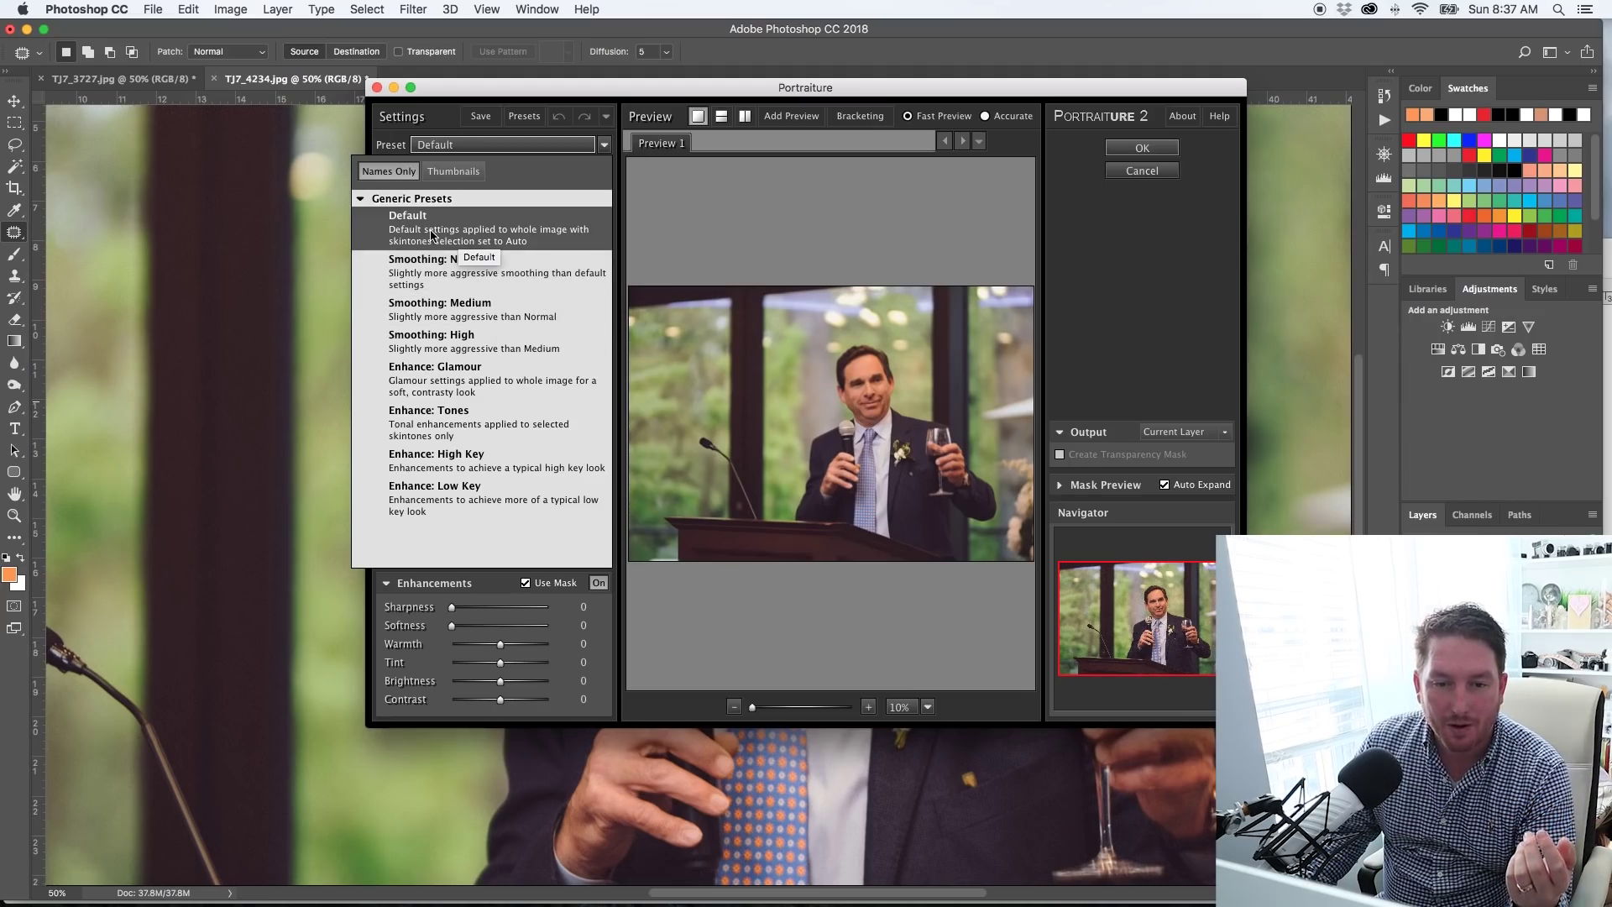
{"action": "left_click", "coordinate": [433, 267]}
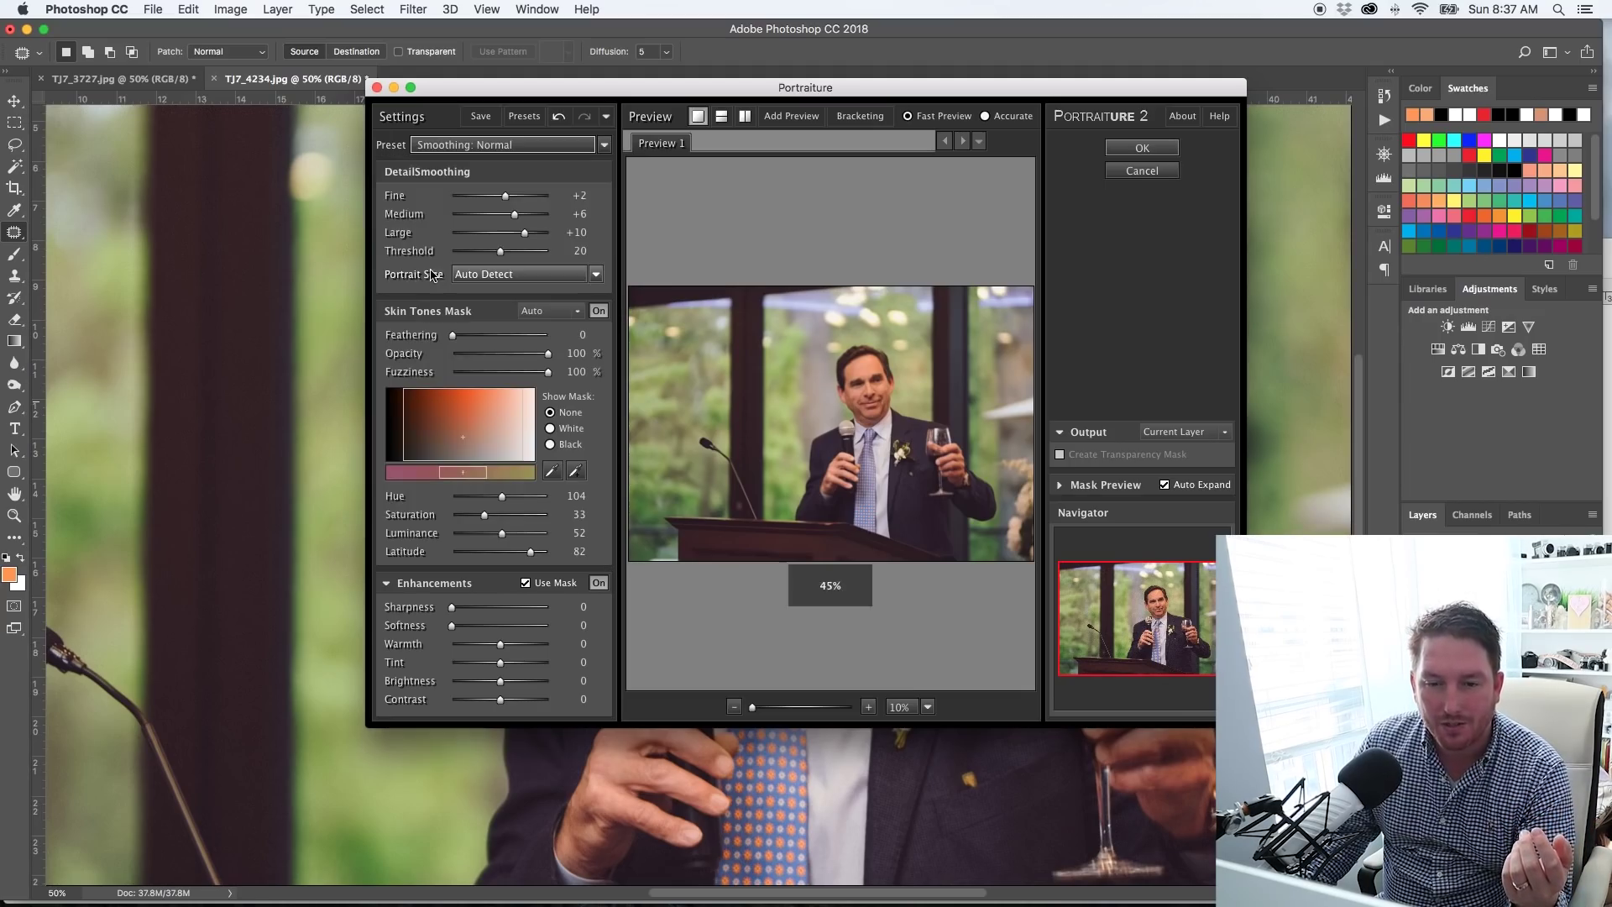
{"action": "left_click", "coordinate": [1140, 151]}
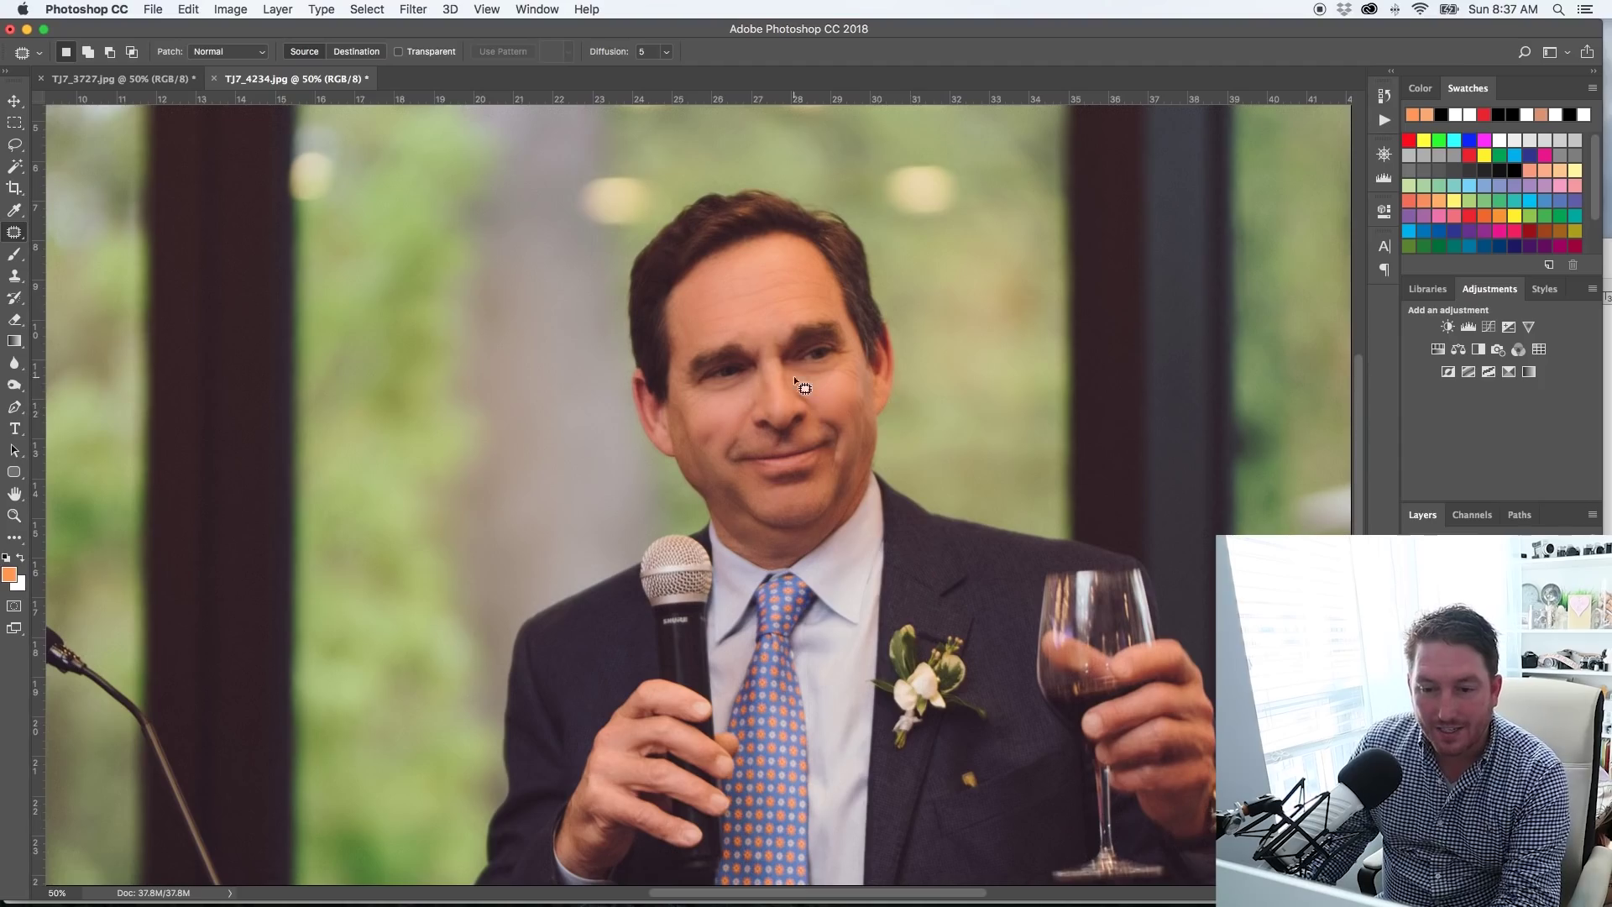
Fade the Portraiture effect to 49% opacity in Normal mode, comparing it with 0% and 100% first
{"action": "left_click", "coordinate": [188, 10]}
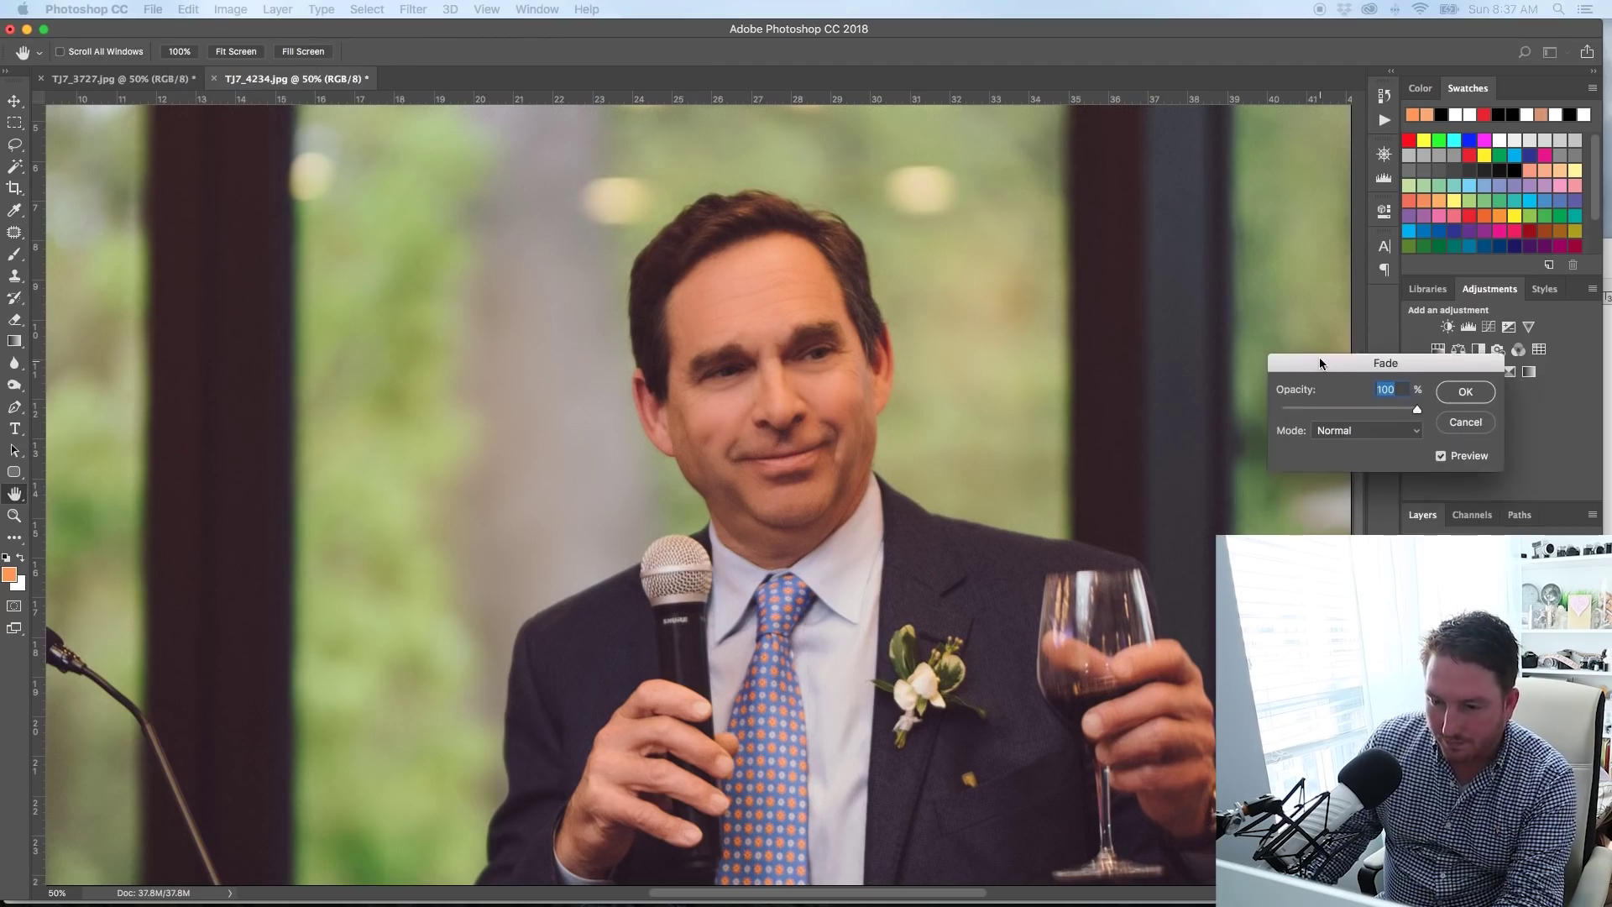
{"action": "left_click_drag", "start_coordinate": [1386, 362], "coordinate": [1335, 414]}
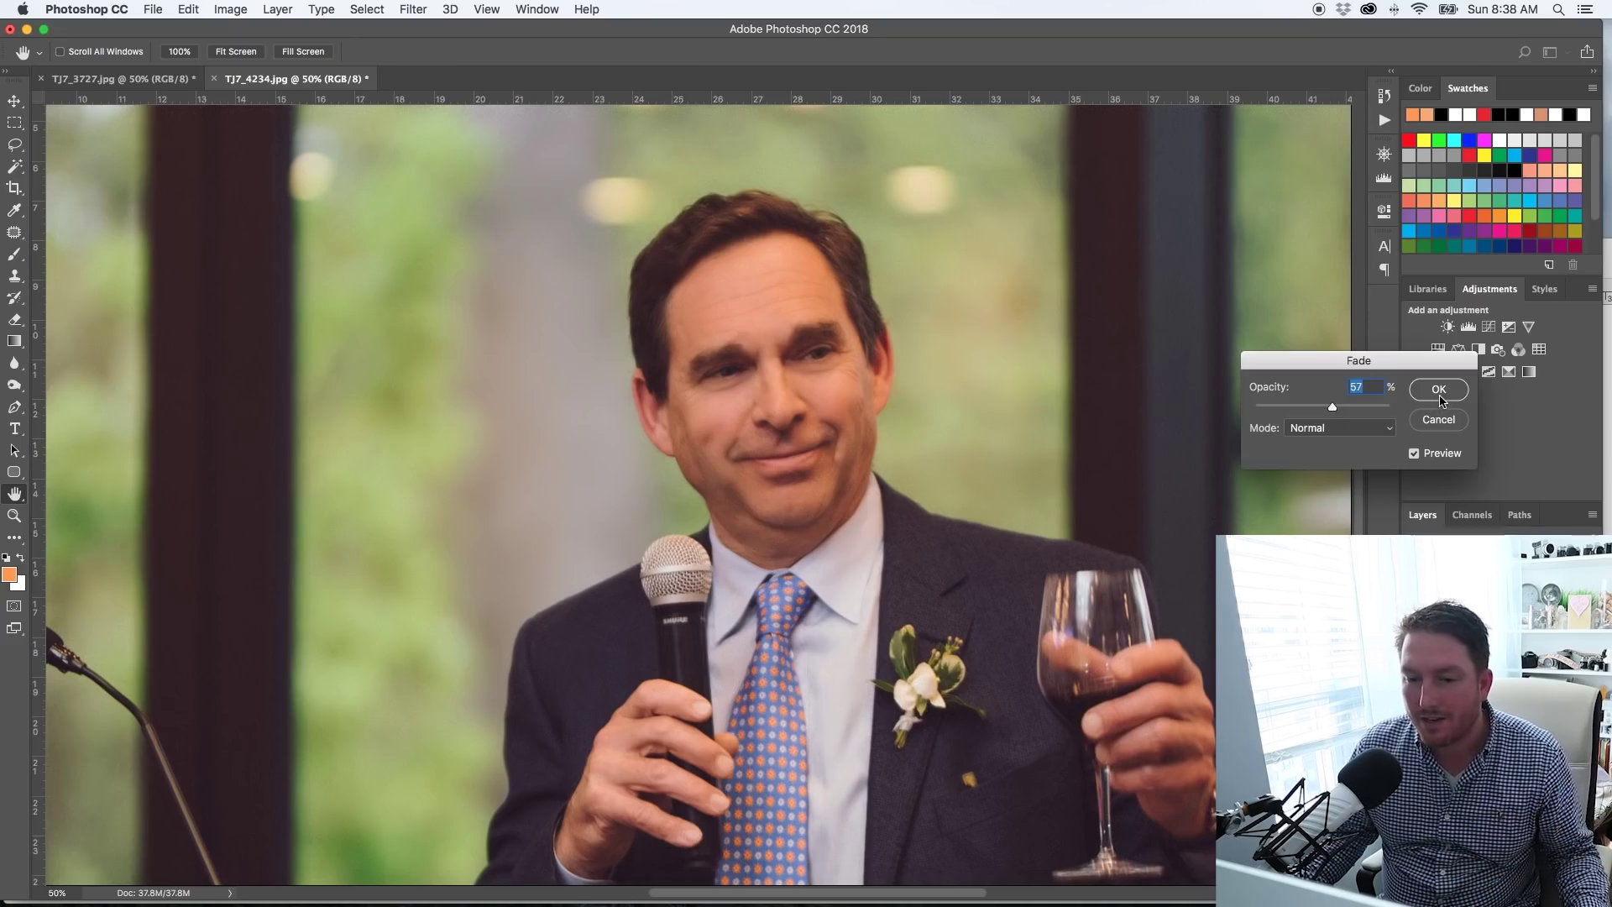
{"action": "left_click_drag", "start_coordinate": [1333, 408], "coordinate": [1158, 414]}
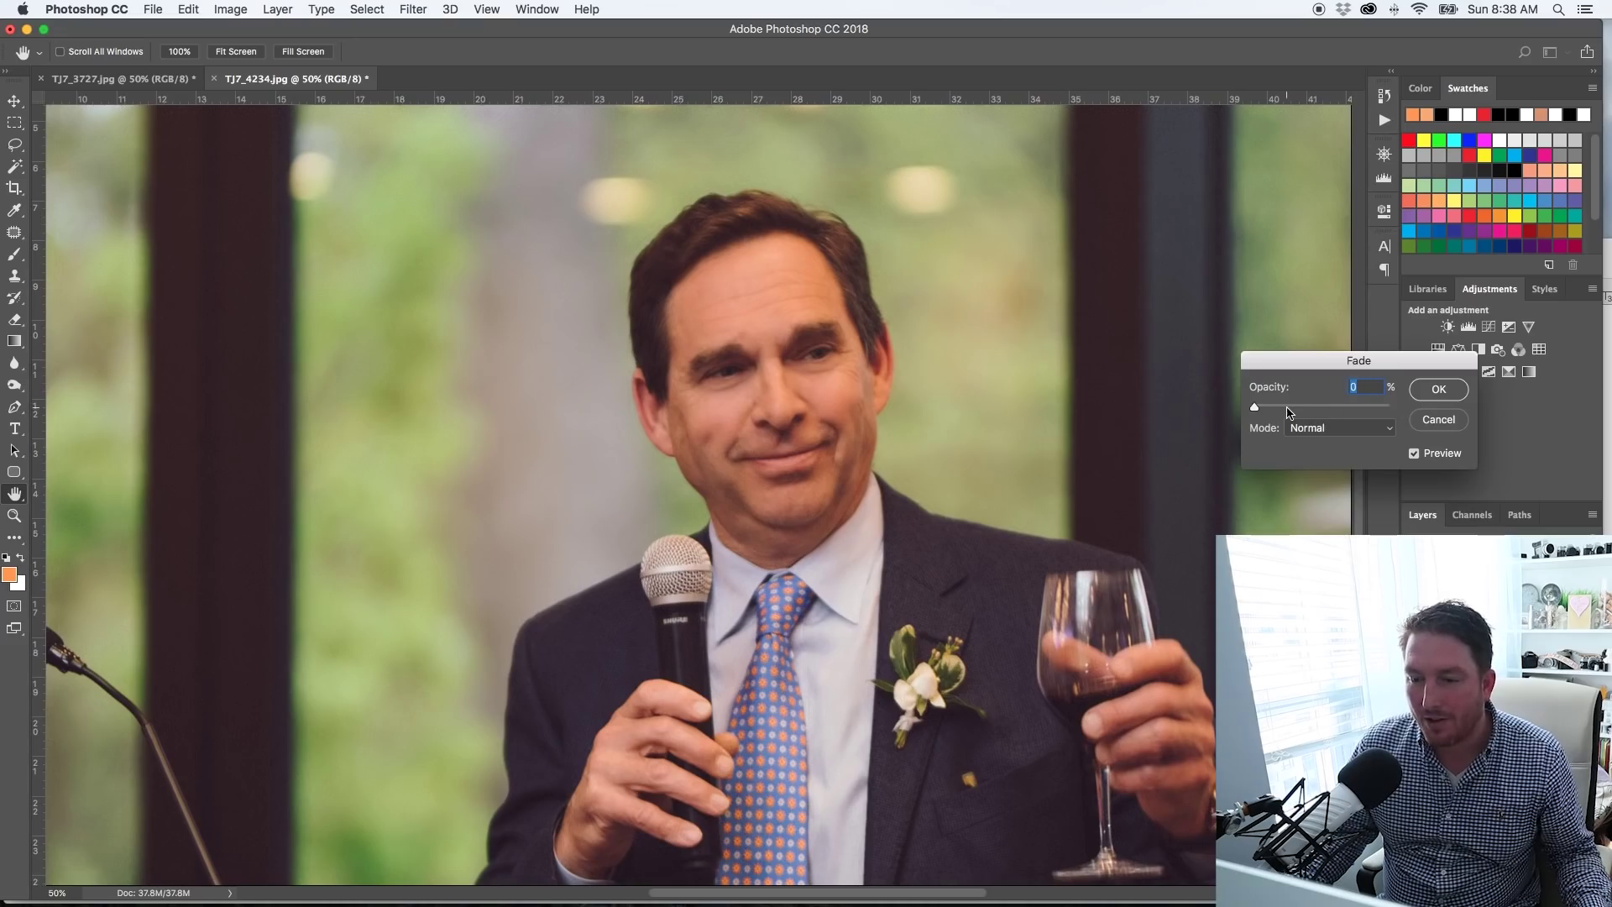
{"action": "left_click_drag", "start_coordinate": [1289, 412], "coordinate": [1444, 415]}
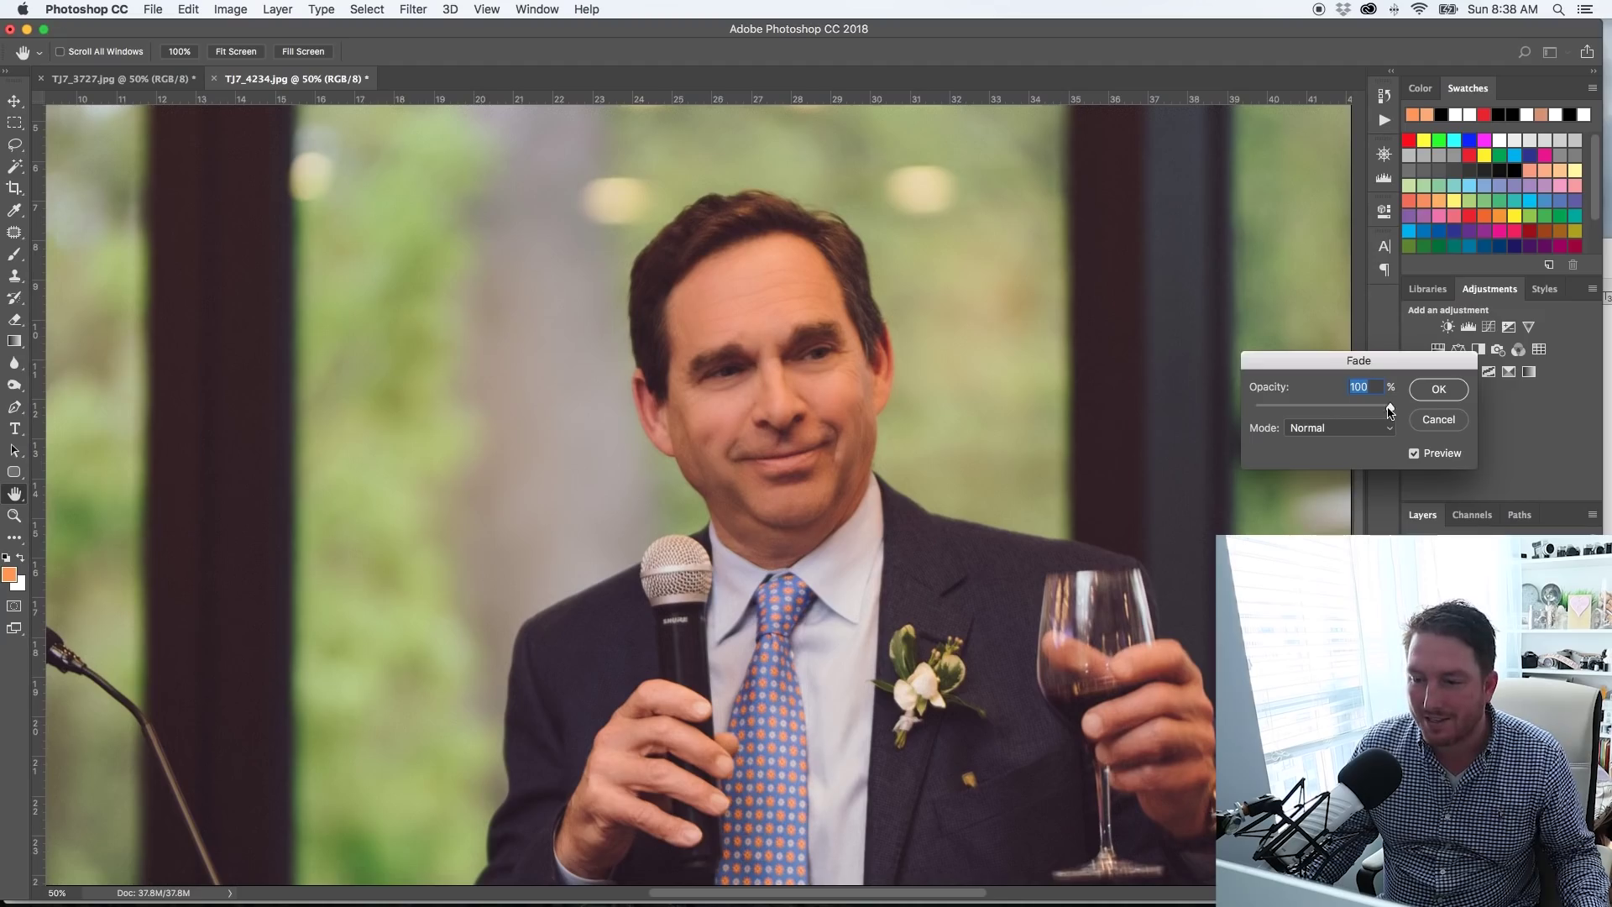
{"action": "left_click_drag", "start_coordinate": [1390, 407], "coordinate": [1323, 412]}
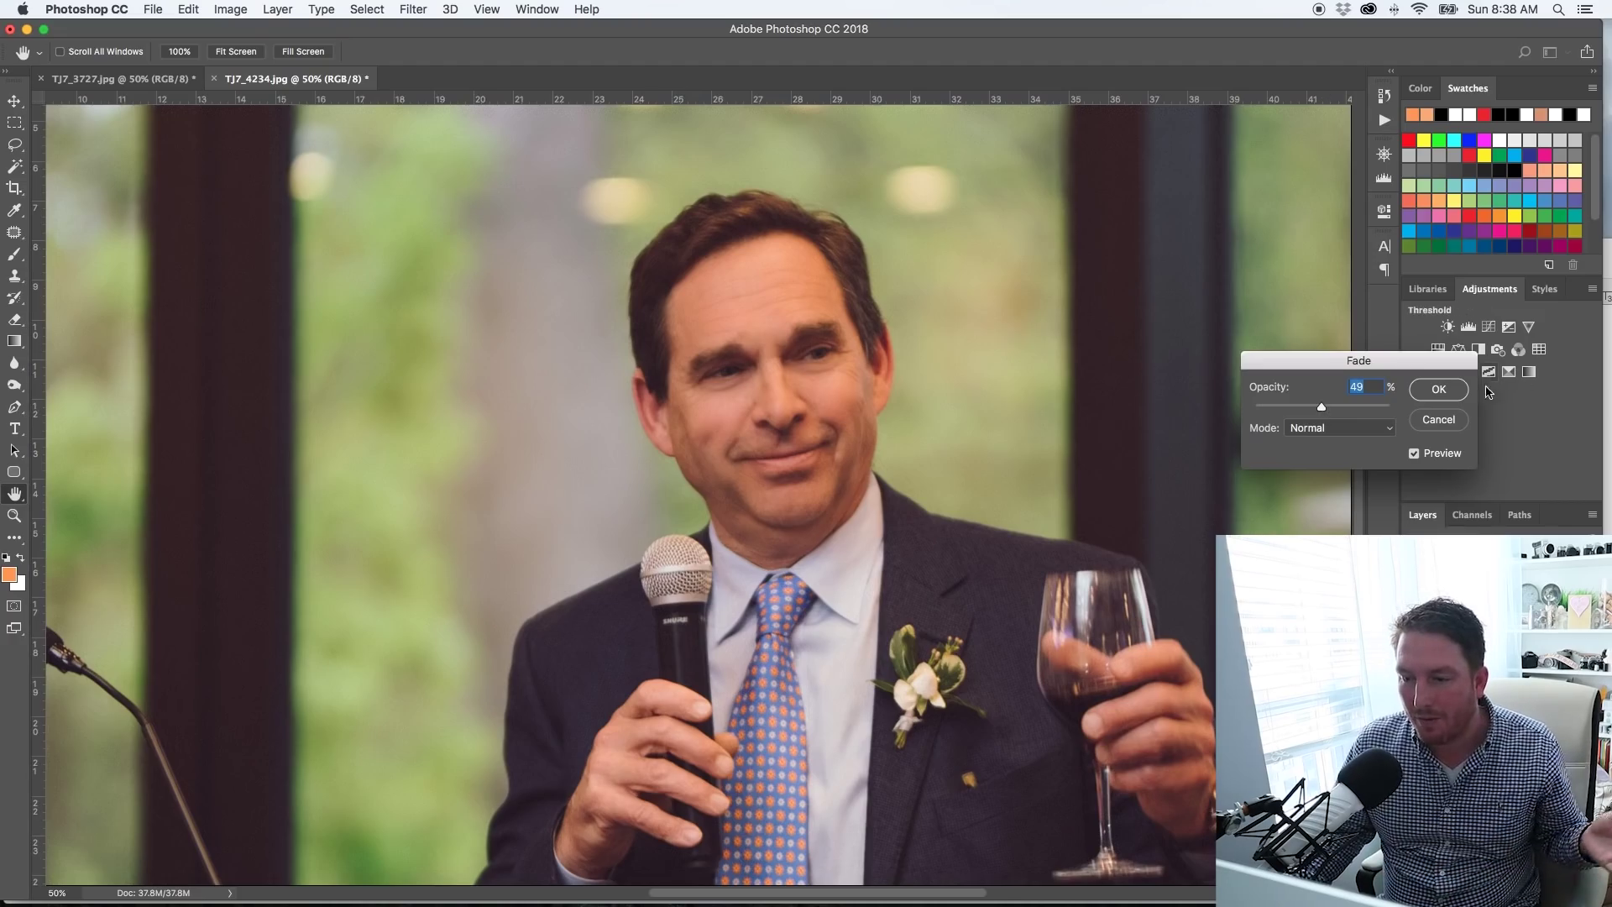
{"action": "left_click", "coordinate": [1438, 389]}
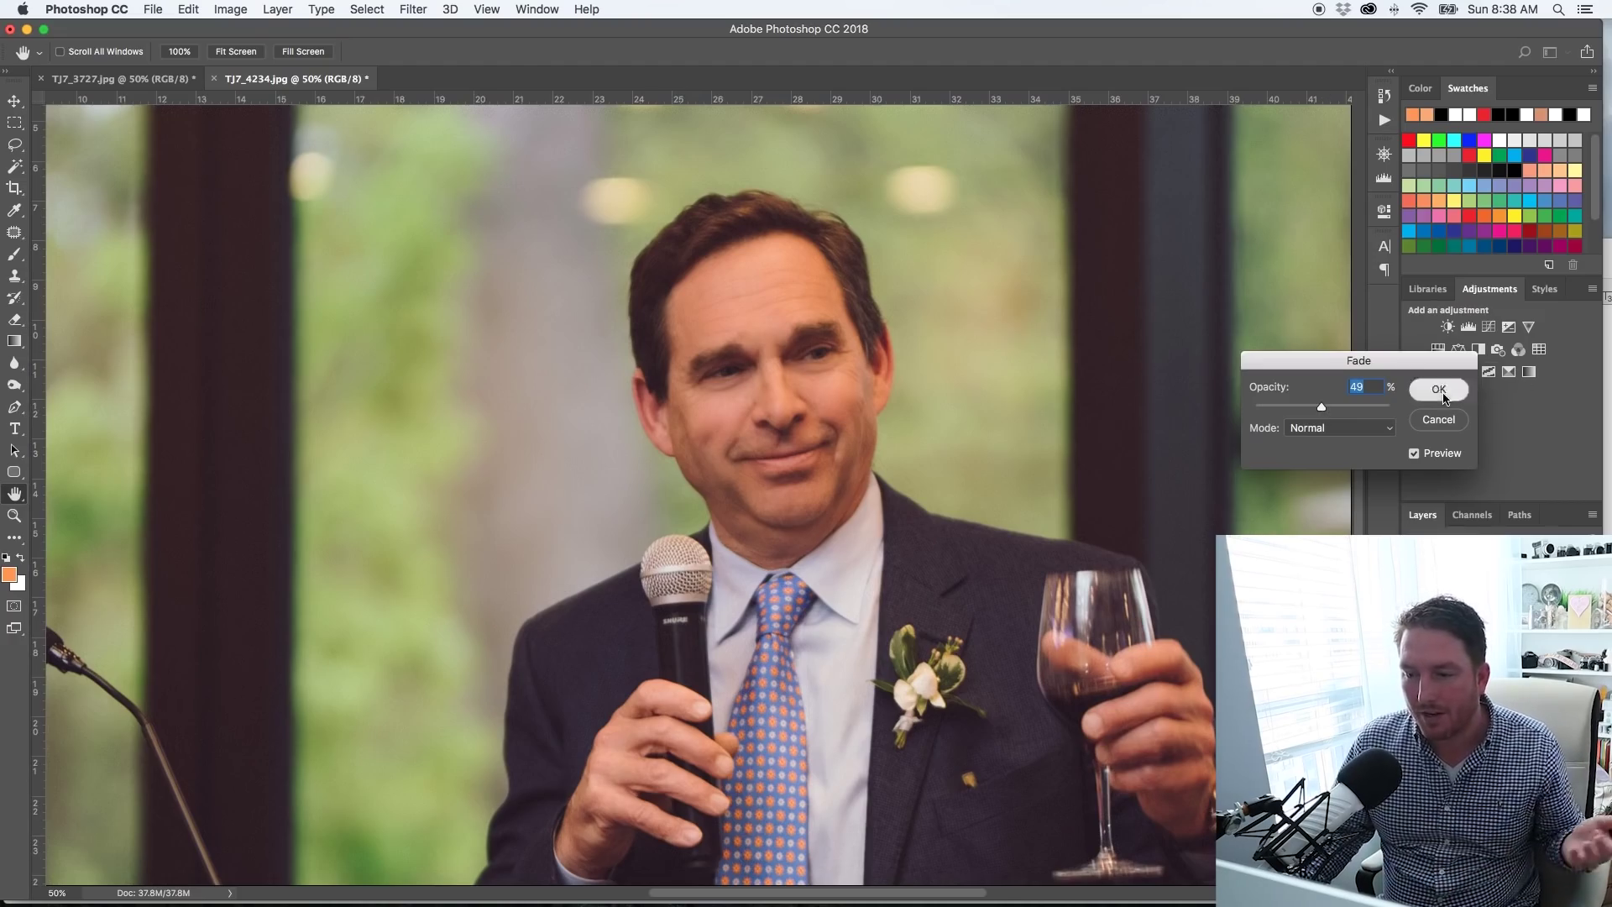
Close the TJ7_4234.jpg document and fit the whole photo of the embracing couple in view
{"action": "left_click", "coordinate": [214, 78]}
{"action": "left_click", "coordinate": [756, 309]}
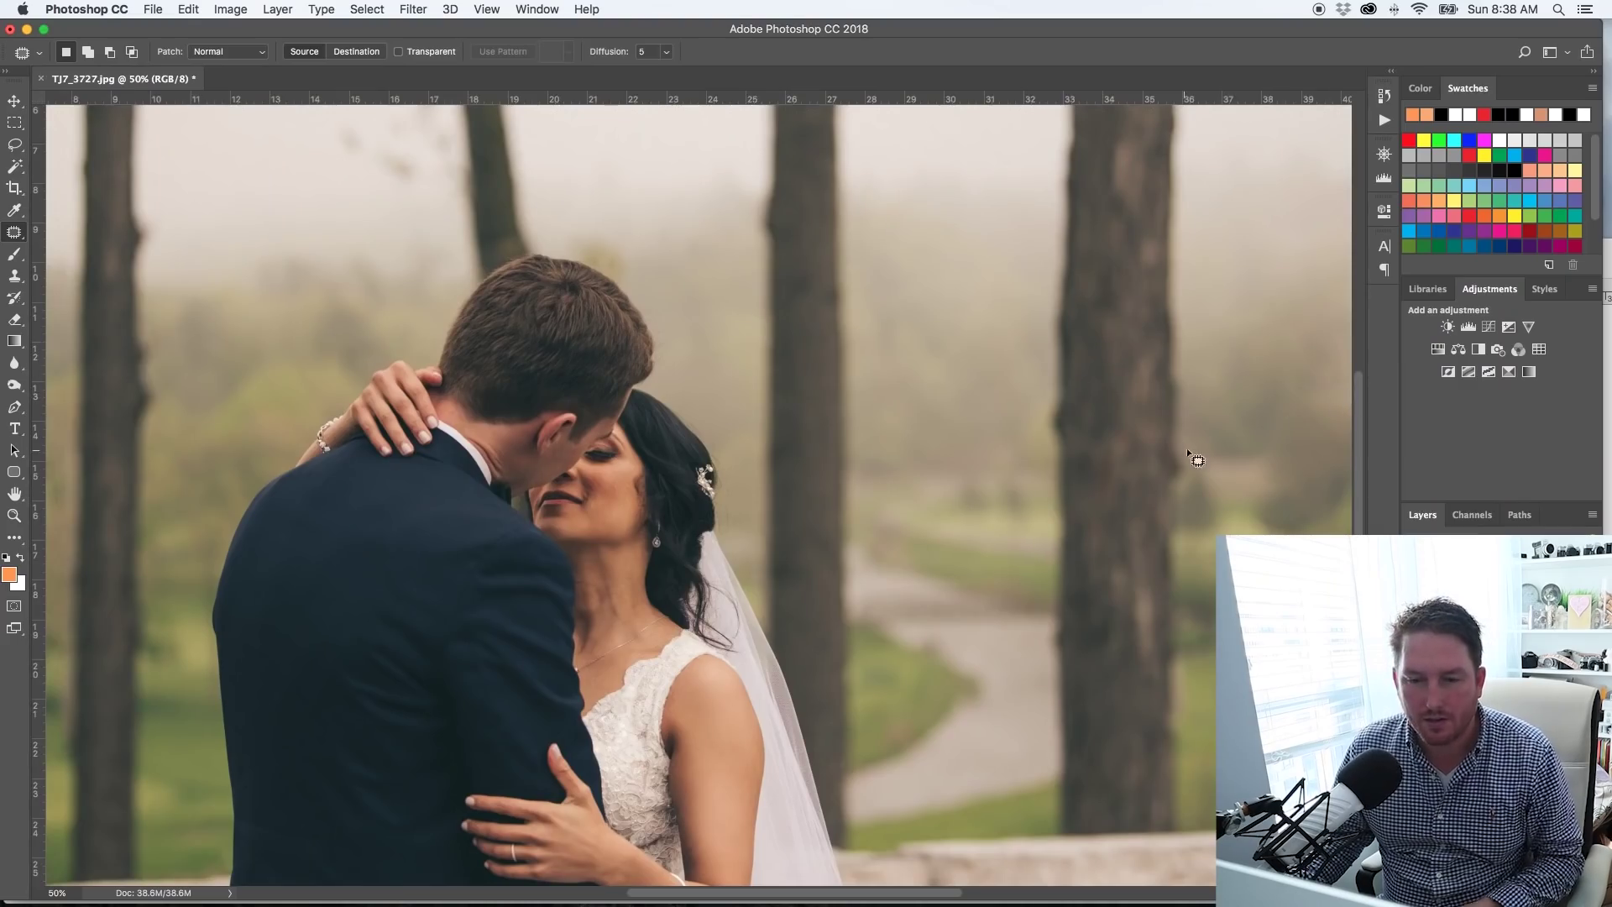
{"action": "left_click", "coordinate": [1384, 154]}
{"action": "left_click", "coordinate": [1251, 255]}
{"action": "left_click", "coordinate": [1250, 254]}
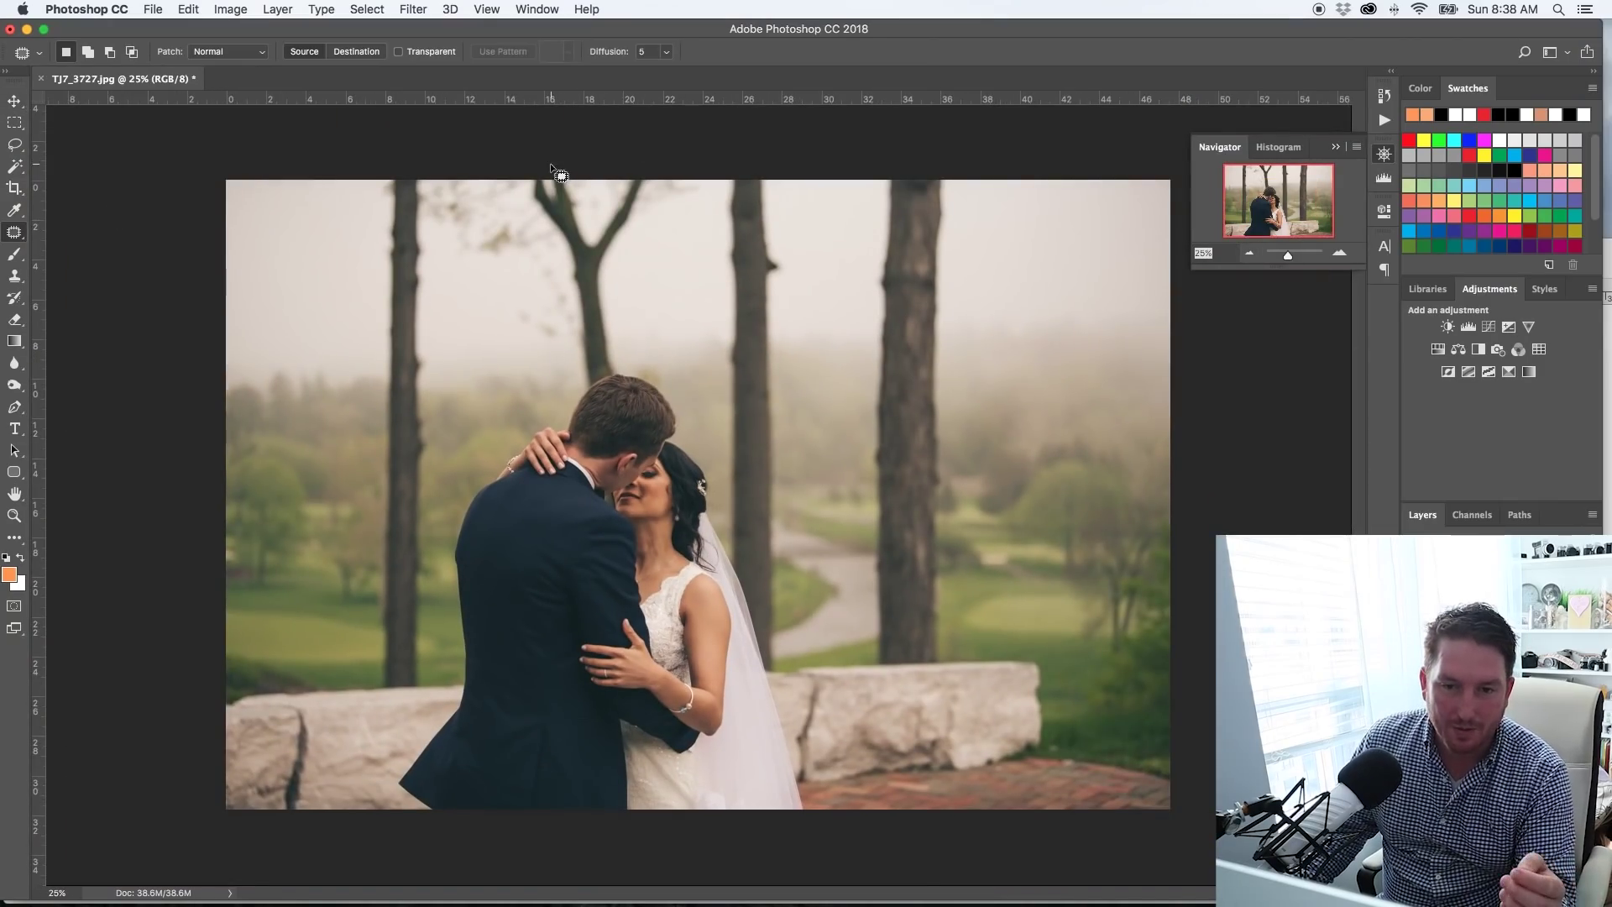
Lasso the forked tree behind the groom's head, from his hairline up to the photo's upper edge
{"action": "key", "text": "l"}
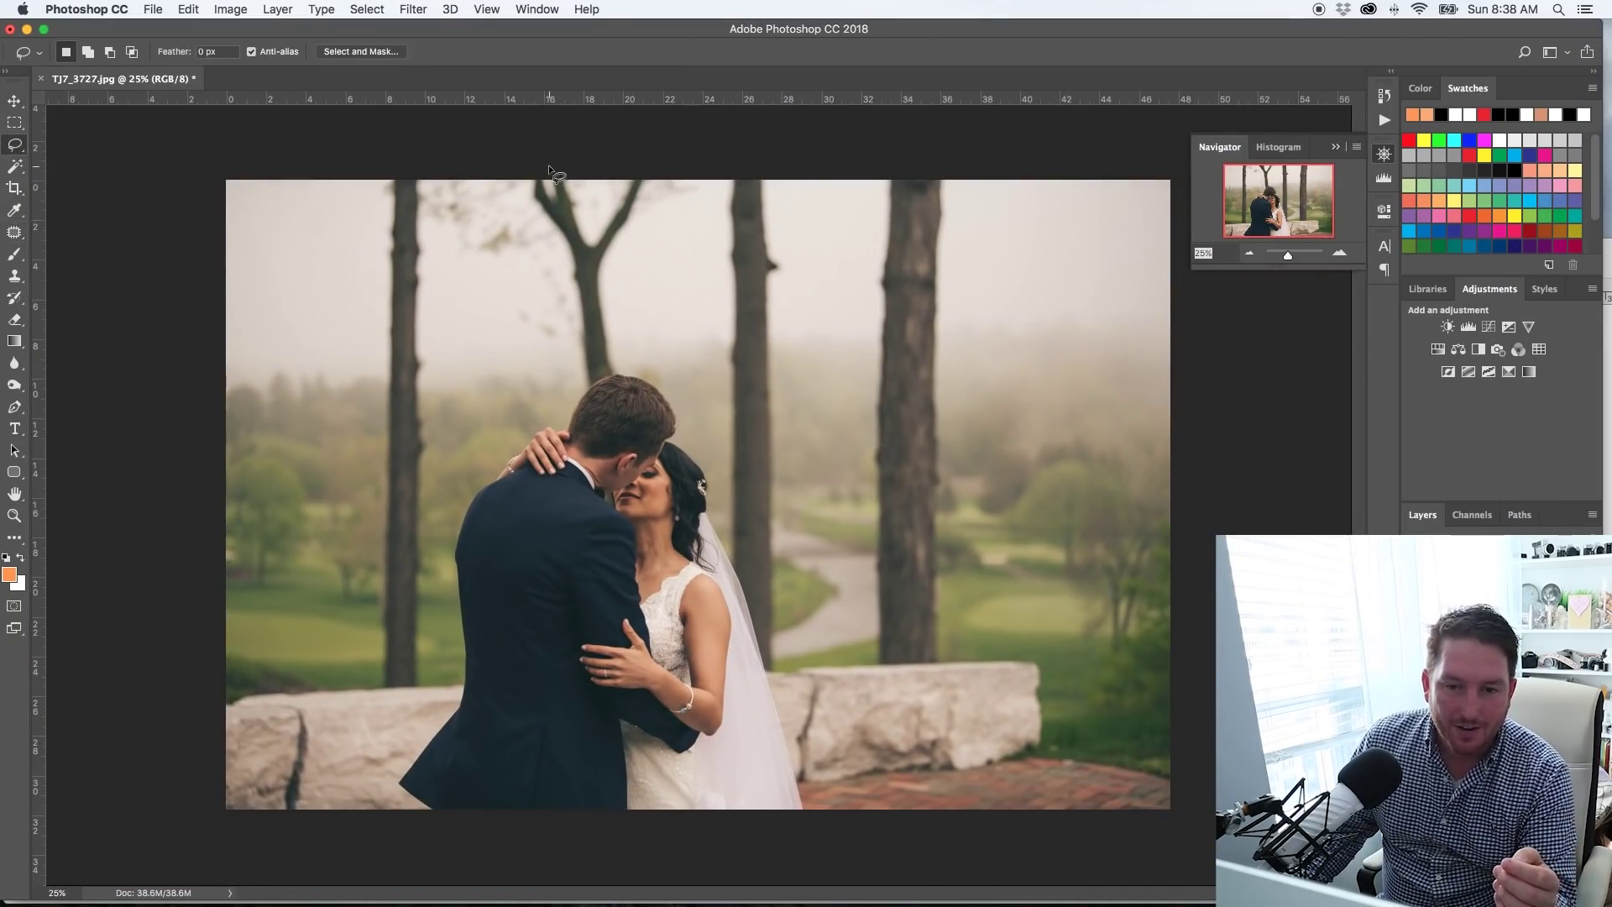
{"action": "mouse_move", "coordinate": [548, 168]}
{"action": "left_mouse_down"}
{"action": "mouse_move", "coordinate": [521, 209]}
{"action": "mouse_move", "coordinate": [574, 378]}
{"action": "left_mouse_up"}
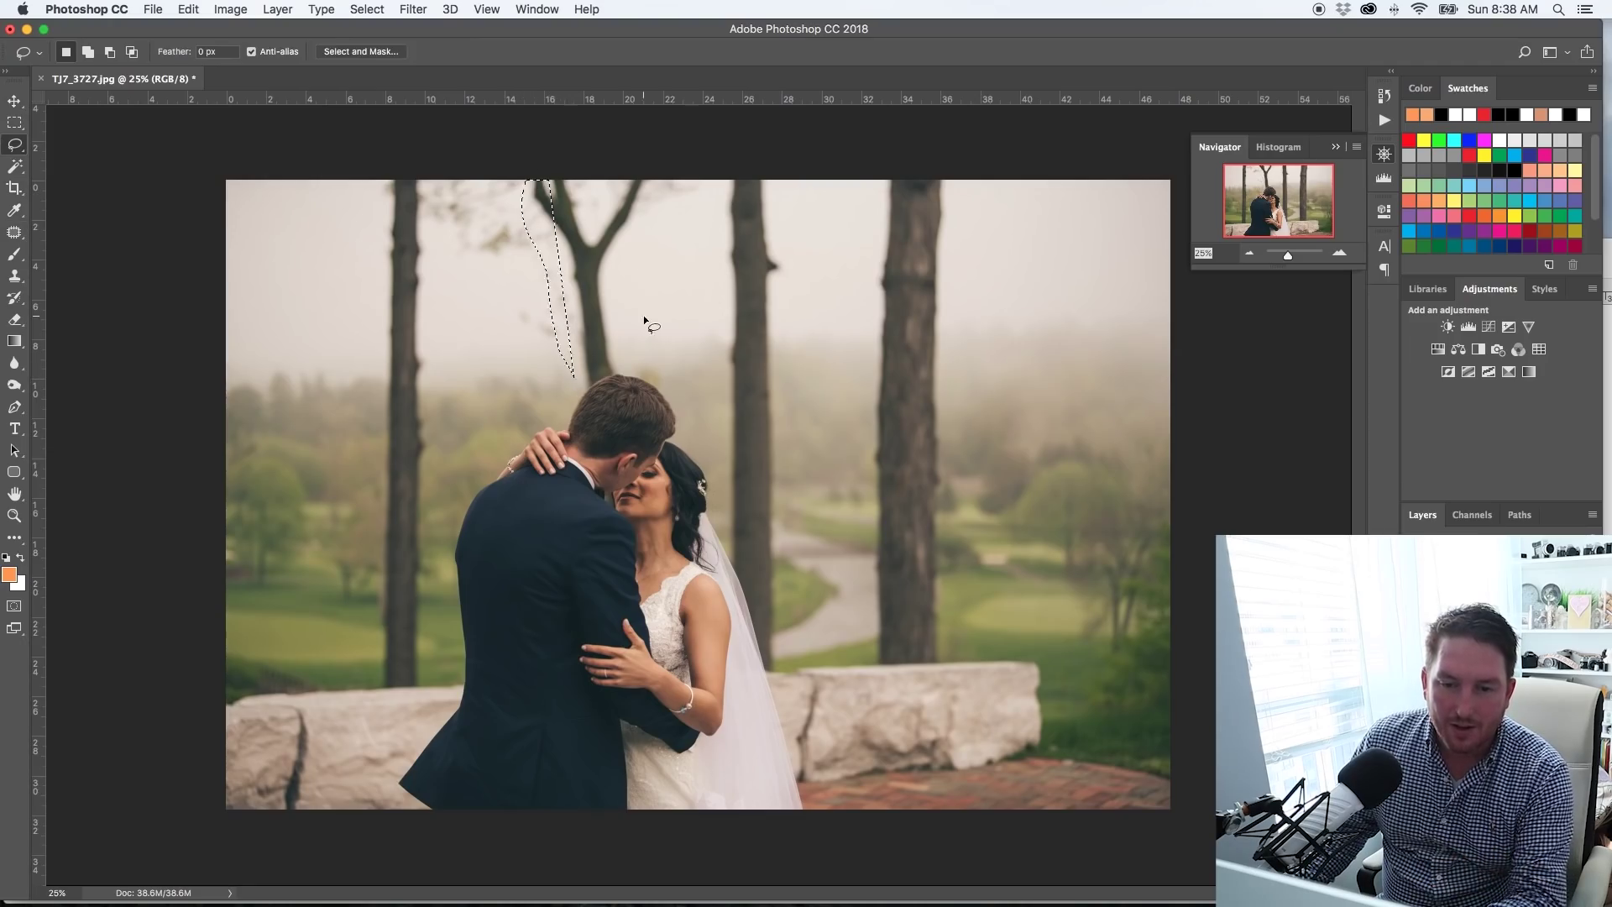
{"action": "key", "text": "super+d"}
{"action": "key", "text": "super+equal"}
{"action": "key", "text": "super+equal"}
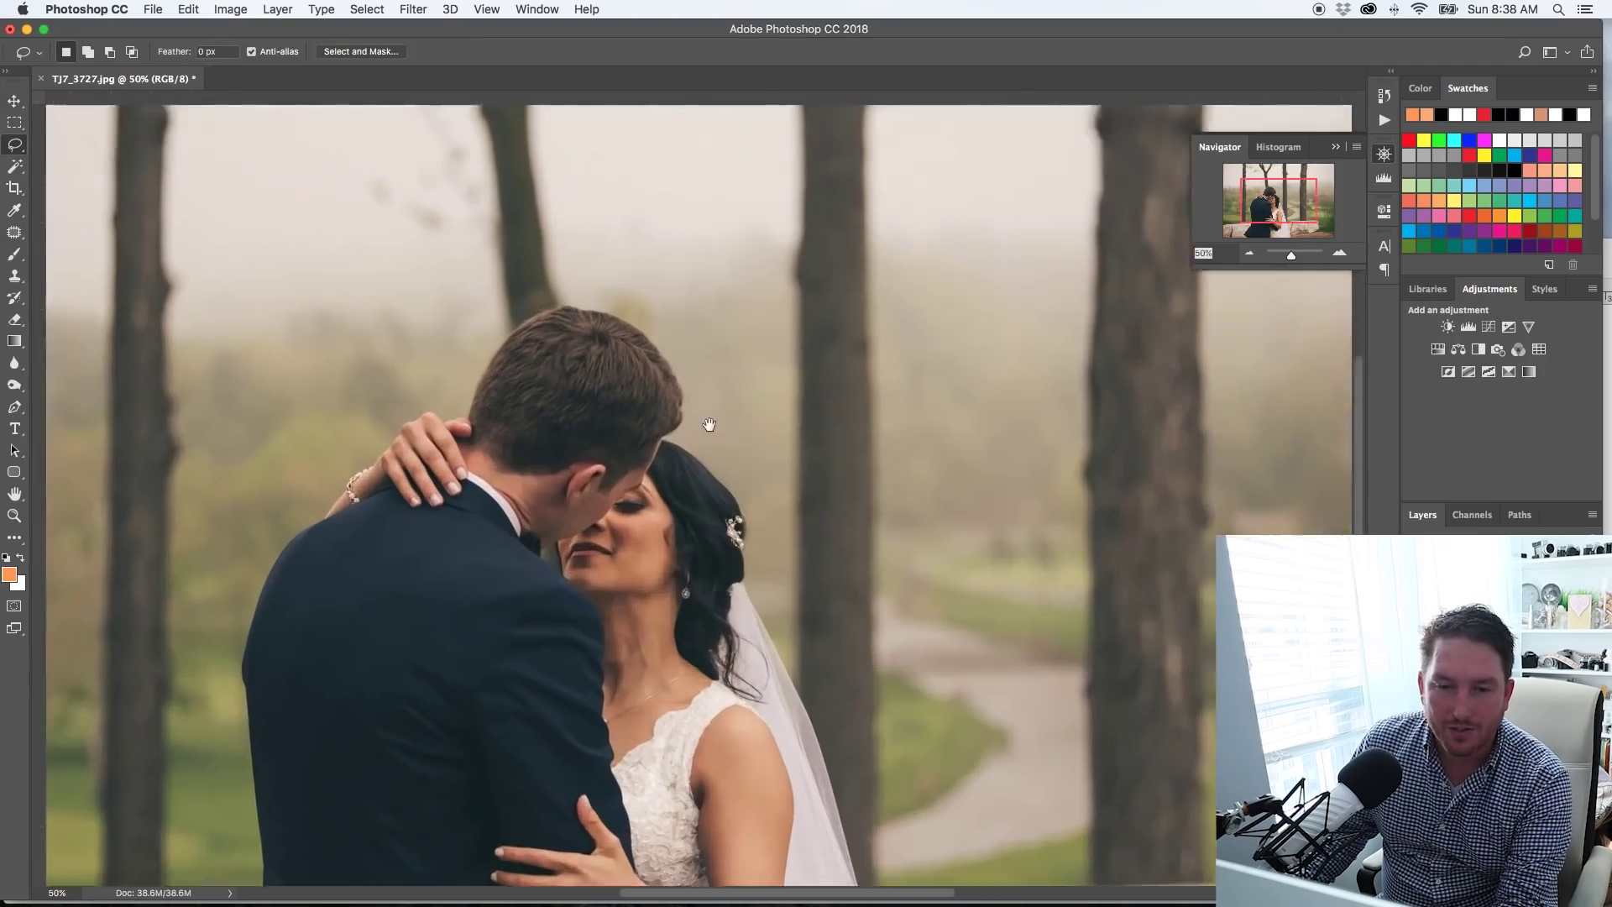
{"action": "left_click_drag", "start_coordinate": [709, 424], "coordinate": [743, 462]}
{"action": "key", "text": "super+r"}
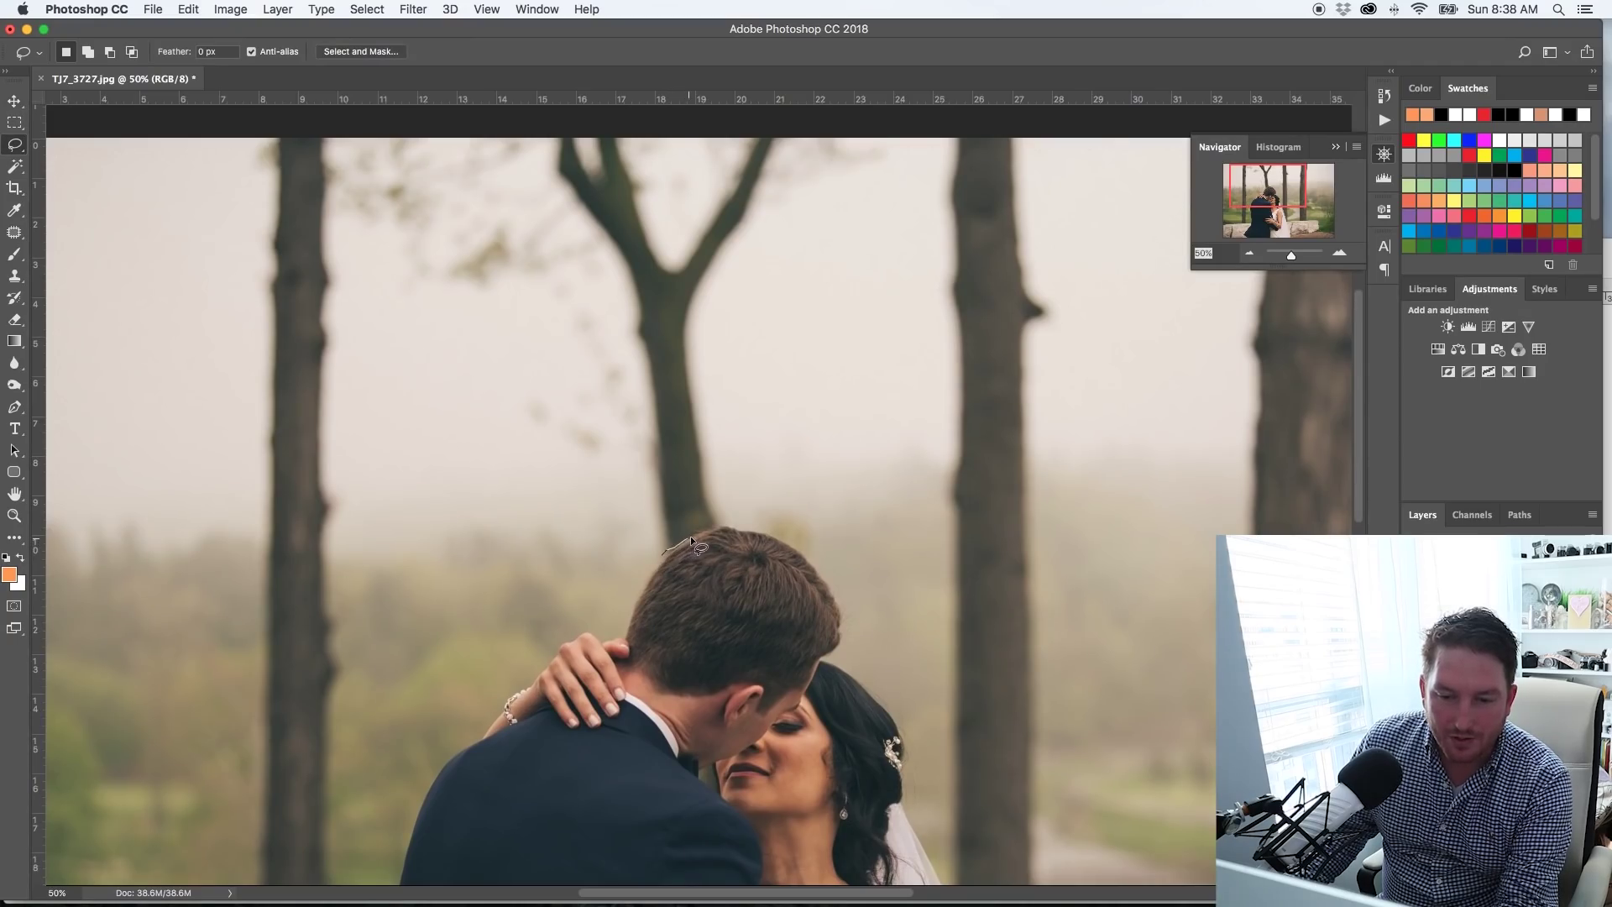
{"action": "mouse_move", "coordinate": [690, 536]}
{"action": "left_mouse_down"}
{"action": "mouse_move", "coordinate": [727, 345]}
{"action": "mouse_move", "coordinate": [761, 322]}
{"action": "mouse_move", "coordinate": [794, 216]}
{"action": "mouse_move", "coordinate": [792, 126]}
{"action": "mouse_move", "coordinate": [753, 111]}
{"action": "mouse_move", "coordinate": [550, 111]}
{"action": "mouse_move", "coordinate": [537, 135]}
{"action": "mouse_move", "coordinate": [635, 509]}
{"action": "left_mouse_up"}
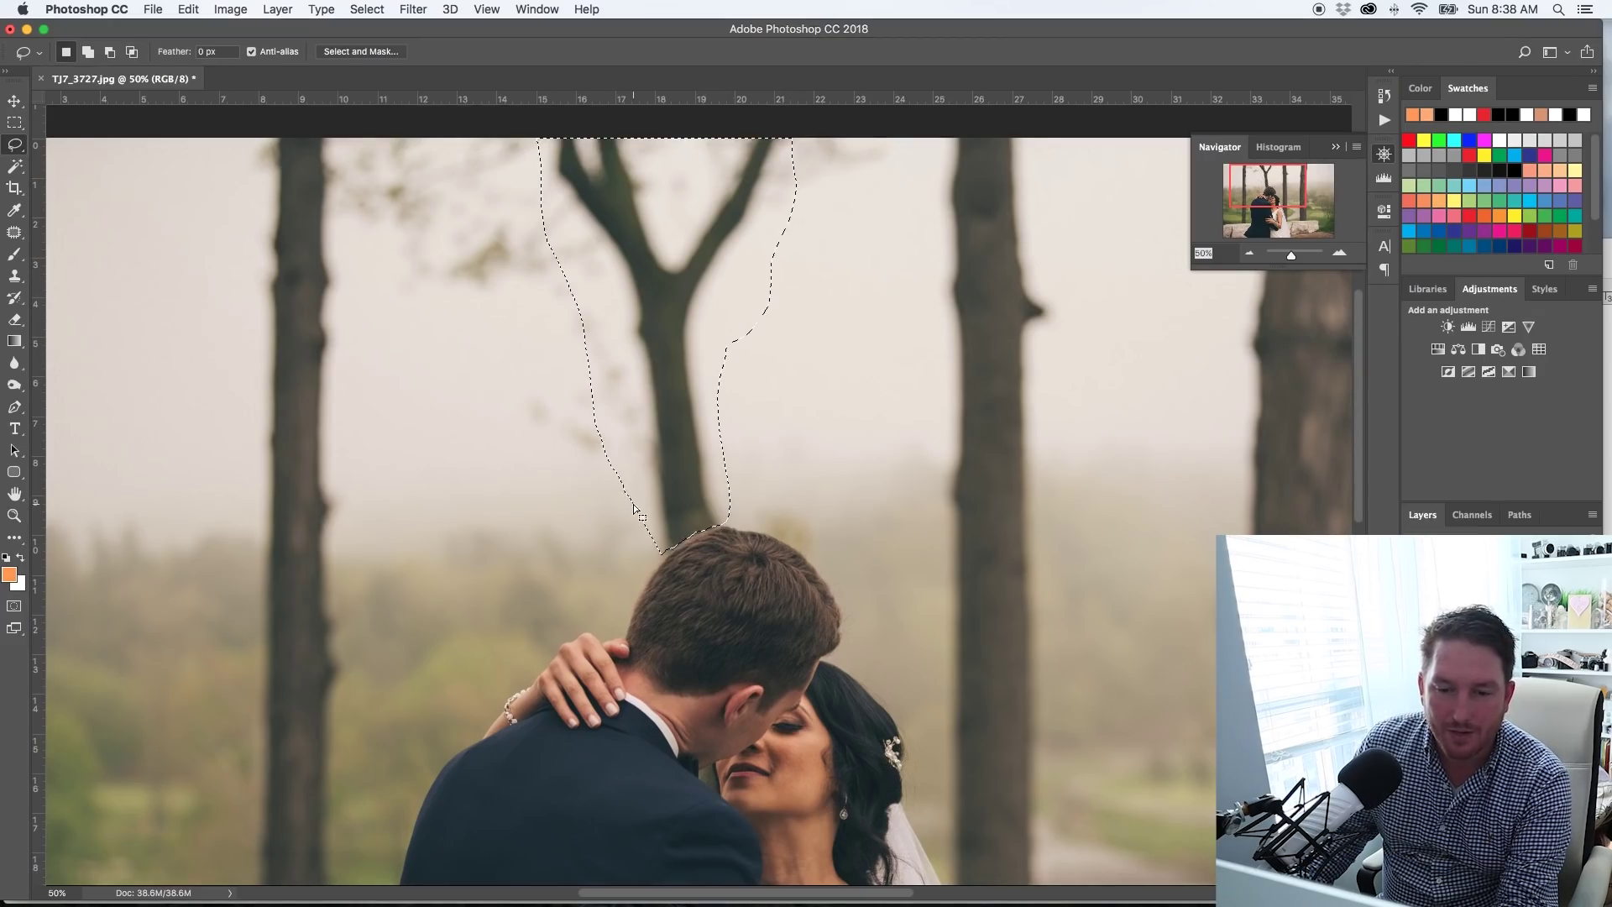
Fill the selected tree area with Content-Aware at 100% opacity in Normal mode and clear the selection
{"action": "left_click", "coordinate": [1250, 254]}
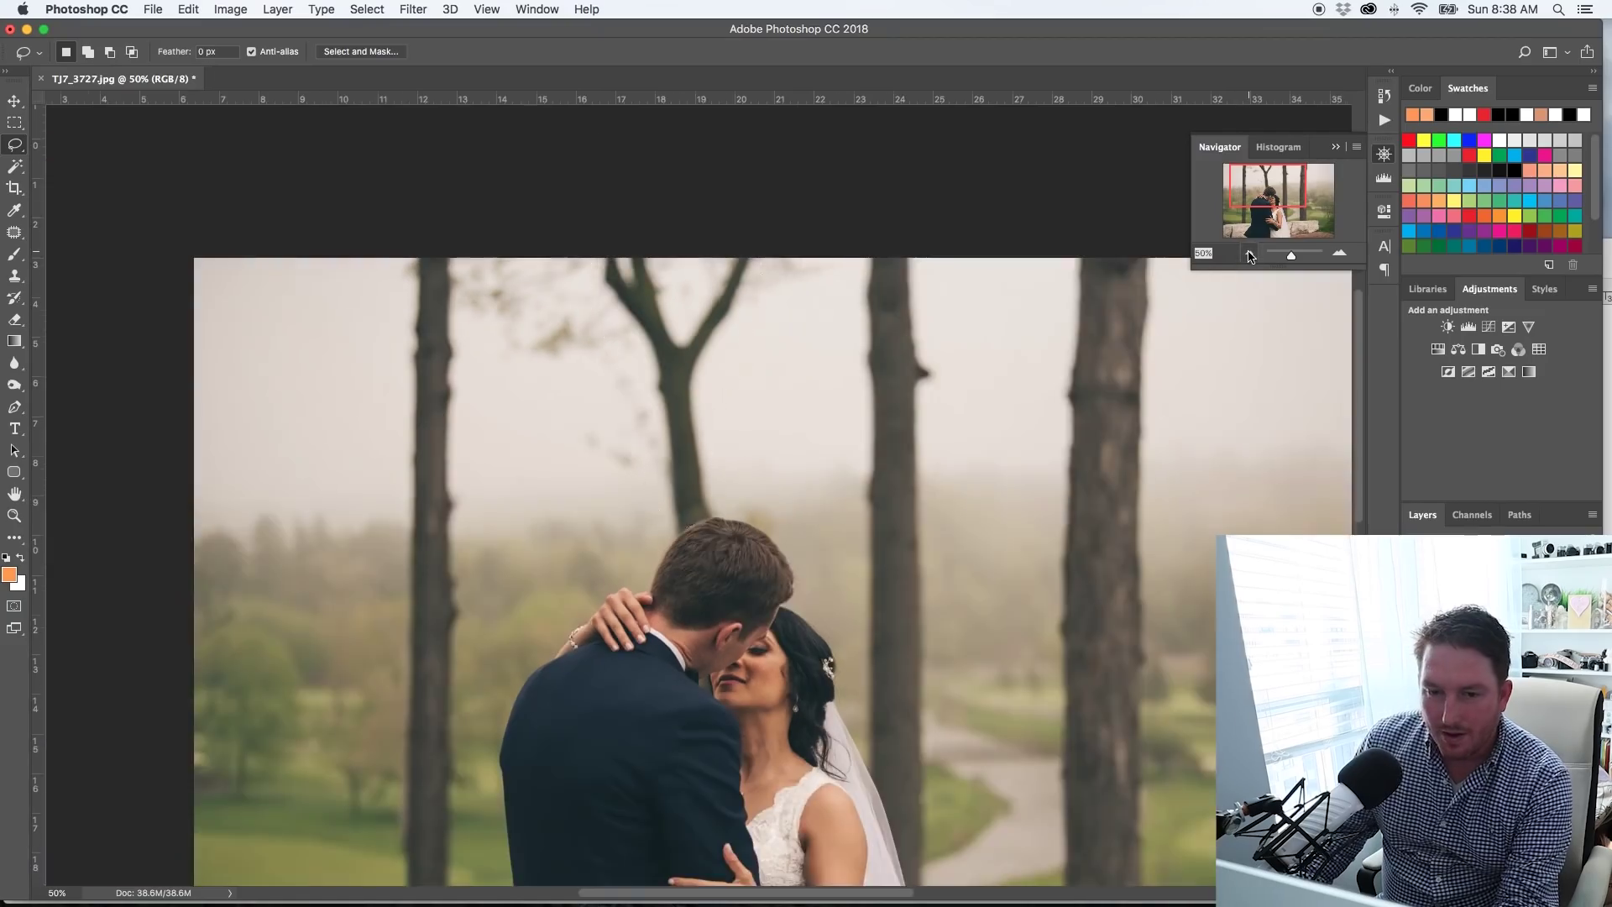
{"action": "left_click", "coordinate": [1250, 256]}
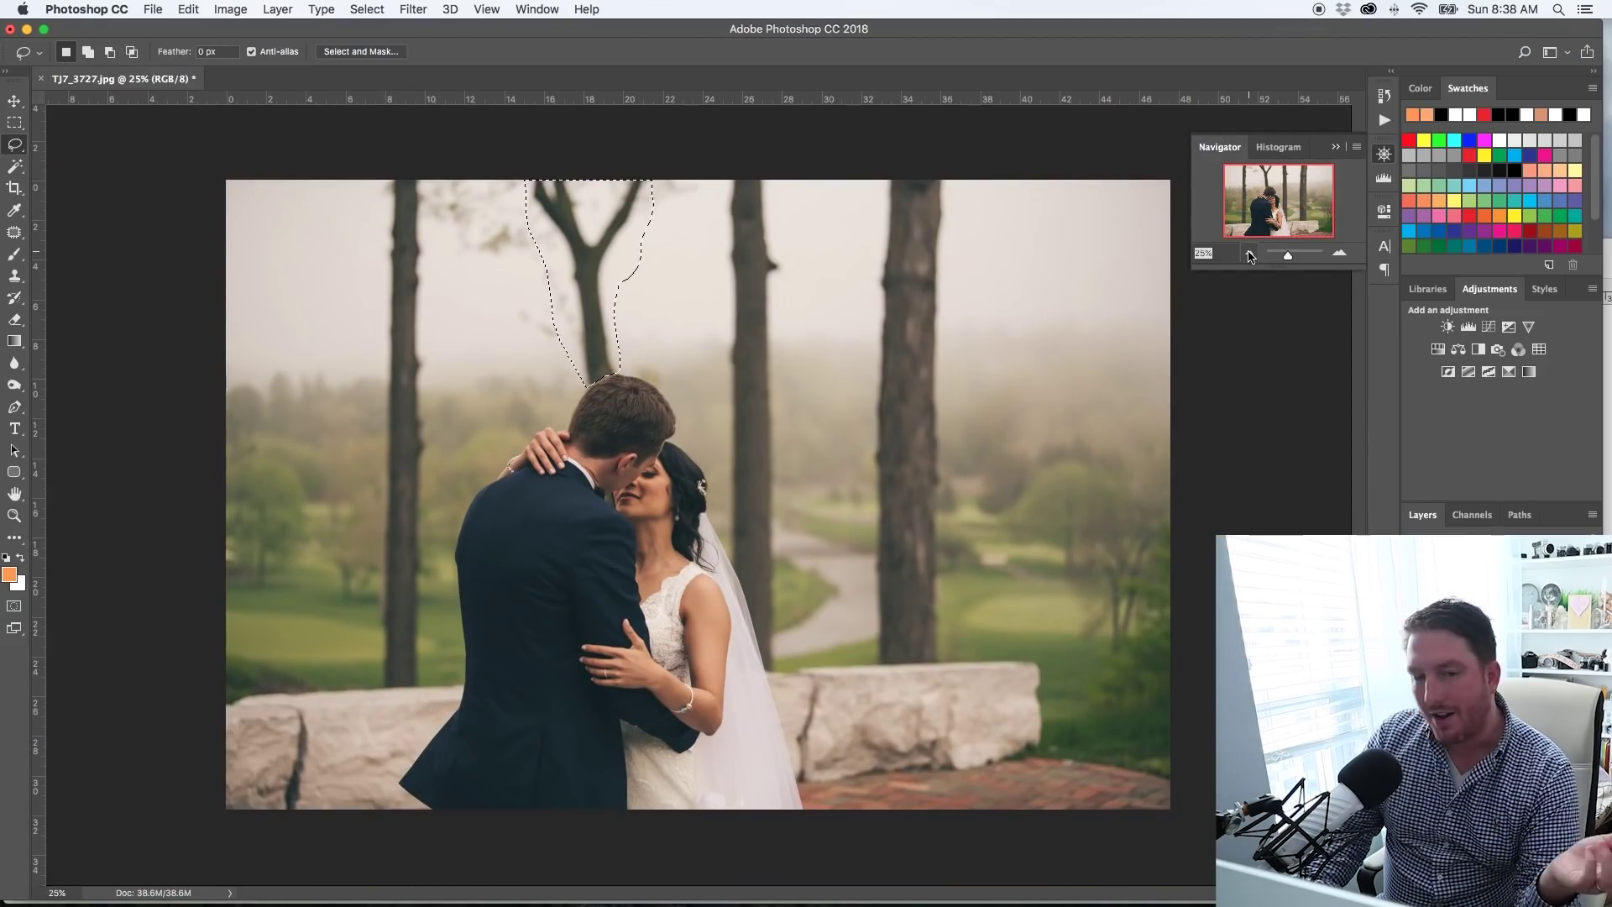
{"action": "key", "text": "shift+BackSpace"}
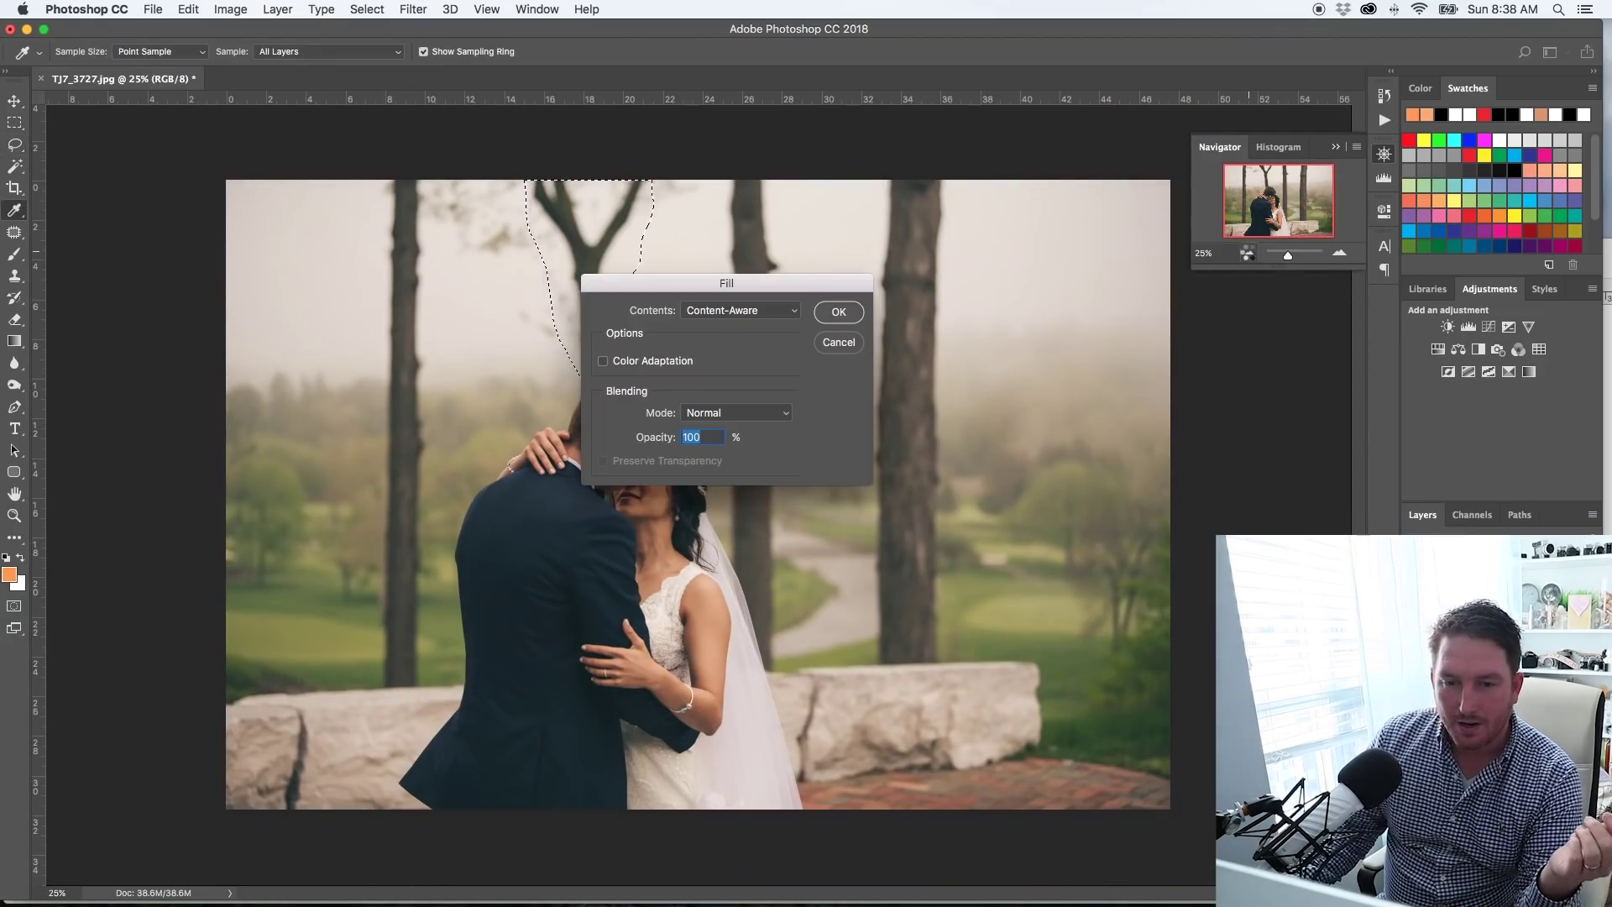
{"action": "key", "text": "Return"}
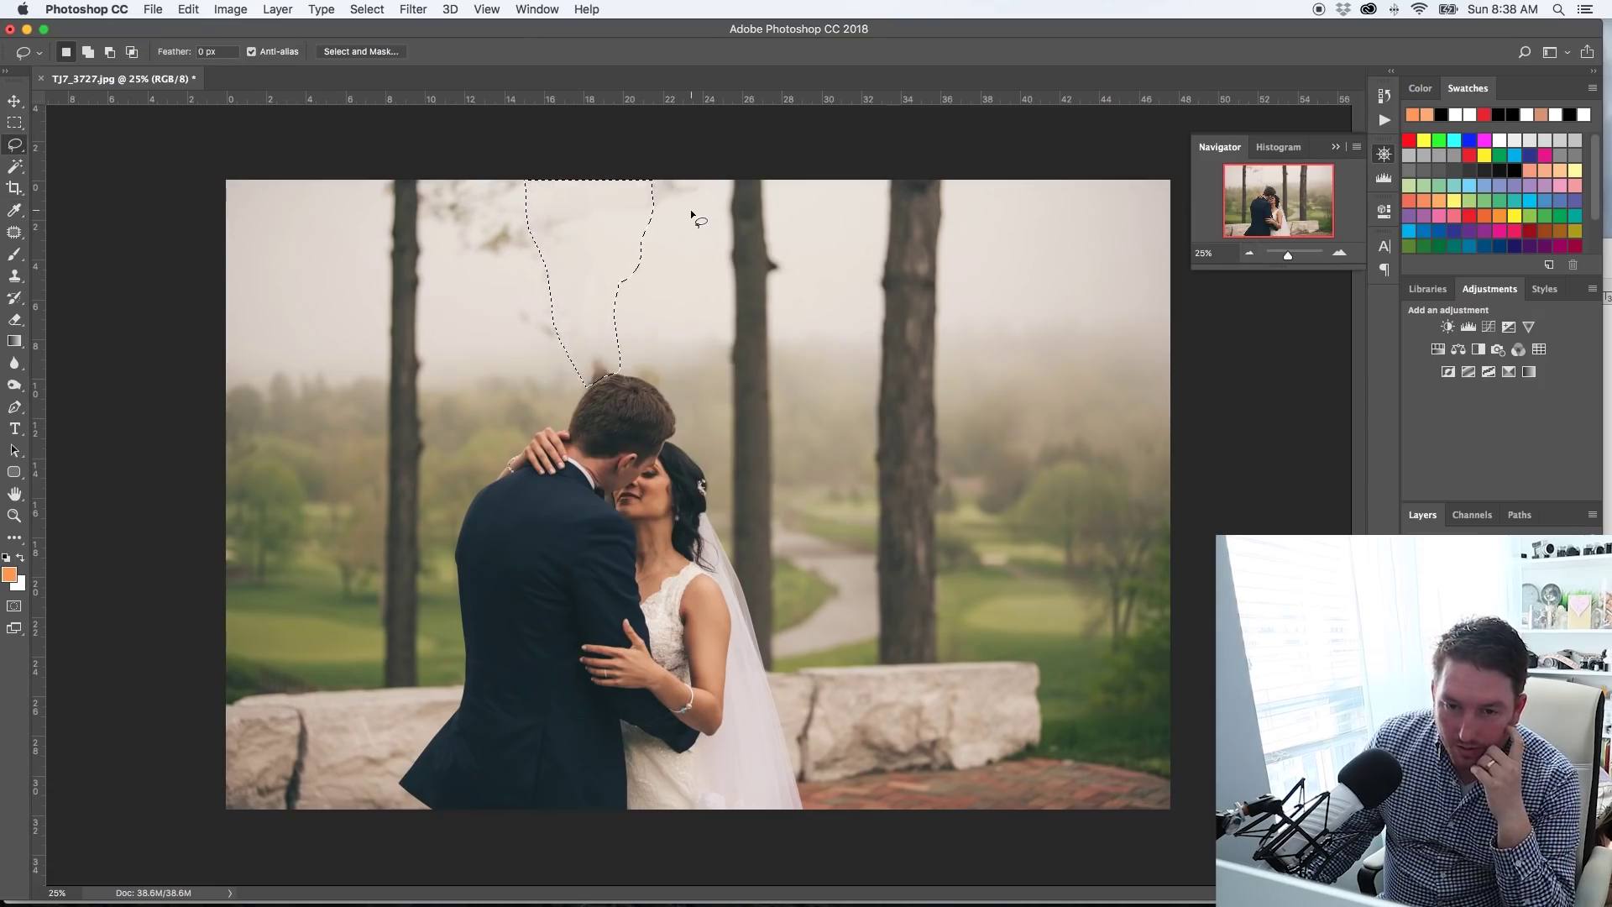
{"action": "key", "text": "super+d"}
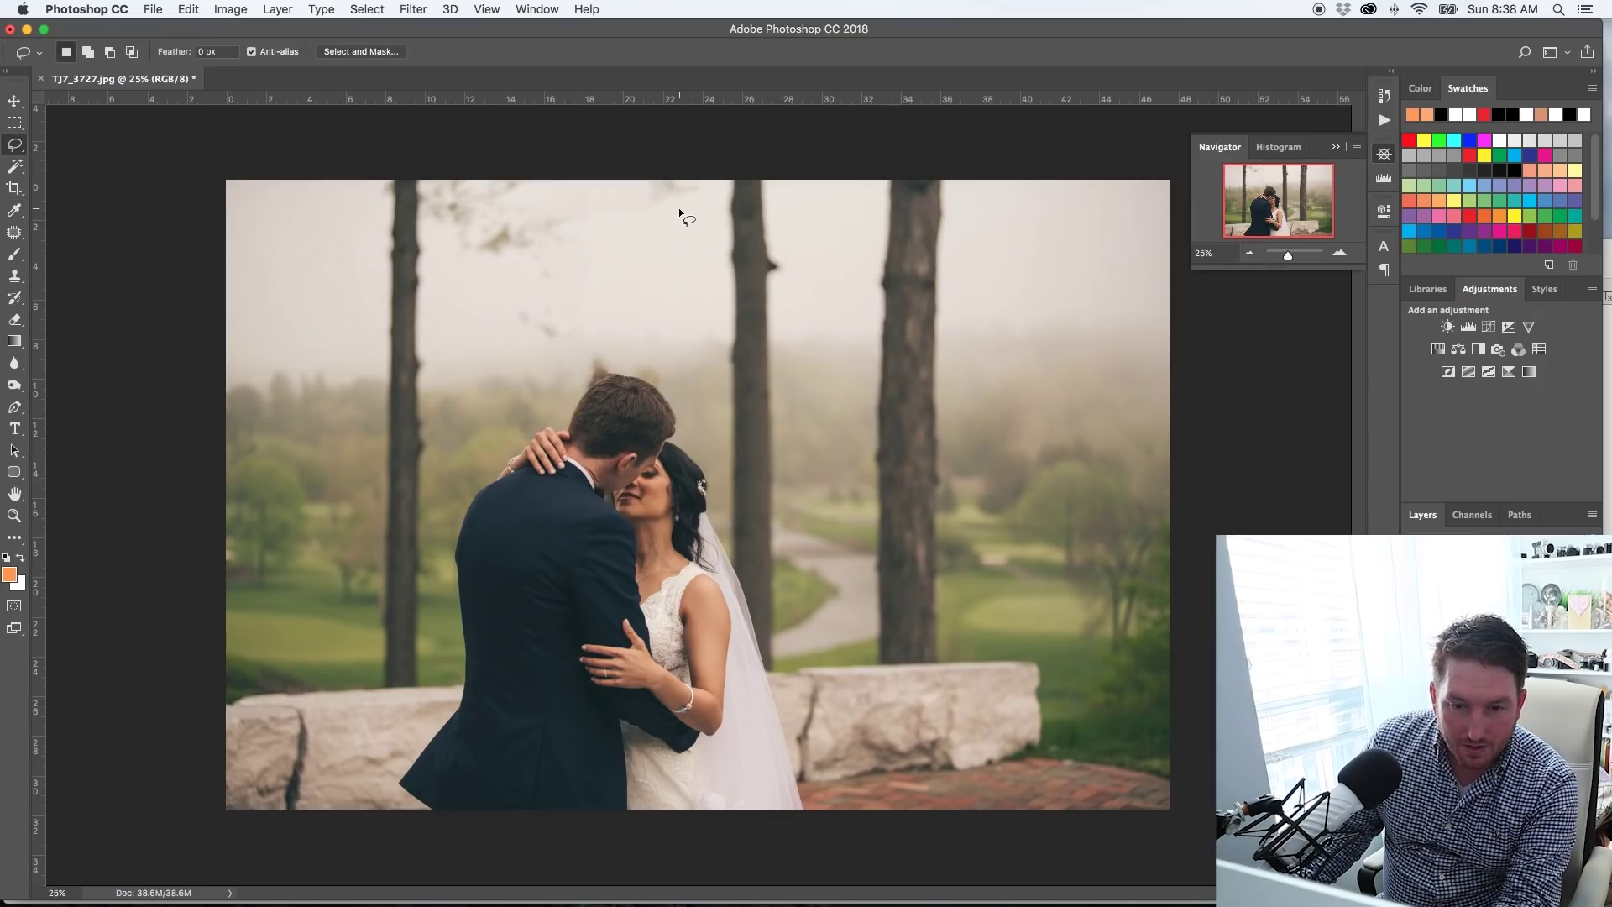
Activate the Clone Stamp tool and enlarge its brush to 100 px
{"action": "left_click", "coordinate": [16, 281]}
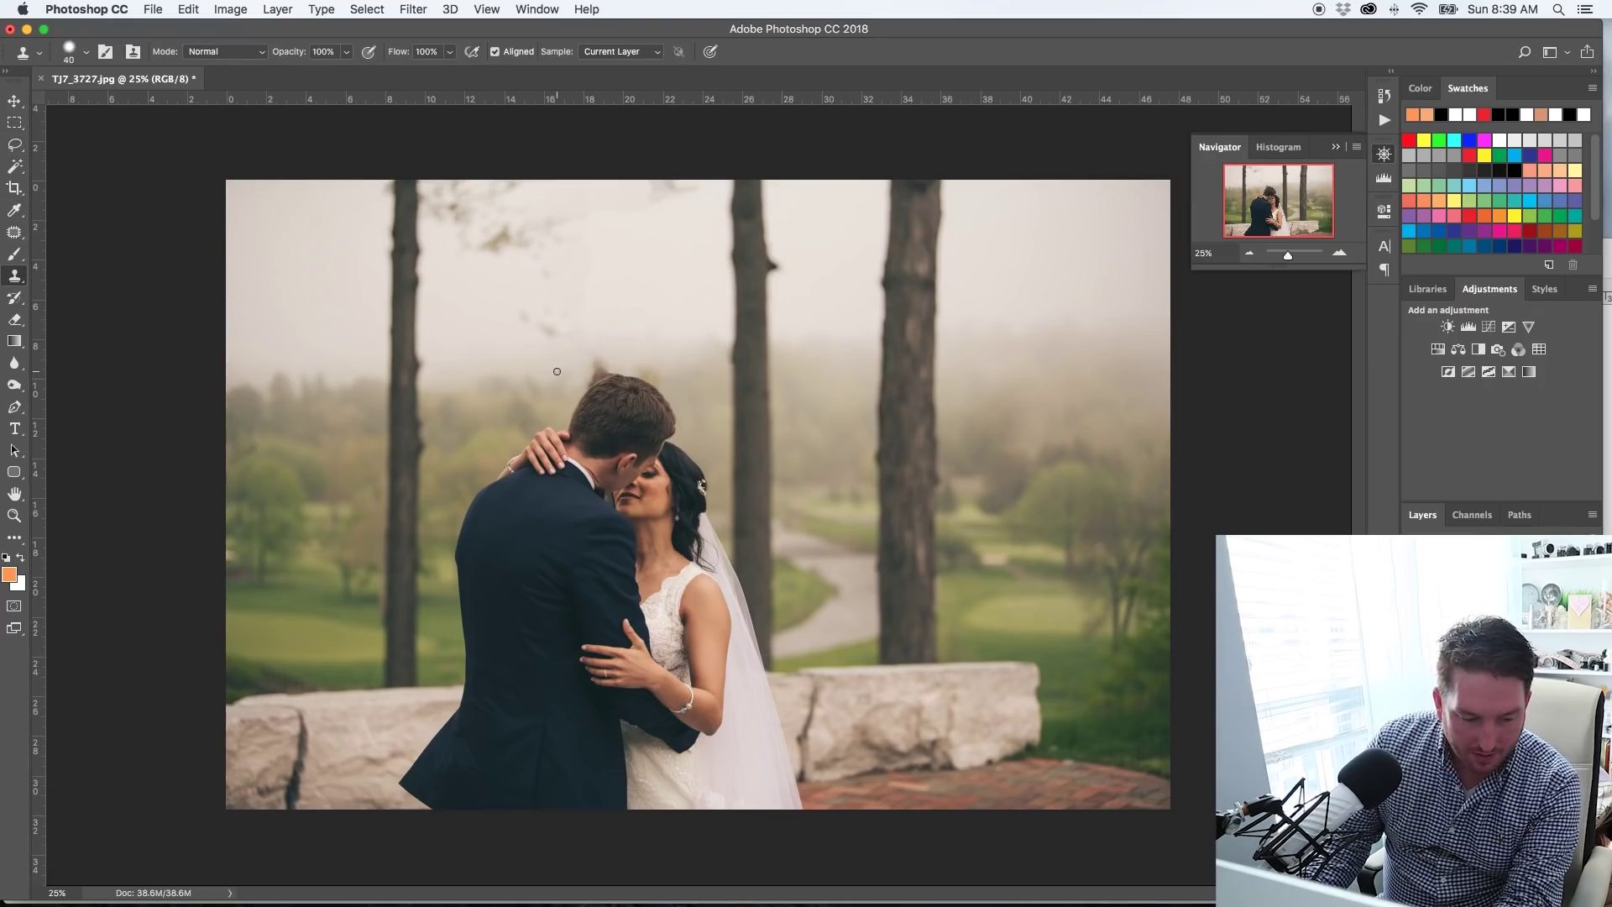
{"action": "key", "text": "bracketright"}
{"action": "key", "text": "bracketright"}
{"action": "key", "text": "bracketright"}
{"action": "key", "text": "bracketright"}
{"action": "key", "text": "bracketright"}
{"action": "key", "text": "bracketright"}
{"action": "key", "text": "bracketright"}
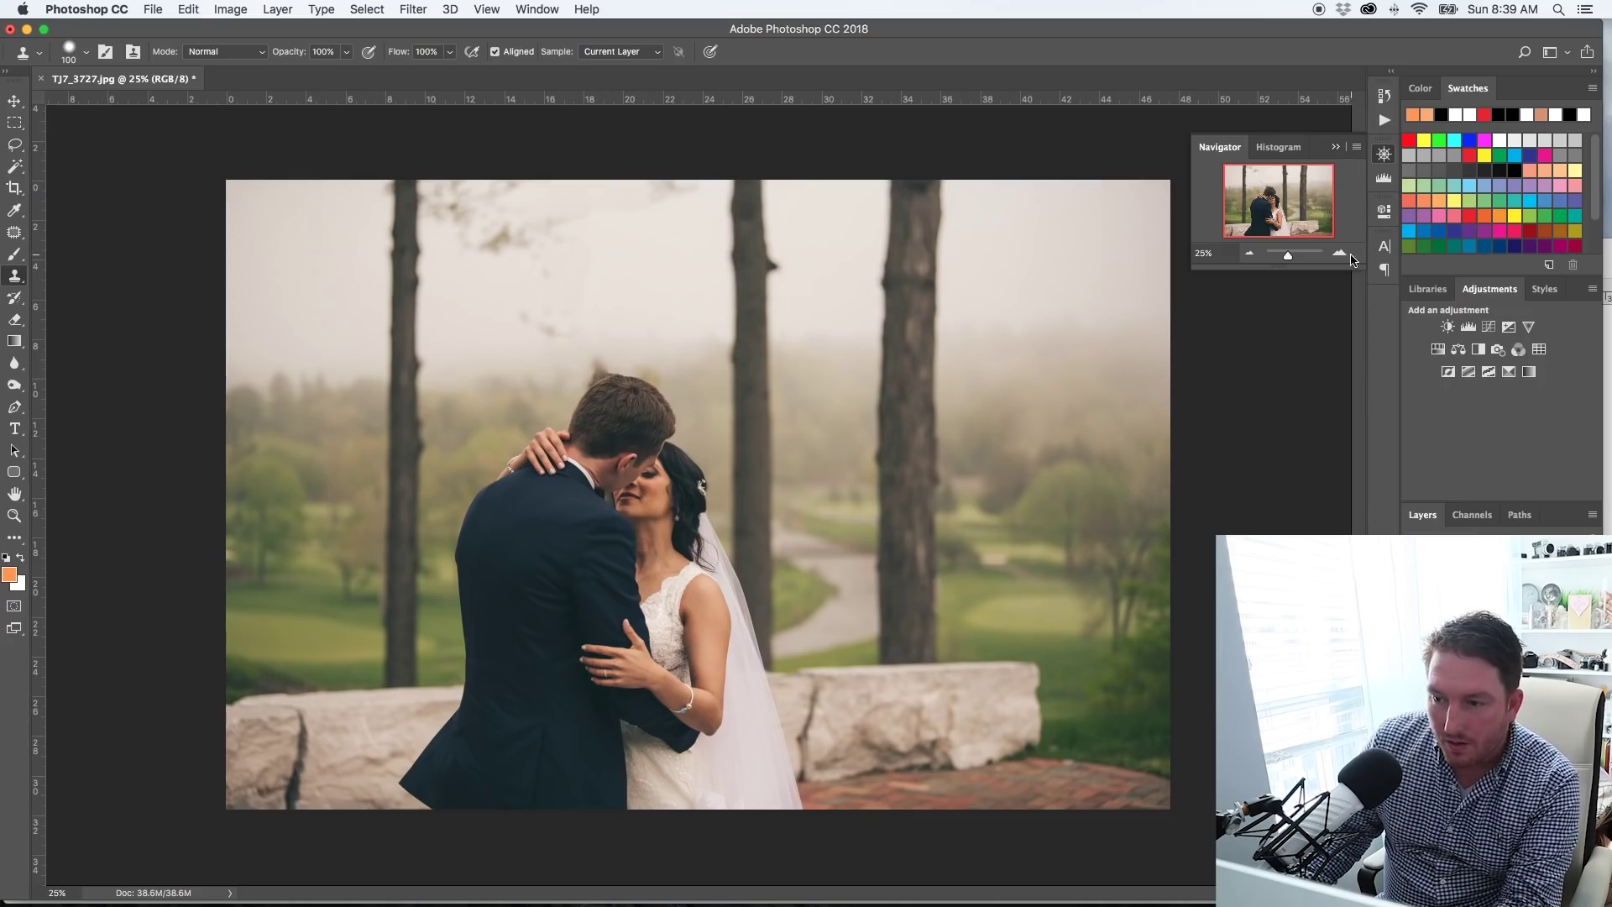
Sample the misty treeline just left of the groom's head as the clone source, working at 50% zoom
{"action": "key", "text": "super+equal"}
{"action": "key", "text": "super+equal"}
{"action": "mouse_move", "coordinate": [456, 335]}
{"action": "left_mouse_down"}
{"action": "mouse_move", "coordinate": [506, 365]}
{"action": "mouse_move", "coordinate": [695, 406]}
{"action": "left_mouse_up"}
{"action": "key", "text": "super+r"}
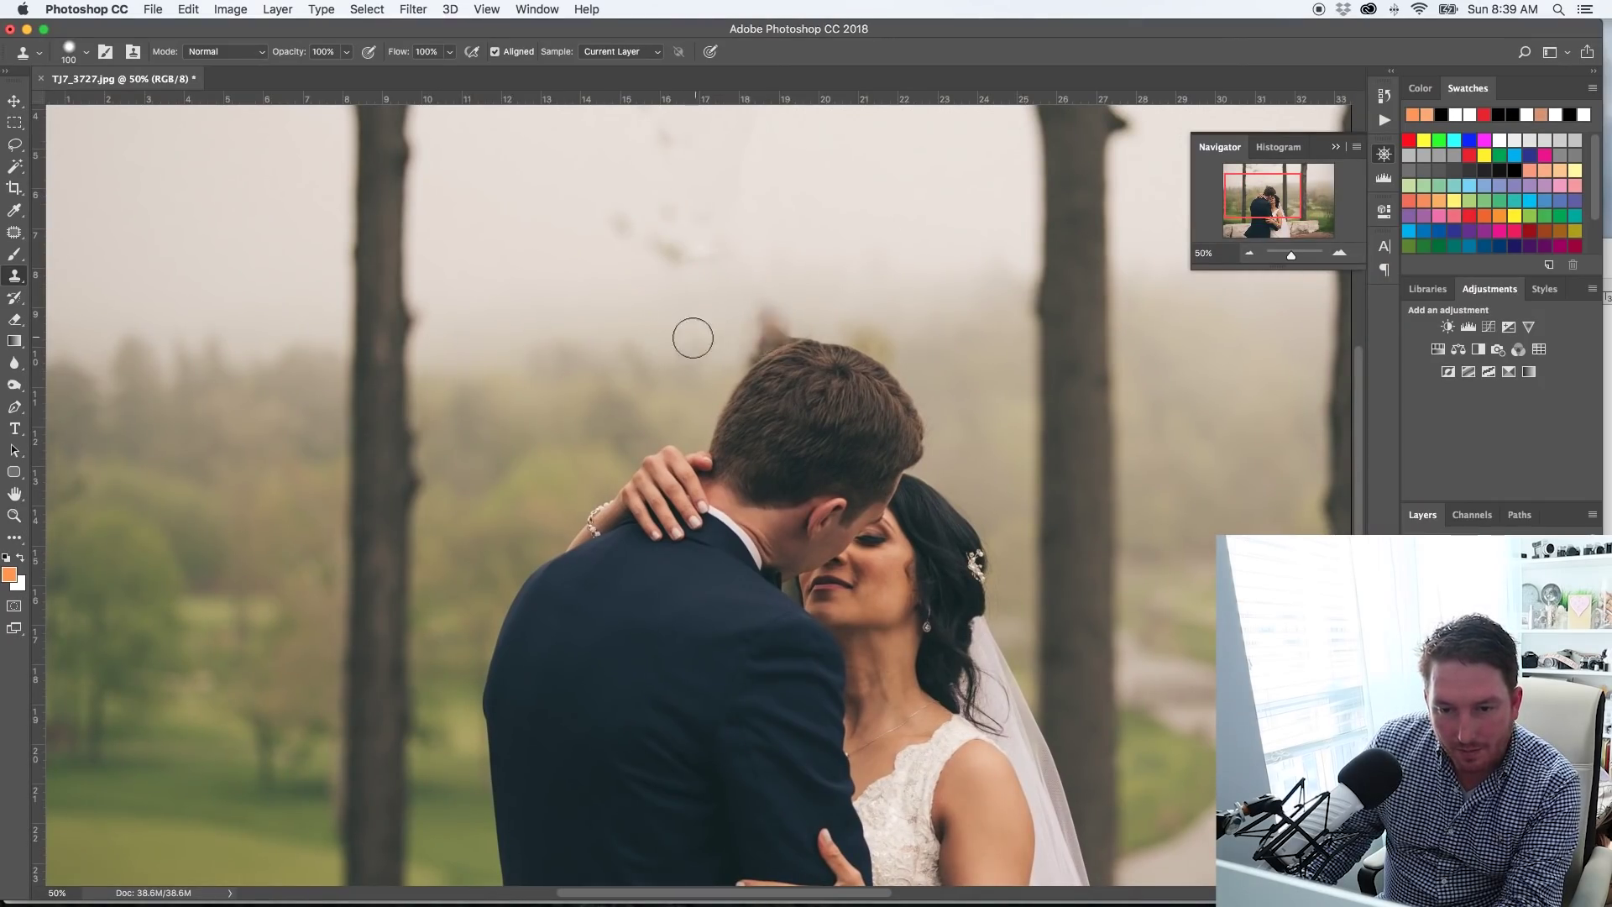
{"action": "left_click", "coordinate": [637, 331], "text": "alt"}
Soften the Clone Stamp brush to 14% hardness and paint out the leftover tree stub above the groom's hair
{"action": "left_click_drag", "start_coordinate": [756, 331], "coordinate": [771, 329]}
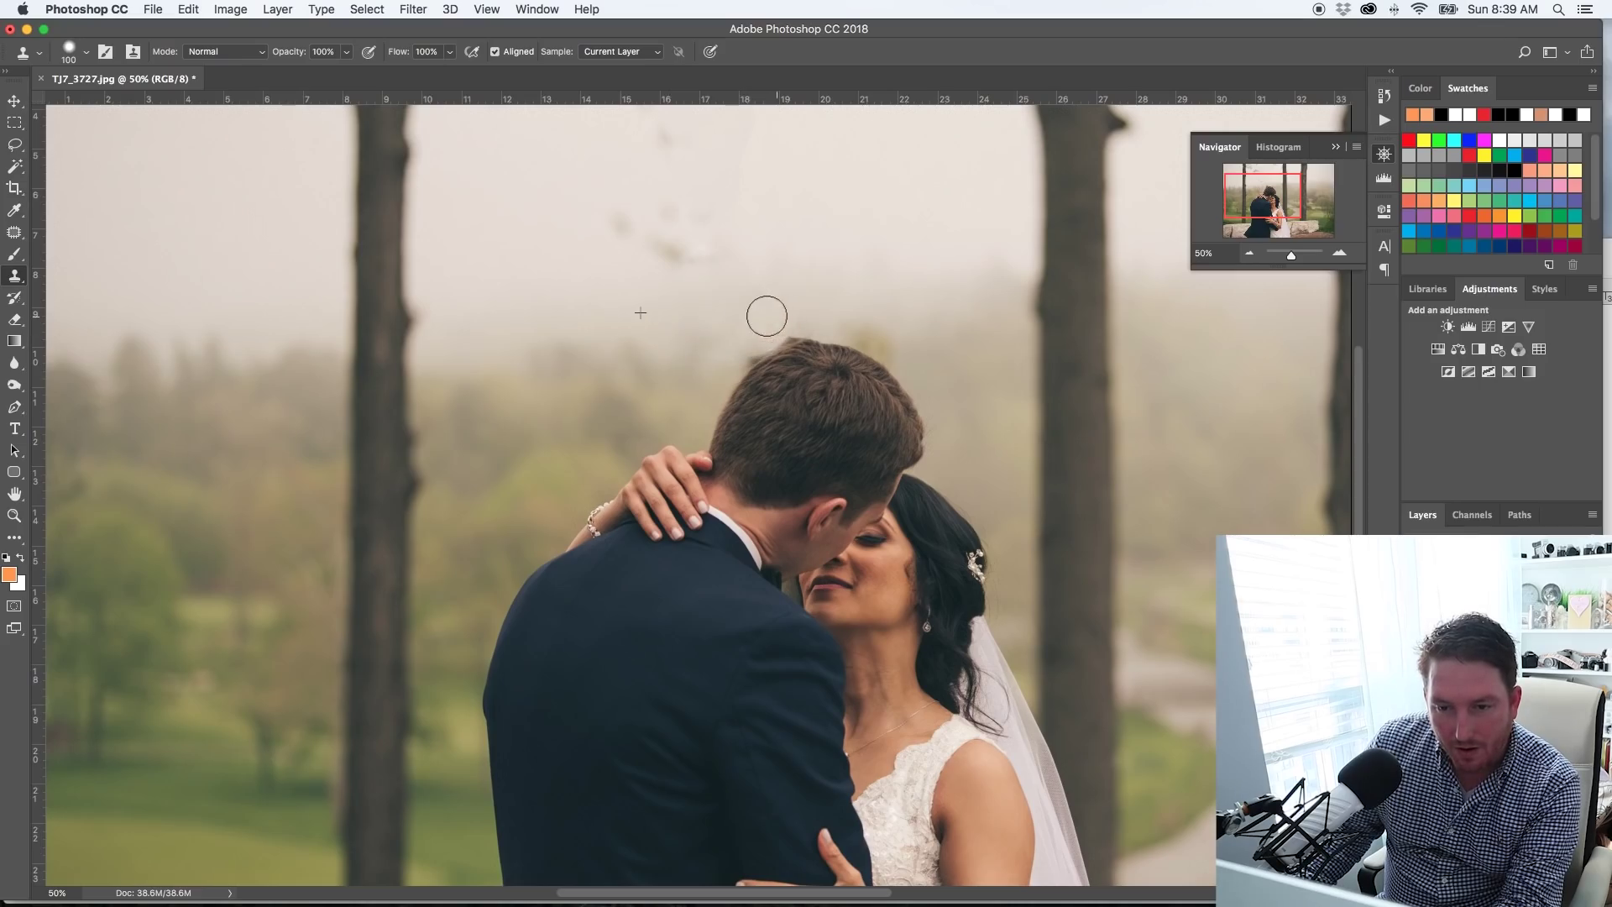
{"action": "key", "text": "super+z"}
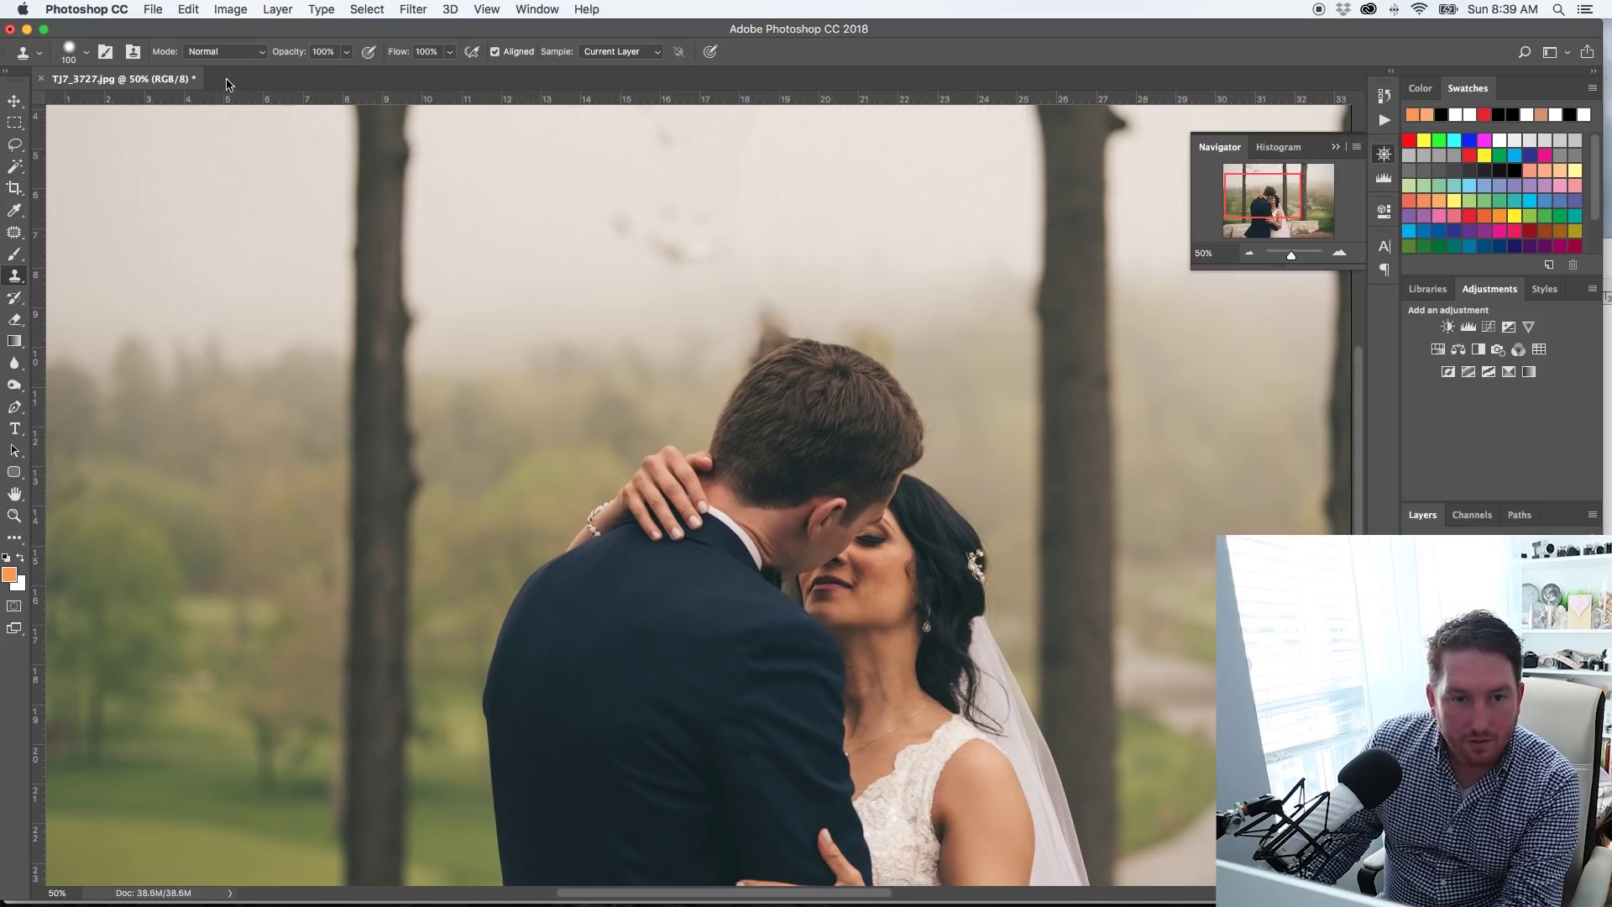
{"action": "left_click", "coordinate": [86, 52]}
{"action": "left_click_drag", "start_coordinate": [147, 137], "coordinate": [111, 148]}
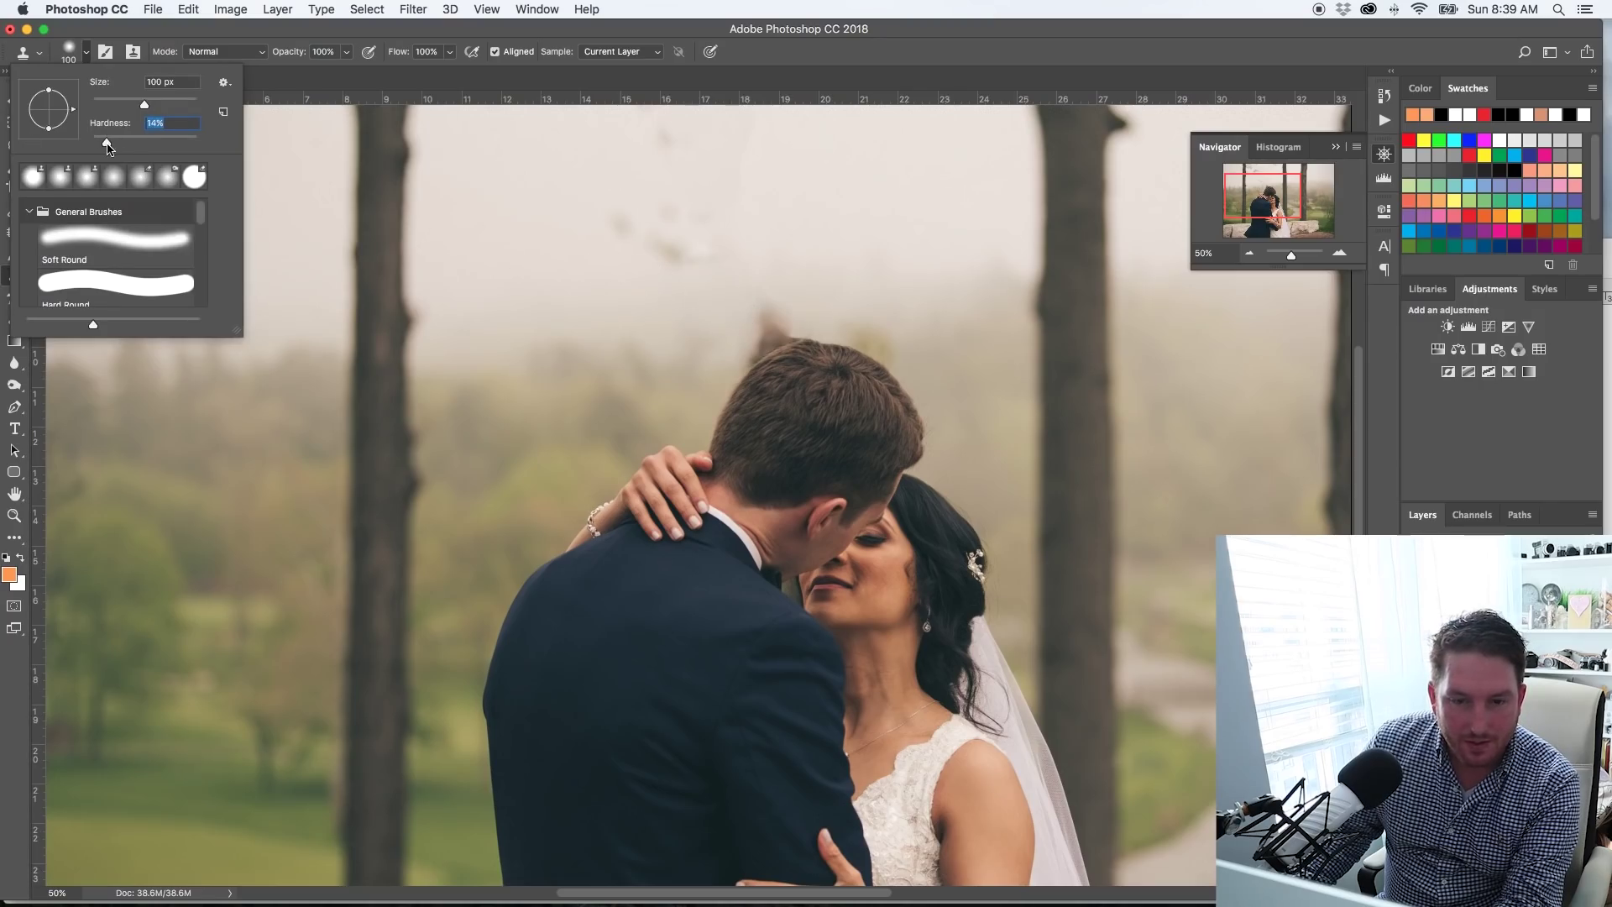
{"action": "left_click", "coordinate": [776, 321]}
{"action": "left_click_drag", "start_coordinate": [776, 321], "coordinate": [749, 348]}
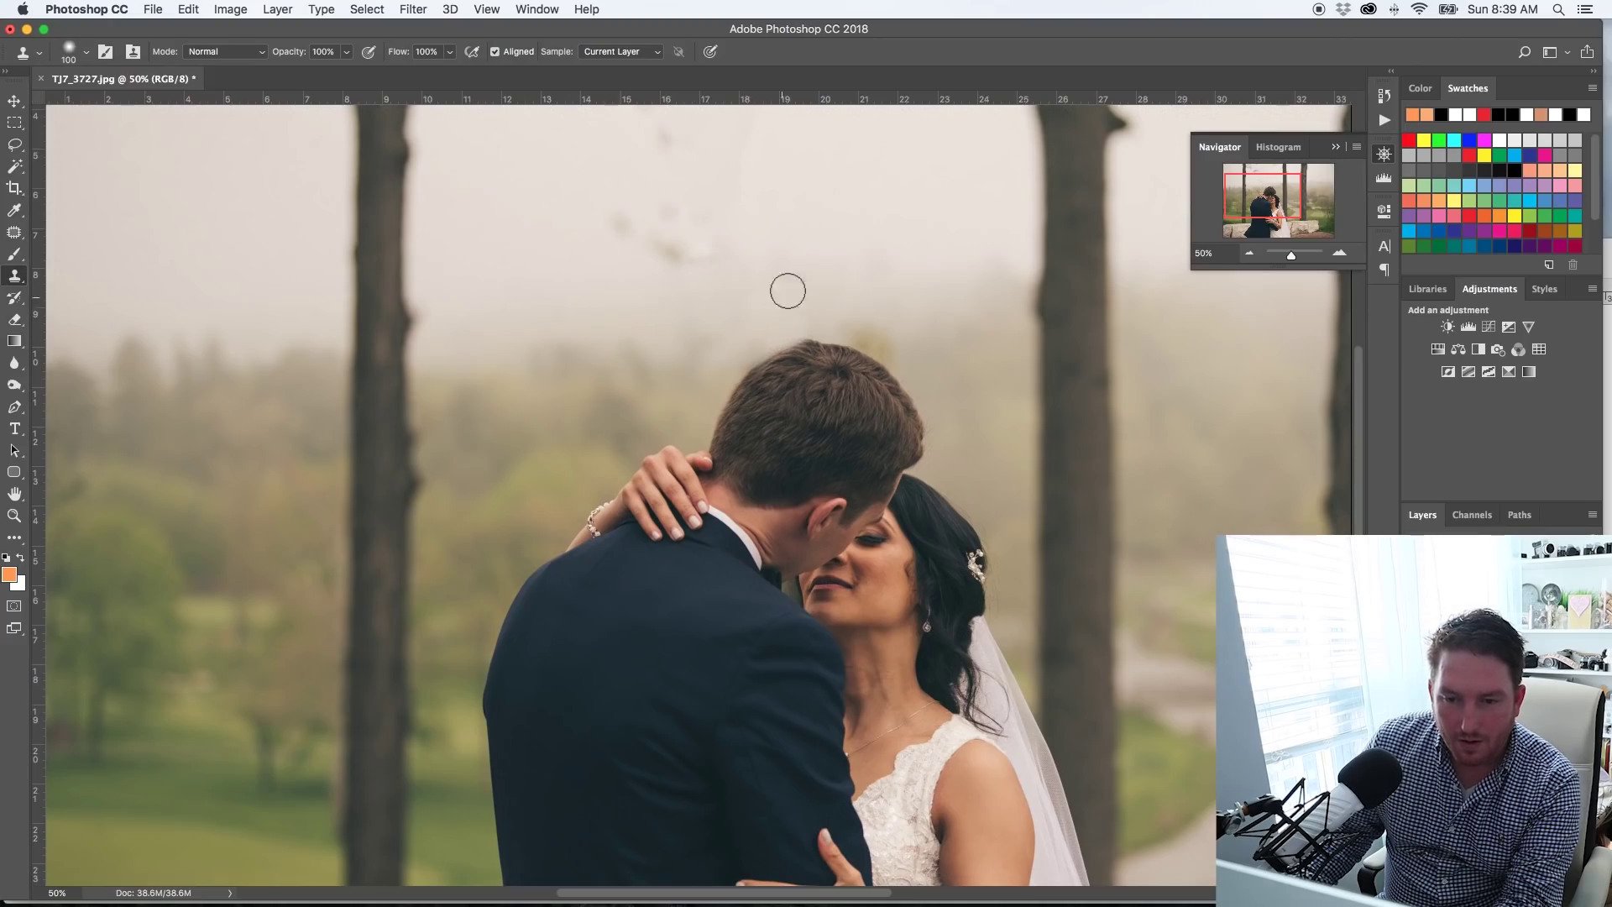
Clone out the leftover dark branch specks in the sky above and left of the groom's head
{"action": "left_click", "coordinate": [14, 144]}
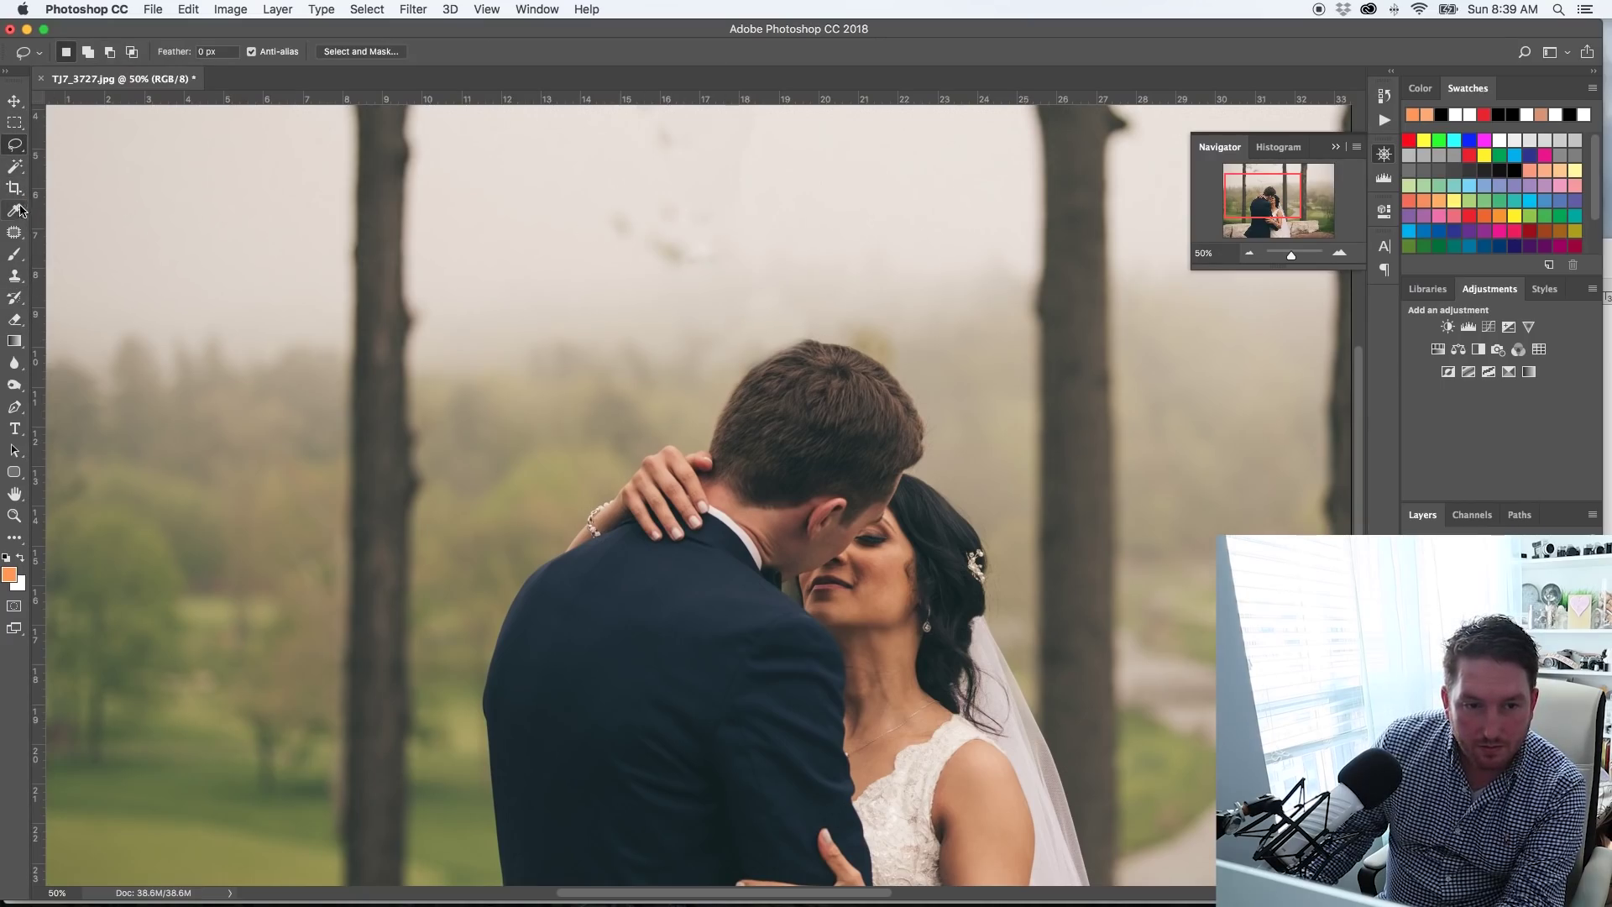
{"action": "left_click", "coordinate": [14, 275]}
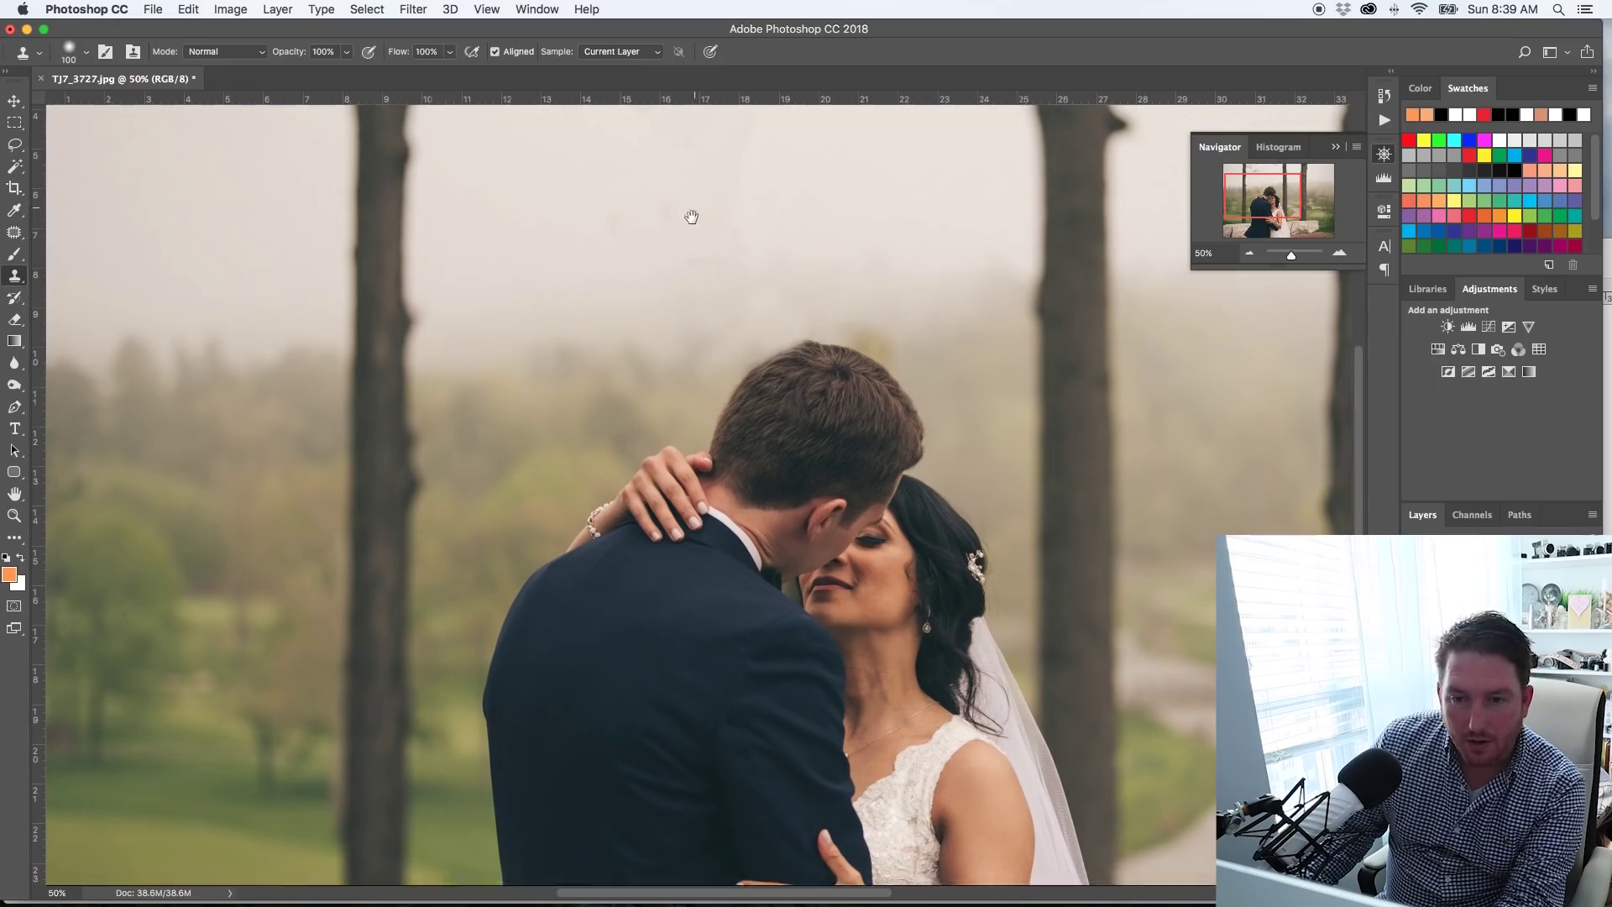
{"action": "scroll", "coordinate": [687, 216], "scroll_direction": "up", "scroll_amount": 3}
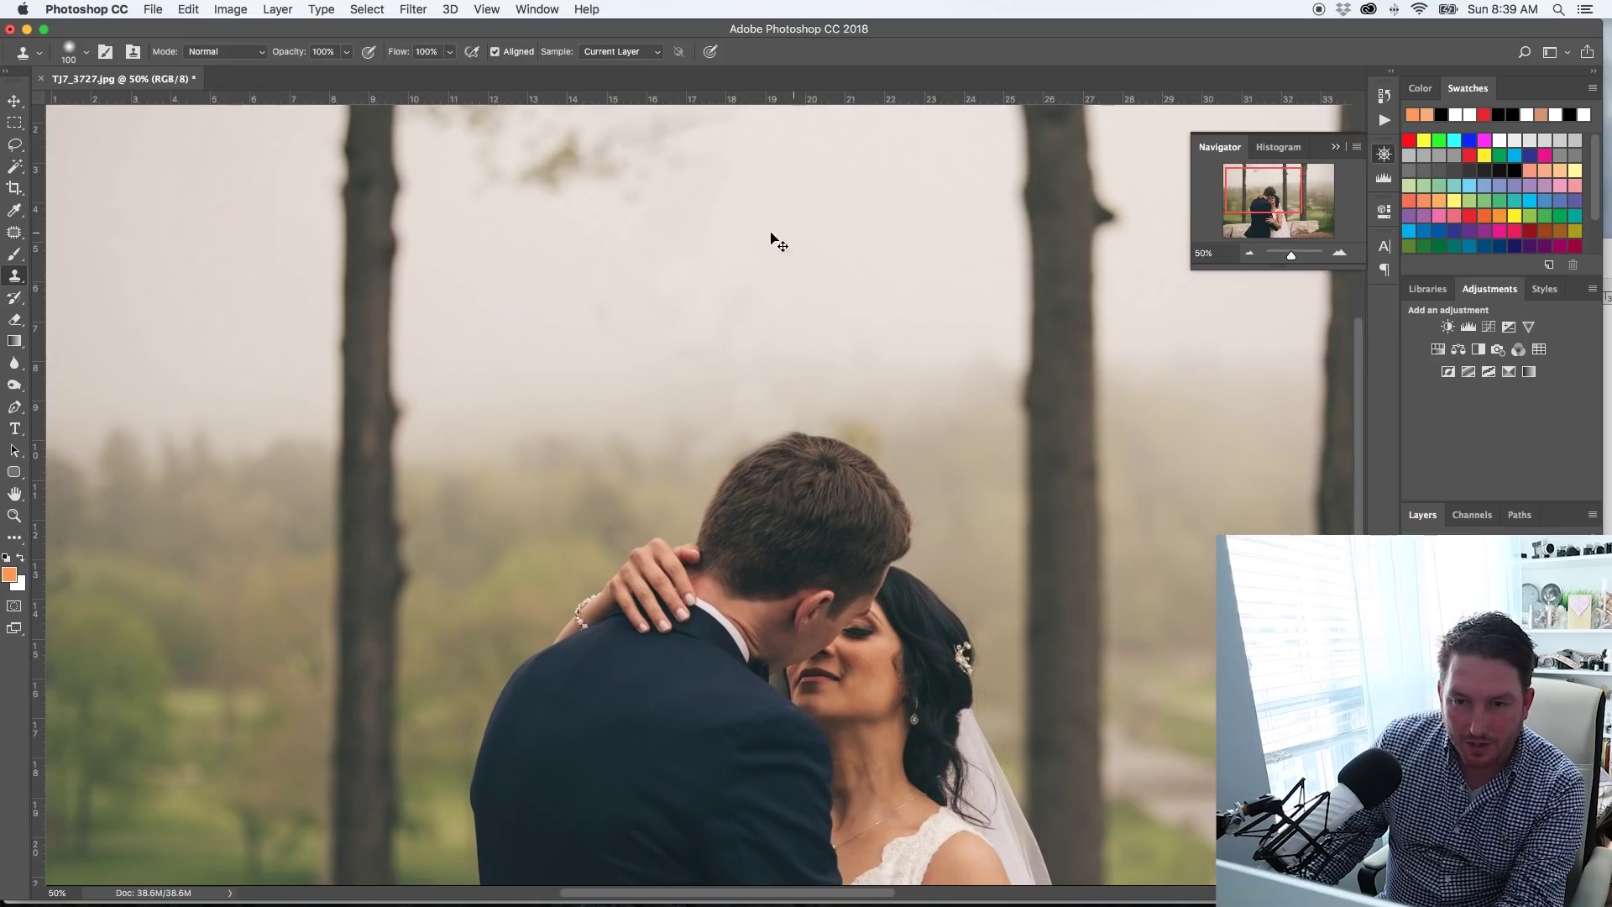
Review the whole retouched photo at 25% and 16.67% zoom, and hide the Navigator
{"action": "key", "text": "super+minus"}
{"action": "key", "text": "super+minus"}
{"action": "key", "text": "super+minus"}
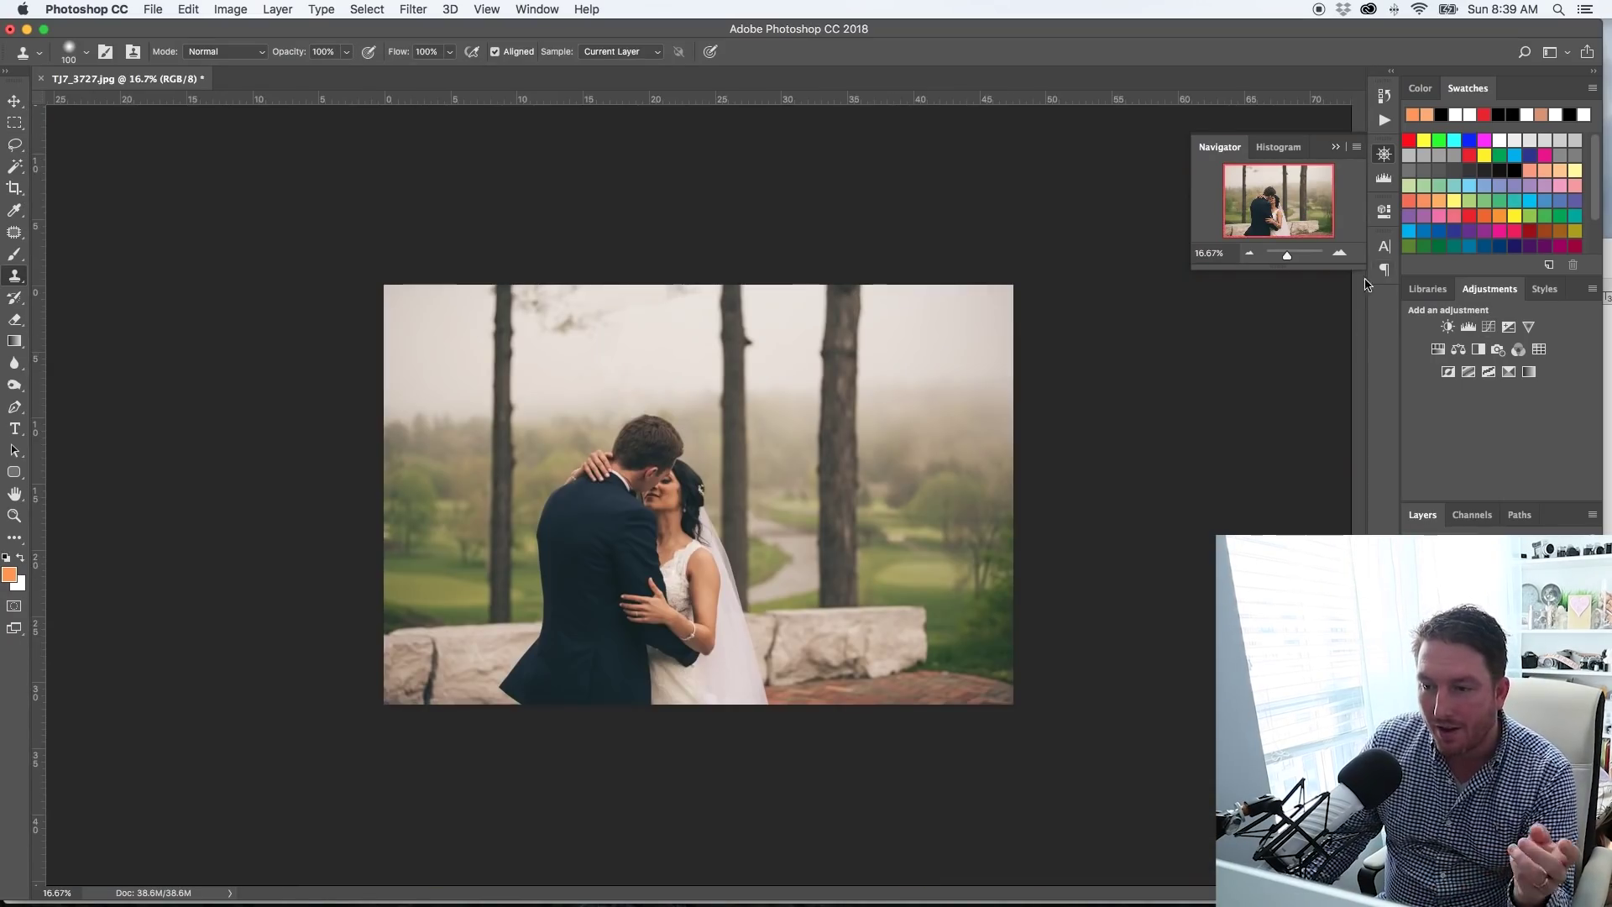
{"action": "left_click", "coordinate": [1339, 253]}
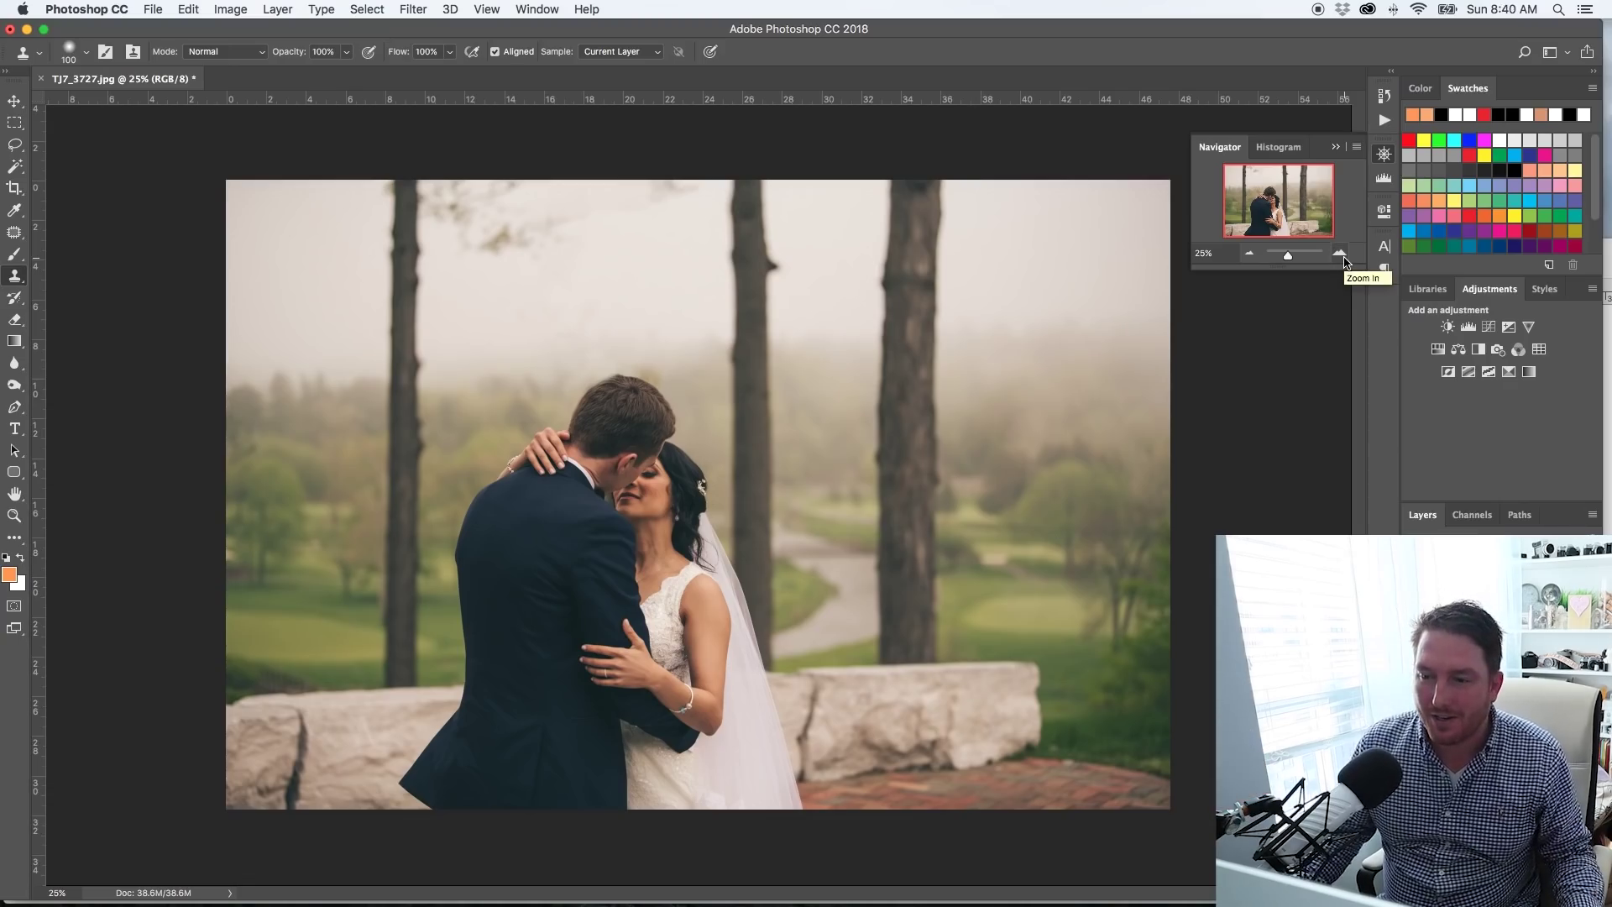
{"action": "left_click", "coordinate": [1249, 253]}
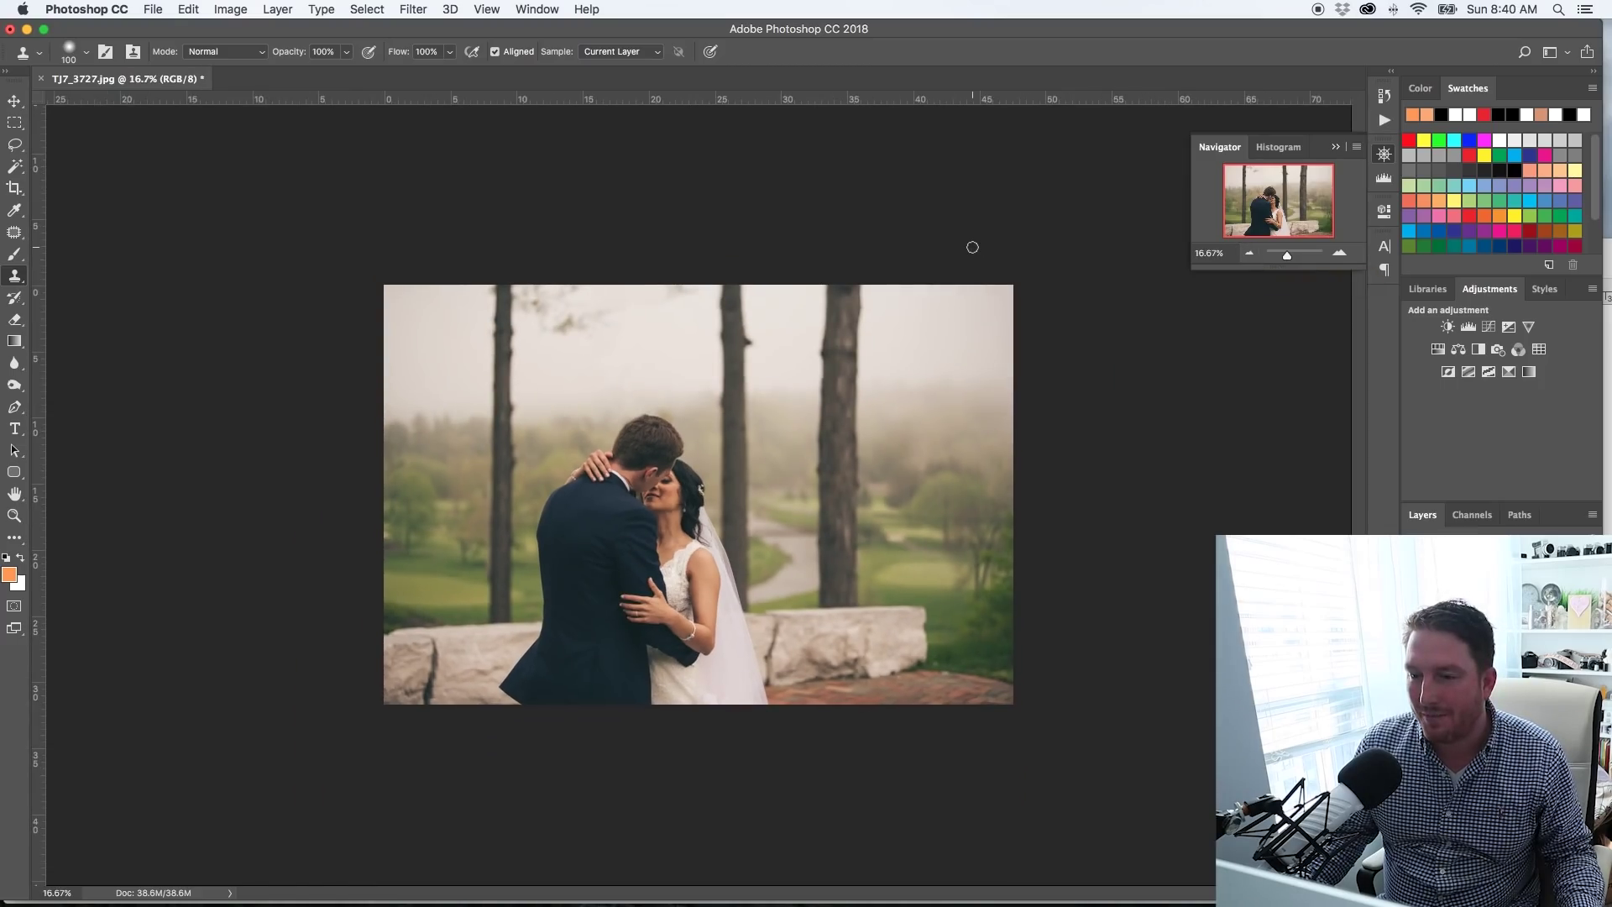
{"action": "left_click", "coordinate": [1384, 154]}
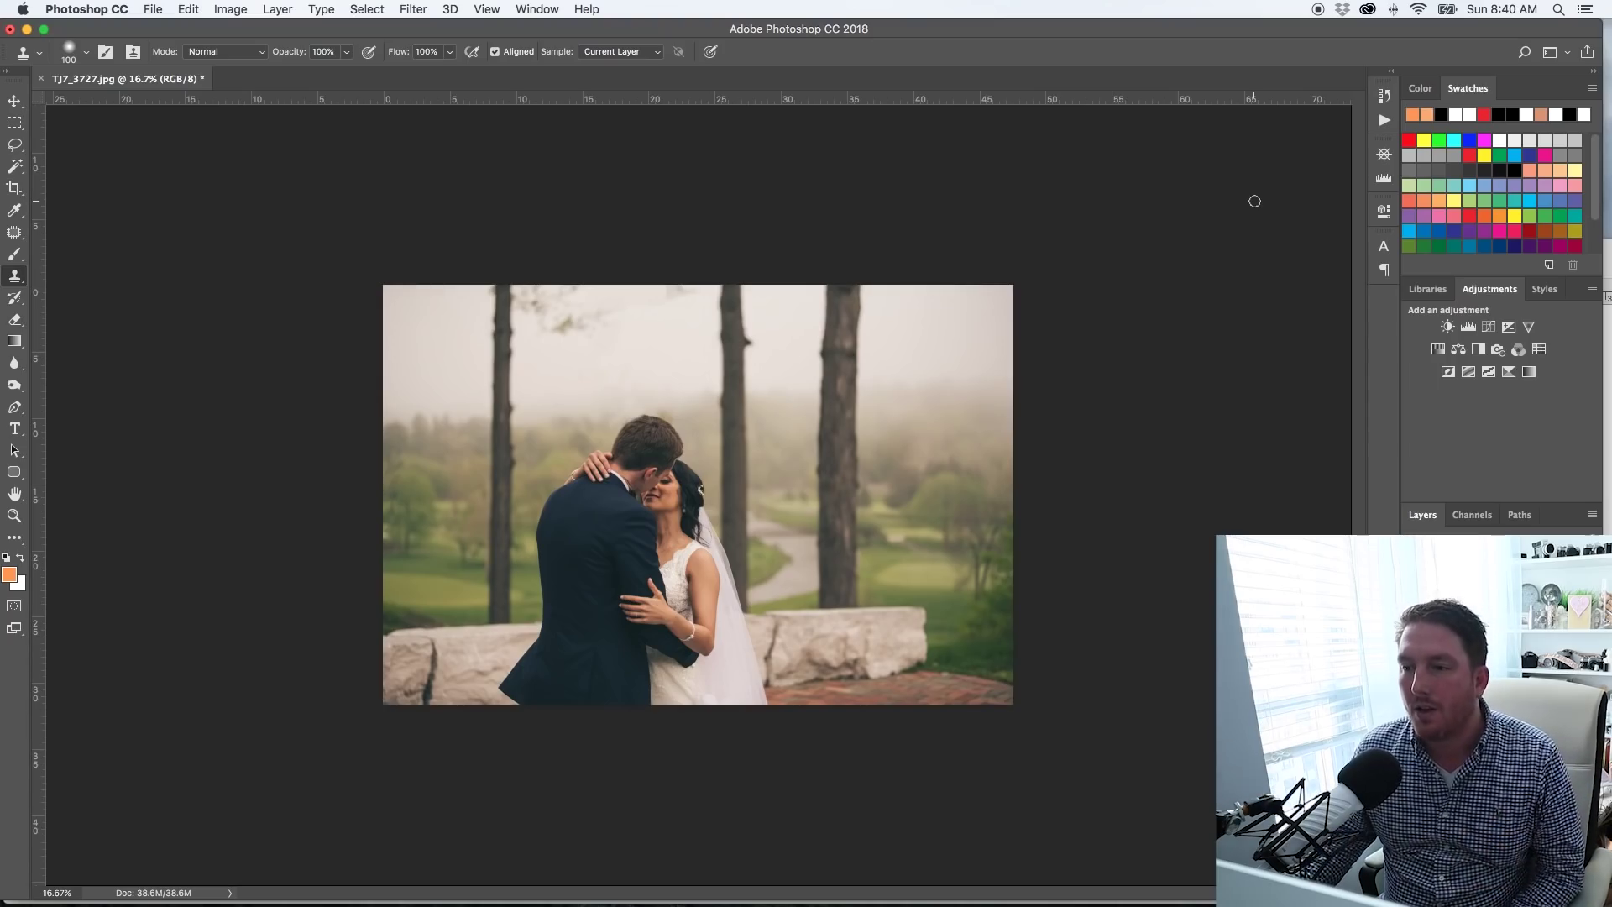
{"action": "left_click", "coordinate": [1492, 9]}
{"action": "left_click", "coordinate": [1496, 10]}
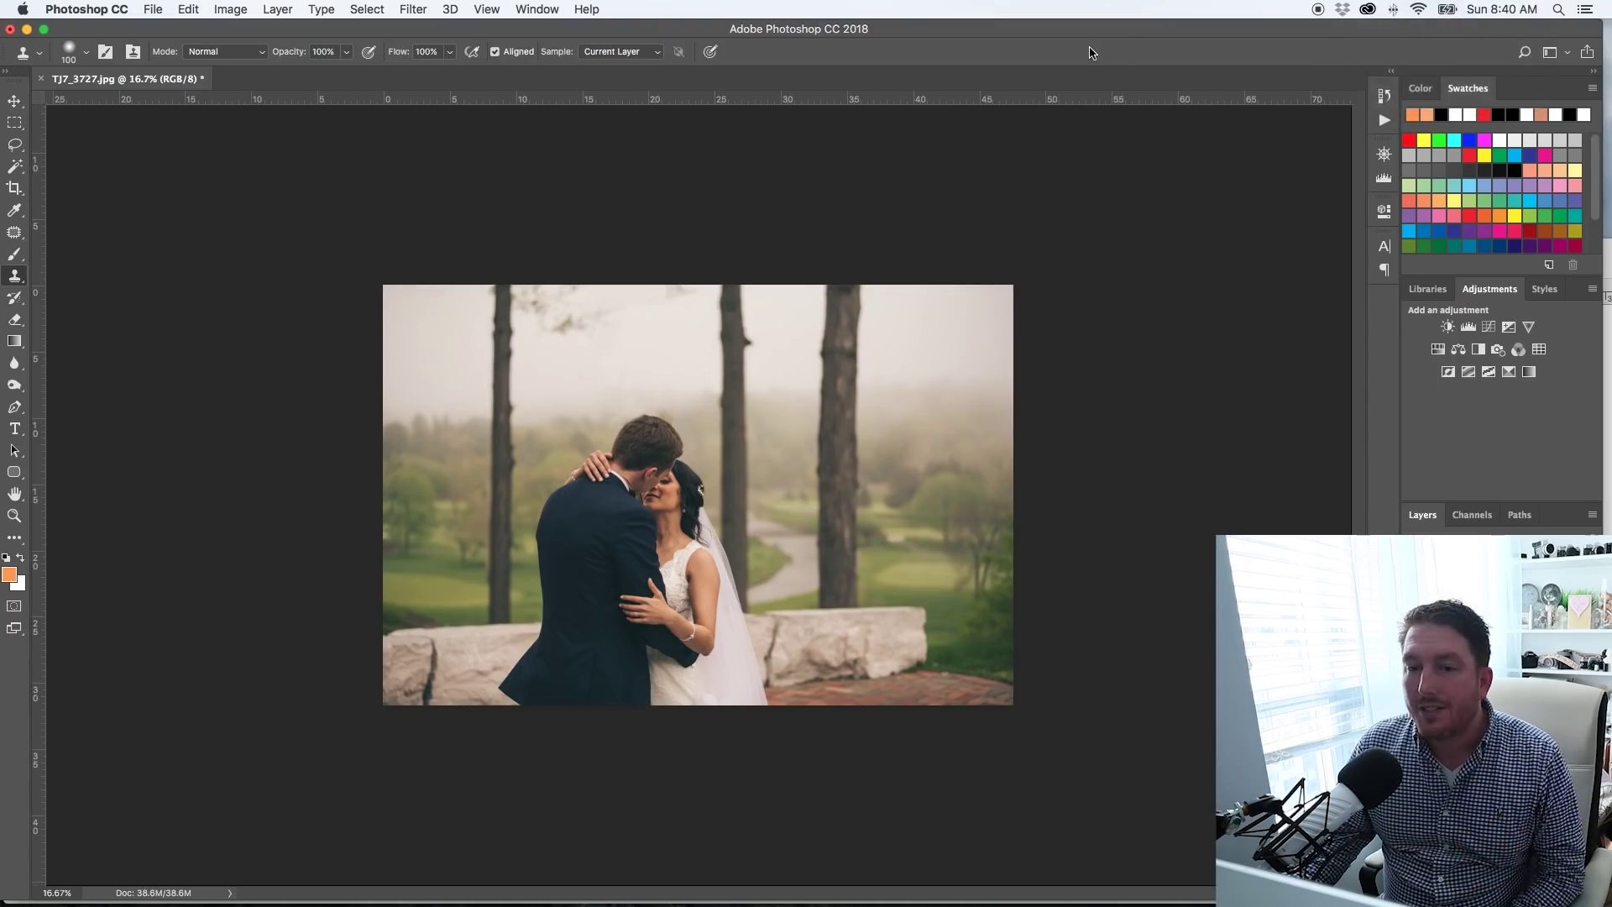